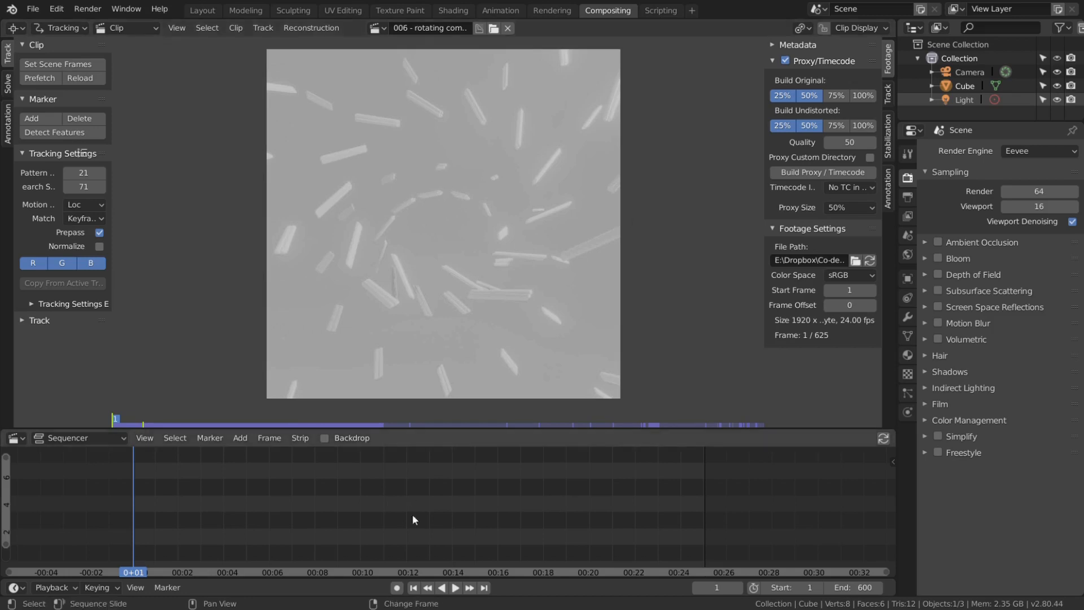
Play the reference clip of the rotating ring animation, then stop playback
left_click(455, 588)
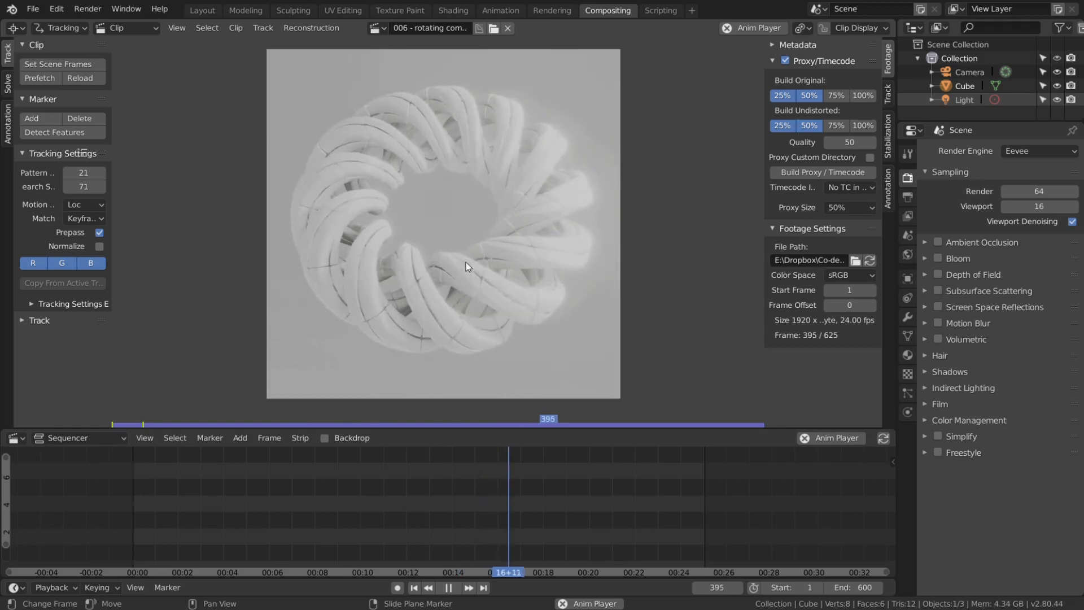
key("Escape")
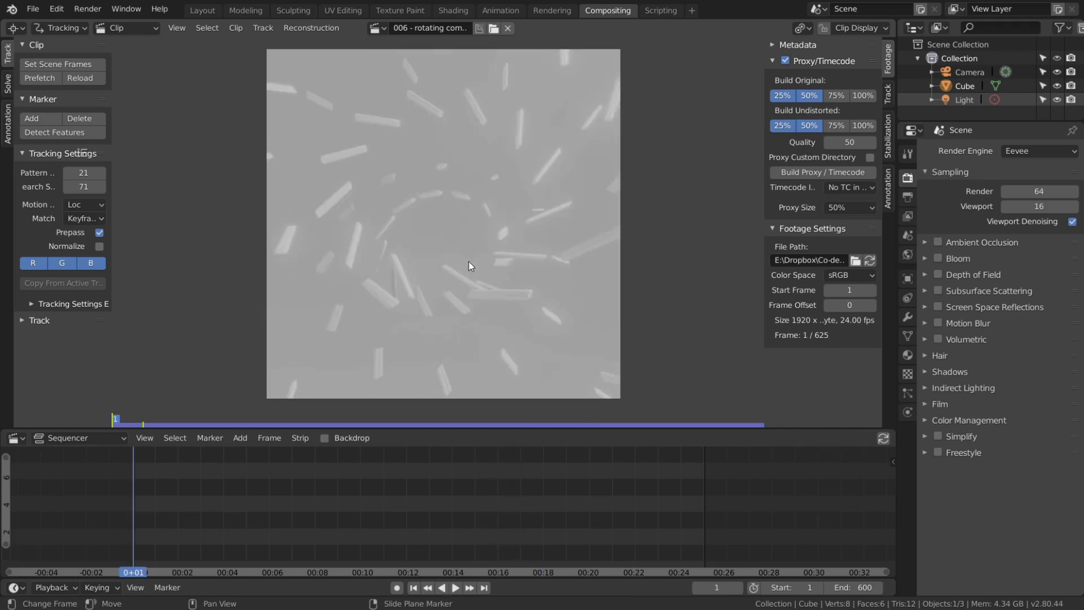
Switch to the Layout workspace and add a torus mesh at the scene origin
left_click(209, 13)
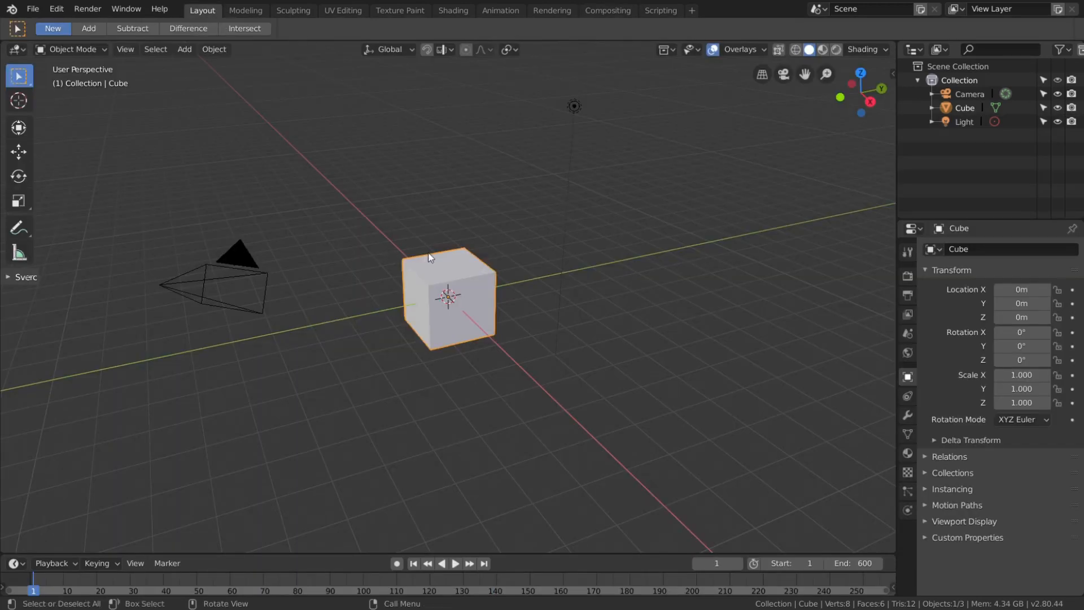
middle_click_drag(431, 258, 443, 319)
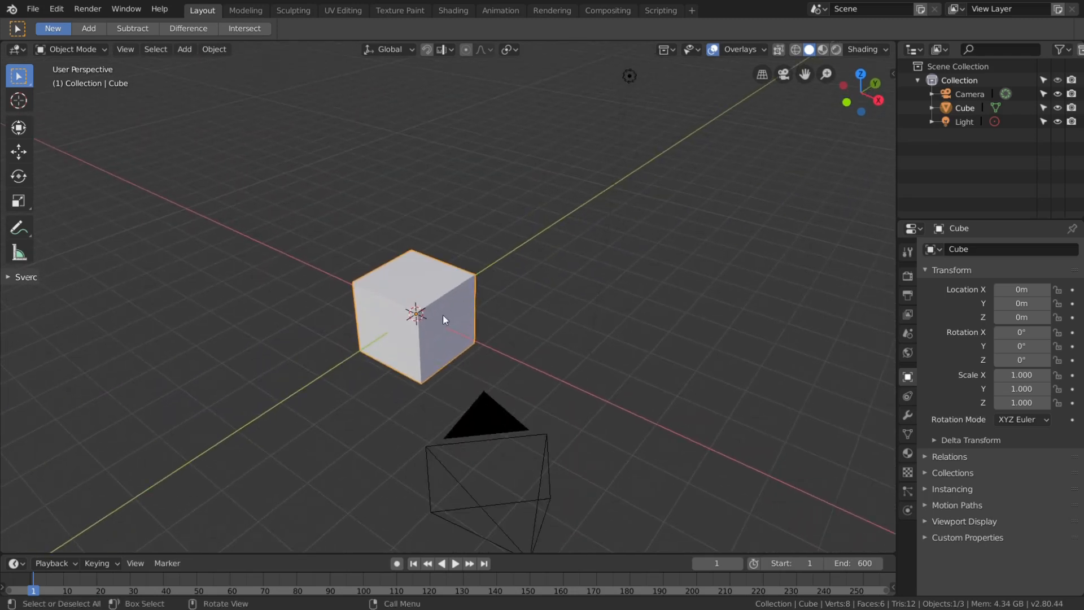
key("shift+a")
mouse_move(465, 320)
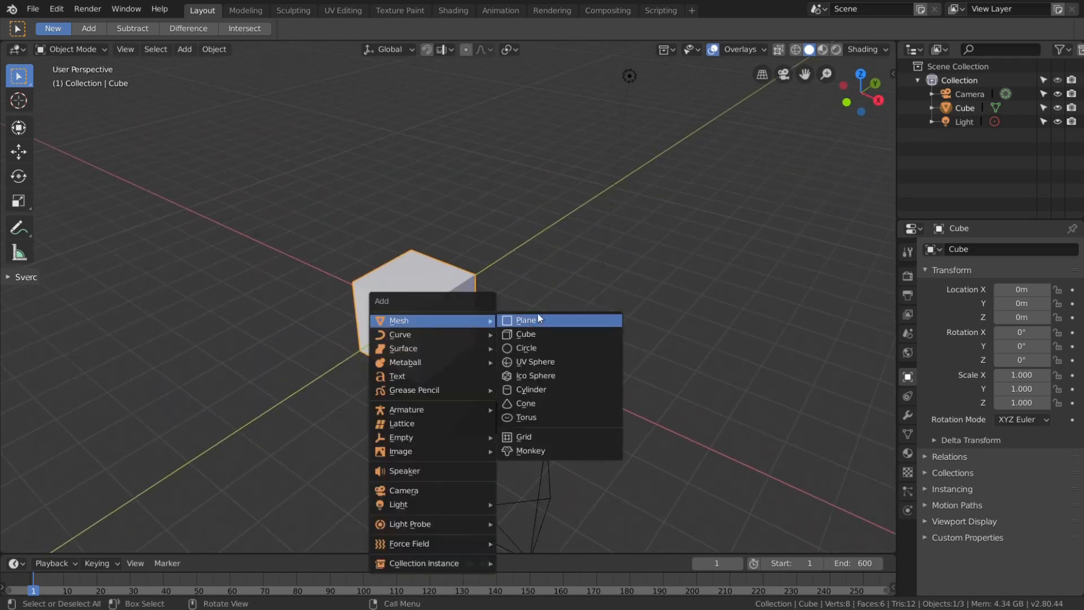
left_click(538, 418)
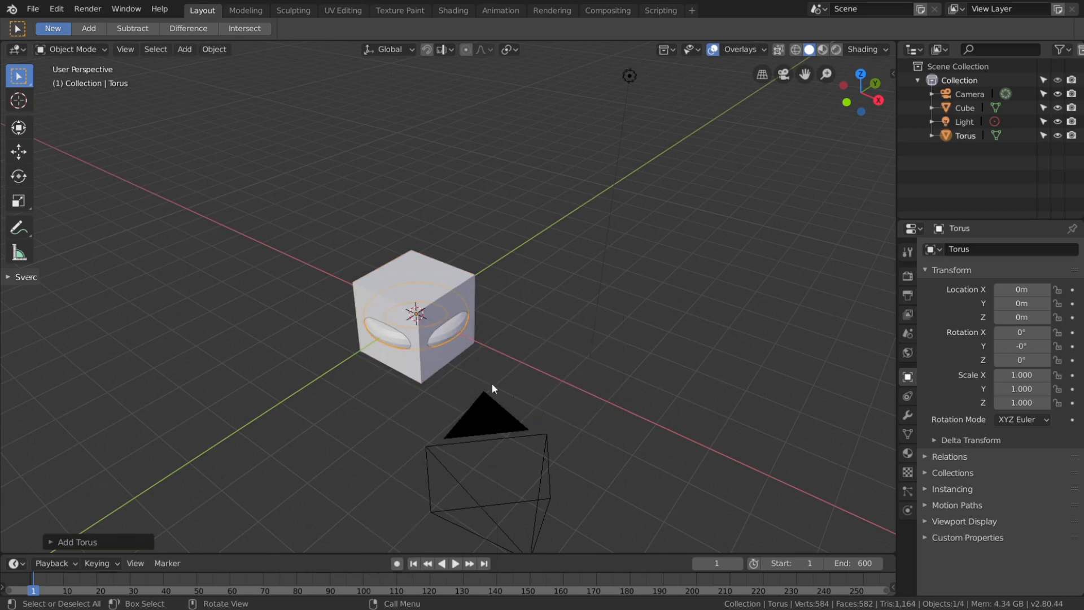
Move the torus -10 m along the global X axis, away from the cube
scroll(449, 353, "down", 5)
type("gx")
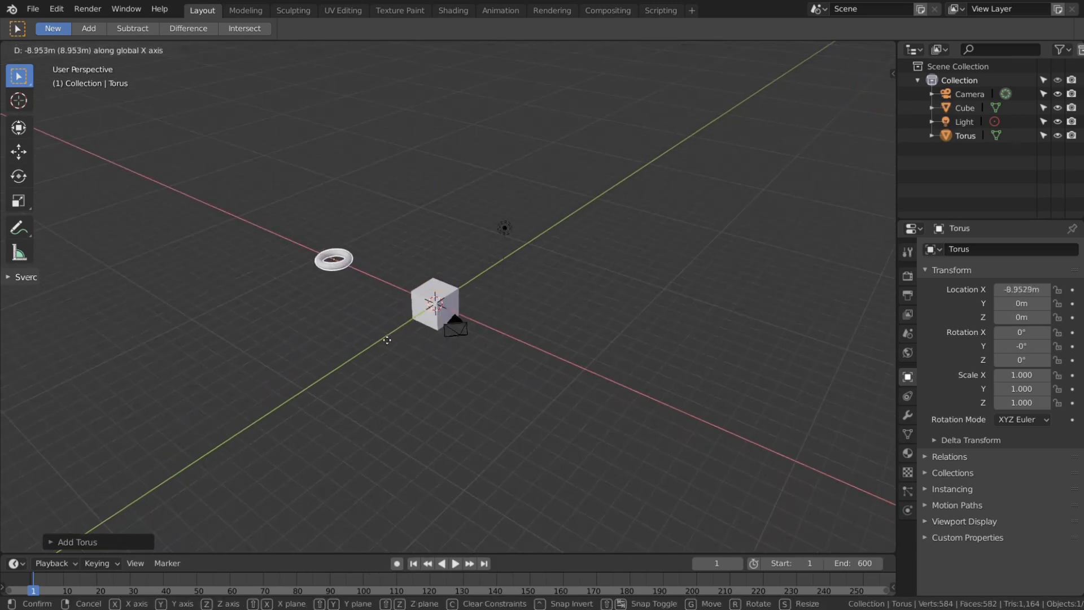
type("-10")
key("Return")
scroll(363, 267, "up", 5)
scroll(592, 292, "up", 3)
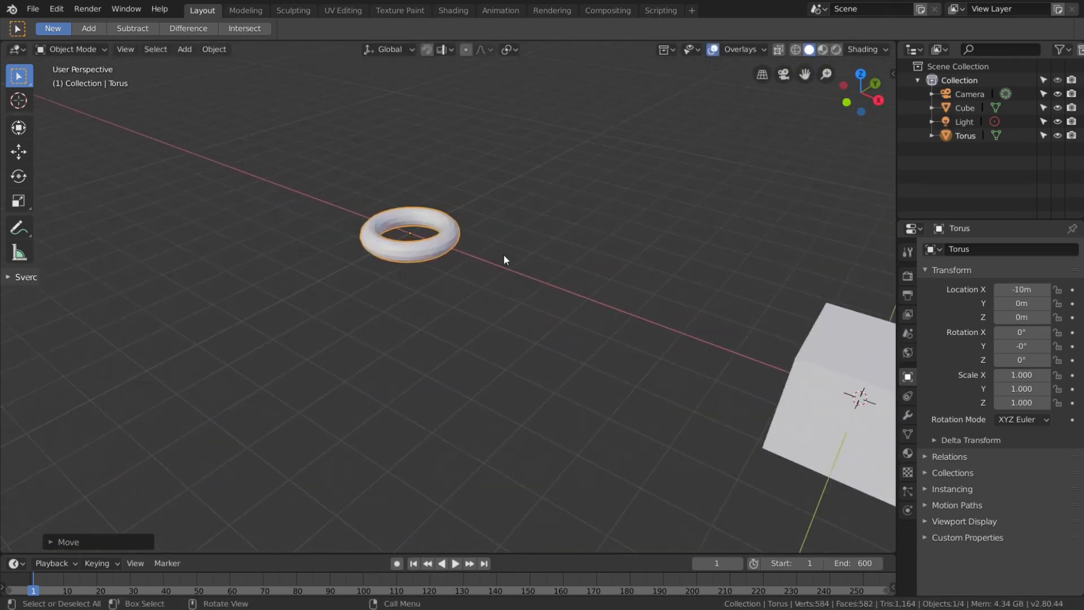
Scale the torus up uniformly to about 5.4
scroll(501, 258, "down", 5)
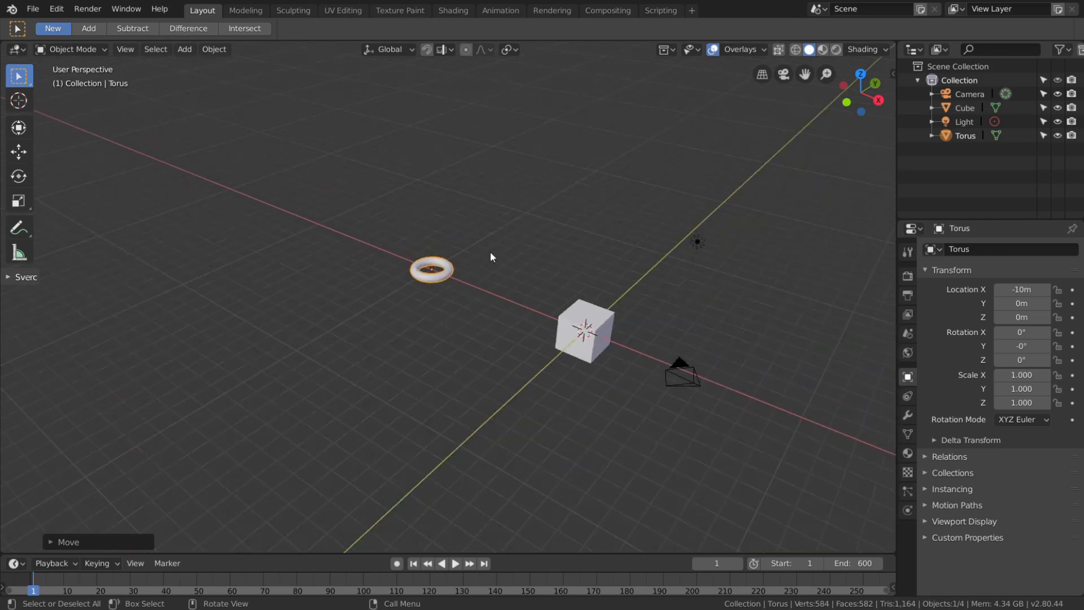
scroll(491, 257, "up", 3)
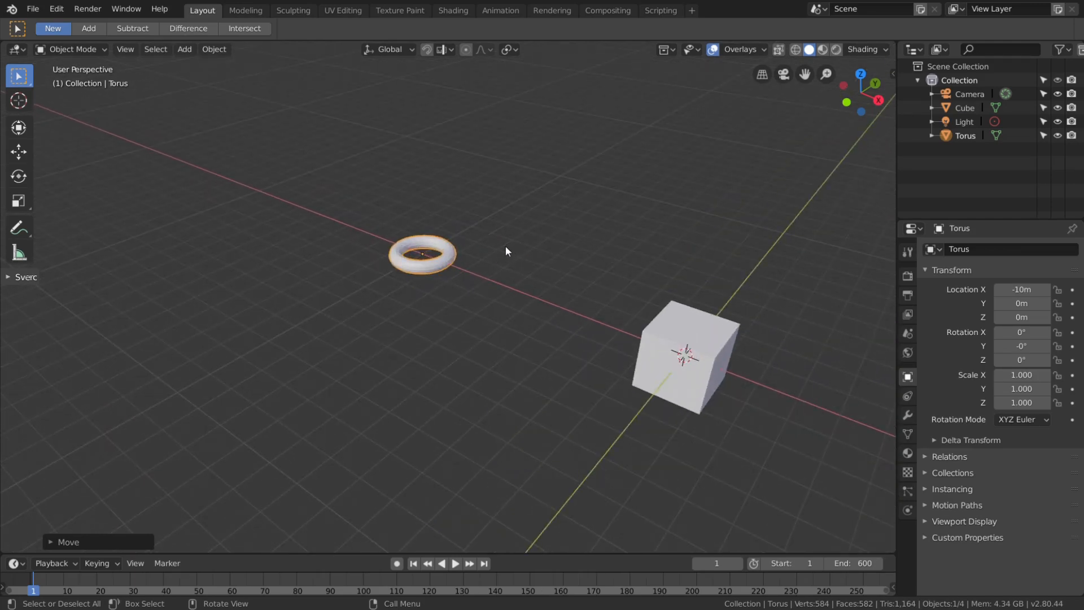
key("s")
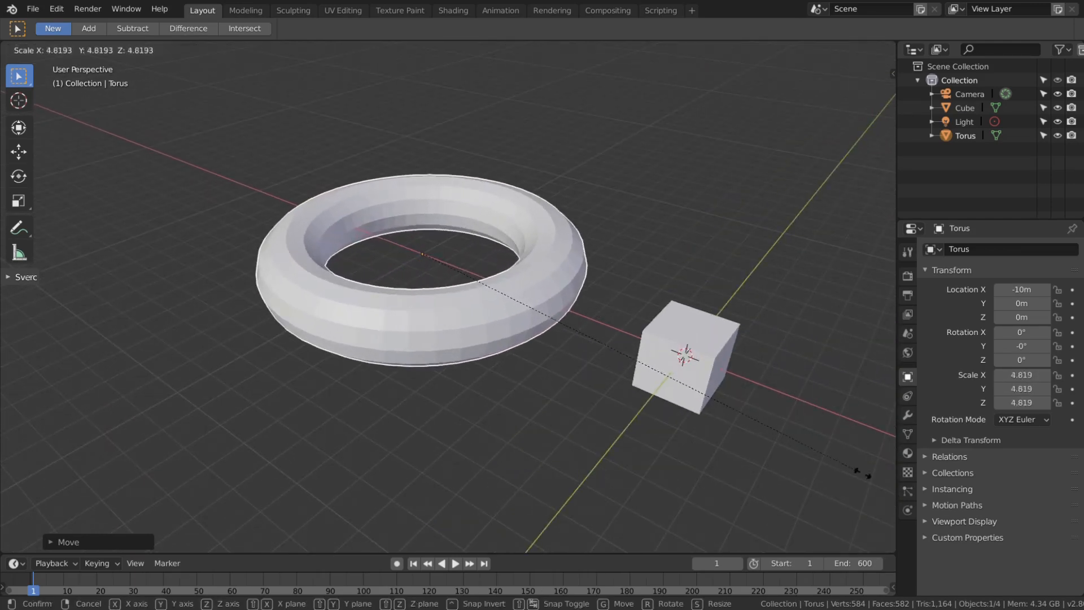
left_click(0, 460)
middle_click_drag(446, 388, 427, 373)
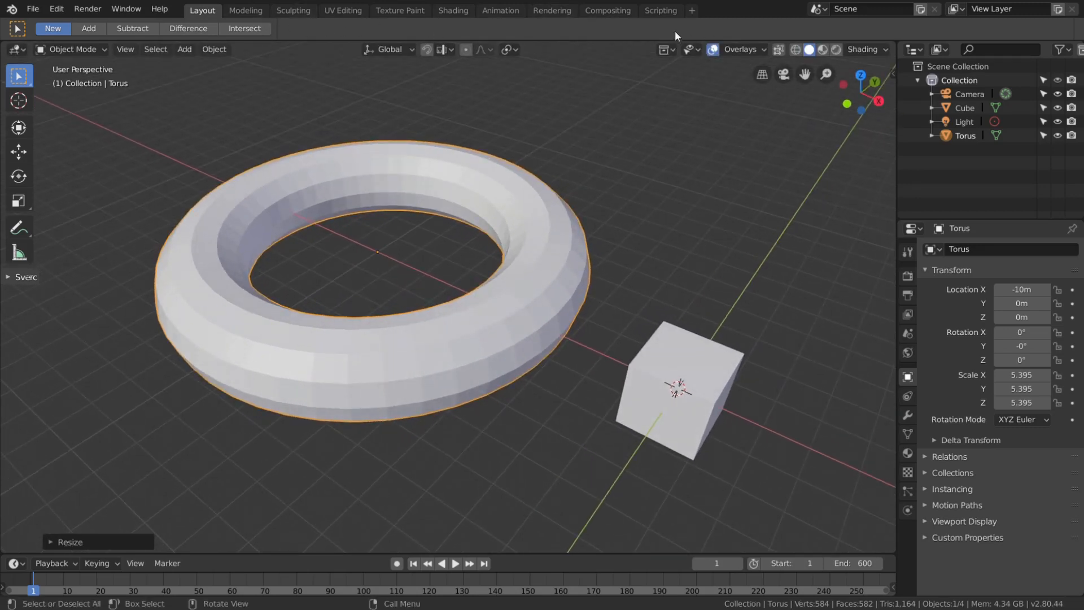
Replay the reference clip in the Compositing workspace and pause it near the end, at frame 596
left_click(607, 10)
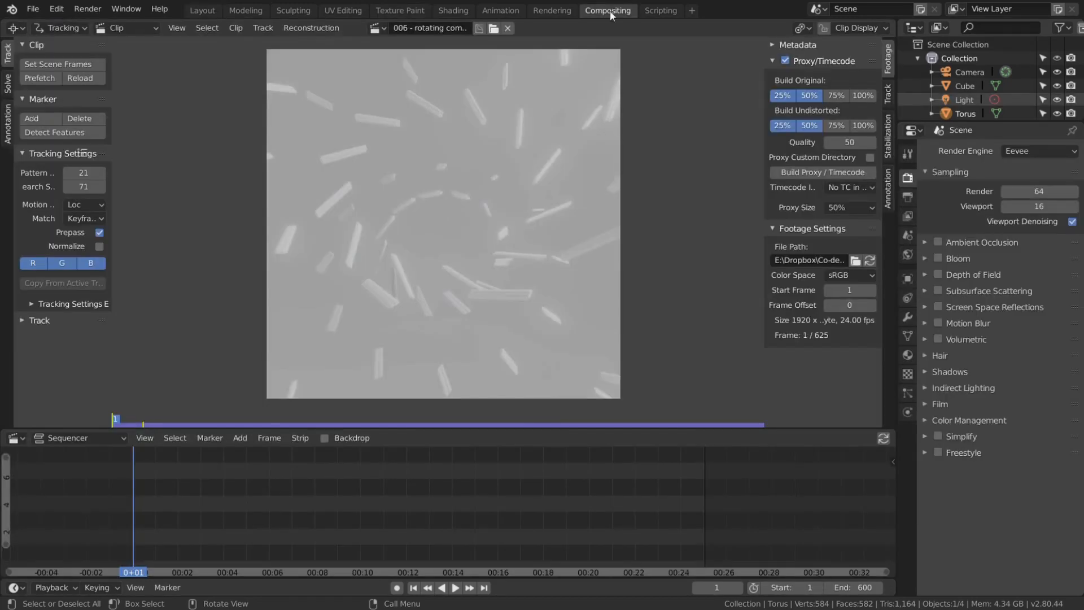
left_click(455, 588)
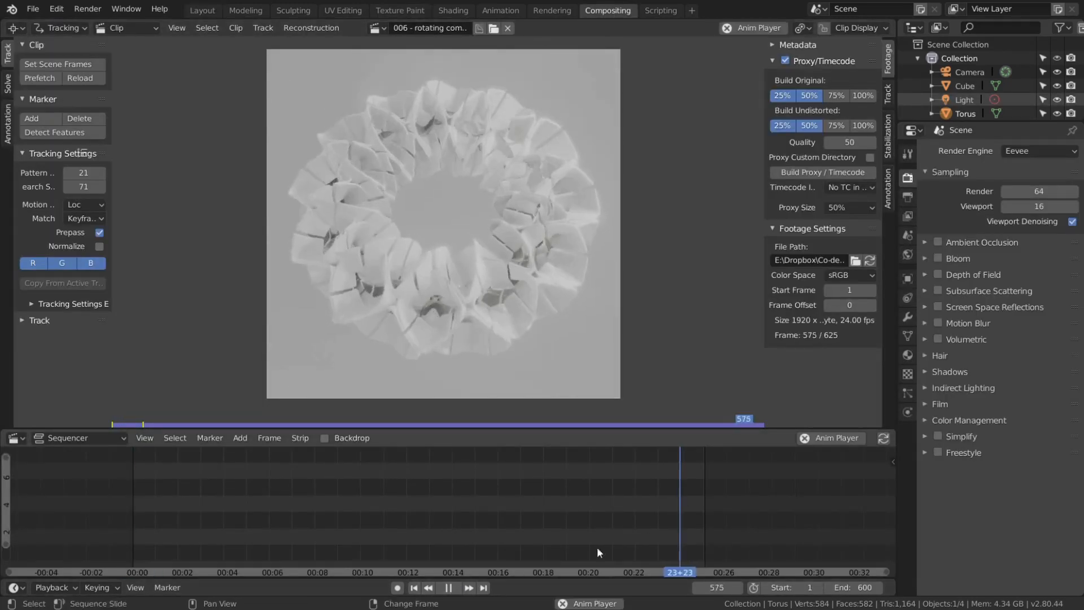
left_click(449, 588)
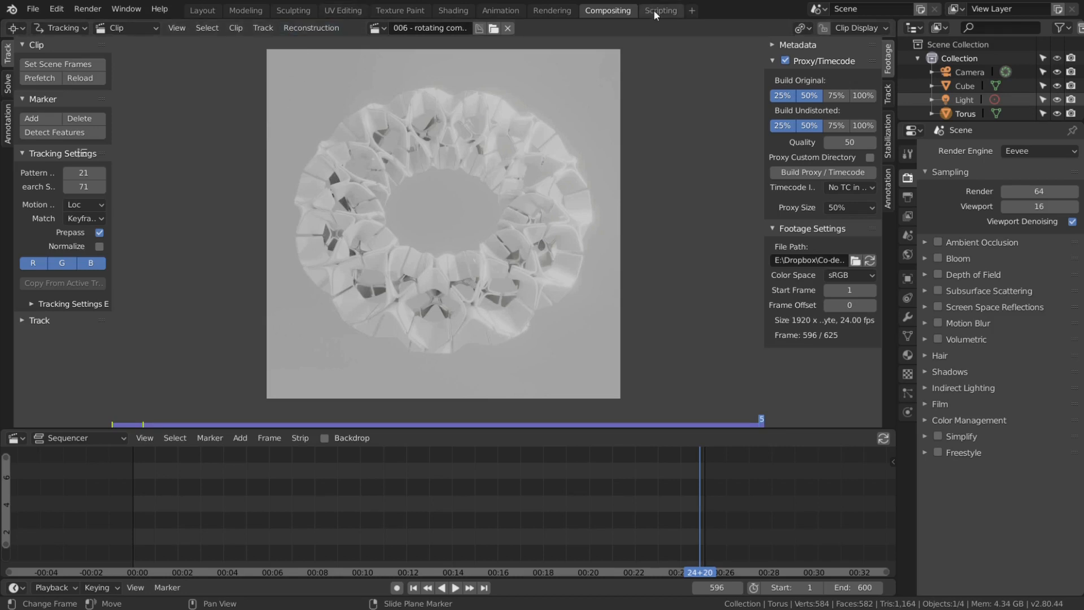
Return to the Layout workspace and give the torus a Decimate modifier in Un-Subdivide mode with 3 iterations
left_click(202, 10)
left_click(908, 417)
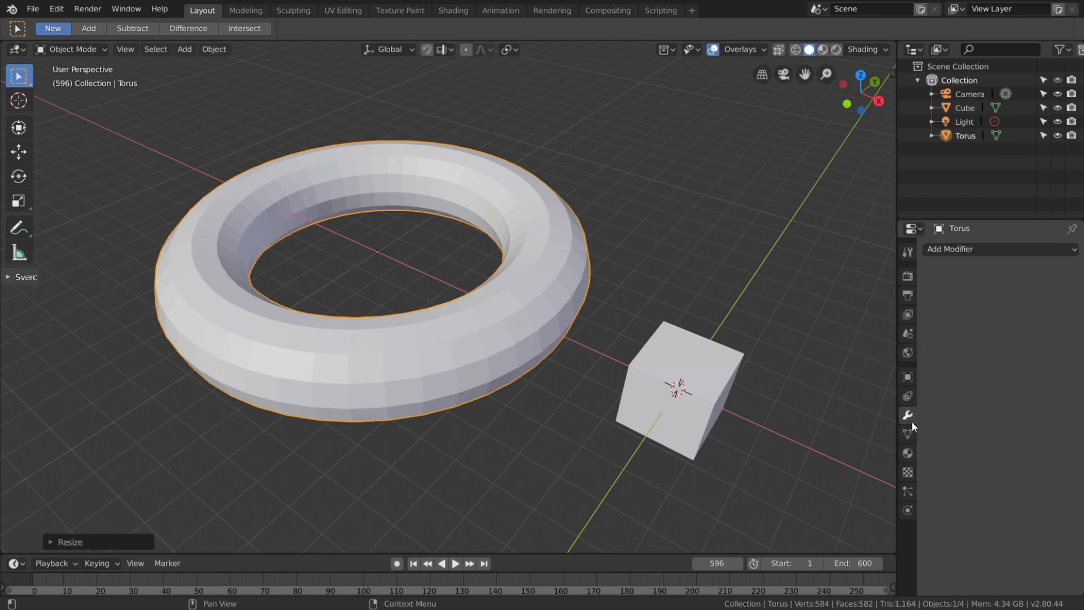
left_click(1002, 249)
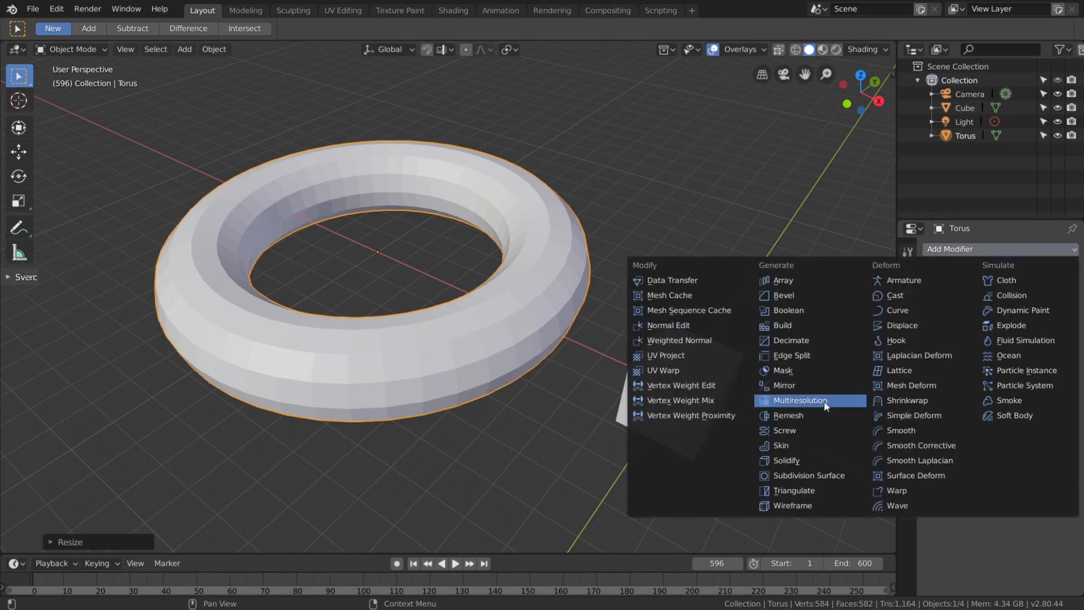
left_click(821, 342)
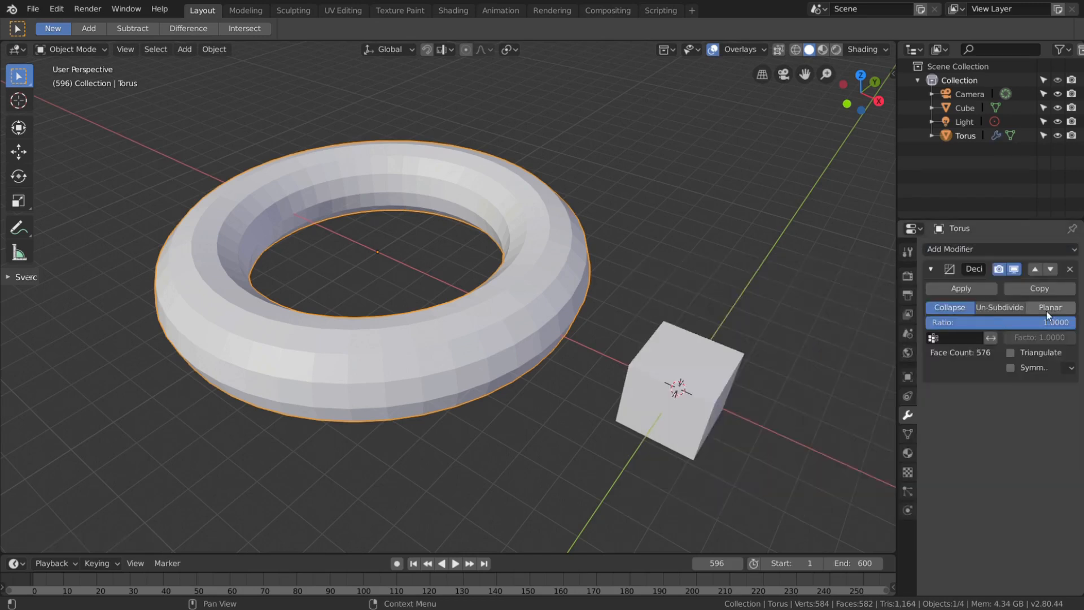
left_click(1002, 306)
left_click(1071, 323)
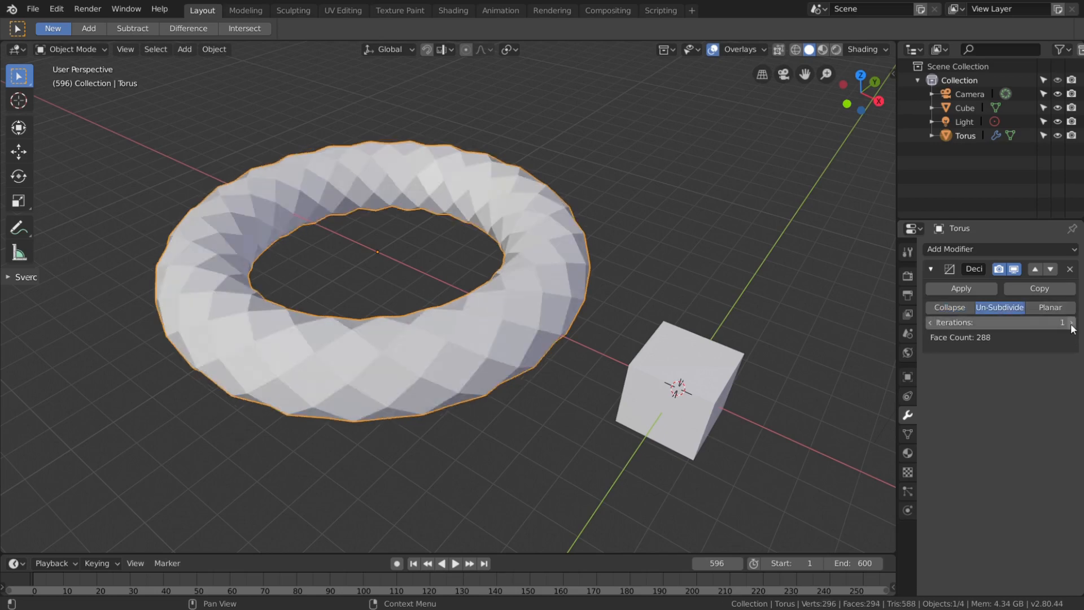
left_click(1071, 322)
left_click(1072, 322)
Add a Subdivision Surface modifier to the torus after the Decimate modifier, with 2 viewport subdivisions
middle_click_drag(601, 379, 416, 404)
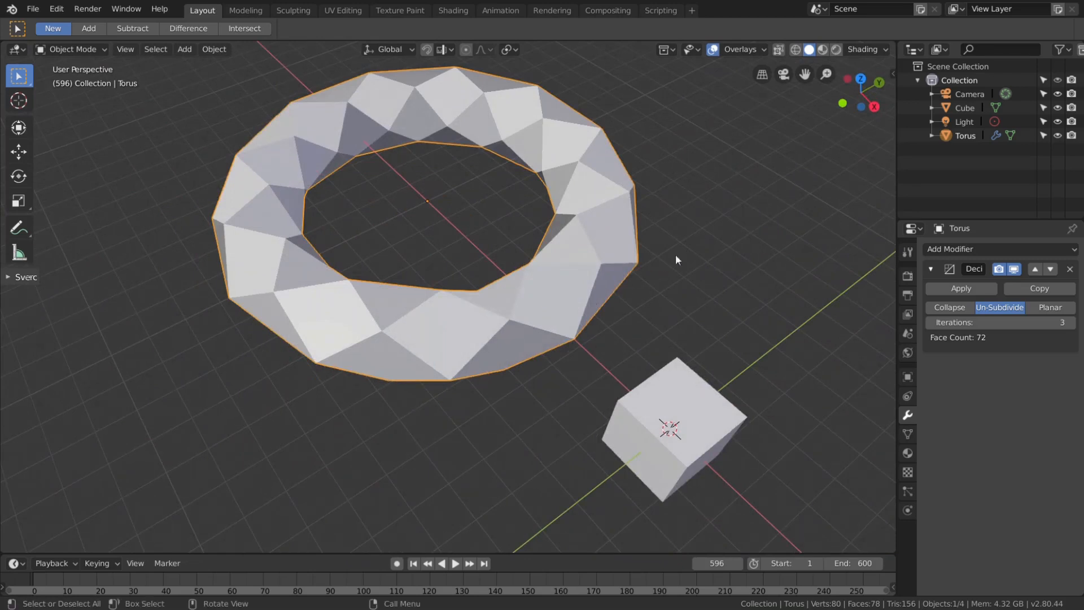
middle_click_drag(417, 275, 441, 329)
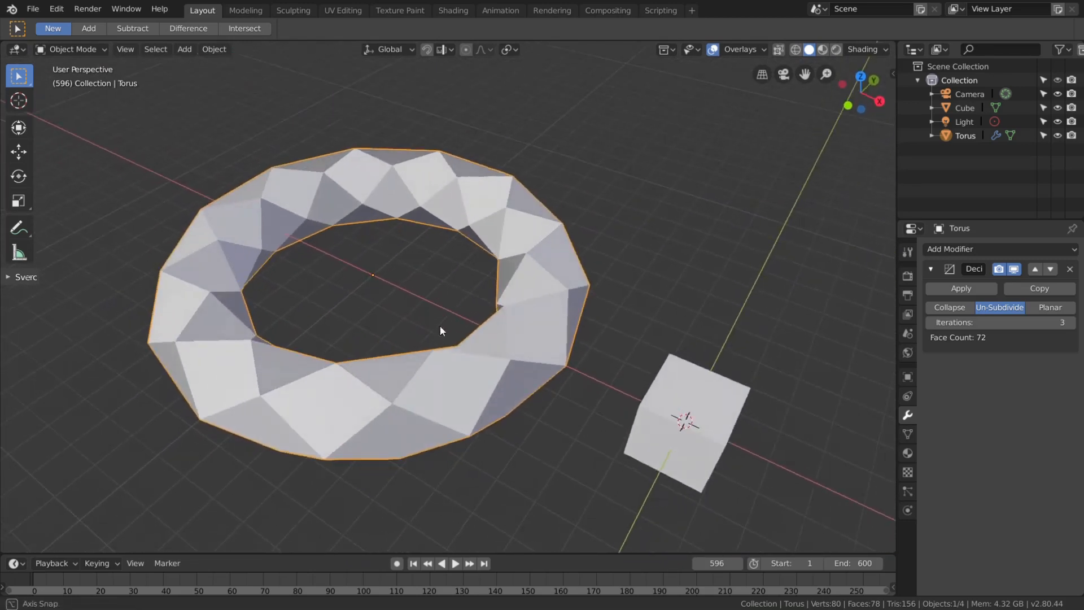
left_click(1052, 249)
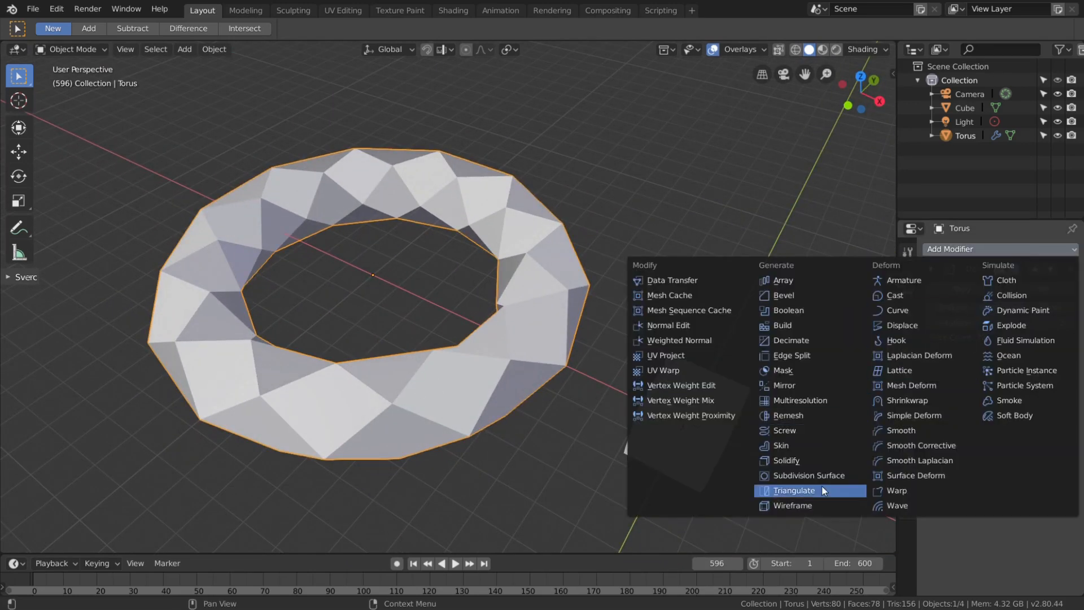
left_click(791, 476)
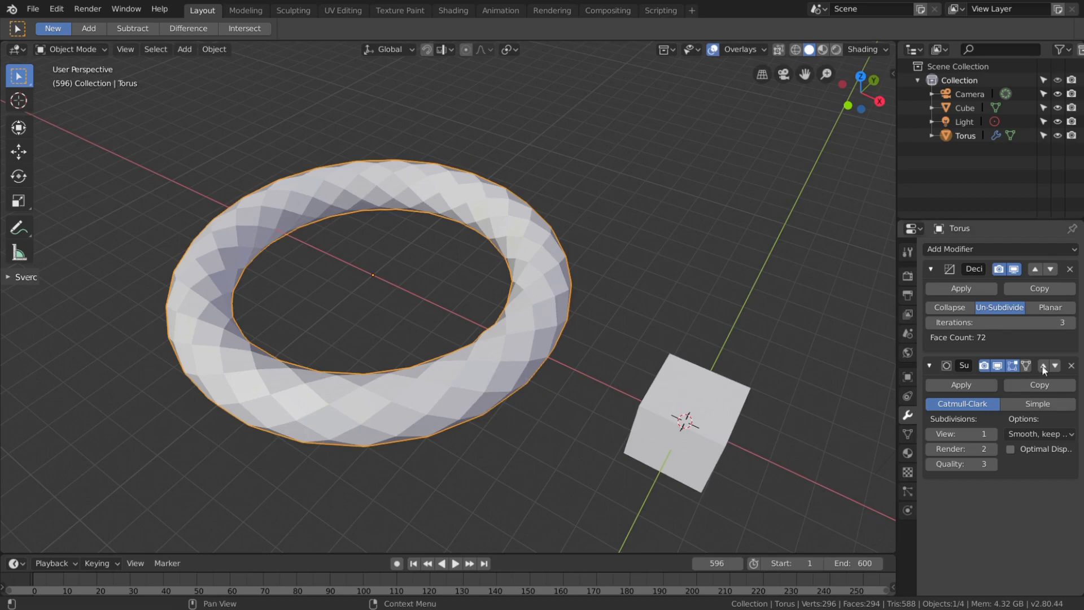
left_click(992, 433)
Examine the torus's diagonal face pattern and compare it with the original mesh in Edit Mode
middle_click_drag(816, 422, 646, 376)
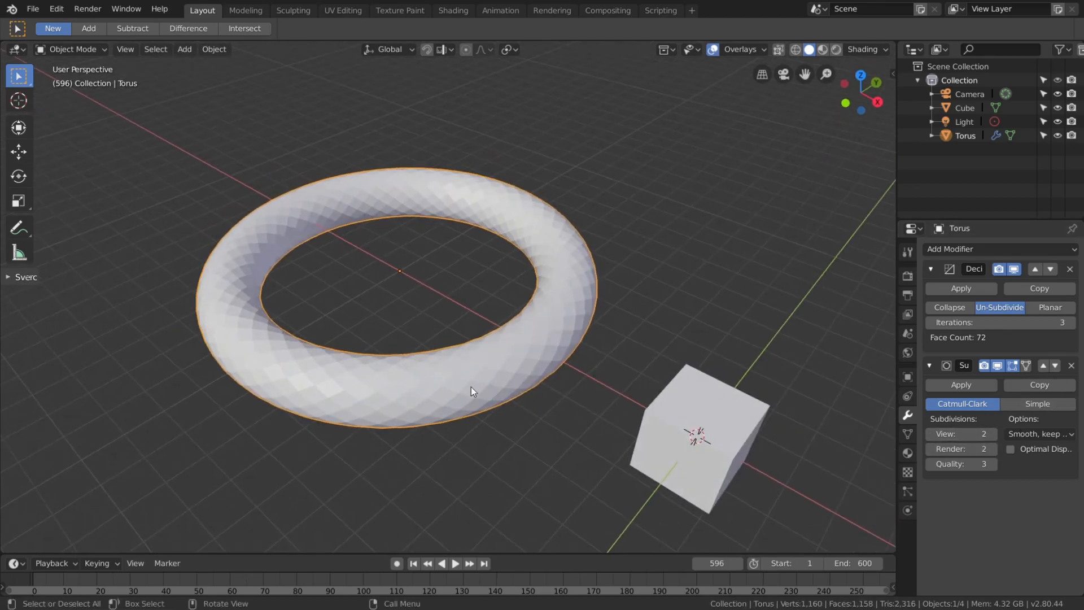
scroll(471, 387, "up", 1)
middle_click_drag(381, 394, 417, 379)
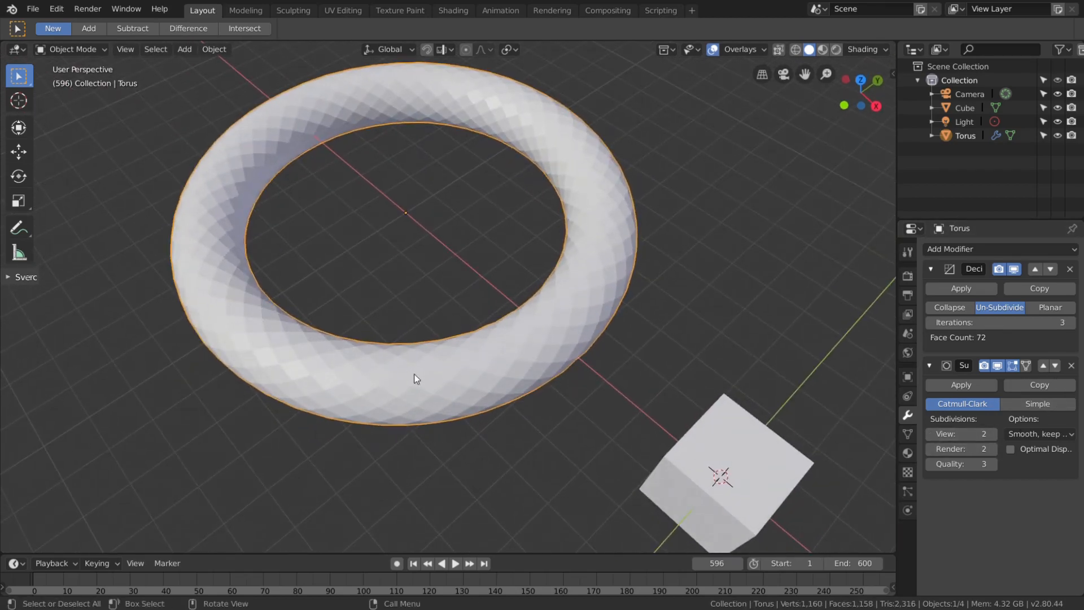
key("Tab")
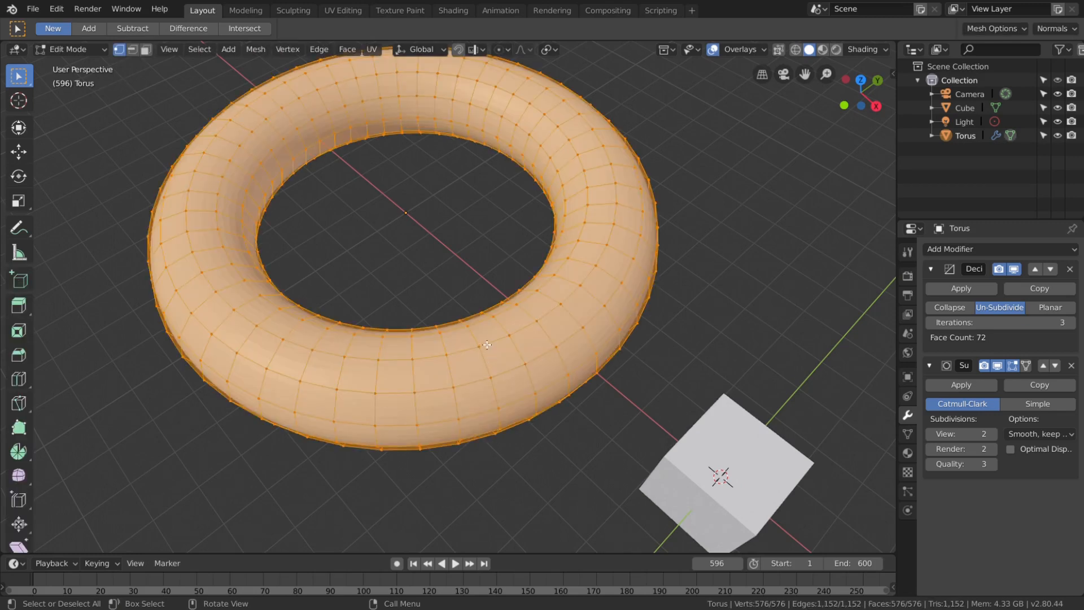
key("Tab")
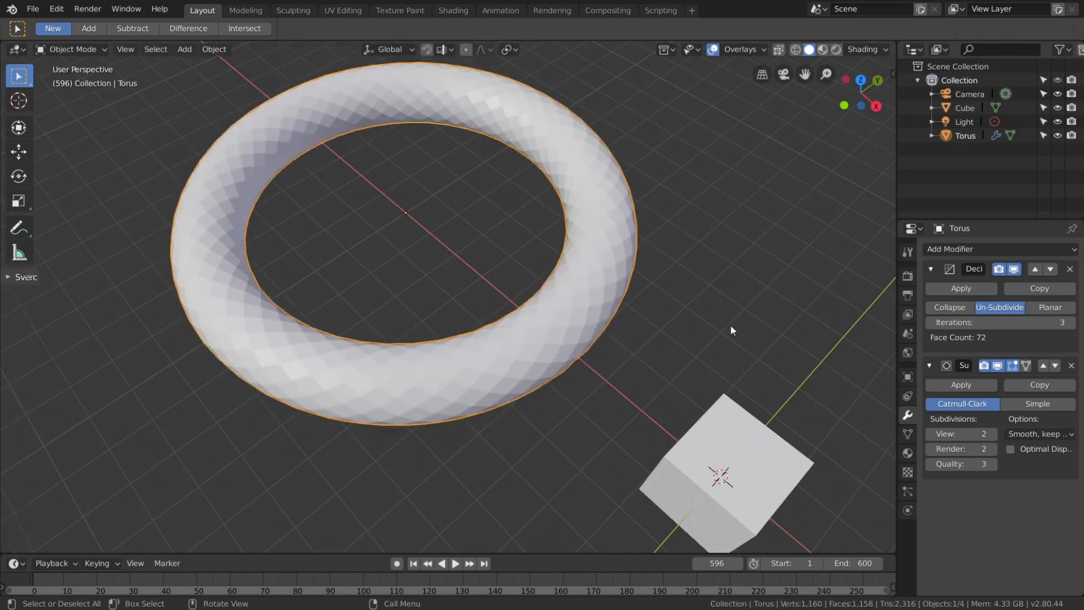
Add a Displace modifier to the torus and set its strength to 0.5
left_click(984, 252)
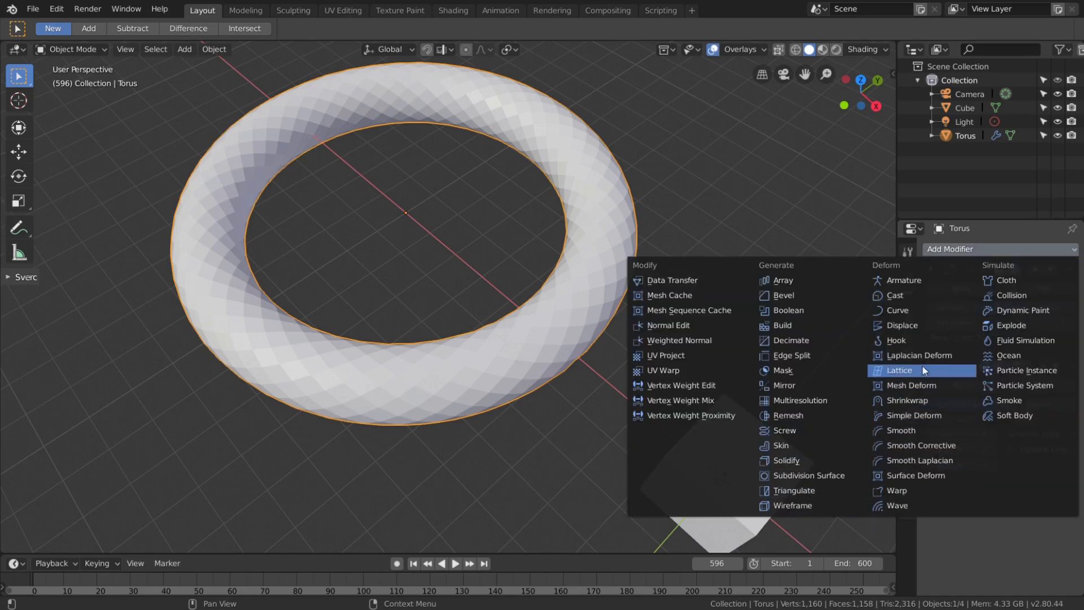
left_click(960, 325)
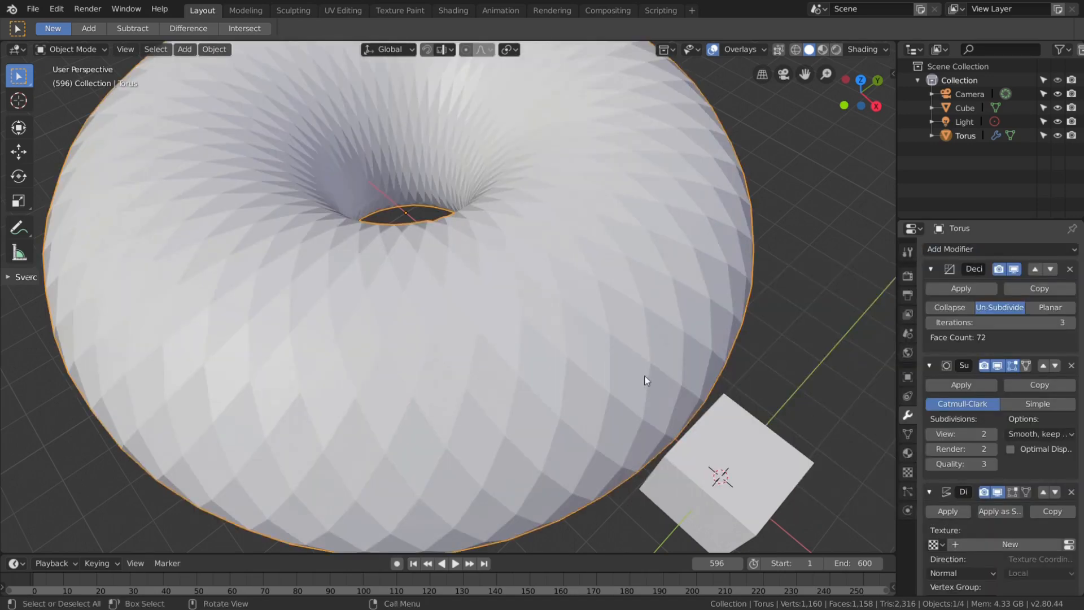
scroll(646, 381, "down", 2)
middle_click_drag(647, 381, 655, 355)
scroll(1011, 545, "down", 2)
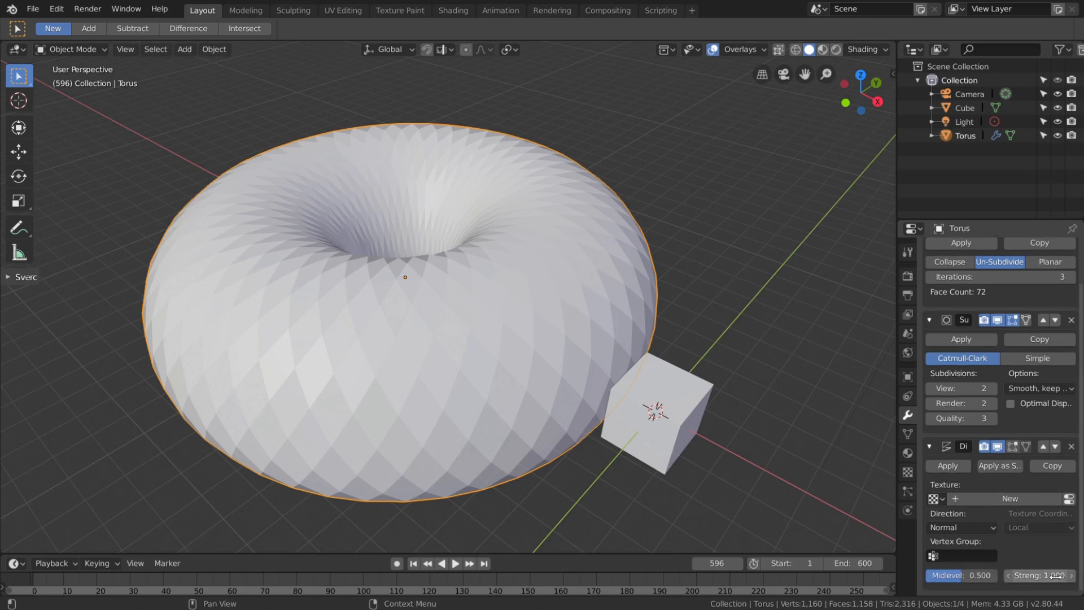
mouse_move(1040, 575)
left_mouse_down()
mouse_move(994, 575)
mouse_move(1062, 575)
mouse_move(1020, 575)
left_mouse_up()
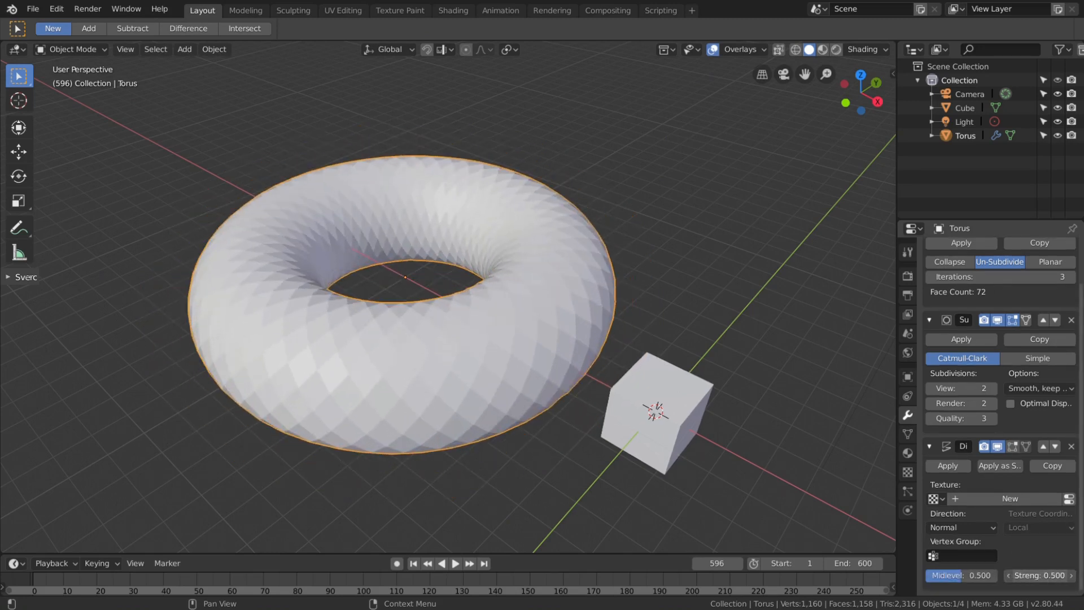
Select the cube and extrude all six of its faces outward individually in Edit Mode
middle_click_drag(676, 442, 656, 432, "shift")
scroll(632, 409, "down", 2)
middle_click_drag(620, 395, 525, 343, "shift")
scroll(557, 371, "up", 3)
left_click(543, 346)
scroll(574, 327, "up", 1)
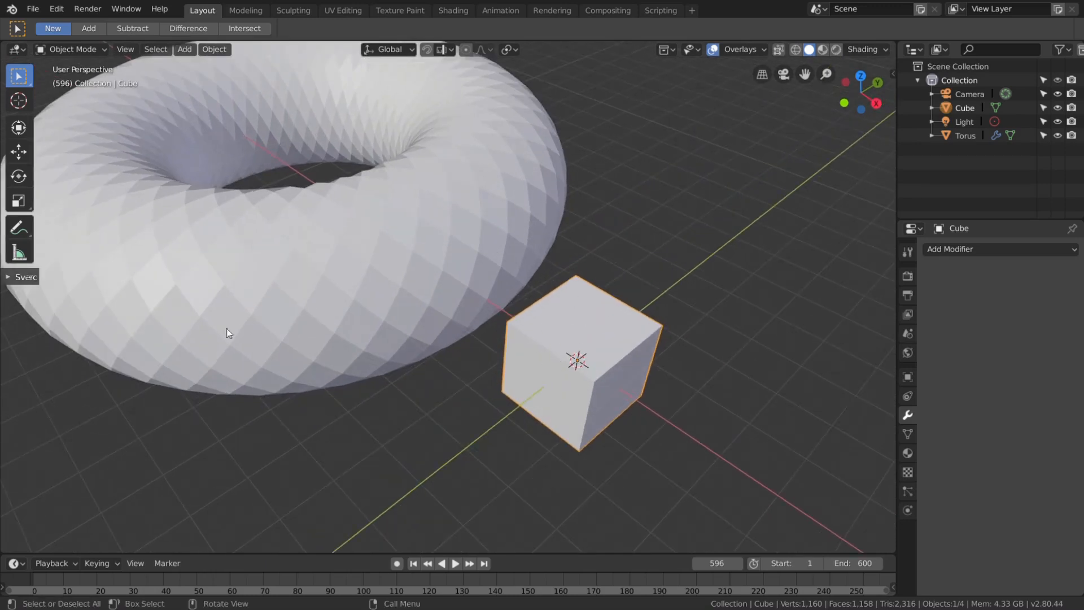
scroll(611, 341, "up", 1)
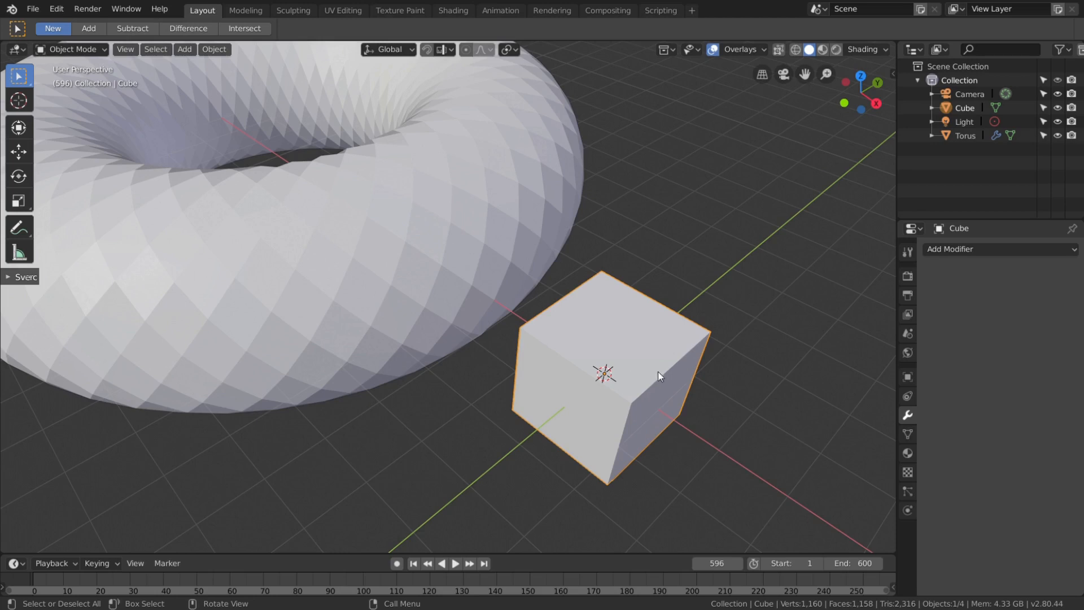
key("Tab")
middle_click_drag(643, 386, 594, 356)
key("alt+e")
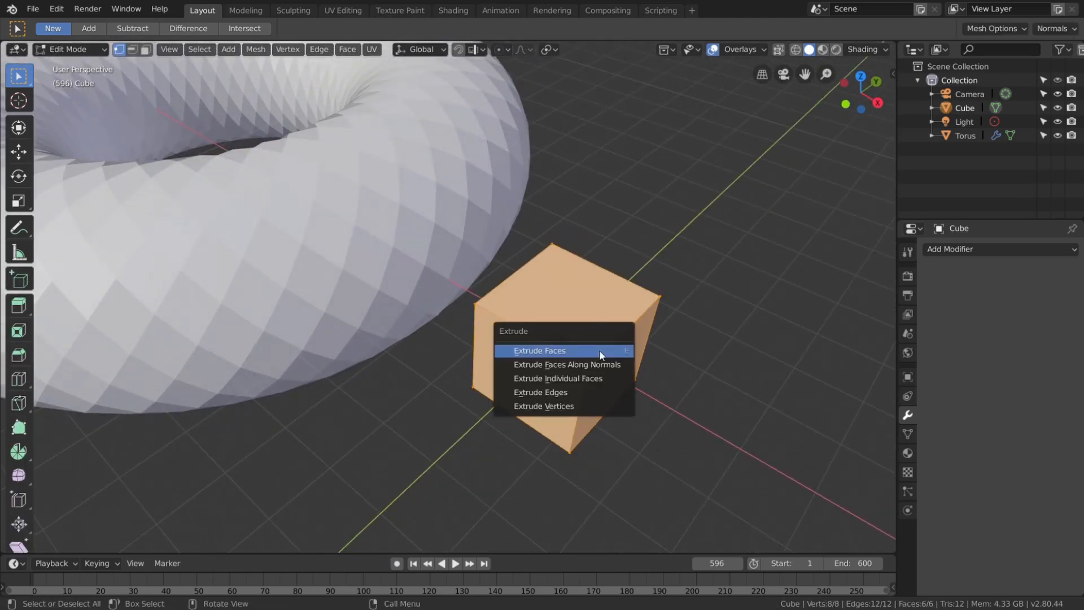
left_click(587, 384)
left_click(637, 406)
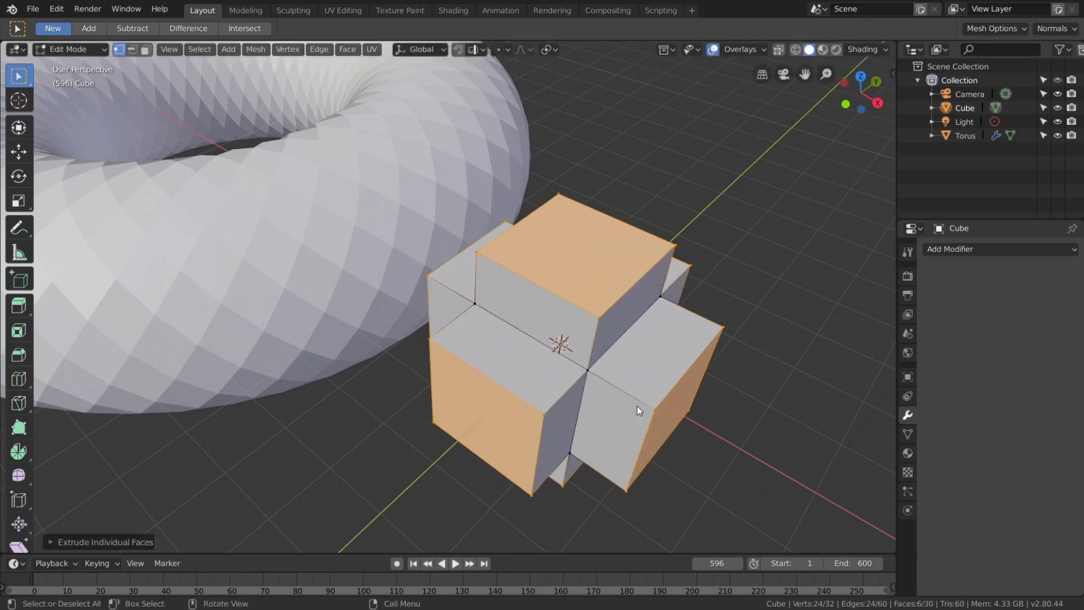
Leave Edit Mode and tessellate the torus with the extruded cube as component, using Tissue's Quad fill mode and default settings
key("Tab")
scroll(587, 360, "down", 5)
middle_click_drag(587, 361, 677, 333, "shift")
middle_click_drag(677, 334, 682, 349)
scroll(648, 327, "up", 3)
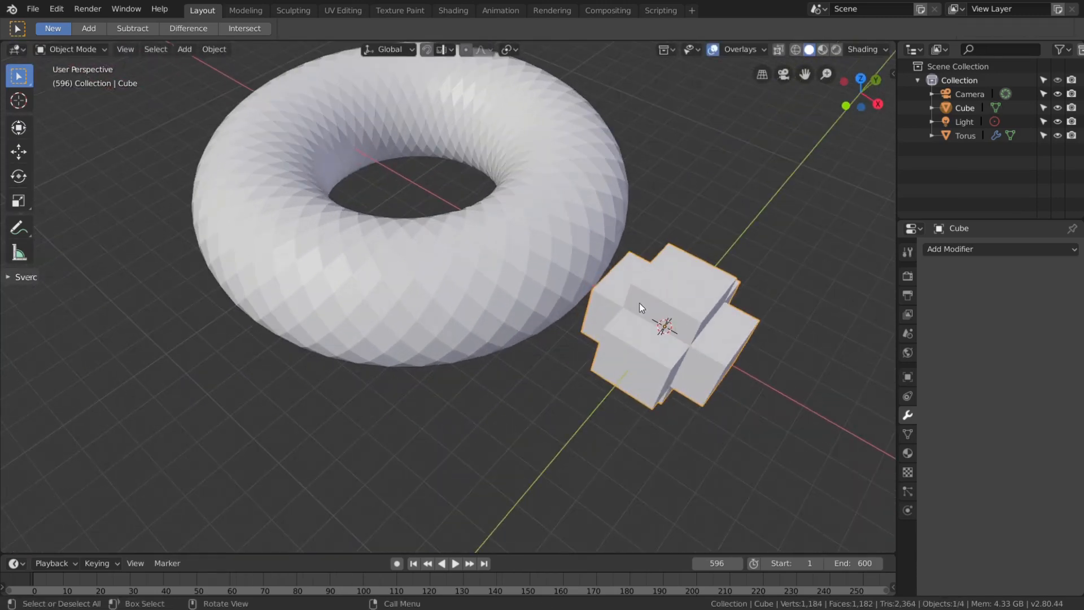
mouse_move(639, 308)
middle_mouse_down()
mouse_move(626, 331)
mouse_move(641, 324)
middle_mouse_up()
left_click(575, 268)
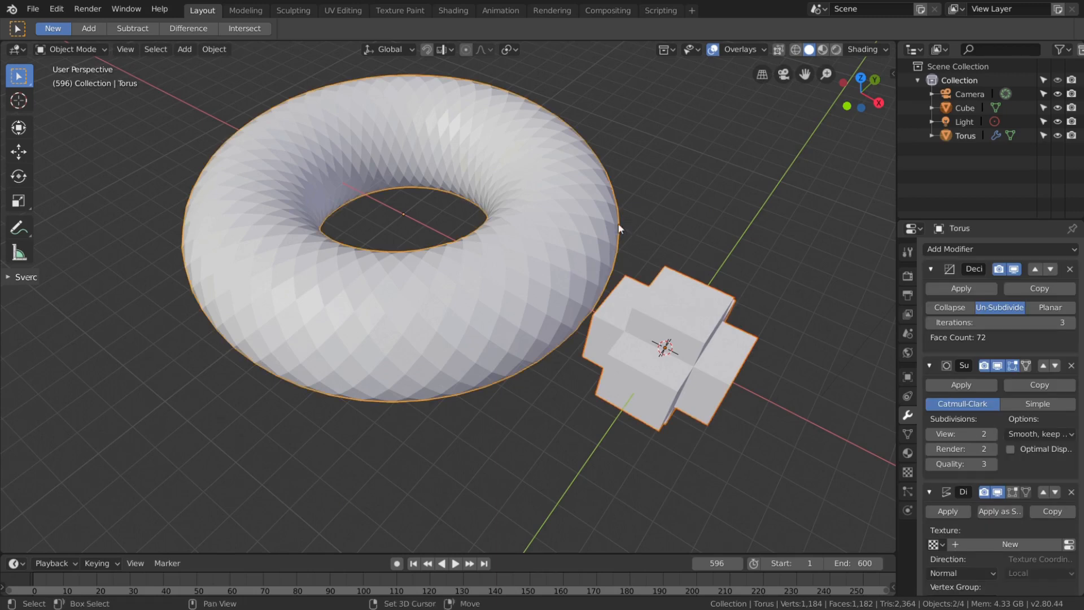
middle_click_drag(619, 229, 566, 270)
left_click(893, 74)
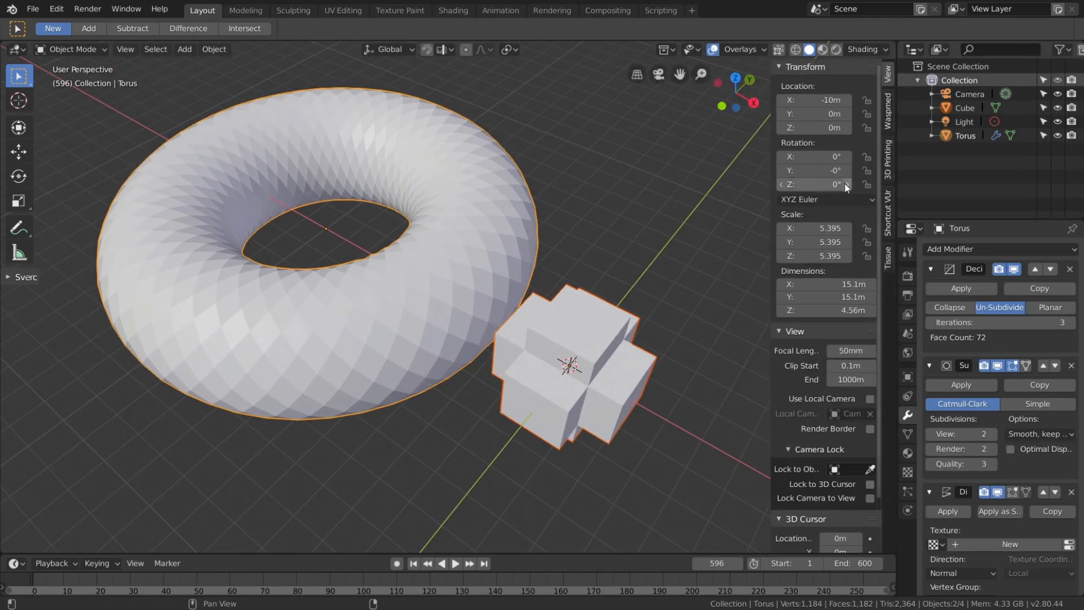
left_click(888, 260)
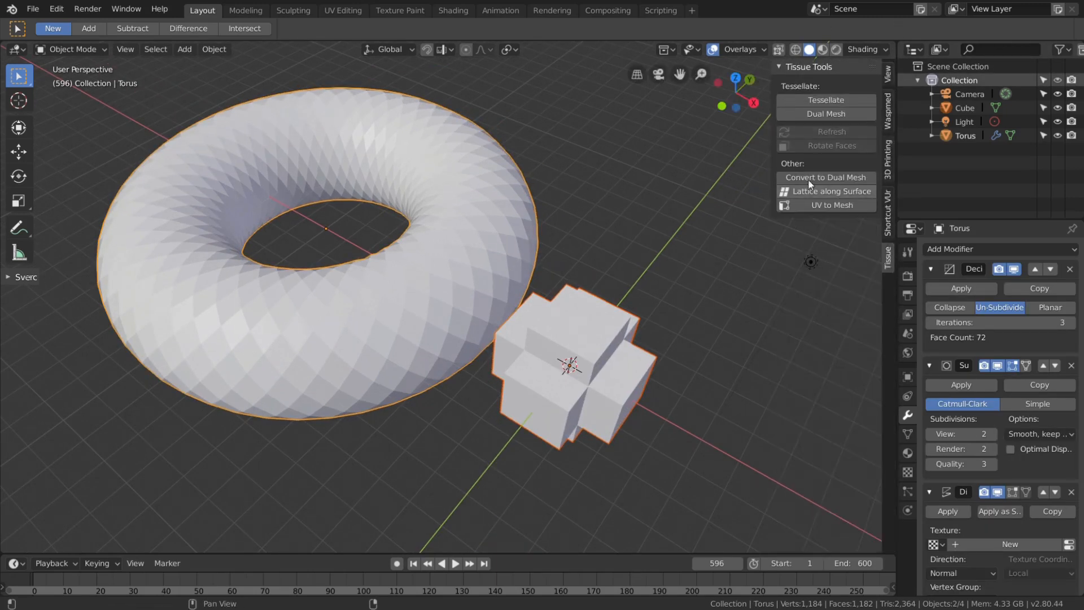
left_click(820, 102)
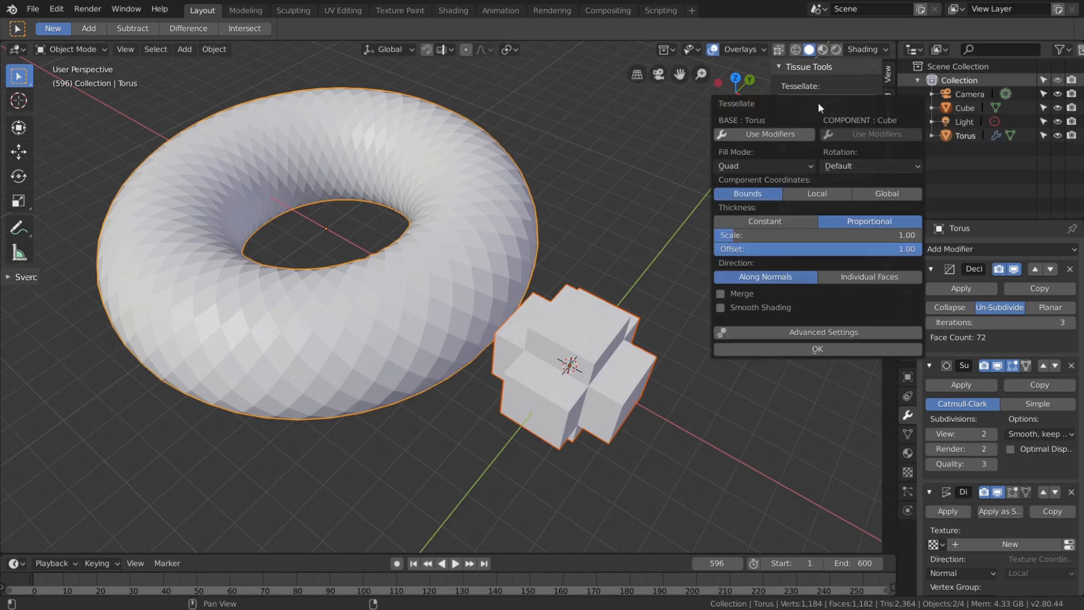
left_click(784, 347)
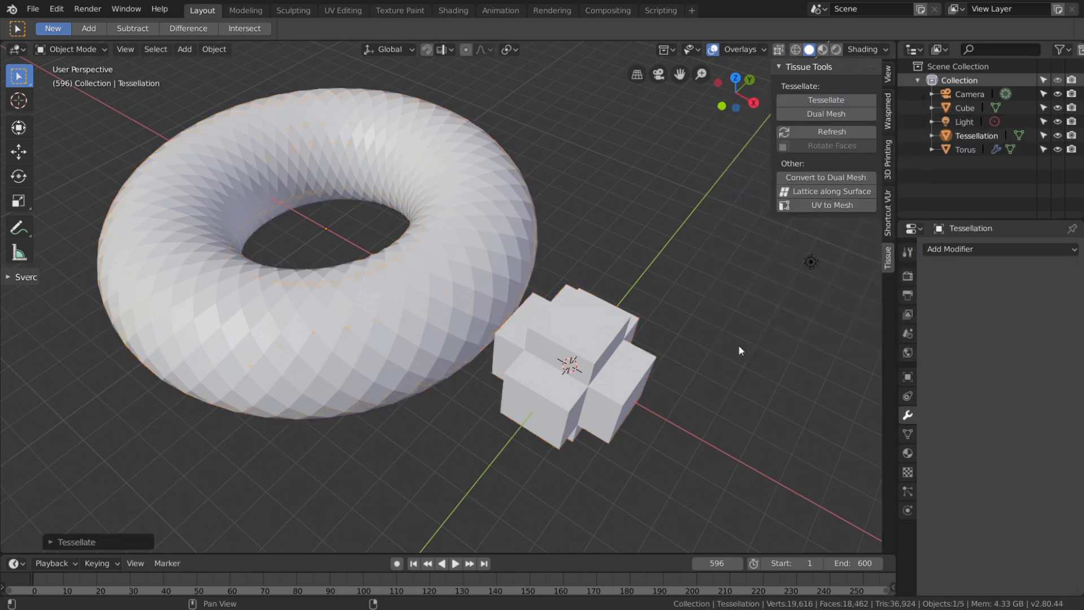
Move the new tessellated ring up and away from the original torus
scroll(465, 334, "down", 2)
key("g")
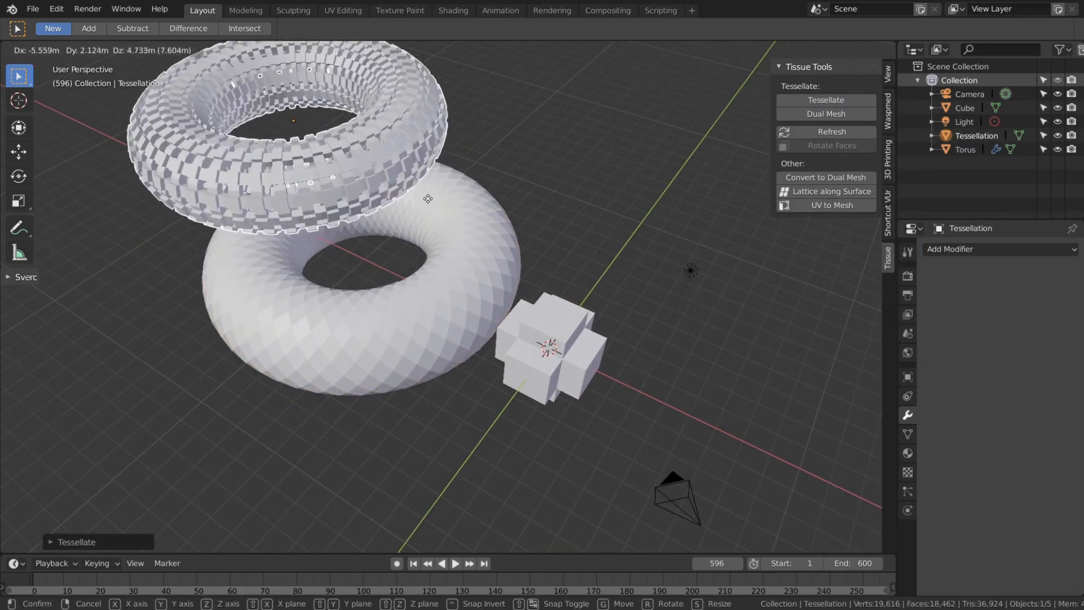
left_click(434, 218)
middle_click_drag(433, 218, 460, 254)
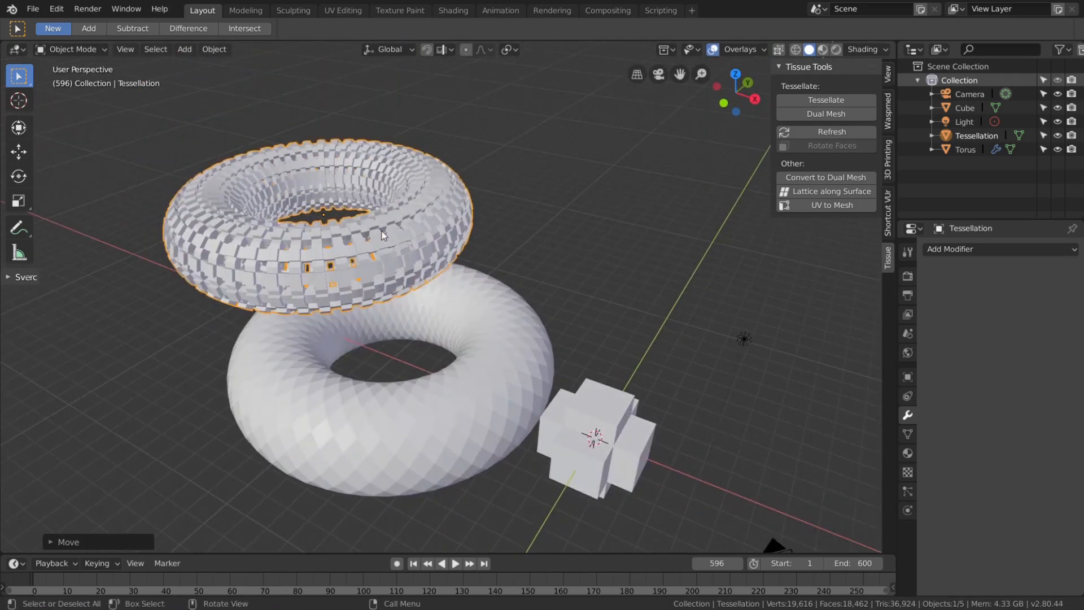
Enable Use Modifiers for the base torus in the tessellated ring's Tissue Tessellate settings
middle_click_drag(483, 327, 475, 192, "shift")
left_click(517, 280)
left_click(469, 198)
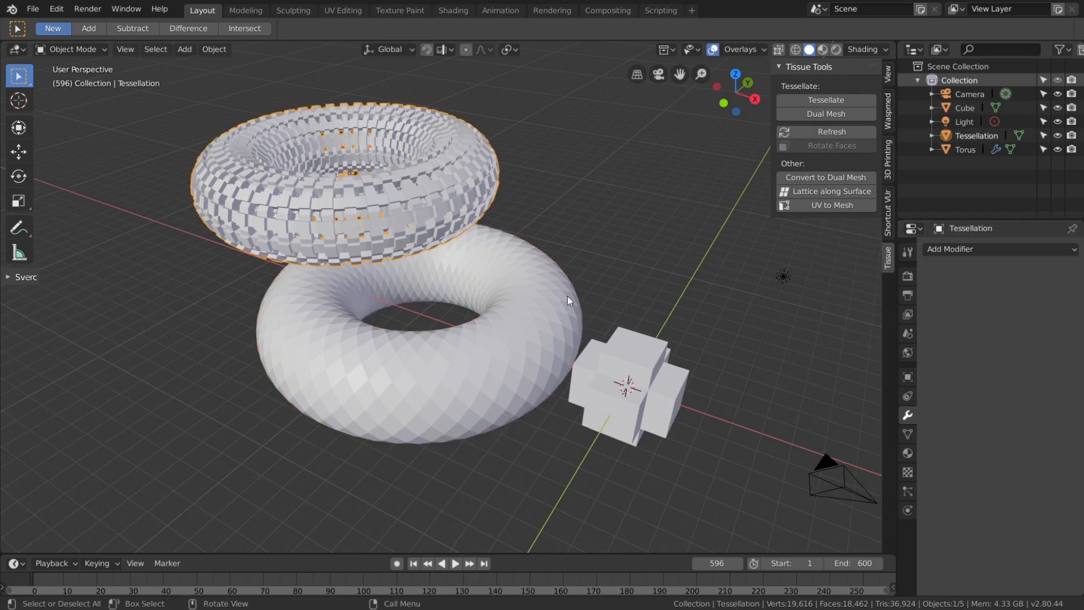
left_click(908, 435)
left_click(964, 562)
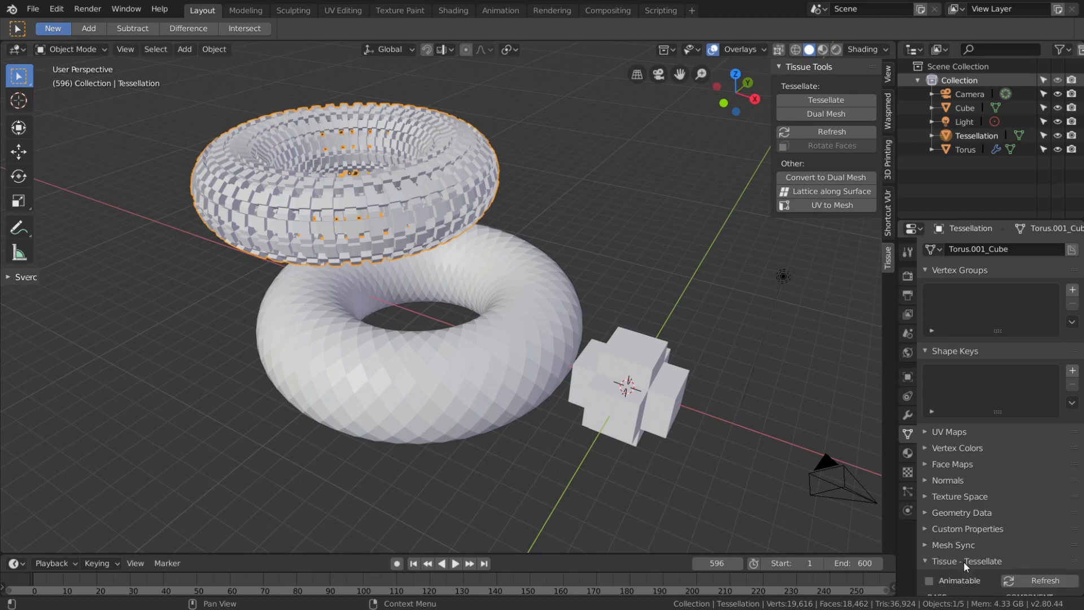
scroll(966, 509, "down", 5)
scroll(974, 443, "down", 4)
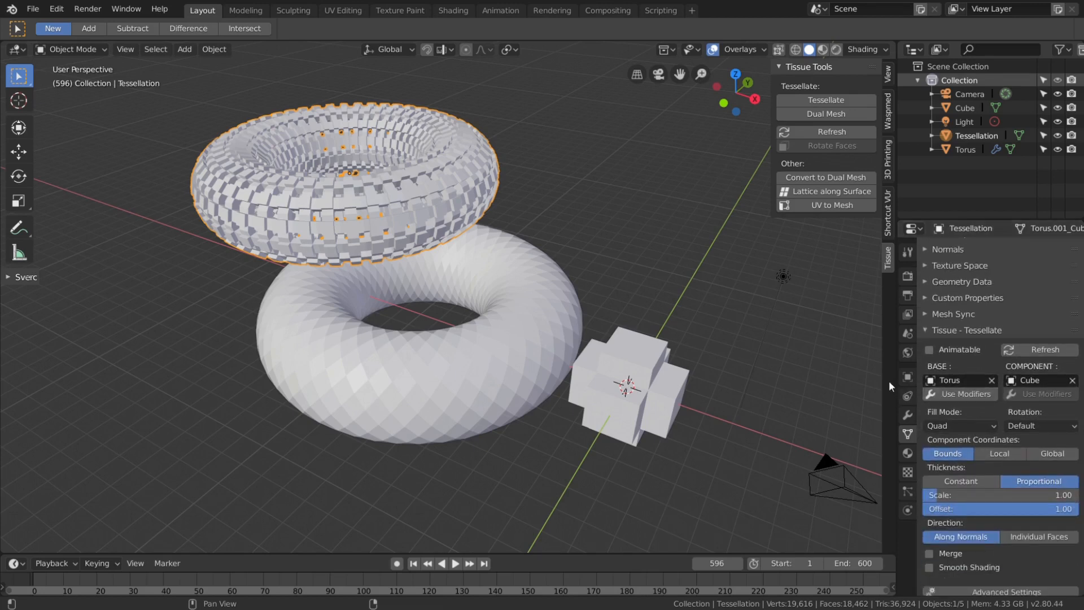
left_click(960, 396)
Examine the tessellated ring from several angles and compare it with the reference clip in the Compositing workspace
scroll(347, 310, "up", 3)
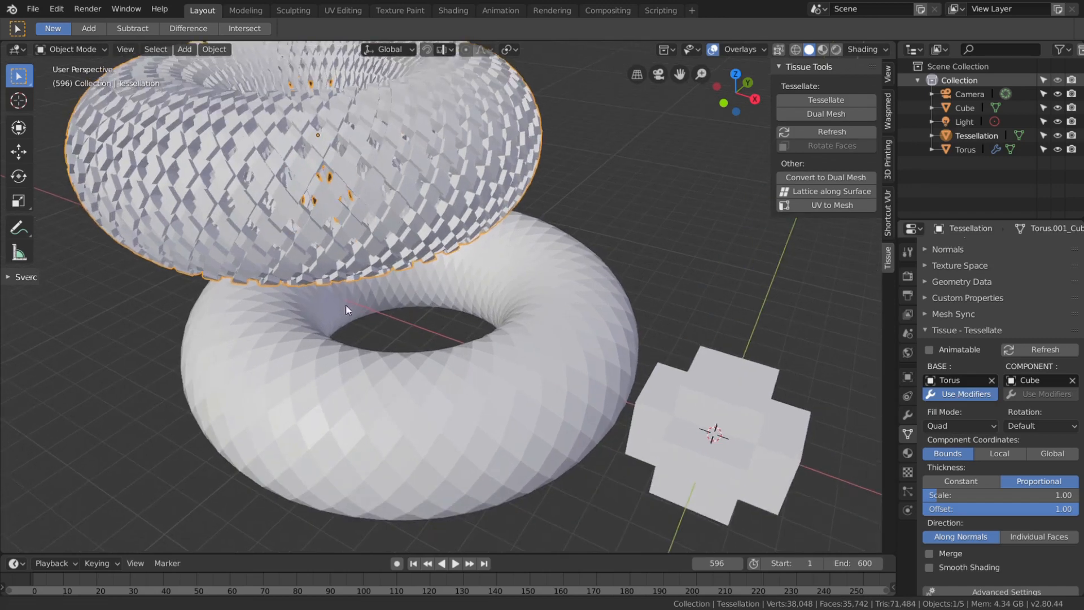
middle_click_drag(346, 309, 432, 272)
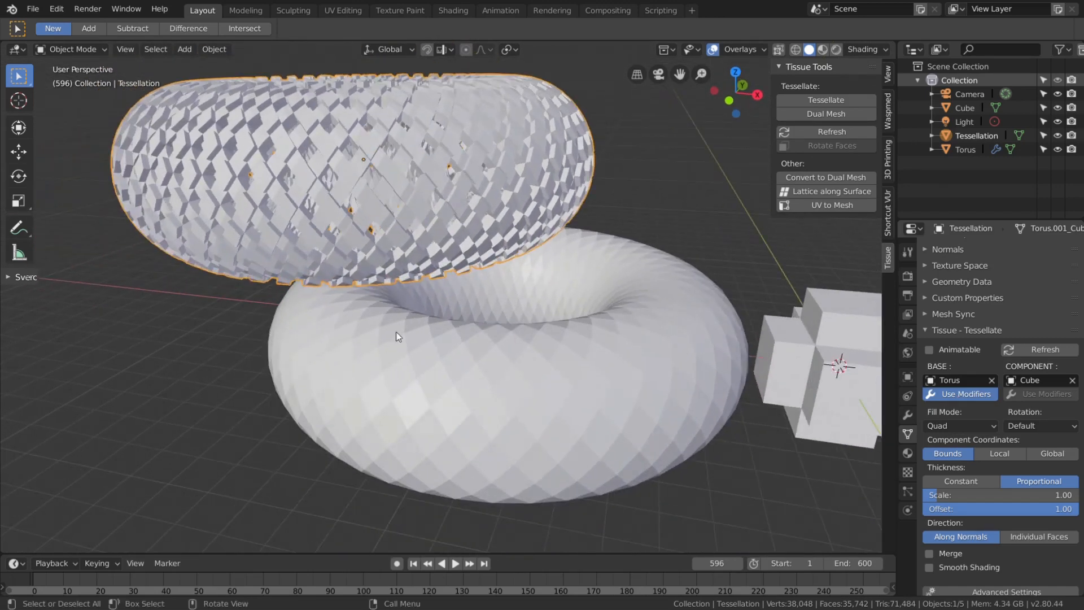
middle_click_drag(529, 377, 541, 408)
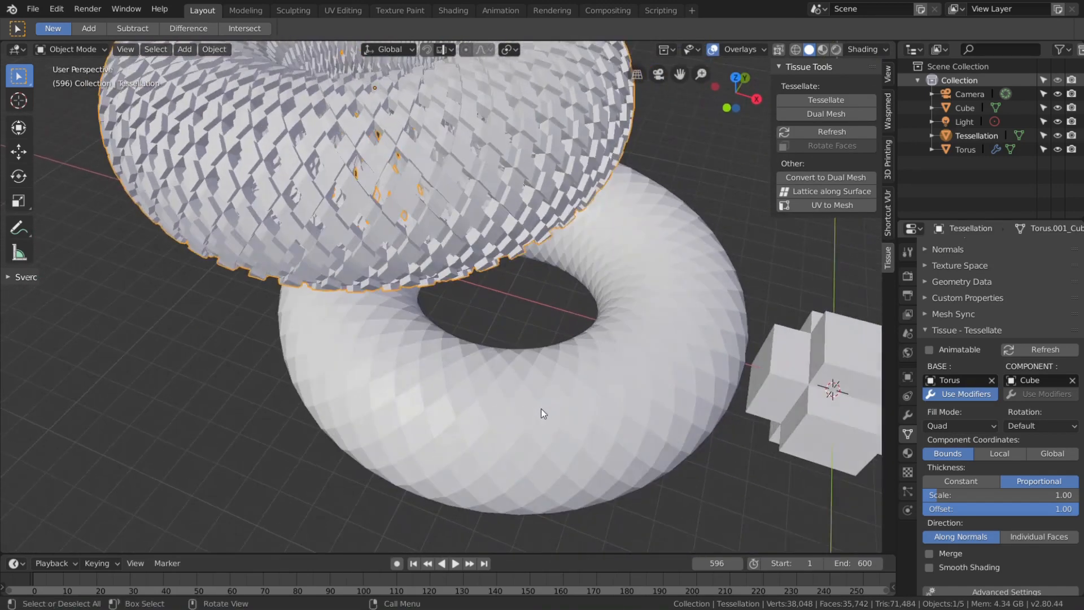
middle_click_drag(513, 318, 464, 307)
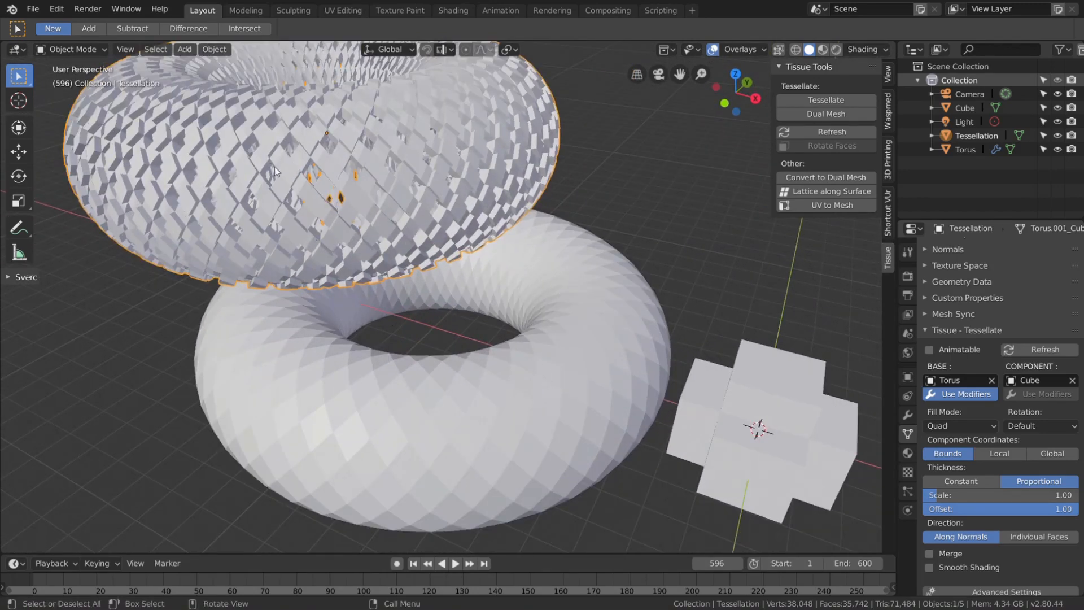
left_click(606, 9)
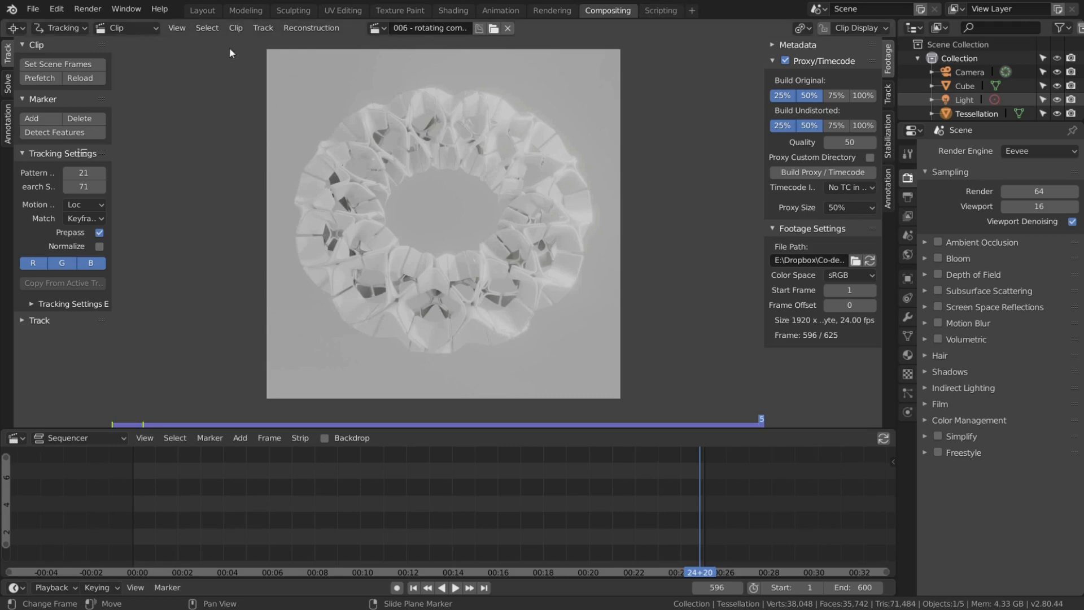
left_click(202, 10)
middle_click_drag(392, 236, 430, 247)
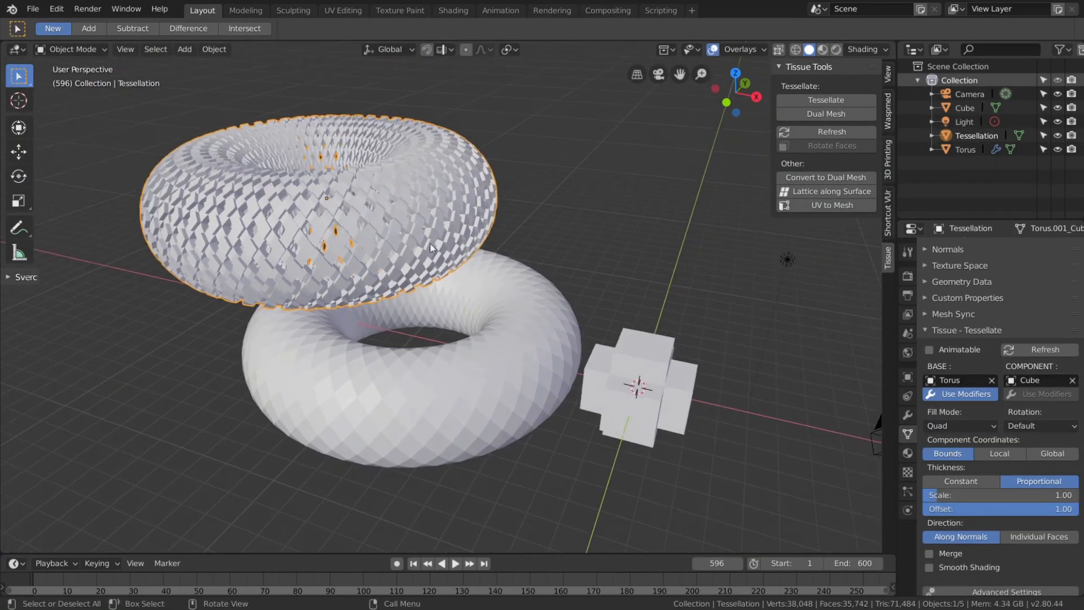
middle_click_drag(464, 283, 544, 307)
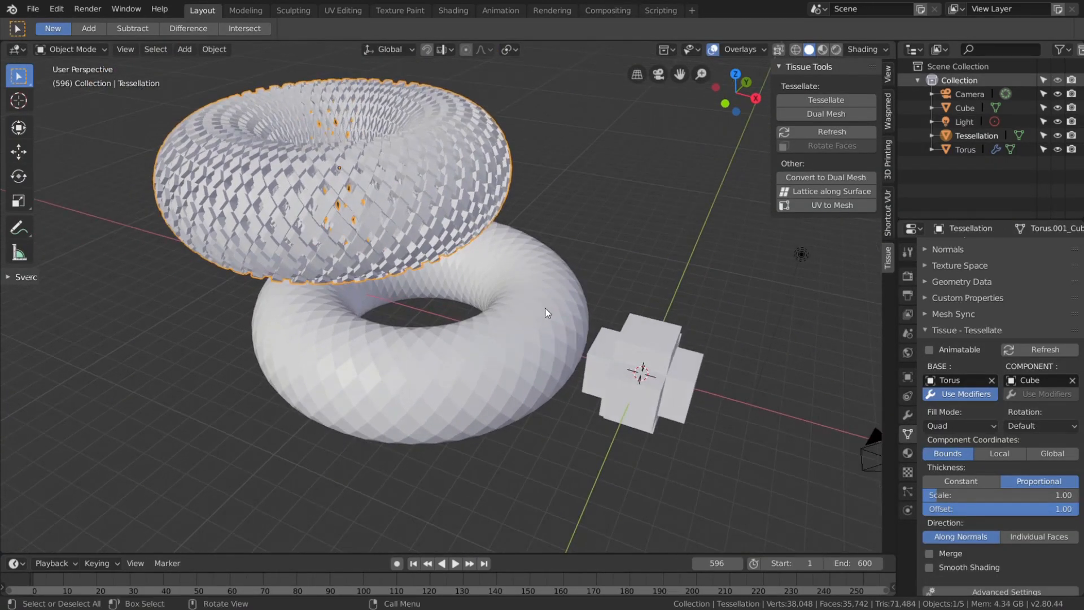
Set the torus's Subdivision Surface viewport level to 1 and refresh the tessellation
left_click(545, 307)
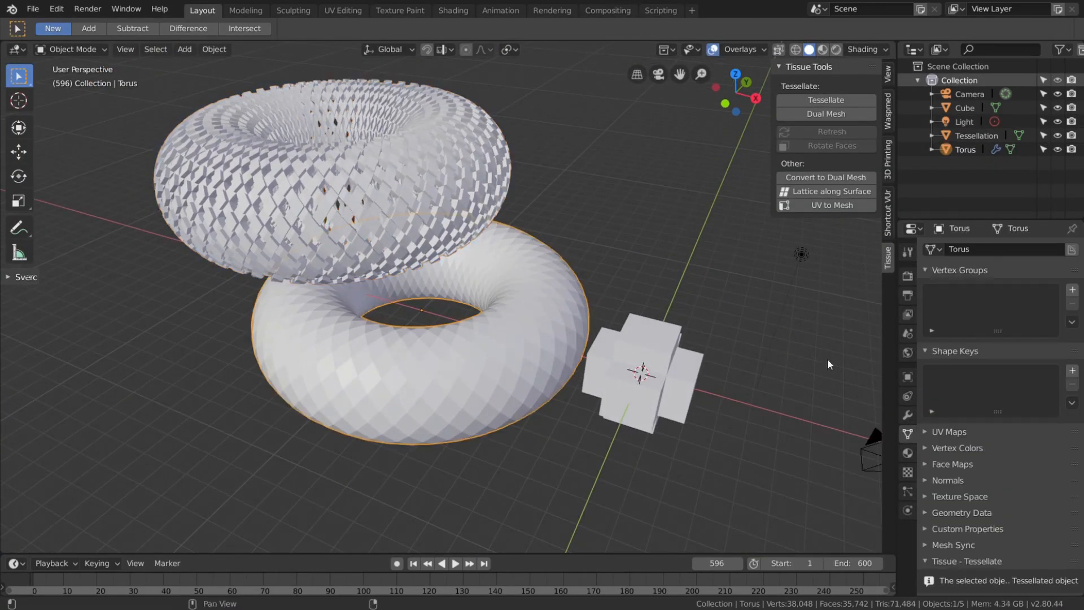
left_click(909, 415)
scroll(952, 492, "down", 2)
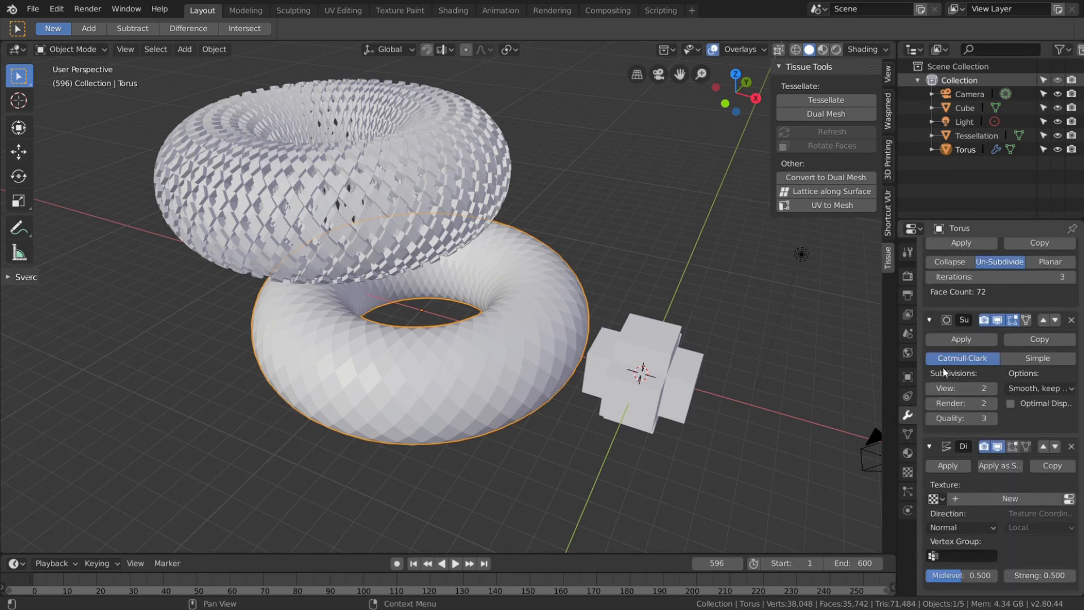
left_click(930, 389)
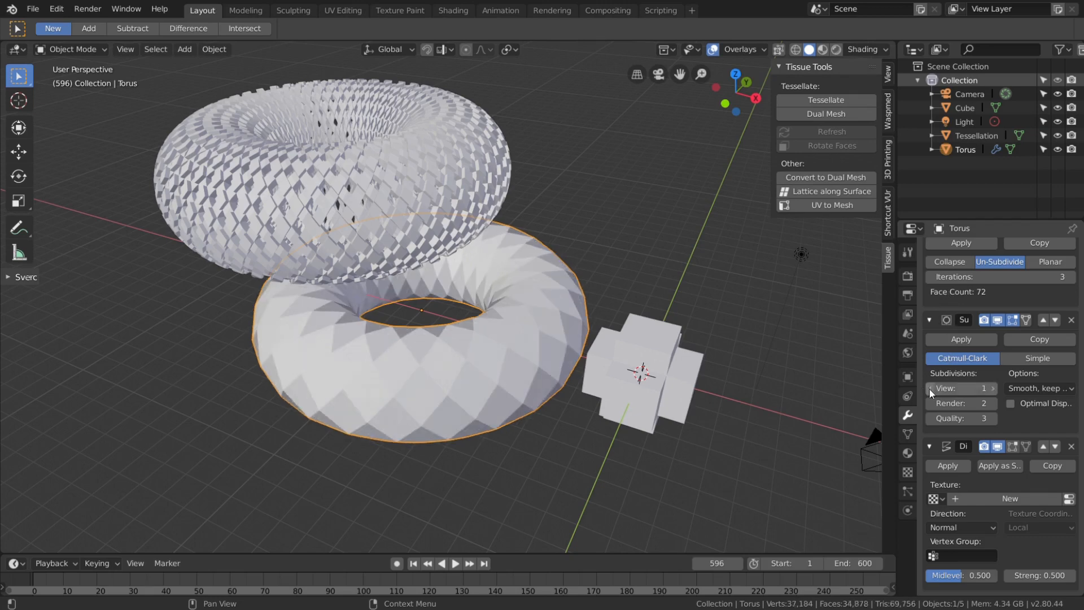
left_click(409, 210)
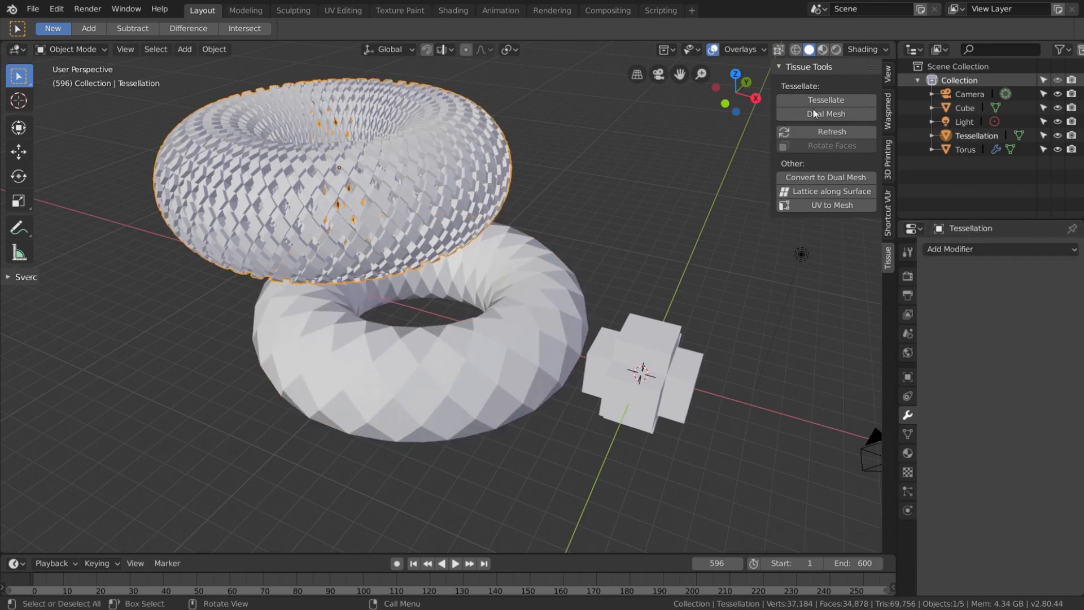
left_click(815, 131)
Examine the refreshed tessellation's larger blocks up close and from several sides
scroll(547, 208, "up", 1)
middle_click_drag(547, 208, 574, 245, "shift")
middle_click_drag(573, 246, 506, 218)
scroll(390, 235, "up", 3)
middle_click_drag(384, 237, 444, 243, "shift")
middle_click_drag(443, 242, 300, 231)
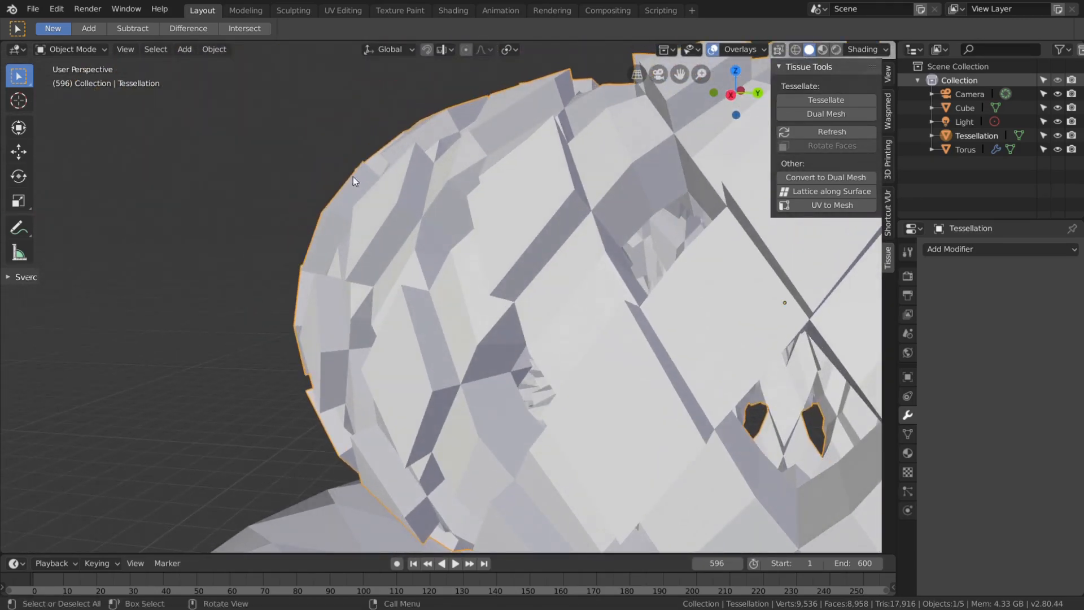
middle_click_drag(353, 181, 417, 343)
scroll(514, 236, "down", 3)
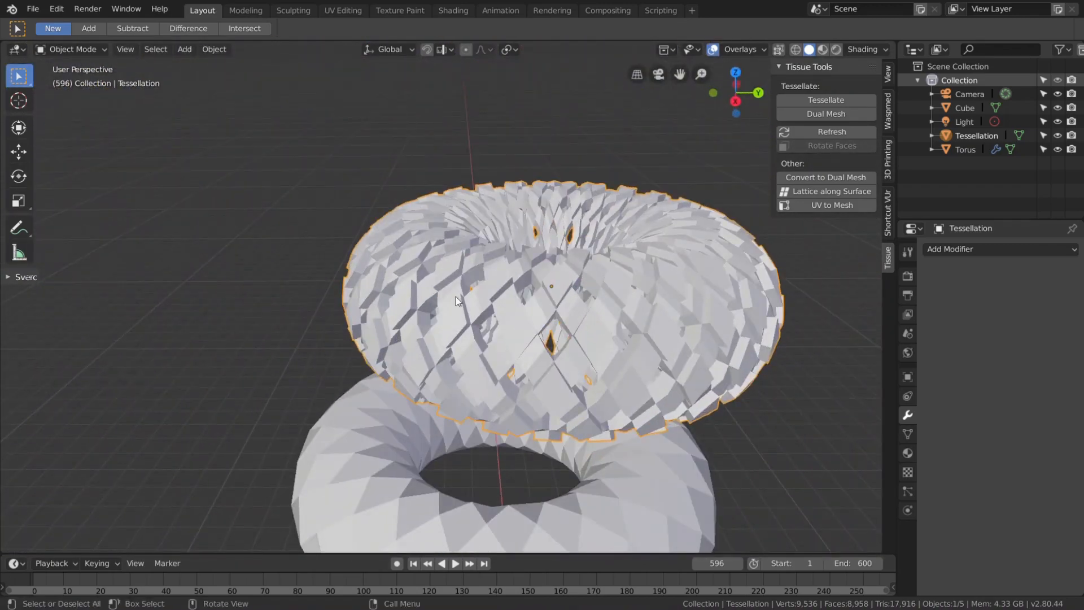
Subdivide the extruded cube's entire mesh in Edit Mode with 2 cuts and return to Object Mode
scroll(474, 301, "down", 3)
middle_click_drag(524, 316, 520, 263, "shift")
middle_click_drag(521, 263, 471, 185)
scroll(219, 148, "up", 1)
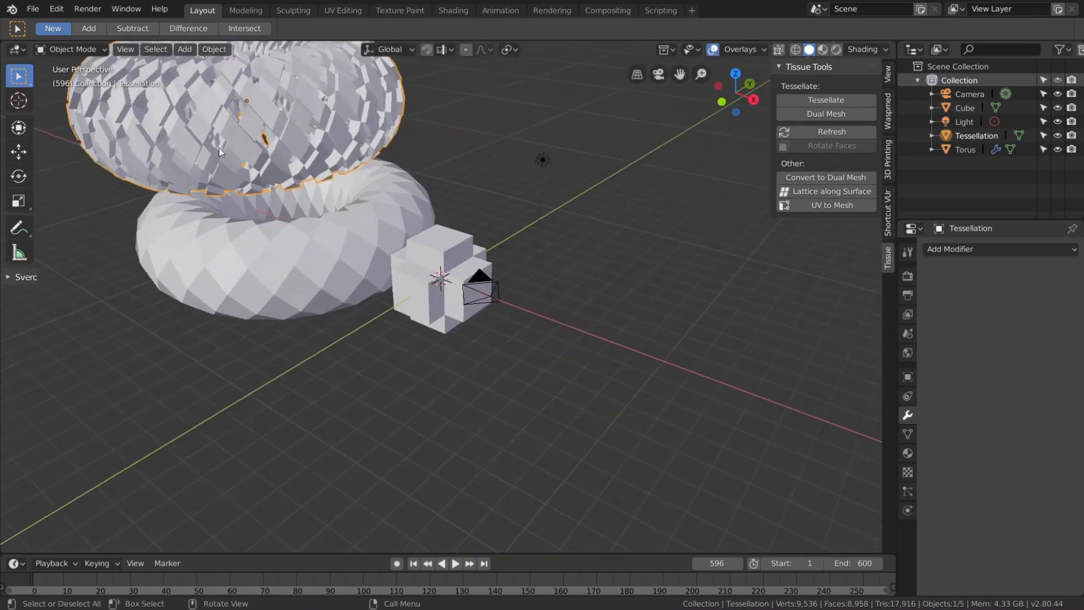
scroll(421, 238, "up", 1)
left_click(438, 234)
scroll(440, 236, "up", 2)
middle_click_drag(439, 235, 476, 293, "shift")
key("Tab")
key("a")
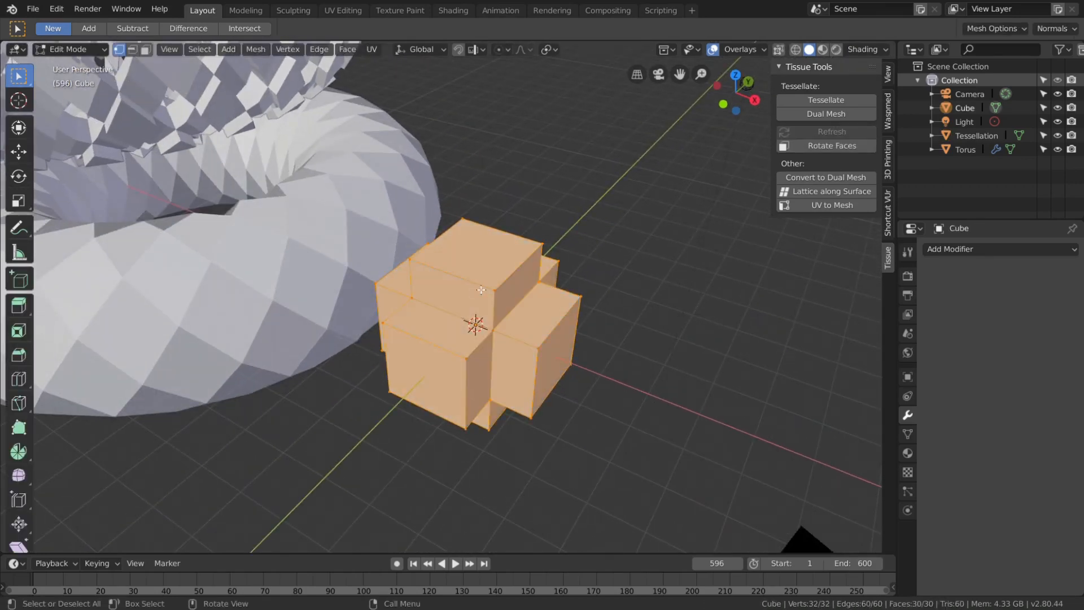
right_click(527, 188)
left_click(525, 189)
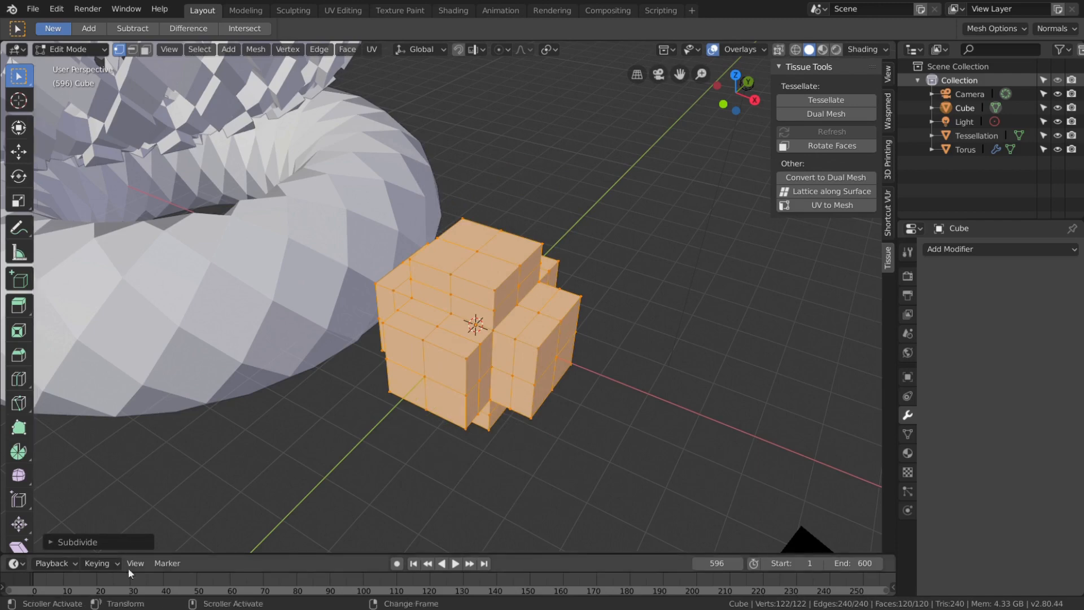
left_click(90, 541)
left_click(229, 447)
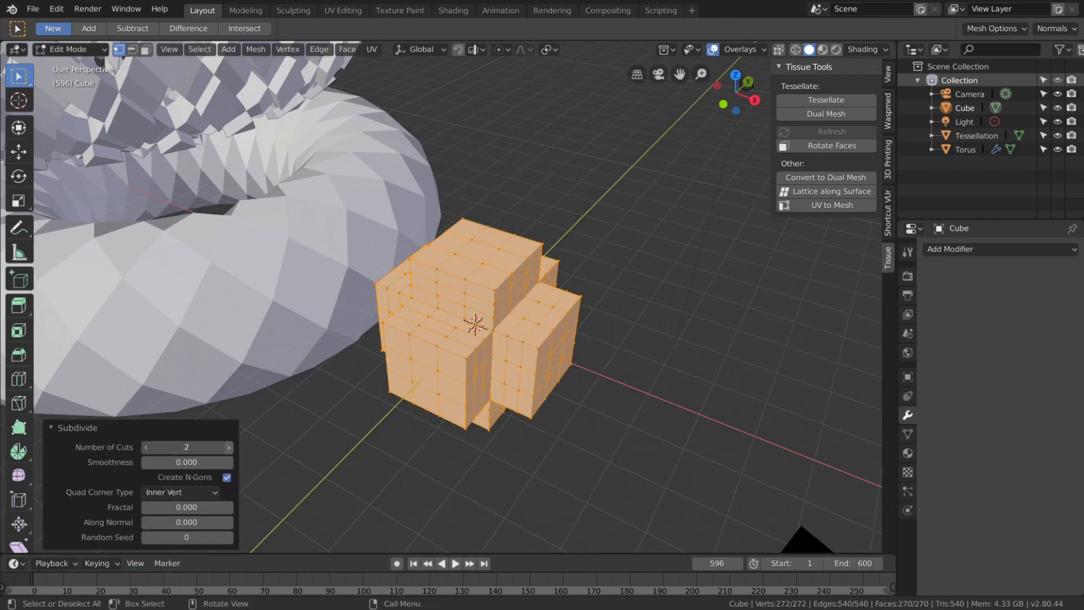
key("Tab")
Select the tessellated ring and refresh it with the subdivided cube component
key("Home")
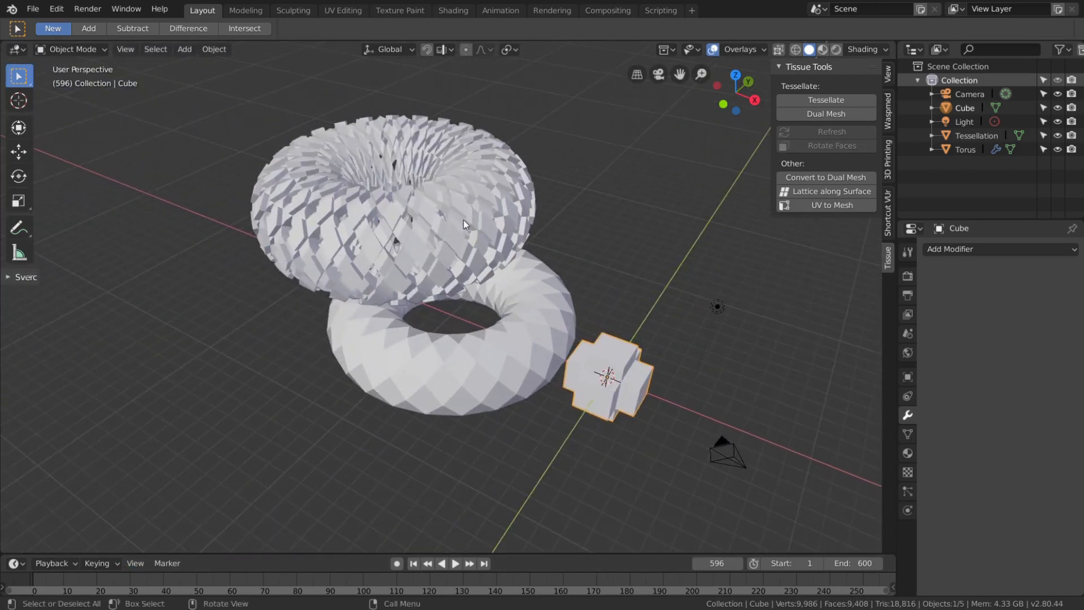
left_click(469, 227)
left_click(803, 134)
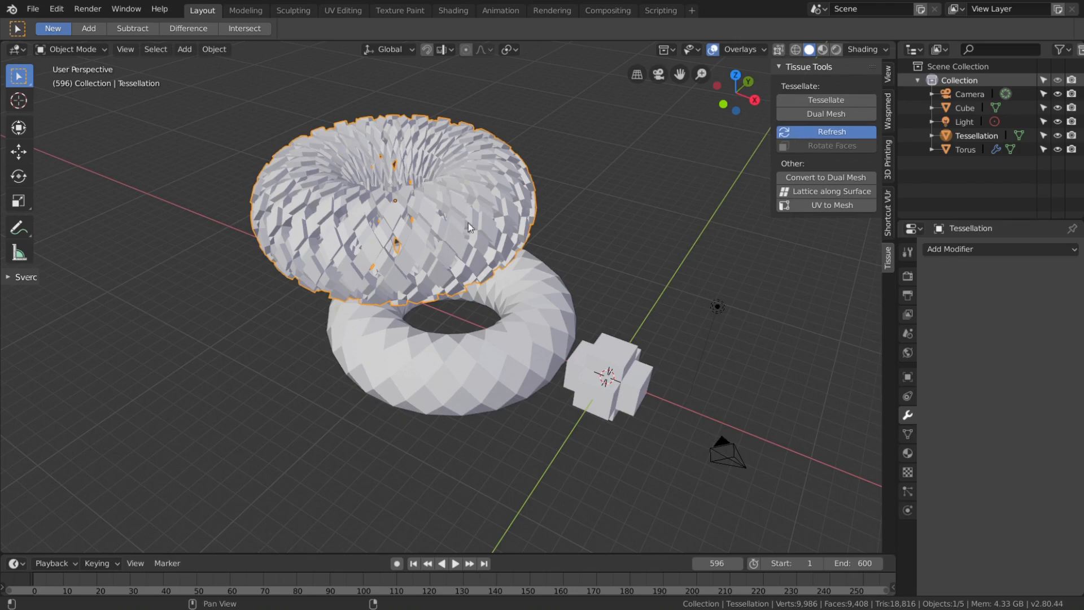
Inspect the denser tessellated ring's surface and gaps from the side and from above
scroll(368, 241, "up", 3)
middle_click_drag(367, 242, 408, 211, "shift")
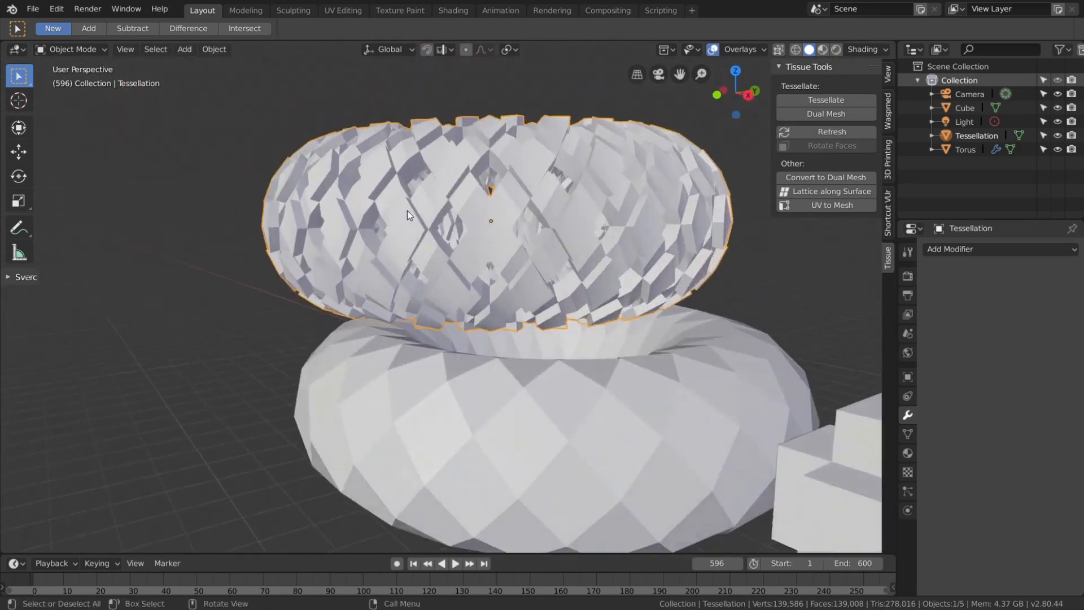
scroll(408, 211, "up", 2)
middle_click_drag(419, 299, 420, 248)
scroll(549, 192, "up", 4)
middle_click_drag(549, 192, 367, 272)
scroll(480, 232, "down", 2)
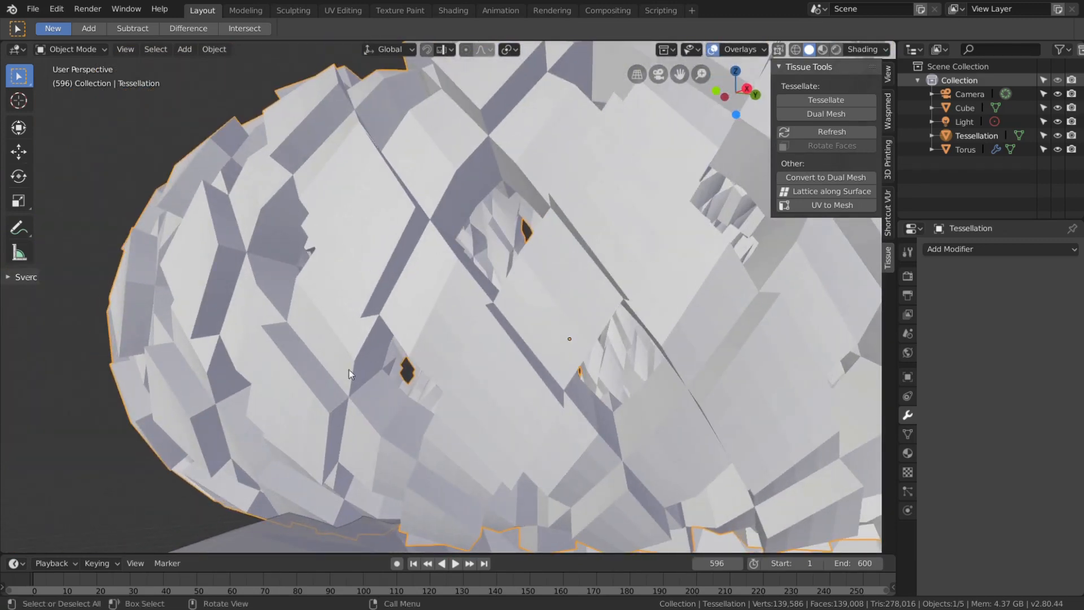
scroll(384, 140, "down", 1)
middle_click_drag(385, 140, 588, 314)
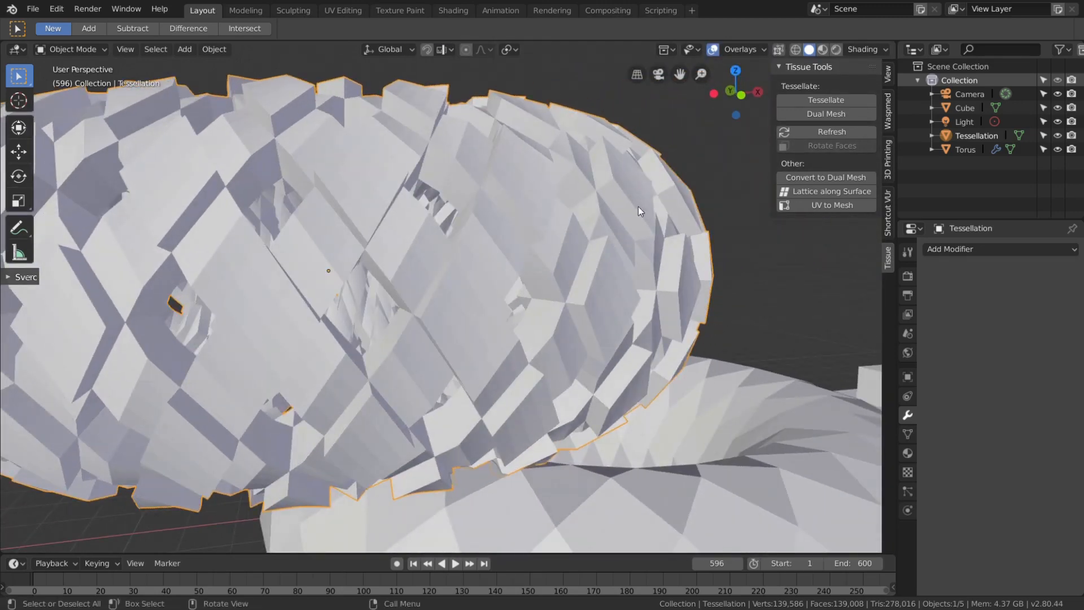
middle_click_drag(638, 207, 504, 213)
middle_click_drag(206, 333, 211, 323)
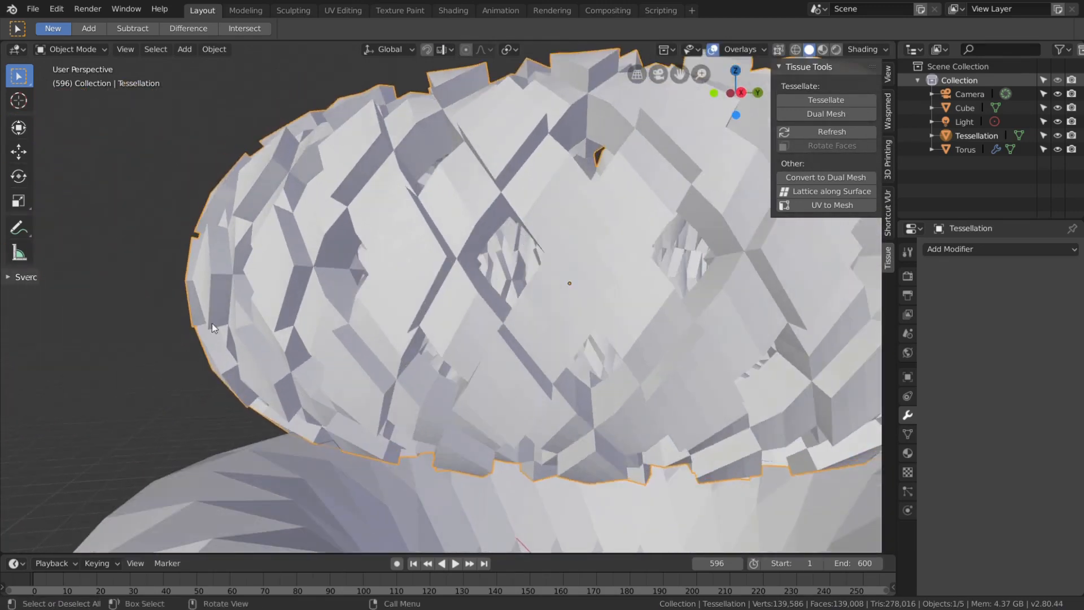
middle_click_drag(219, 286, 337, 414)
scroll(338, 414, "down", 5)
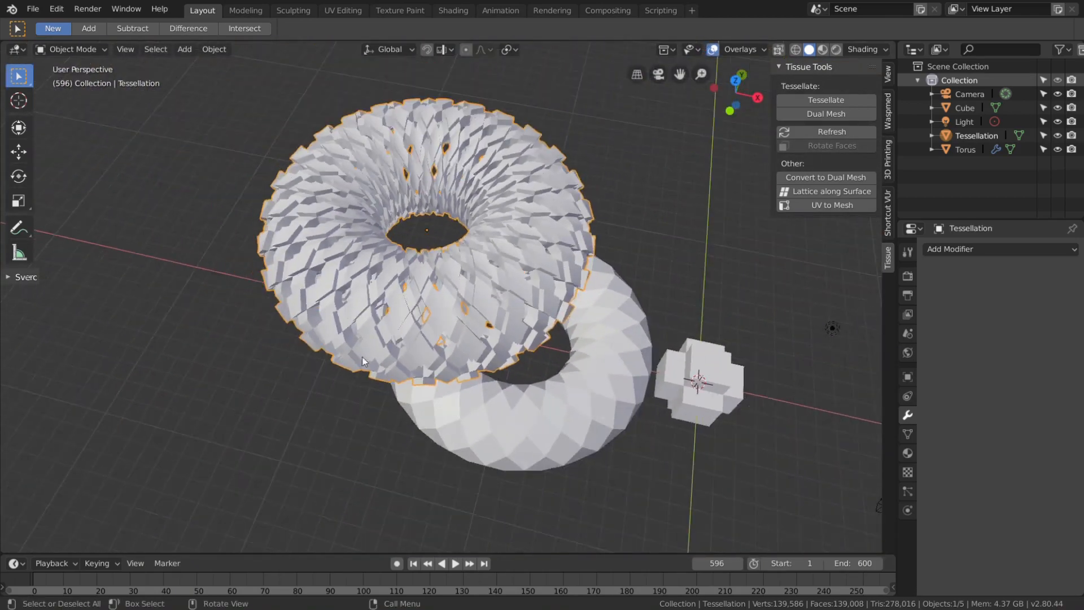
Move the tessellated ring about 14 m in the negative X direction, clear of the torus
middle_click_drag(311, 349, 370, 331)
middle_click_drag(478, 334, 430, 309, "shift")
scroll(428, 328, "up", 3)
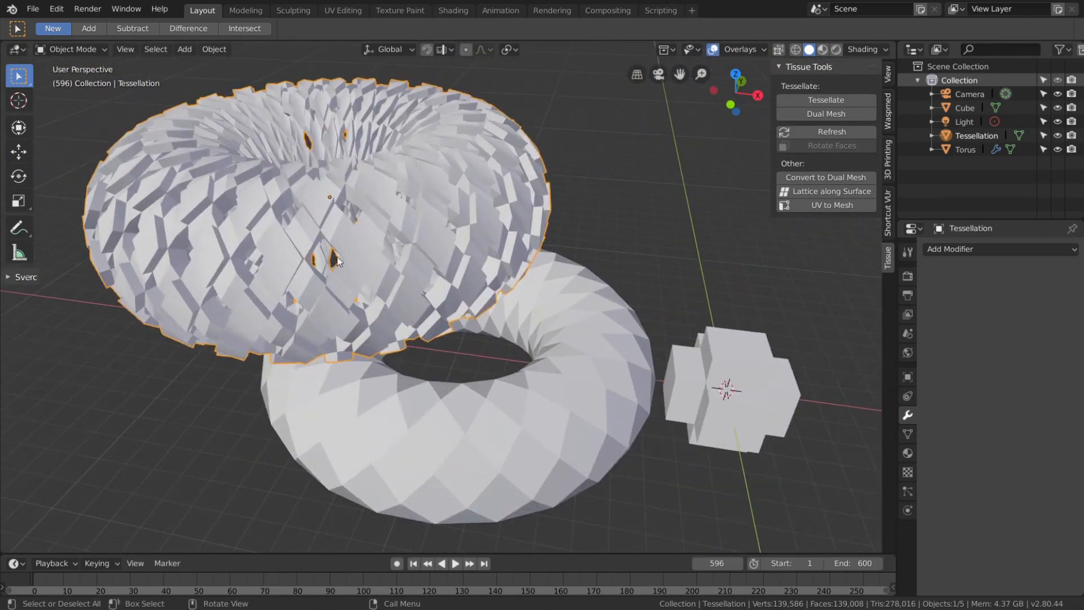
middle_click_drag(347, 279, 507, 242)
scroll(507, 246, "down", 2)
key("g")
key("x")
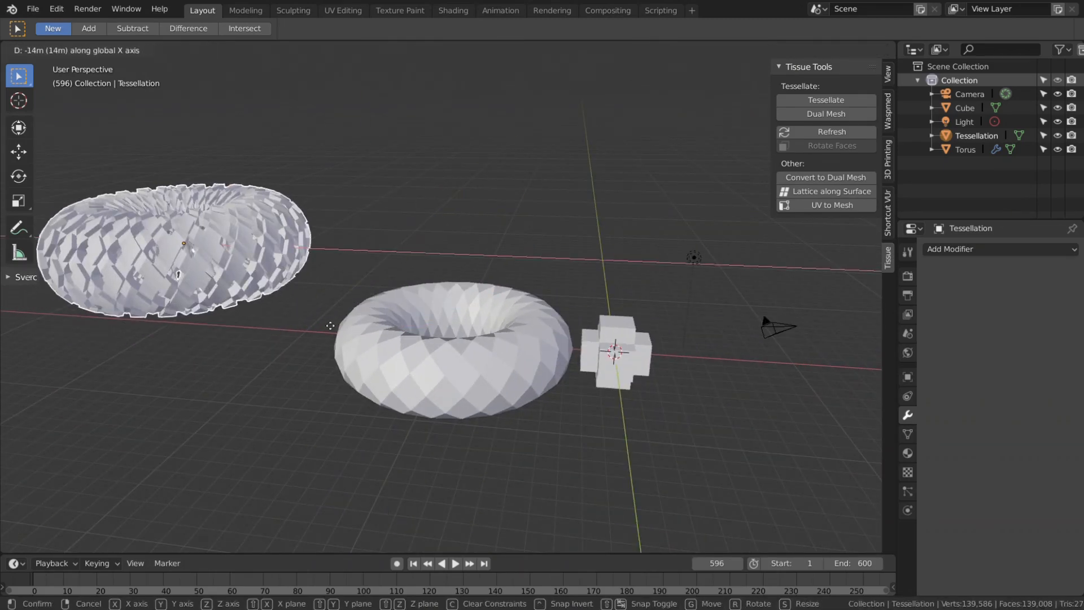
left_click(331, 323, "ctrl")
In Edit Mode on the torus, enable On Cage display for its Displace and Subdivision modifiers, and return to Object Mode
middle_click_drag(421, 322, 433, 296, "shift")
left_click(413, 325)
key("Tab")
scroll(434, 305, "up", 2)
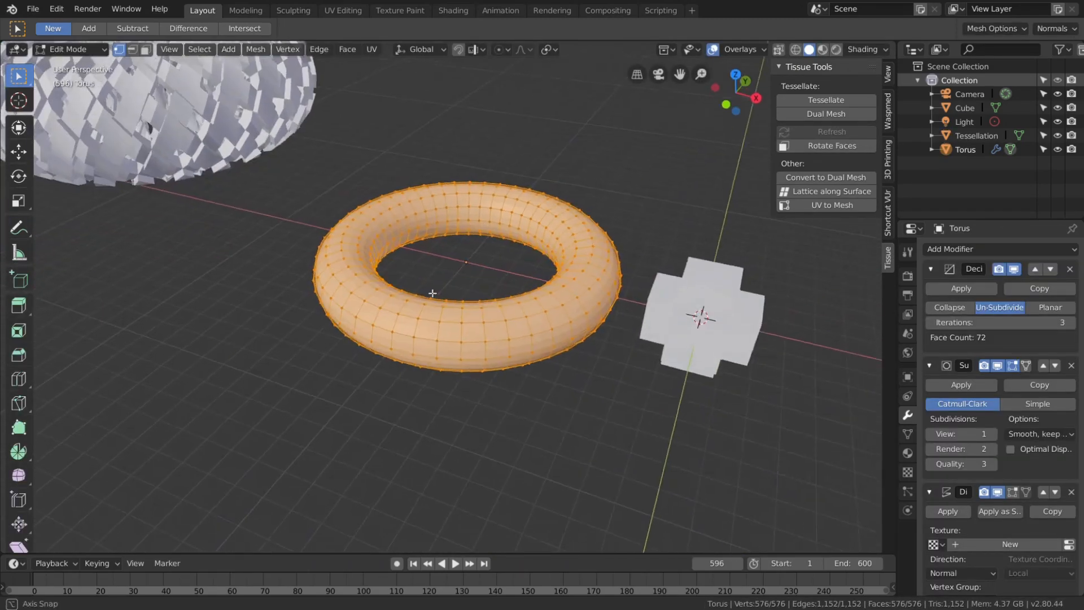
scroll(1011, 477, "down", 2)
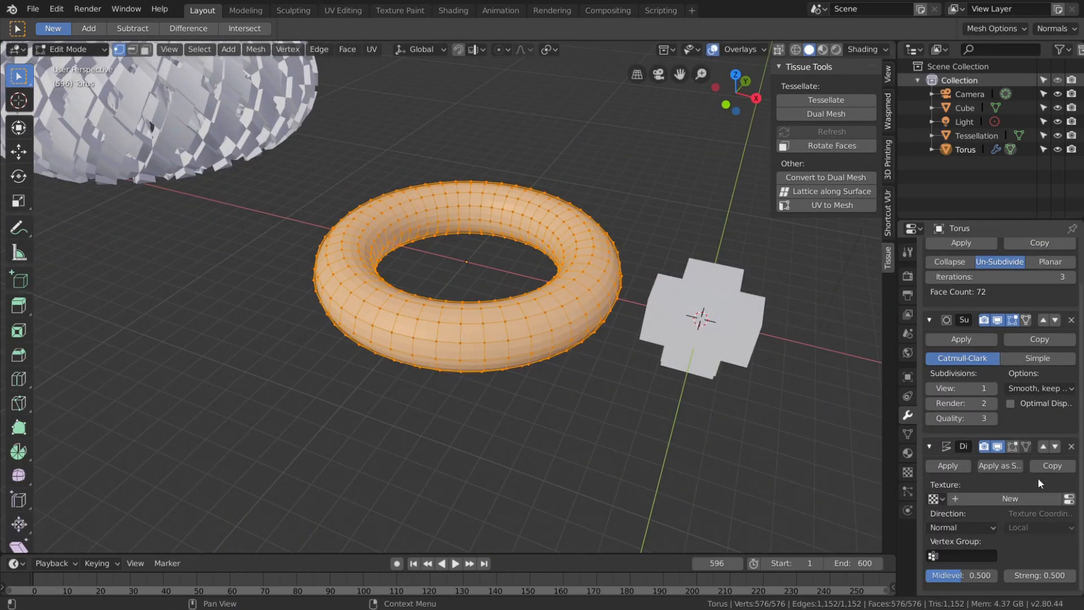
left_click(1027, 446)
left_click(1028, 319)
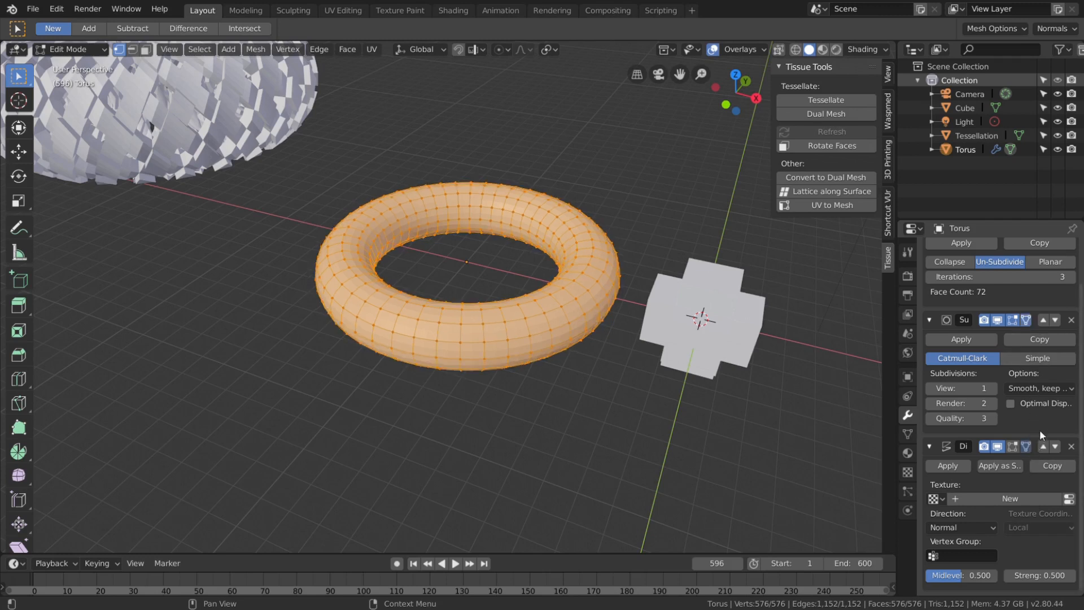
left_click(1010, 403)
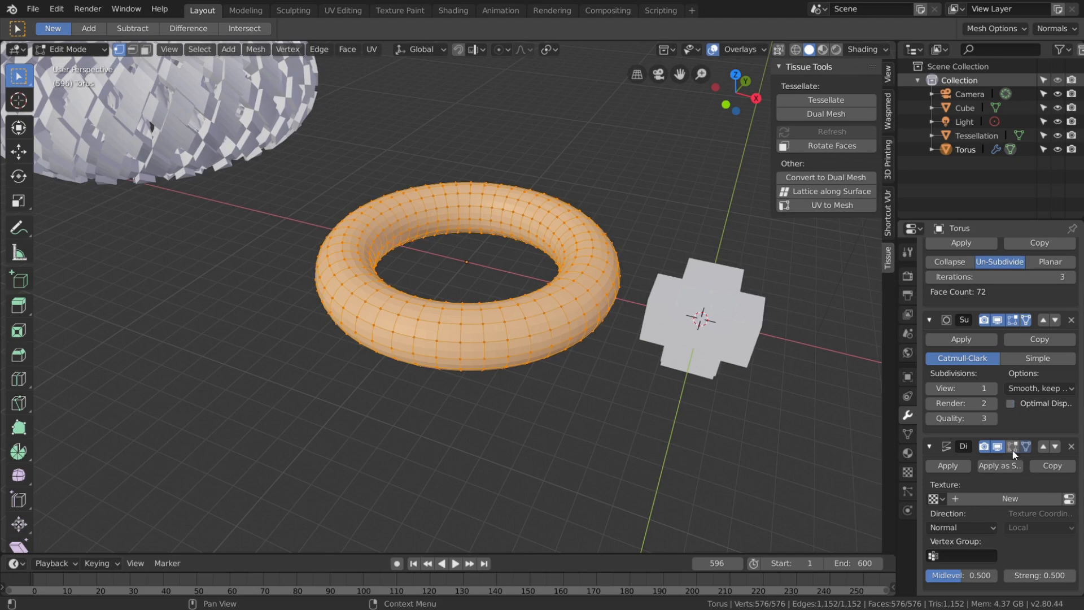
scroll(500, 377, "up", 3)
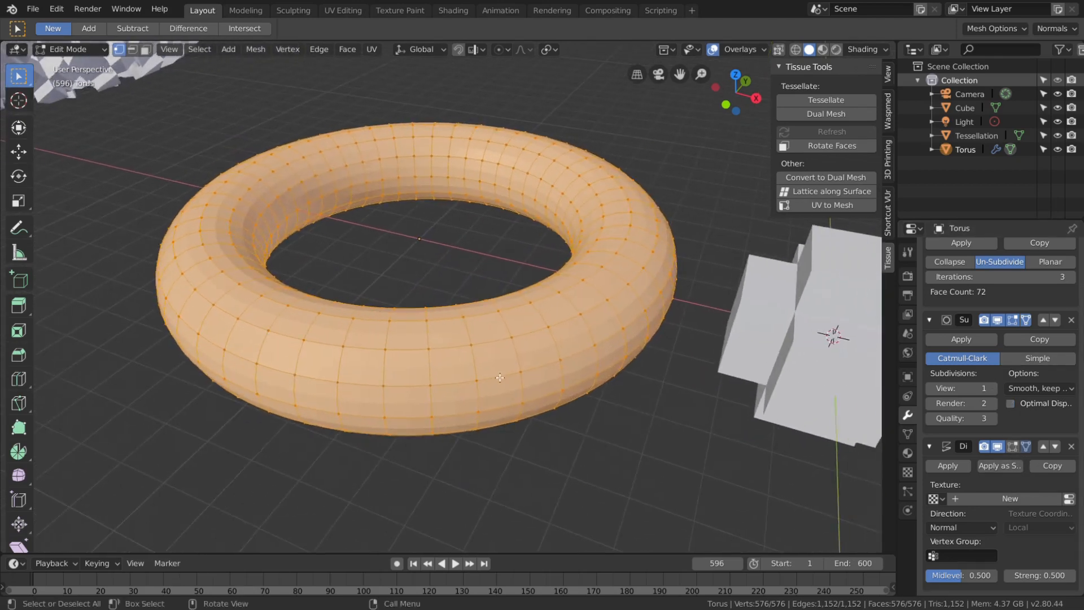
key("Tab")
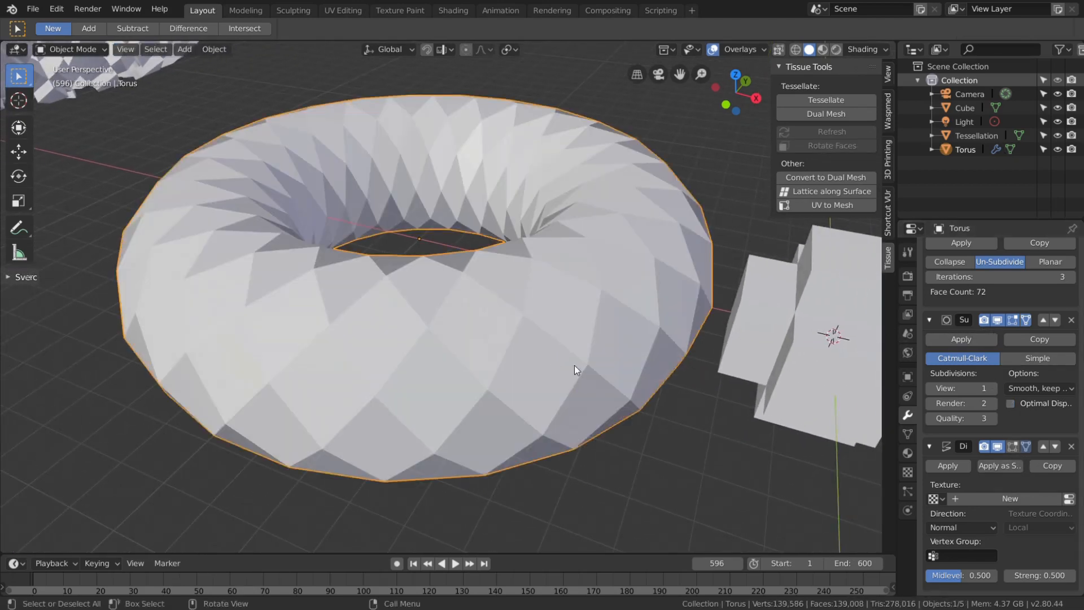
Enable Optimal Display on the torus's Subdivision modifier and show the wireframe overlay with a reduced threshold
scroll(575, 365, "down", 1)
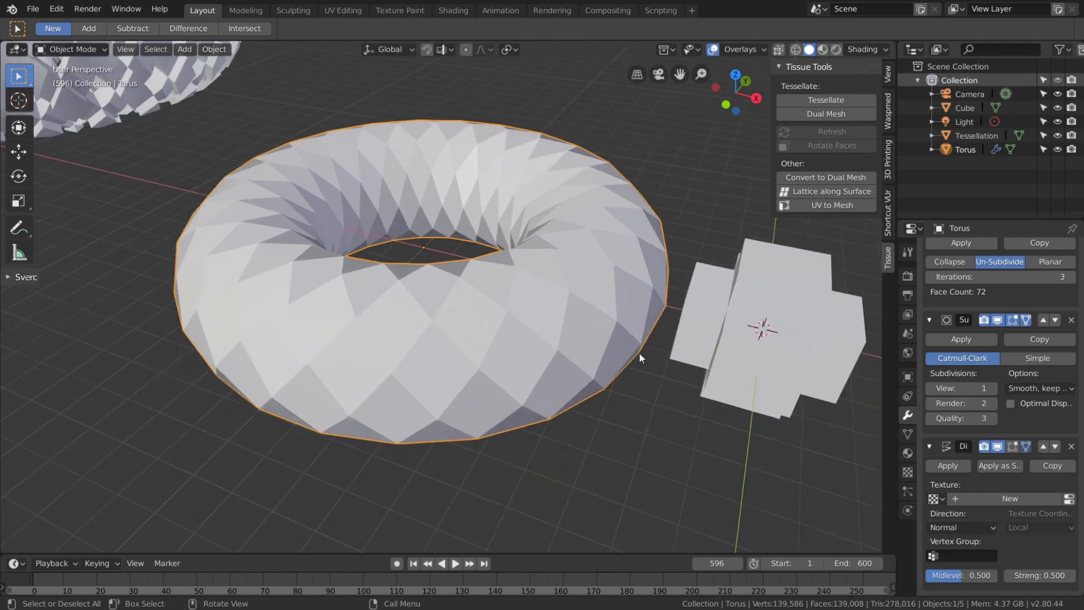
left_click(1011, 403)
left_click(741, 50)
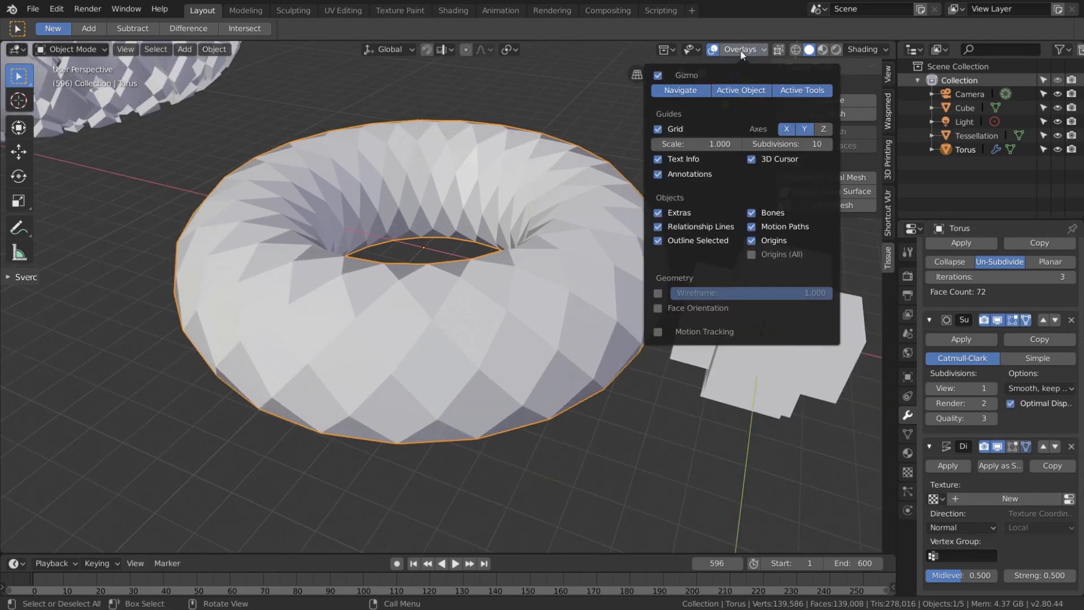
left_click(657, 293)
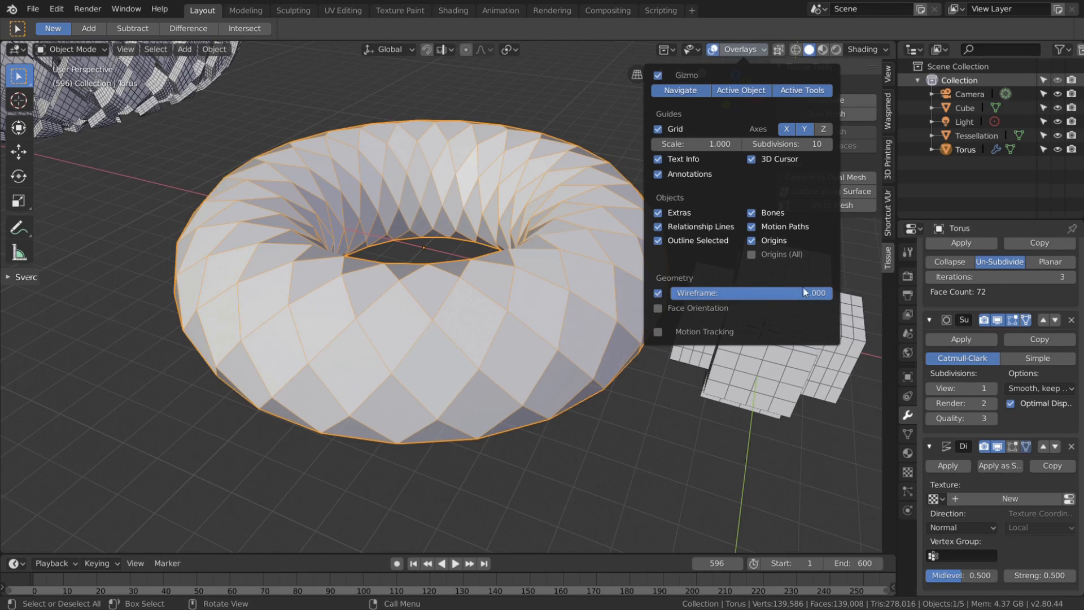
mouse_move(790, 294)
left_mouse_down()
mouse_move(770, 294)
mouse_move(792, 293)
left_mouse_up()
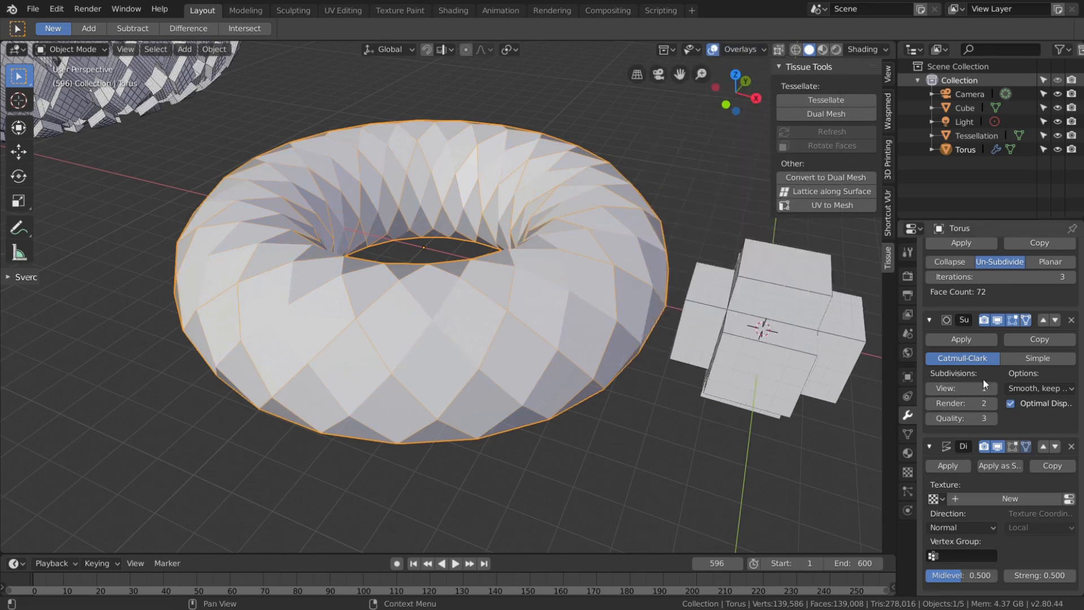
Set the viewport level of the torus's Subdivision modifier to 3
left_click(993, 388)
left_click(992, 389)
left_click(992, 388)
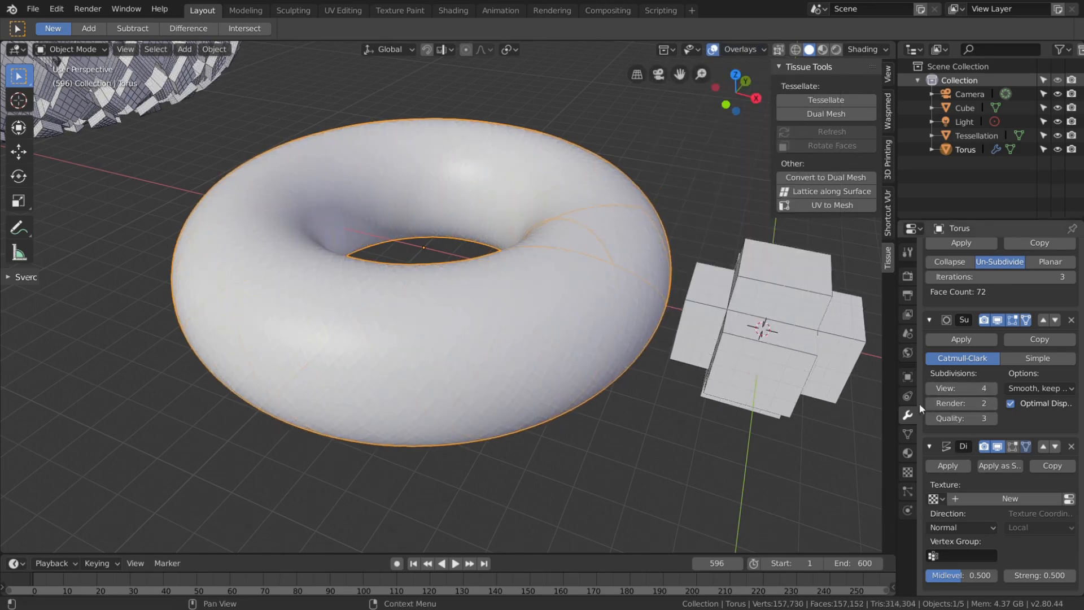
left_click(931, 389)
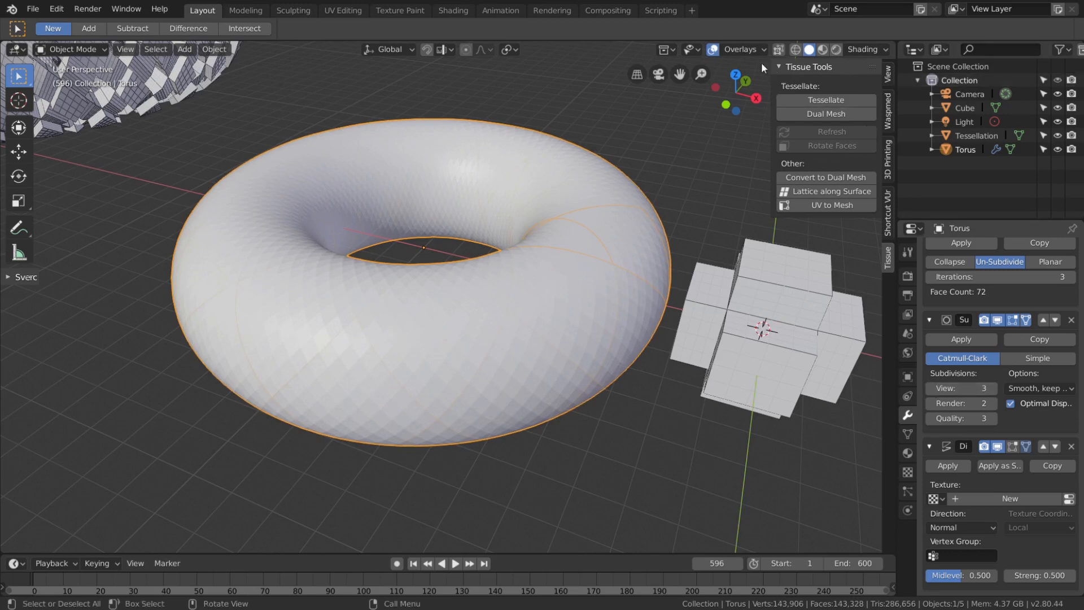
Raise the wireframe overlay threshold and deselect the torus
left_click(751, 49)
left_click_drag(788, 293, 818, 293)
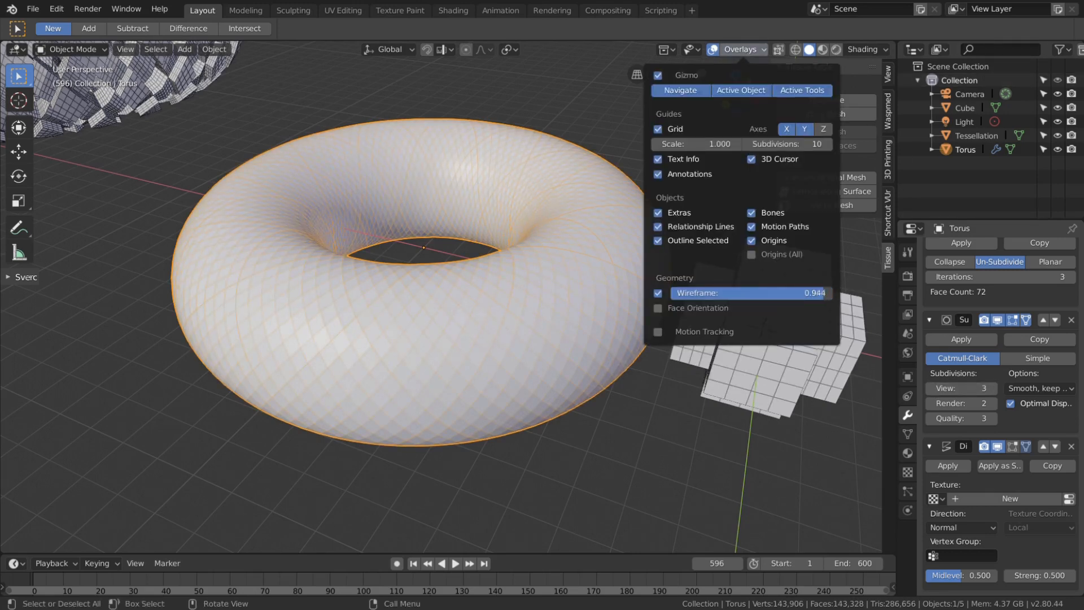
left_click(581, 448)
Examine the diagonal patch lines on the subdivided torus from above and from the side, comparing them with the tessellated ring
middle_click_drag(581, 448, 536, 357)
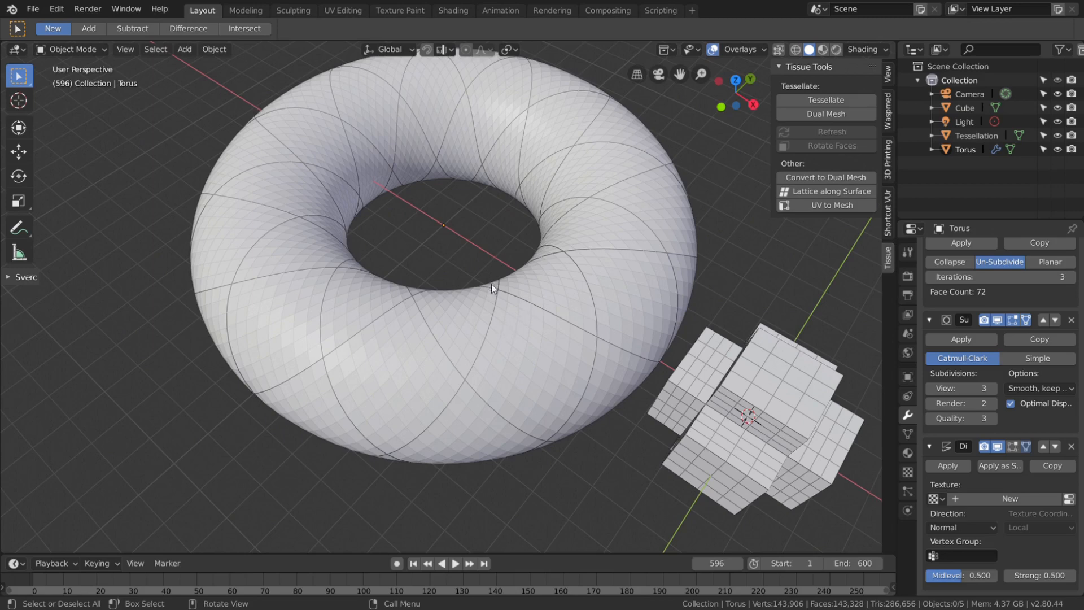
middle_click_drag(431, 369, 473, 391)
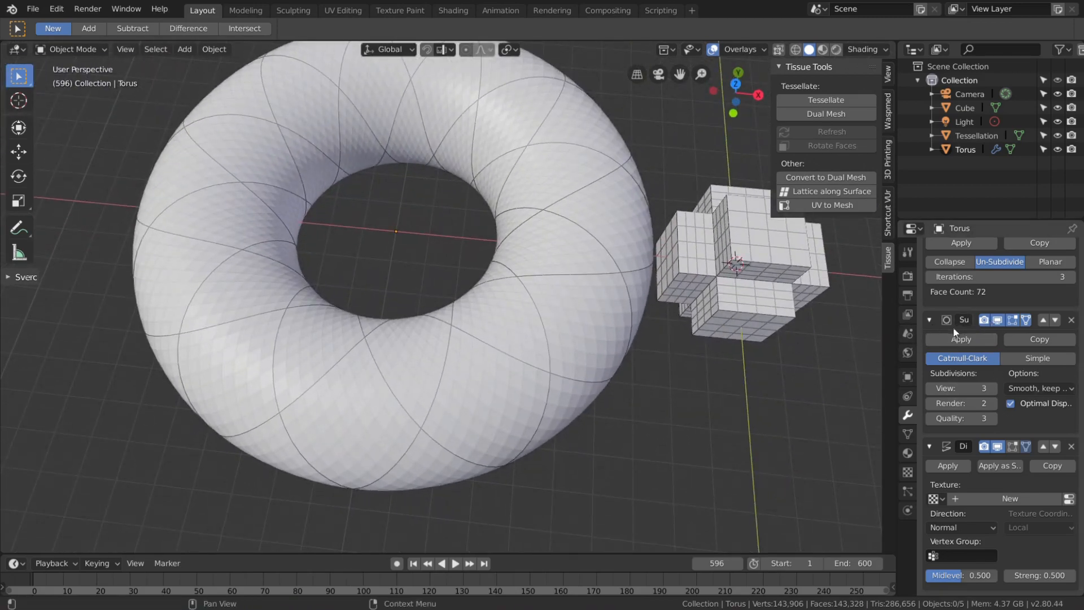
middle_click_drag(468, 365, 370, 328)
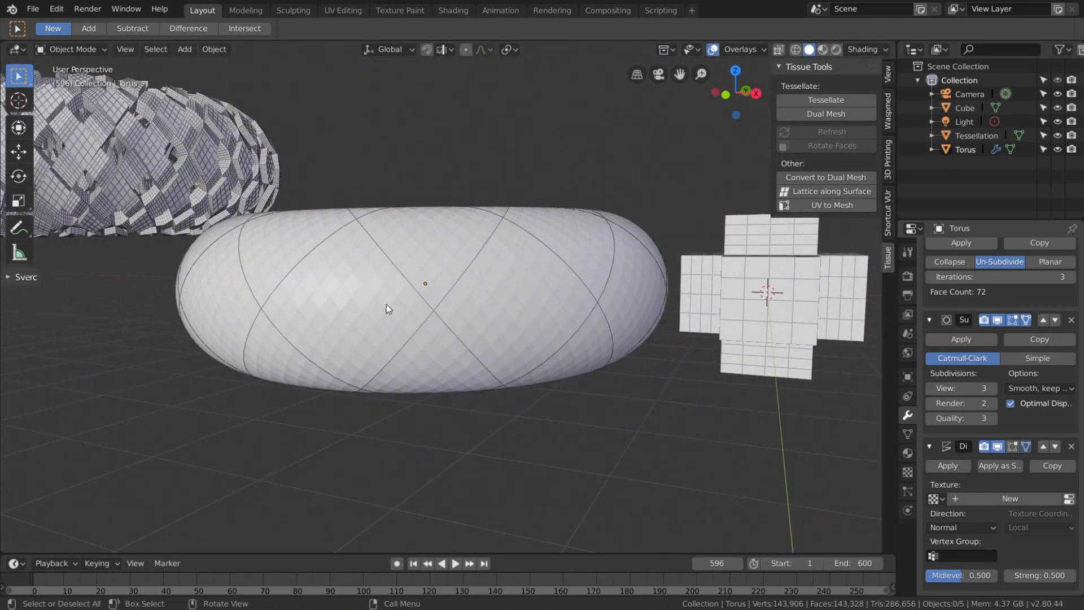
mouse_move(354, 289)
middle_mouse_down()
mouse_move(354, 302)
mouse_move(299, 332)
mouse_move(323, 303)
mouse_move(360, 297)
middle_mouse_up()
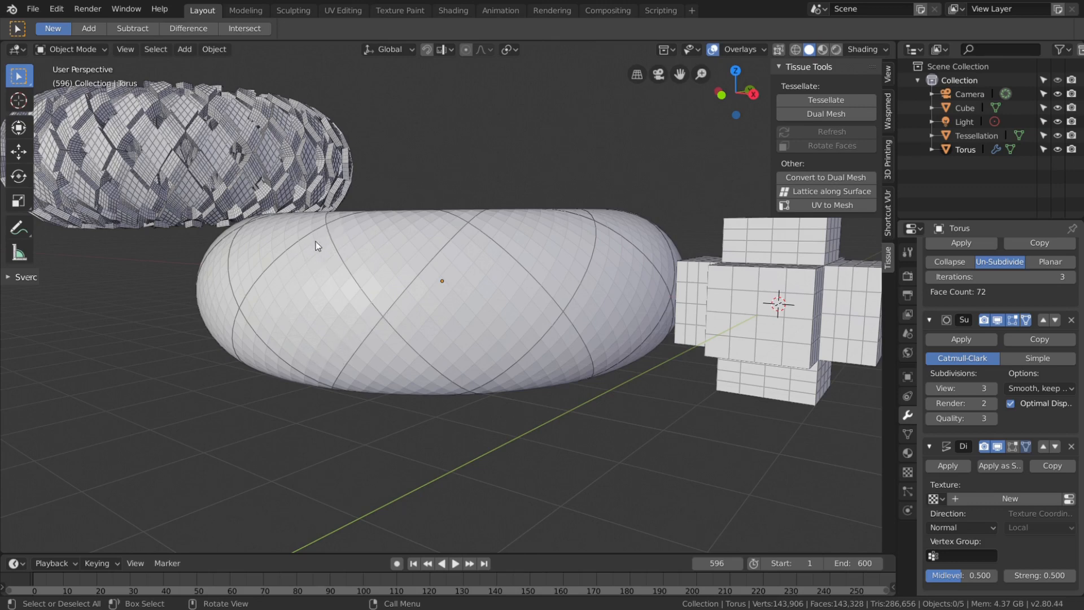
middle_click_drag(323, 359, 350, 385)
scroll(350, 379, "down", 3)
middle_click_drag(395, 308, 459, 379, "shift")
scroll(432, 405, "up", 3)
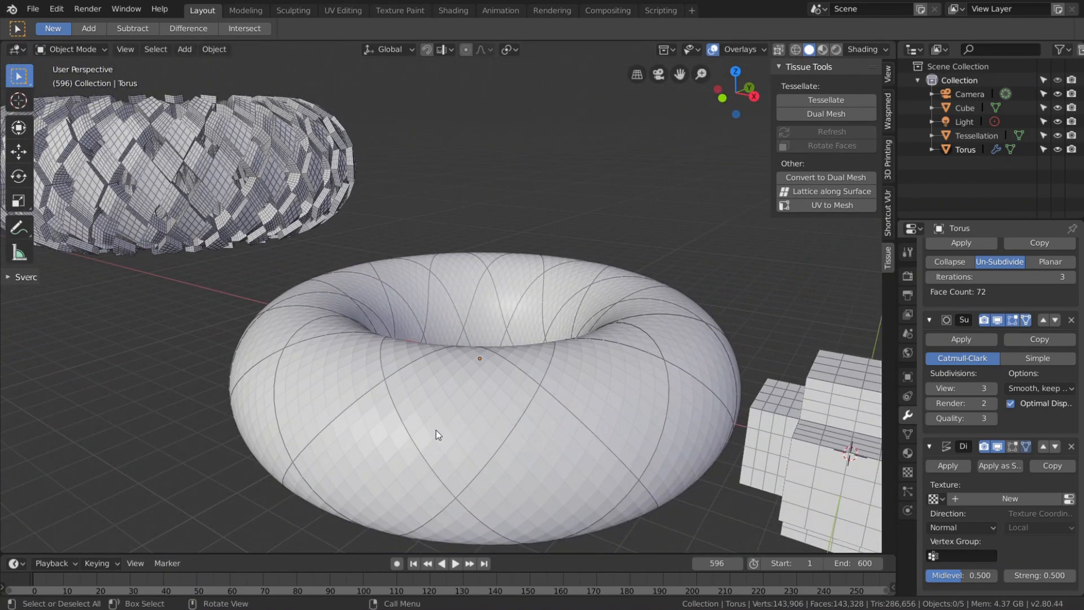
scroll(436, 430, "down", 1)
middle_click_drag(427, 422, 417, 407)
Set the tessellated ring's Tissue Fill Mode to Patch
left_click(240, 221)
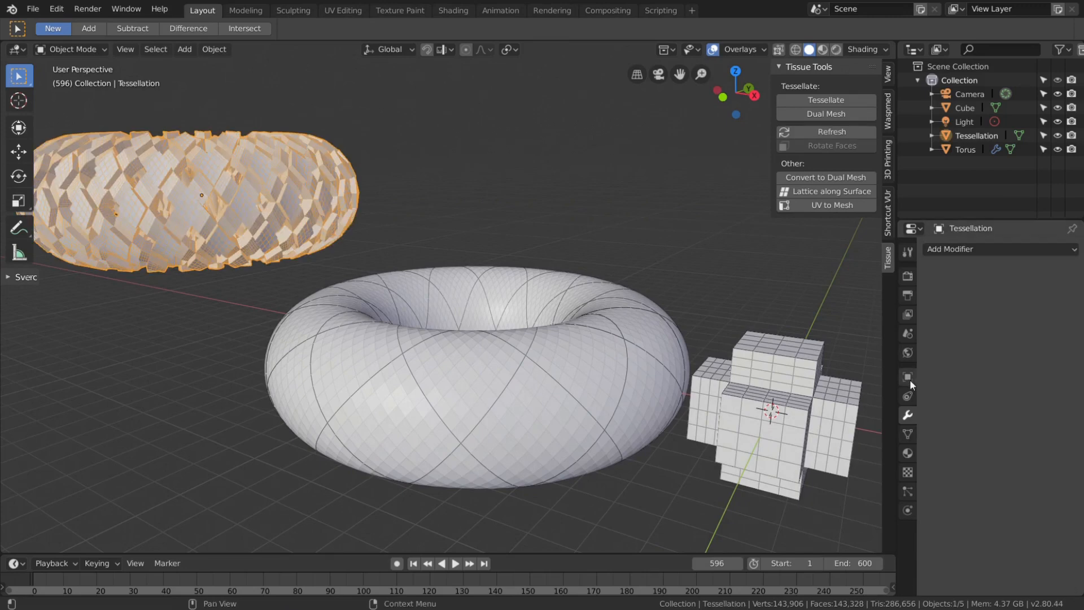
left_click(908, 433)
scroll(990, 442, "down", 5)
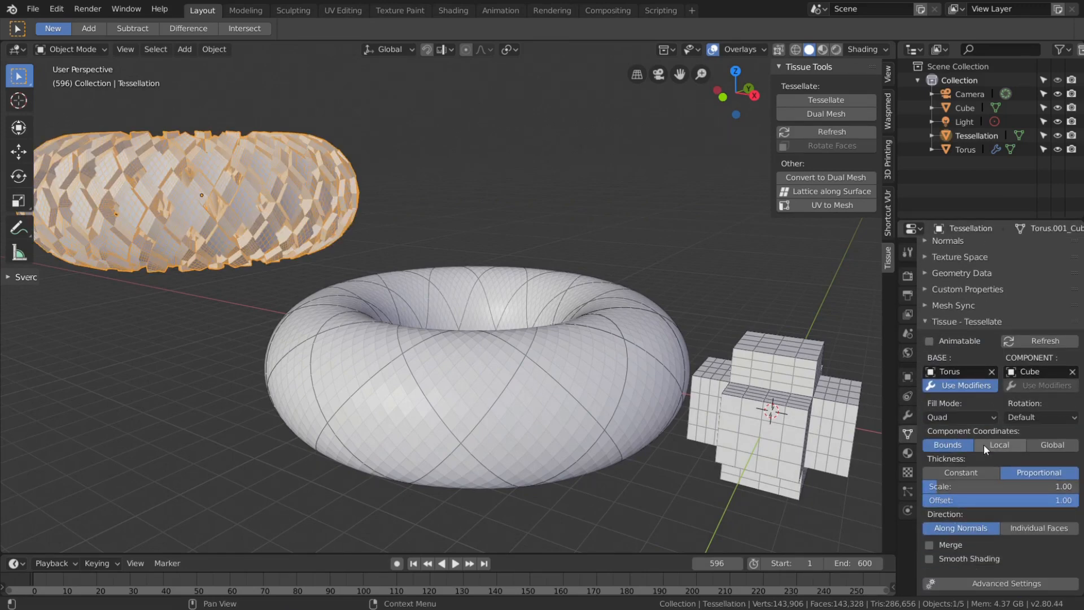
left_click(970, 417)
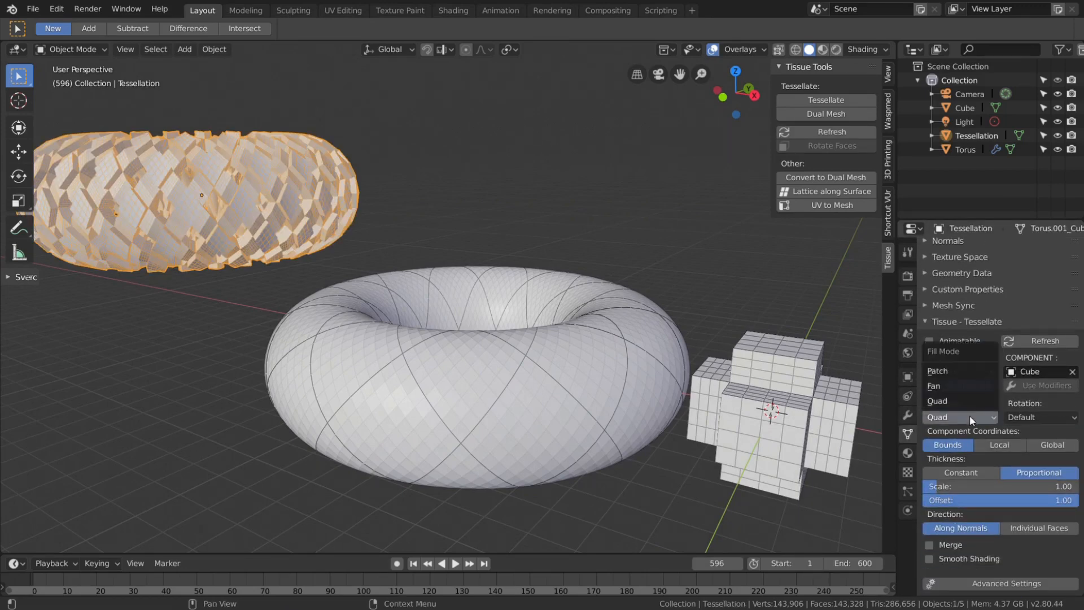
left_click(951, 372)
In Edit Mode on the cube component, select the end faces of three adjacent arms by growing from their centre vertices and delete them
middle_click_drag(841, 351, 427, 355)
scroll(425, 332, "up", 3)
left_click(377, 367)
key("Tab")
scroll(378, 367, "up", 3)
scroll(426, 357, "down", 1)
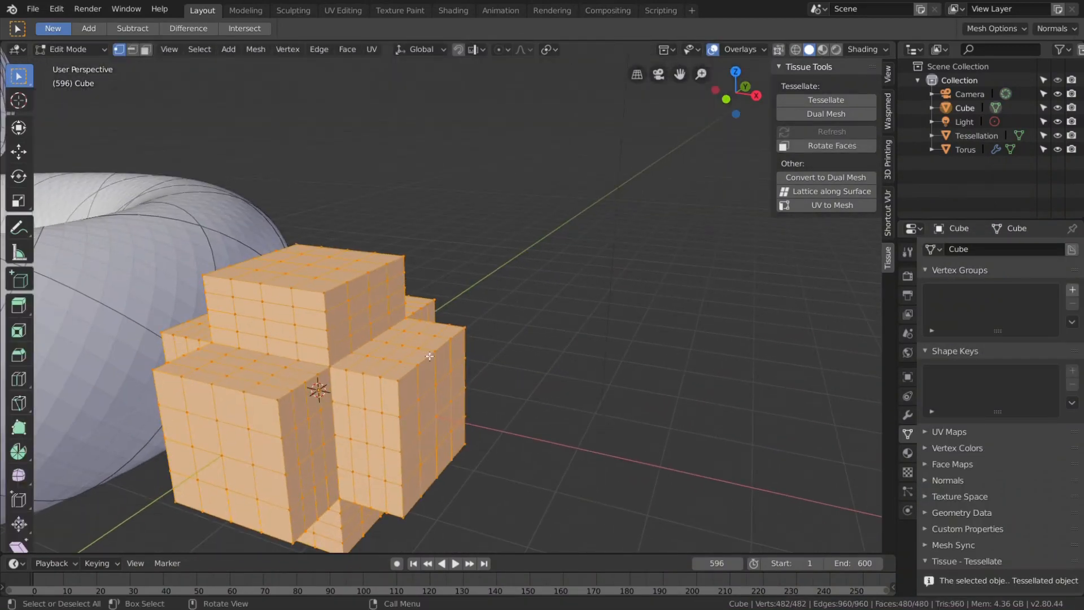
left_click(439, 424)
left_click(222, 454, "shift")
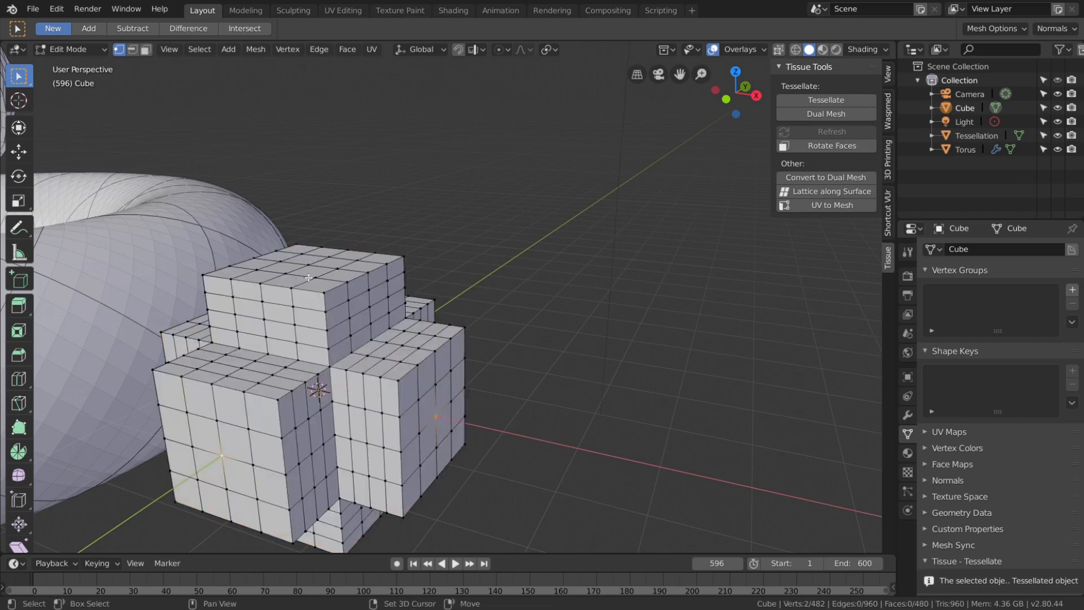
middle_click_drag(321, 273, 305, 291, "shift")
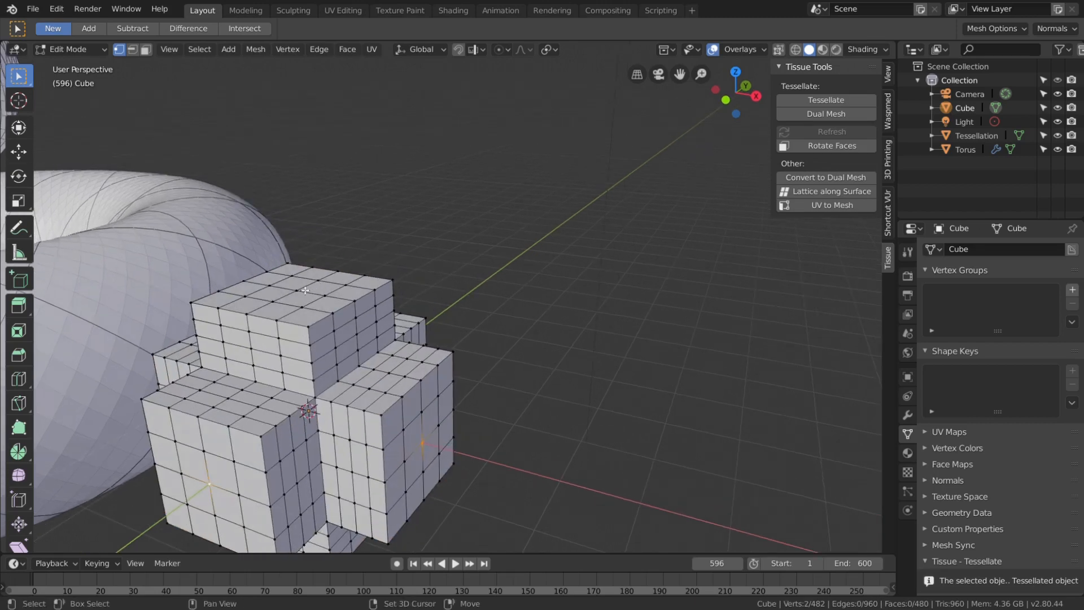
key("ctrl+KP_Add")
key("ctrl+KP_Add")
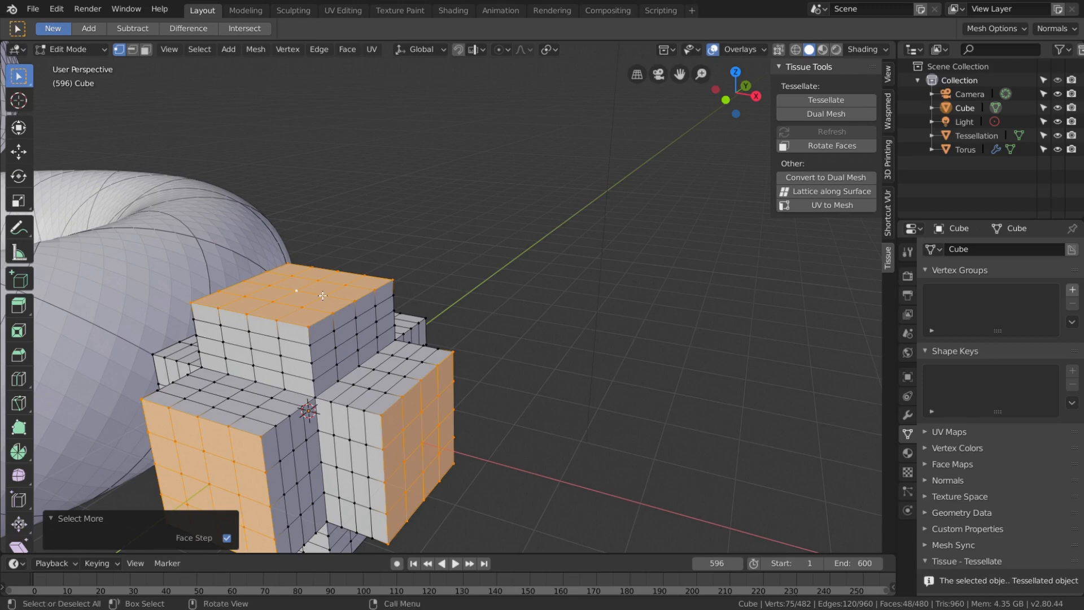
key("x")
left_click(307, 320)
Isolate the cube component in local view and delete the end faces of its three remaining arms
scroll(317, 305, "down", 4)
mouse_move(372, 248)
middle_mouse_down()
mouse_move(250, 223)
mouse_move(359, 263)
middle_mouse_up()
key("KP_Divide")
scroll(424, 243, "up", 2)
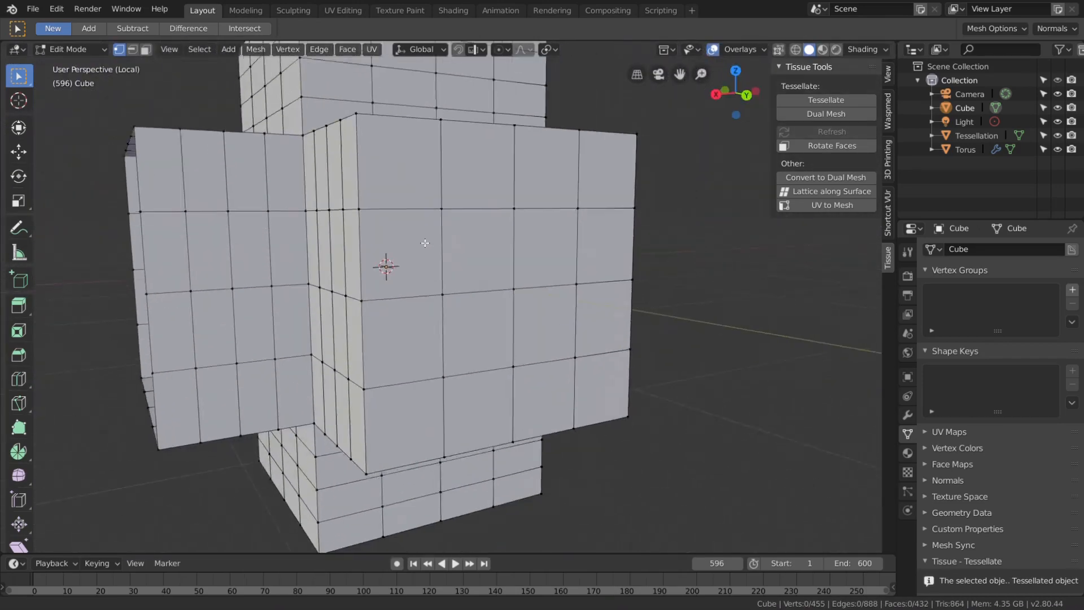
left_click(476, 267)
middle_click_drag(484, 367, 429, 148, "shift")
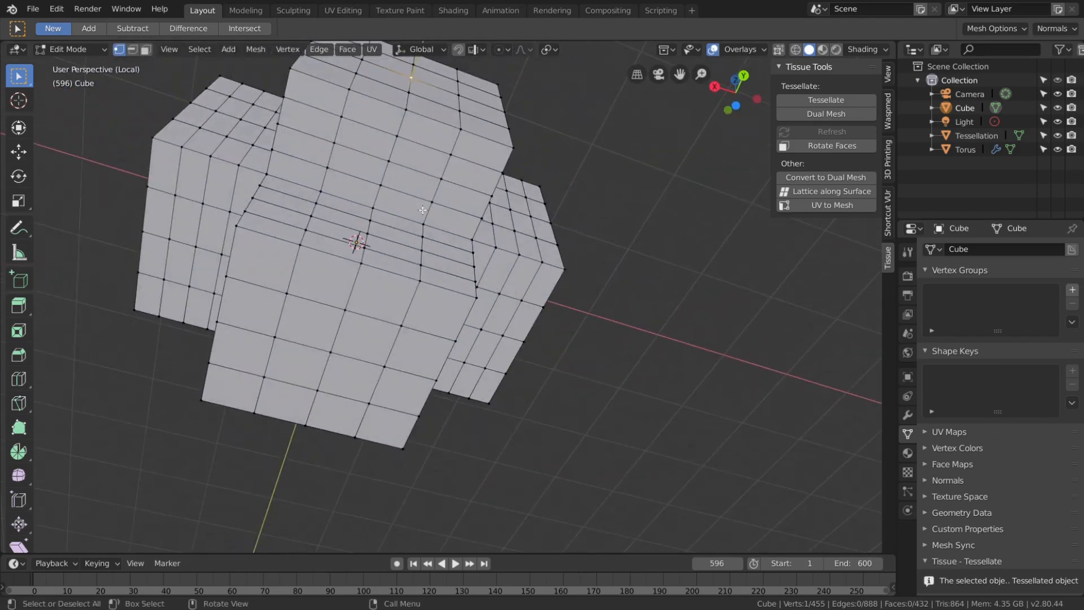
left_click(342, 354, "shift")
middle_click_drag(511, 254, 583, 90)
key("ctrl+KP_Add")
key("ctrl+KP_Add")
key("ctrl+KP_Add")
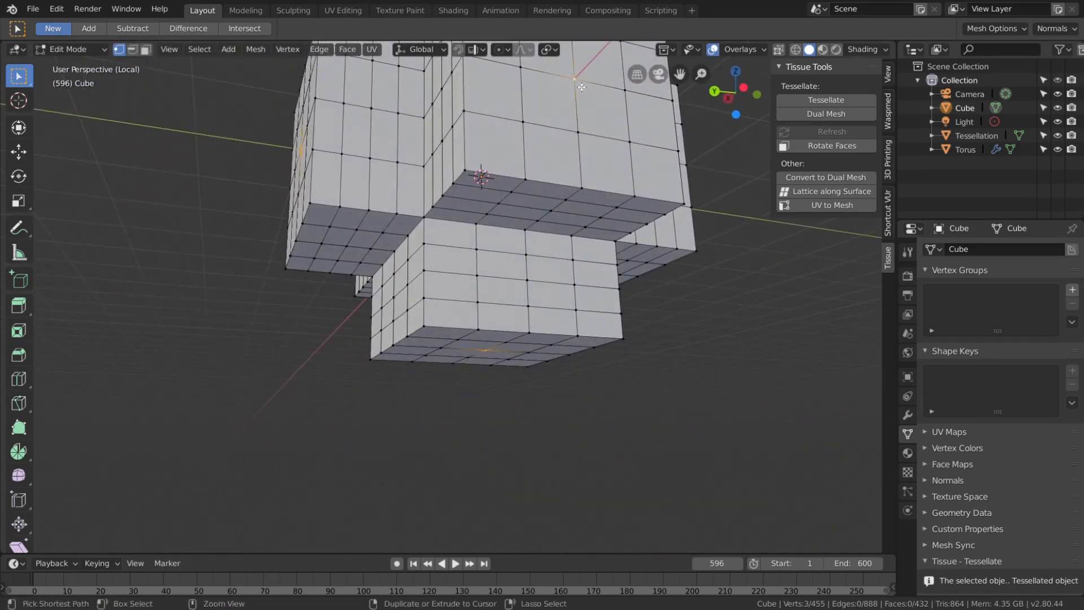
key("x")
left_click(577, 82)
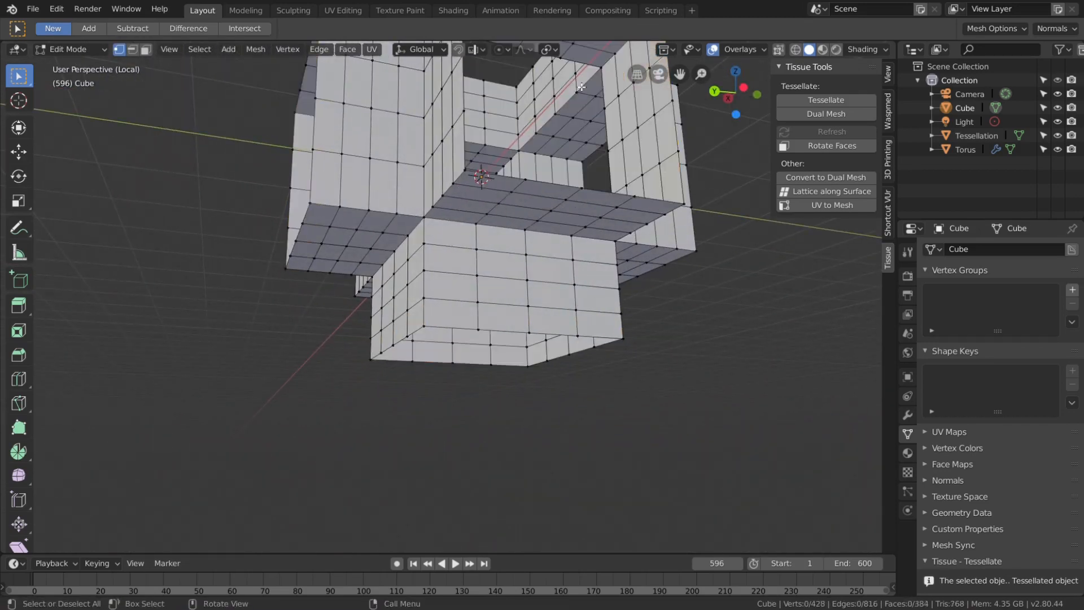
Return to Object Mode, leave local view and refresh the tessellated ring with the open-ended cube component
key("Tab")
scroll(406, 235, "down", 4)
middle_click_drag(405, 235, 405, 288)
key("KP_Divide")
left_click(405, 285)
left_click(849, 131)
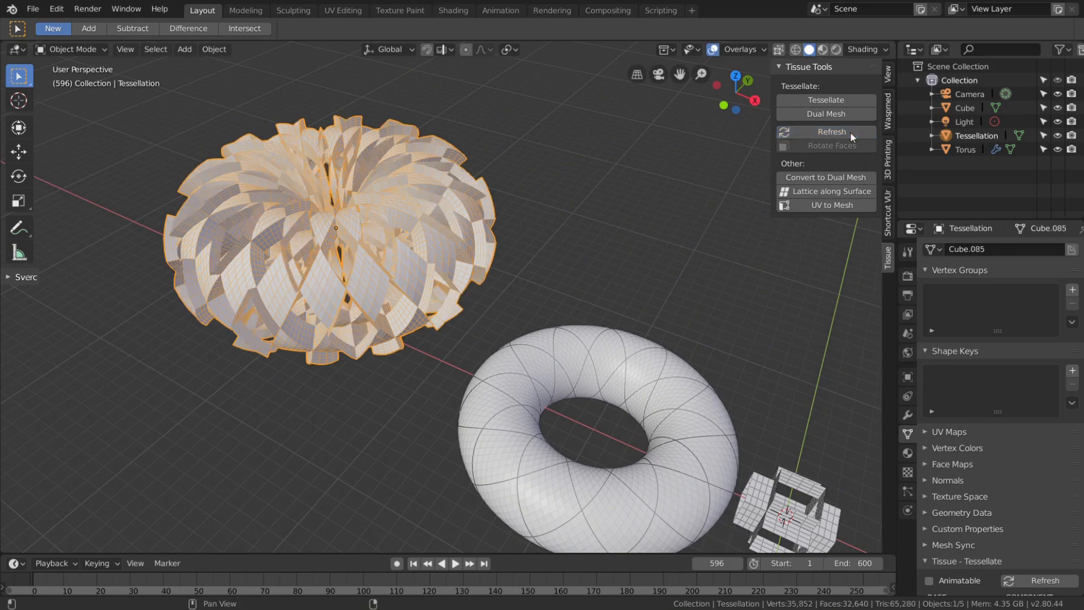
Enable Merge and Smooth Shading in the ring's Tissue tessellation settings
left_click(552, 249)
middle_click_drag(552, 250, 463, 362)
scroll(989, 497, "down", 8)
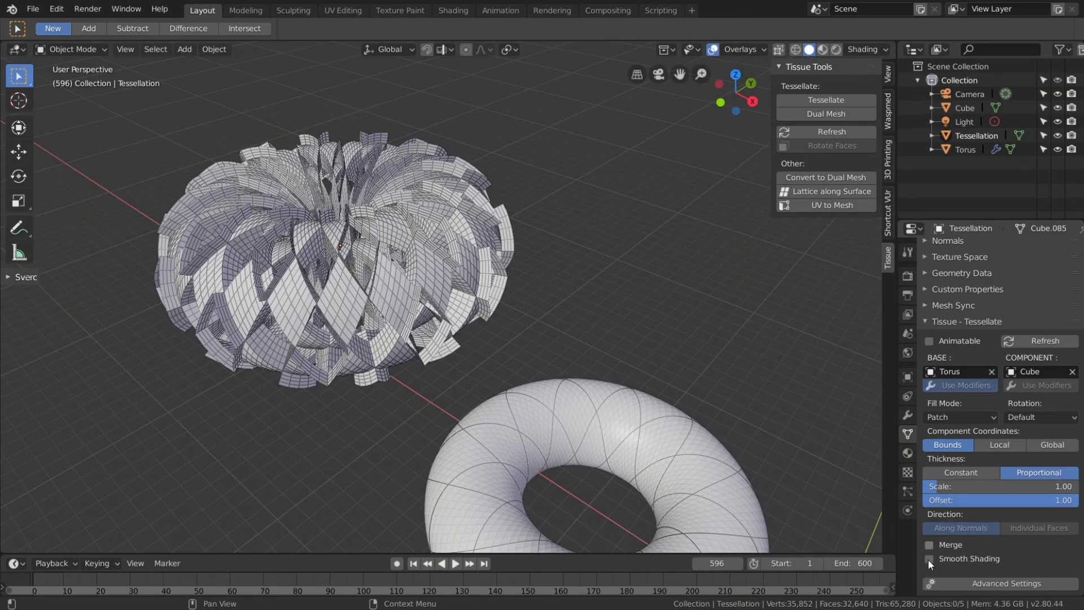
left_click(928, 559)
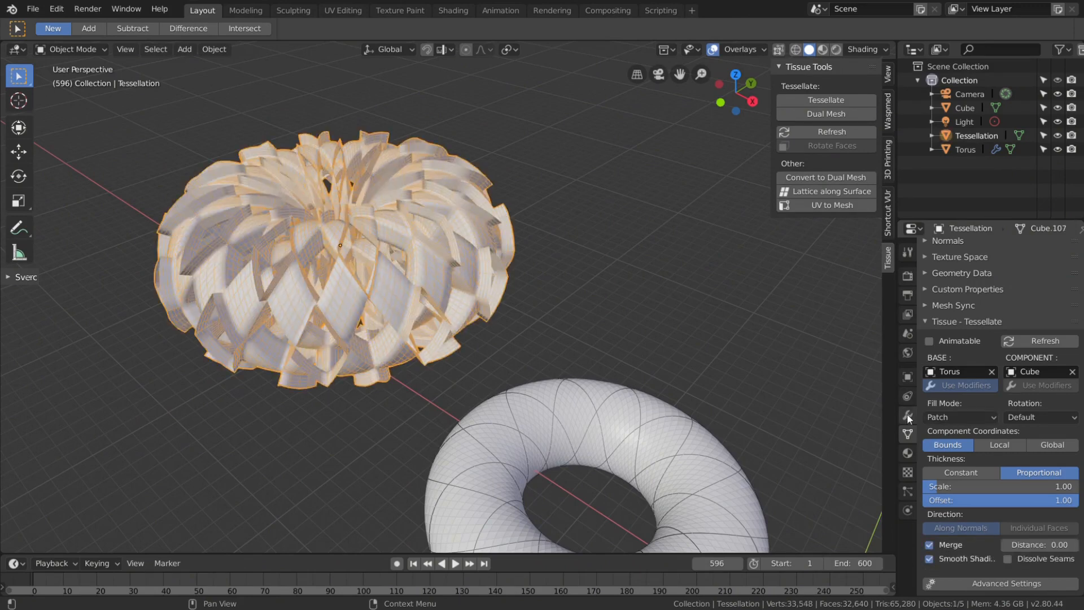
Add a Smooth modifier to the tessellated ring and set its Repeat to 50
left_click(907, 415)
left_click(989, 253)
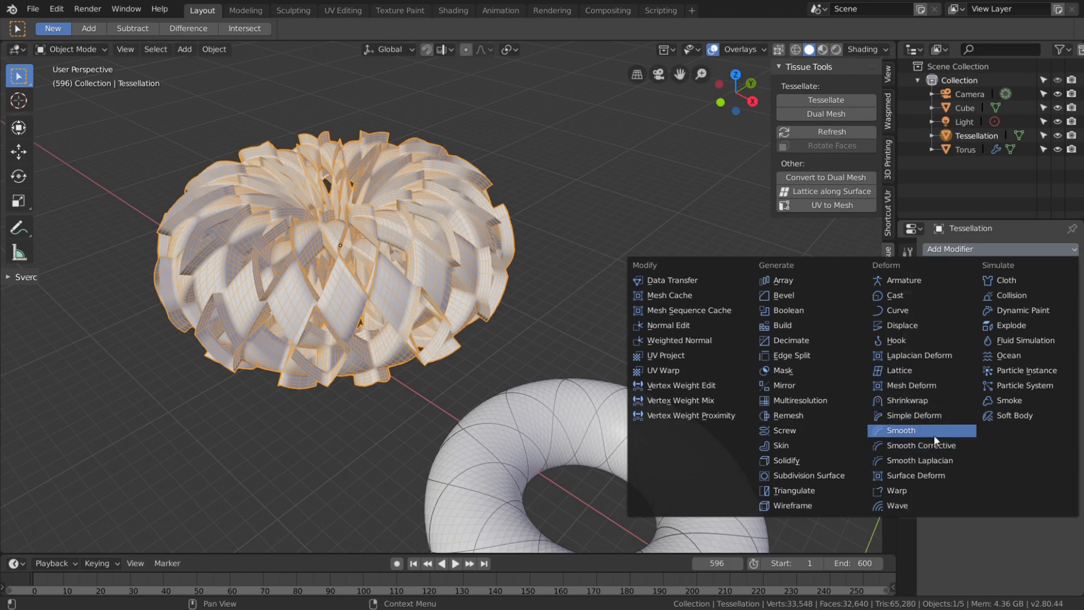
left_click(936, 432)
left_click(1042, 324)
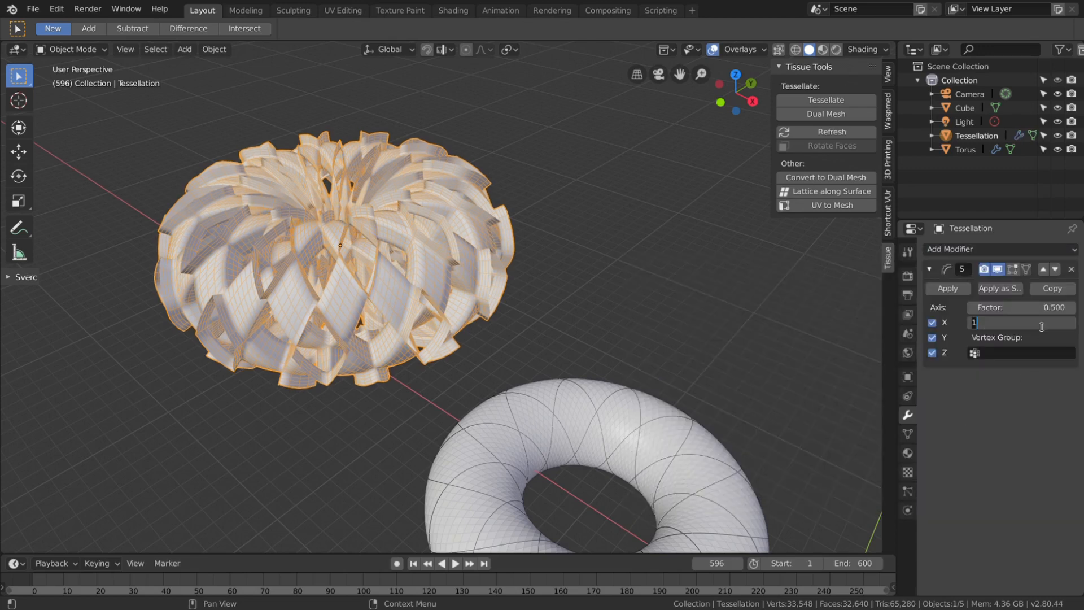
type("50")
key("Return")
left_click(428, 339)
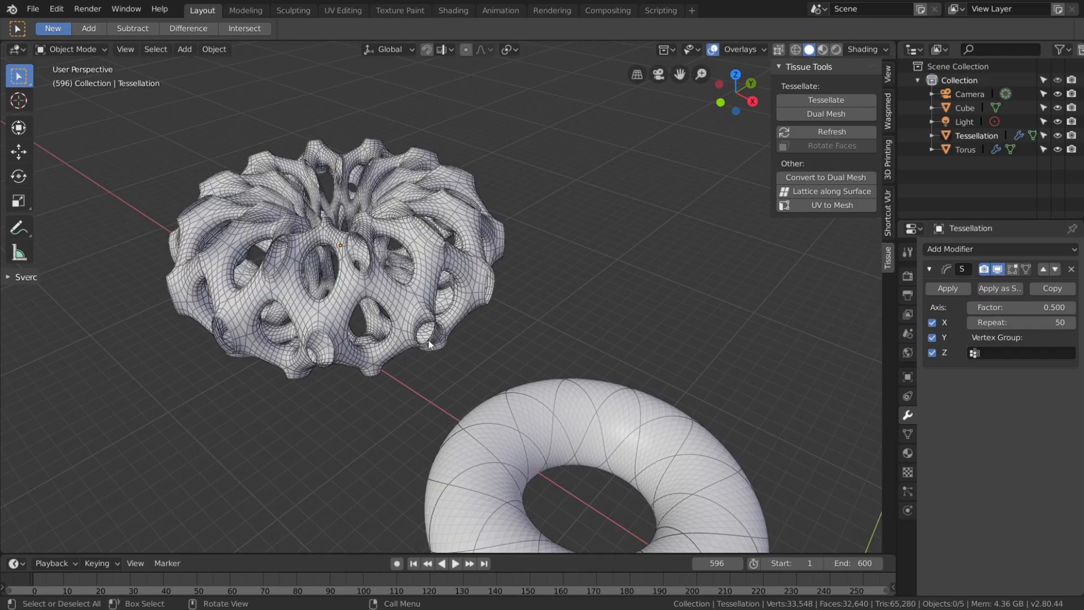
middle_click_drag(428, 339, 594, 288)
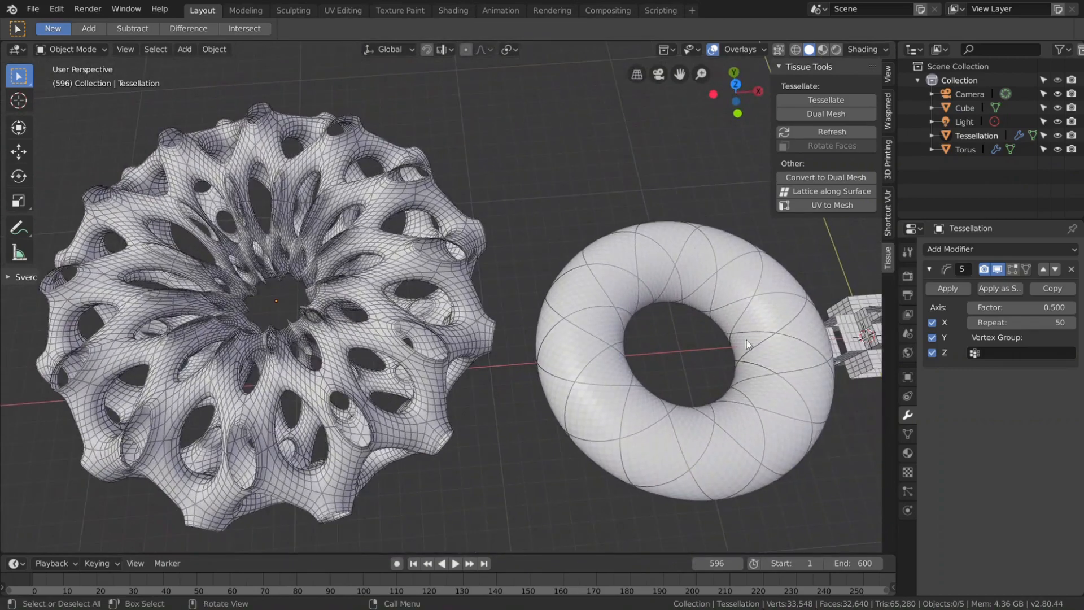
middle_click_drag(378, 312, 333, 315)
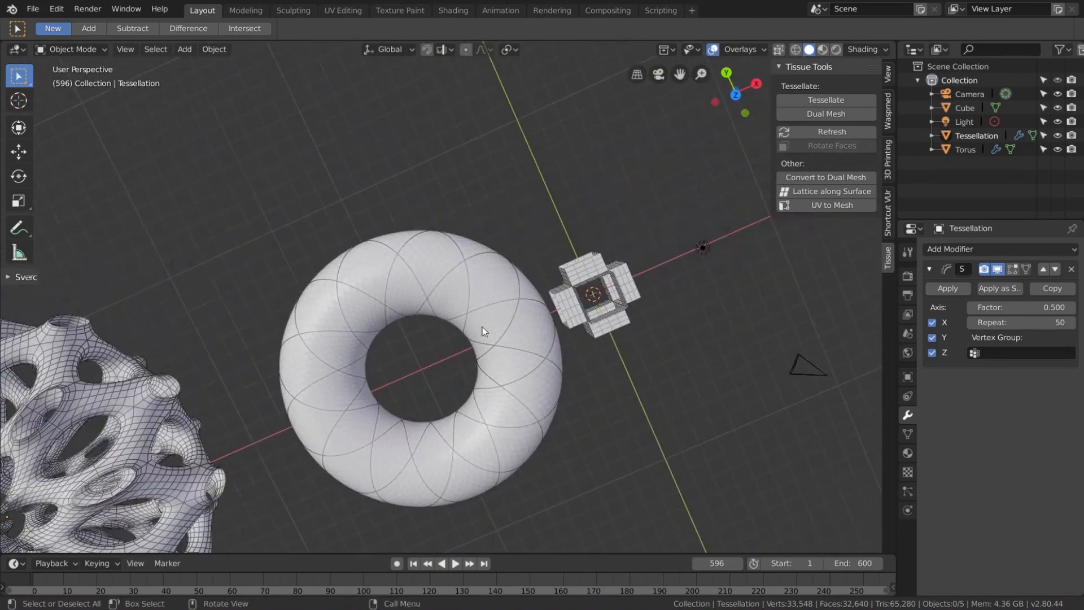
middle_click_drag(522, 307, 554, 251)
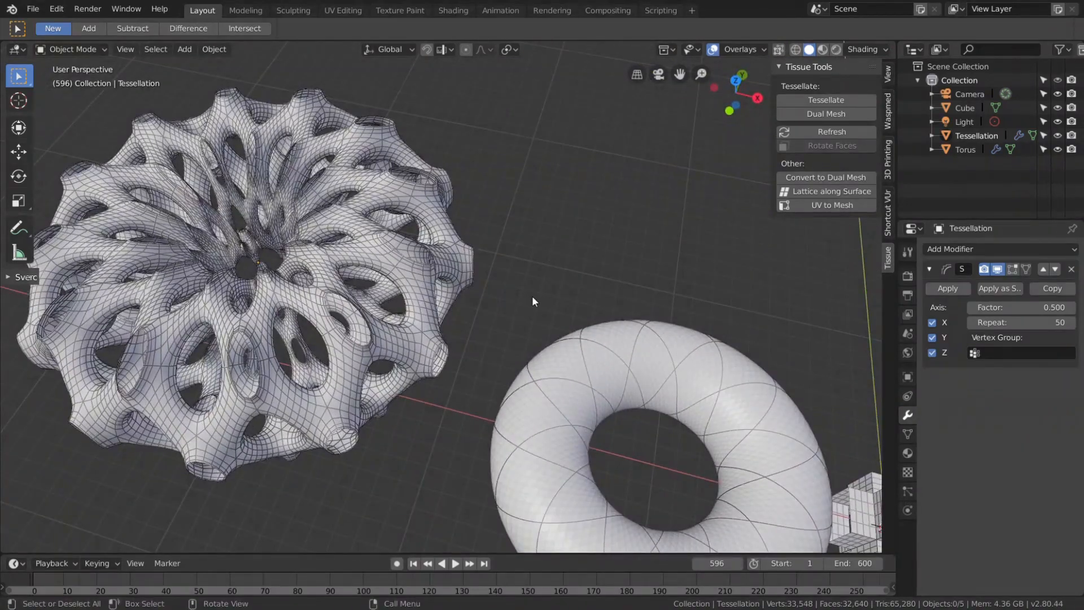
middle_click_drag(532, 296, 507, 296)
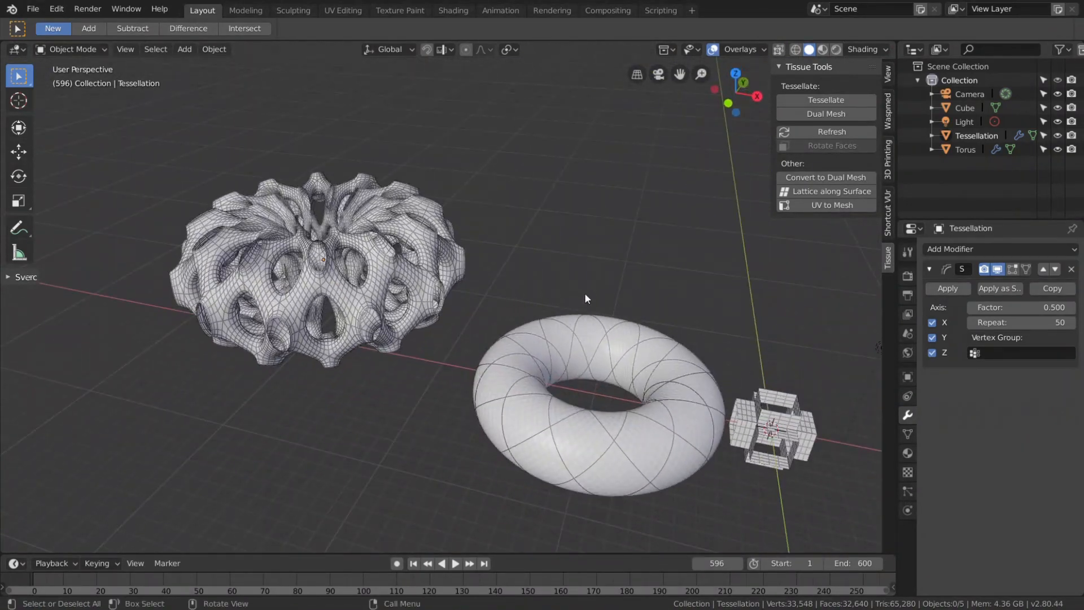
middle_click_drag(584, 292, 521, 311)
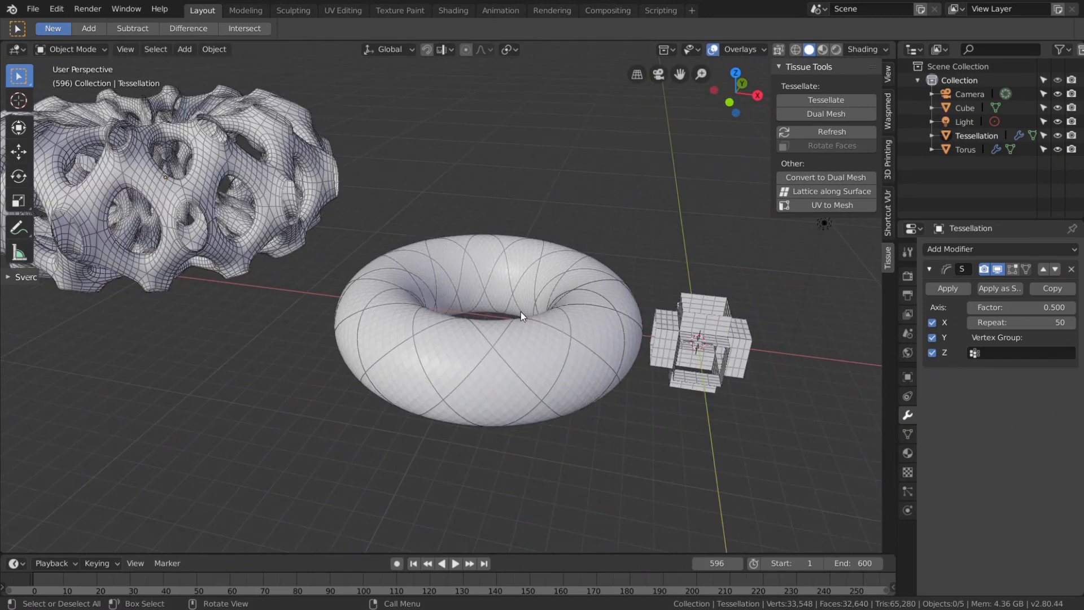
Create a new texture for the torus's Displace modifier and set the texture type to Clouds
left_click(577, 286)
middle_click_drag(587, 298, 565, 271)
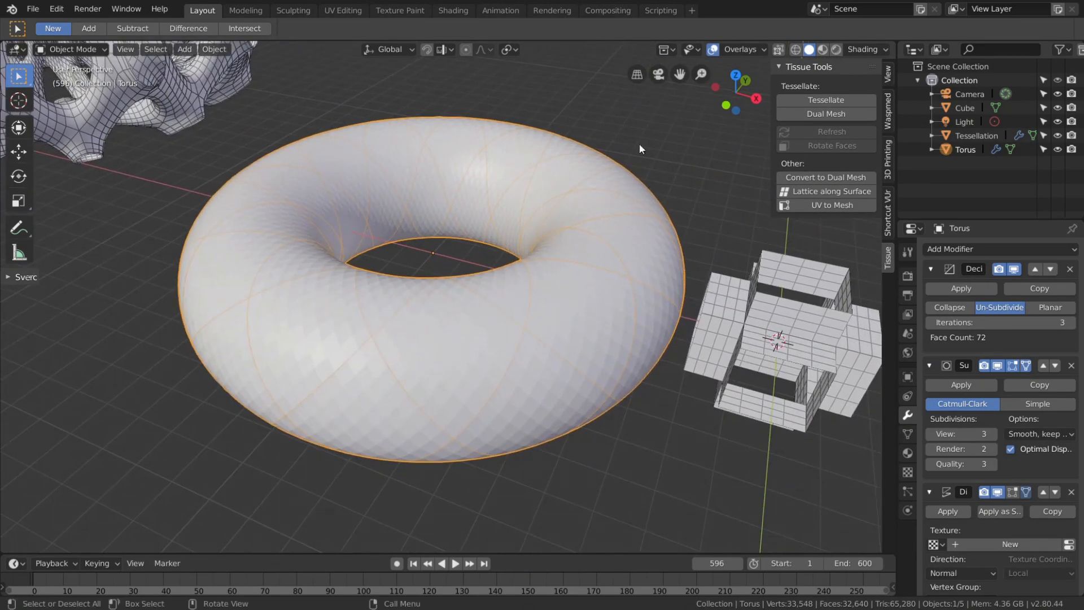
left_click(639, 143)
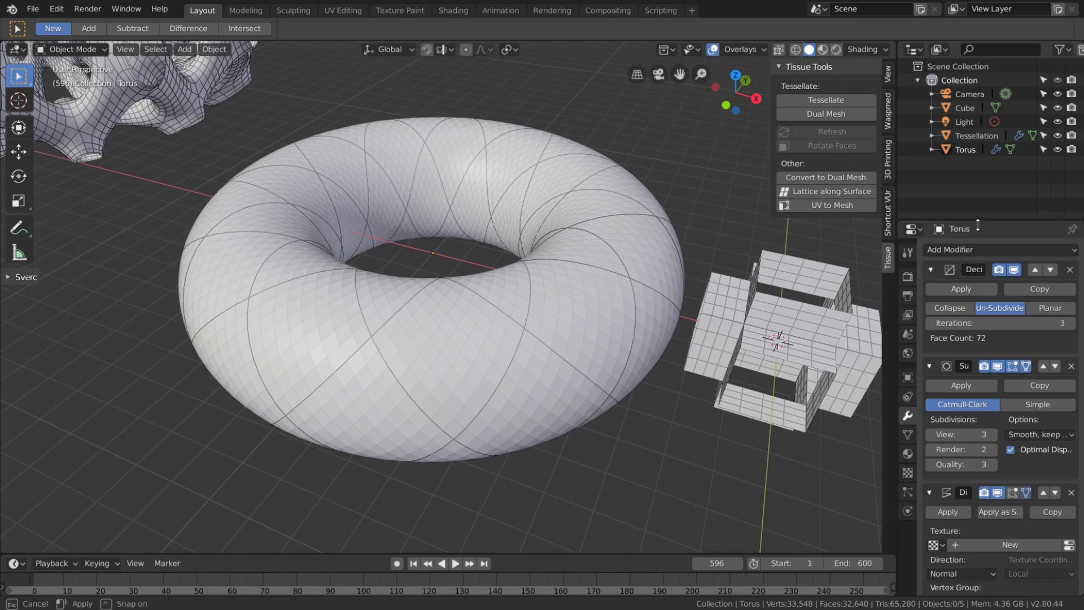
scroll(983, 339, "down", 3)
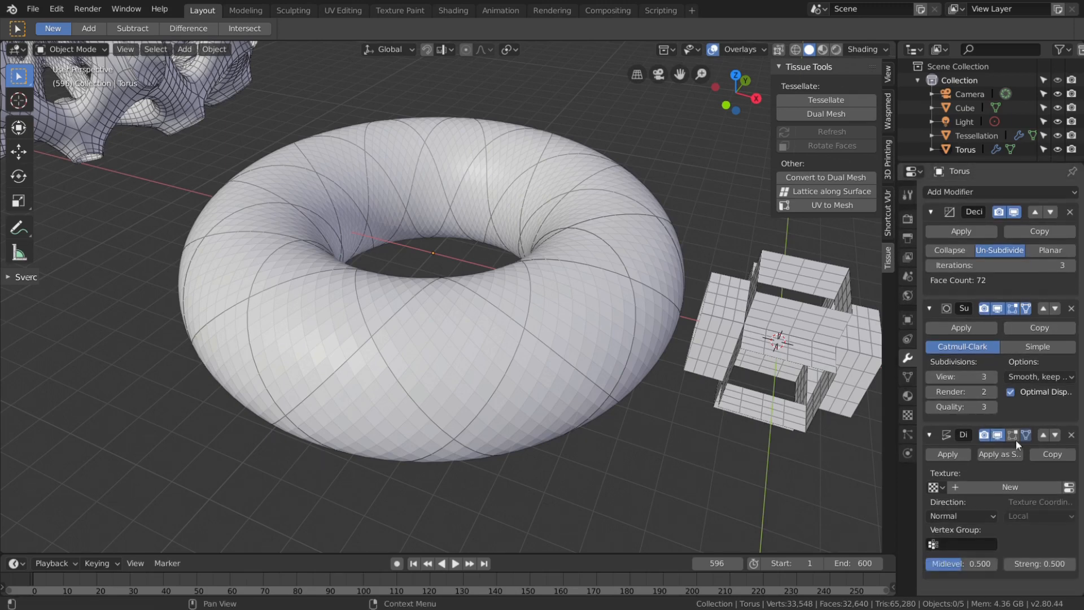
left_click(1038, 486)
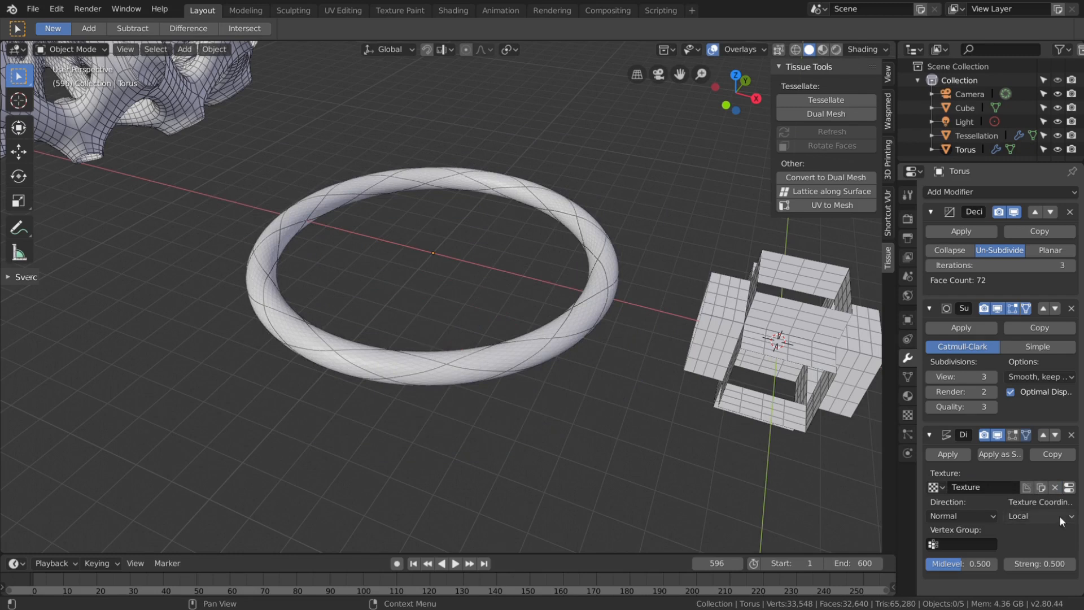
left_click(1069, 487)
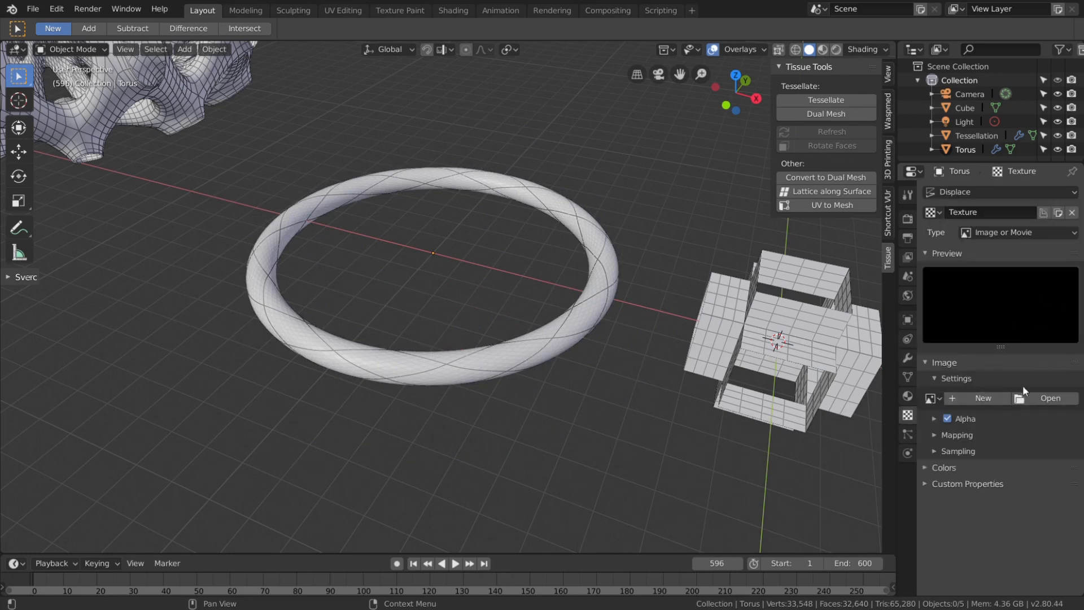
left_click(981, 400)
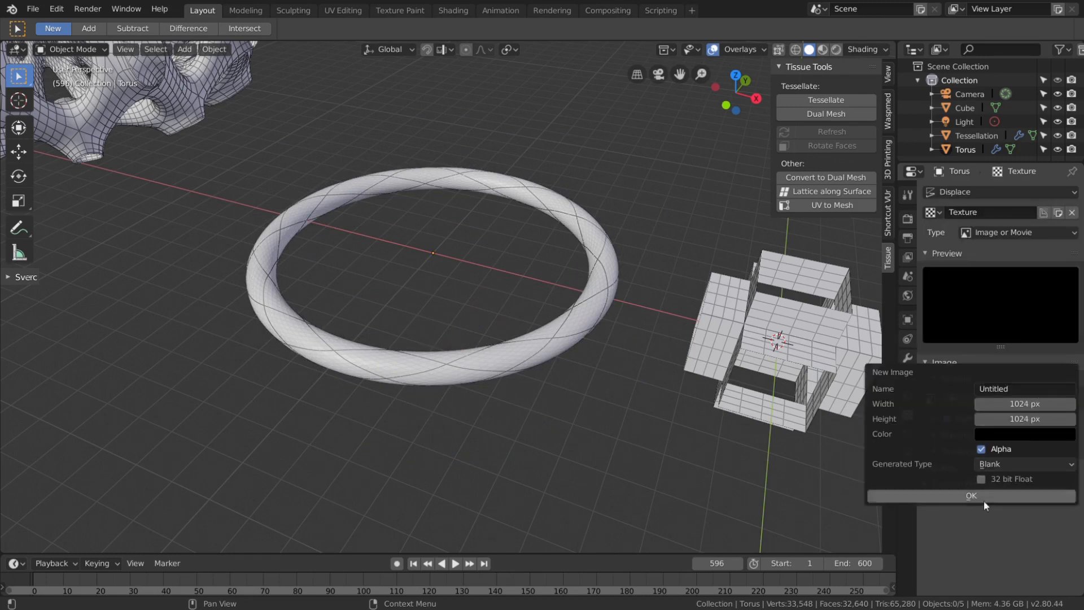
left_click(1041, 233)
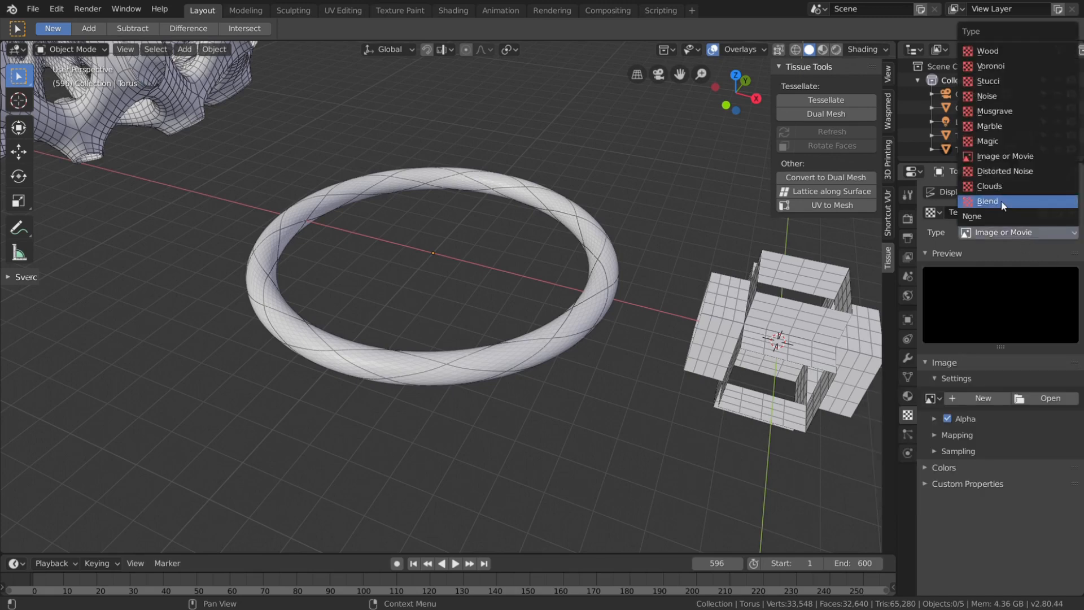
left_click(1007, 187)
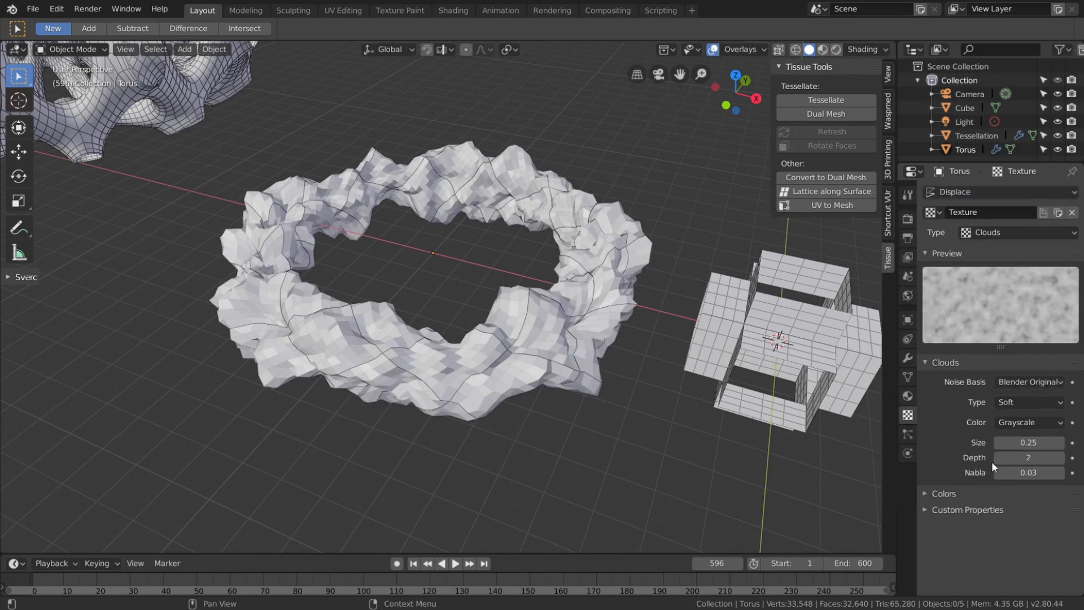
Increase the Clouds texture's size and set the torus's Displace Midlevel to 0.093
left_click_drag(1021, 449, 1070, 449)
left_click(907, 377)
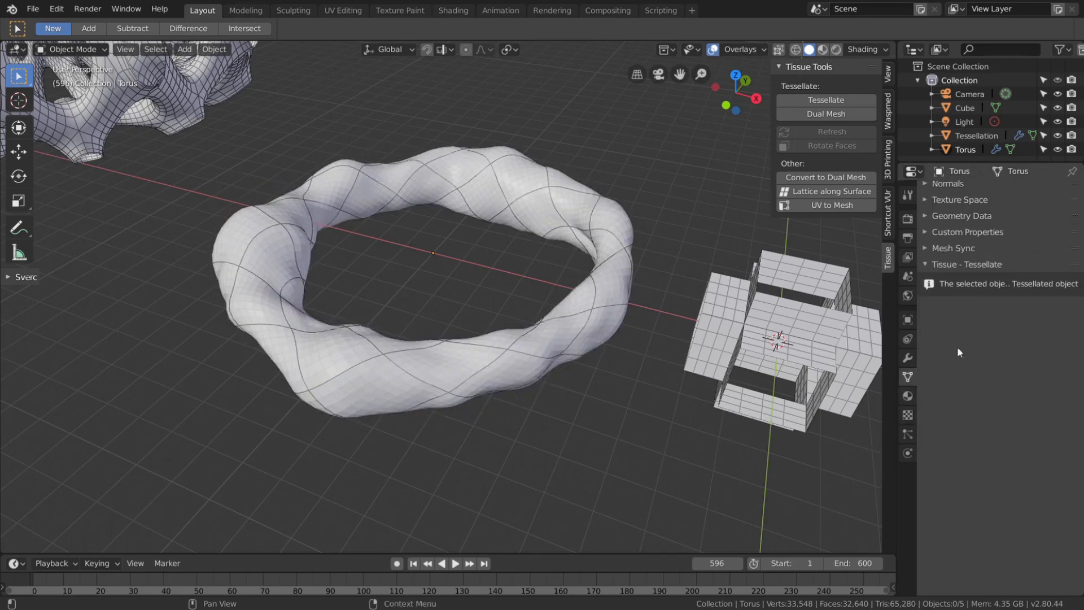
left_click(907, 360)
left_click_drag(962, 563, 933, 564)
Select the tessellated ring and refresh its tessellation from the displaced torus
scroll(436, 336, "down", 3)
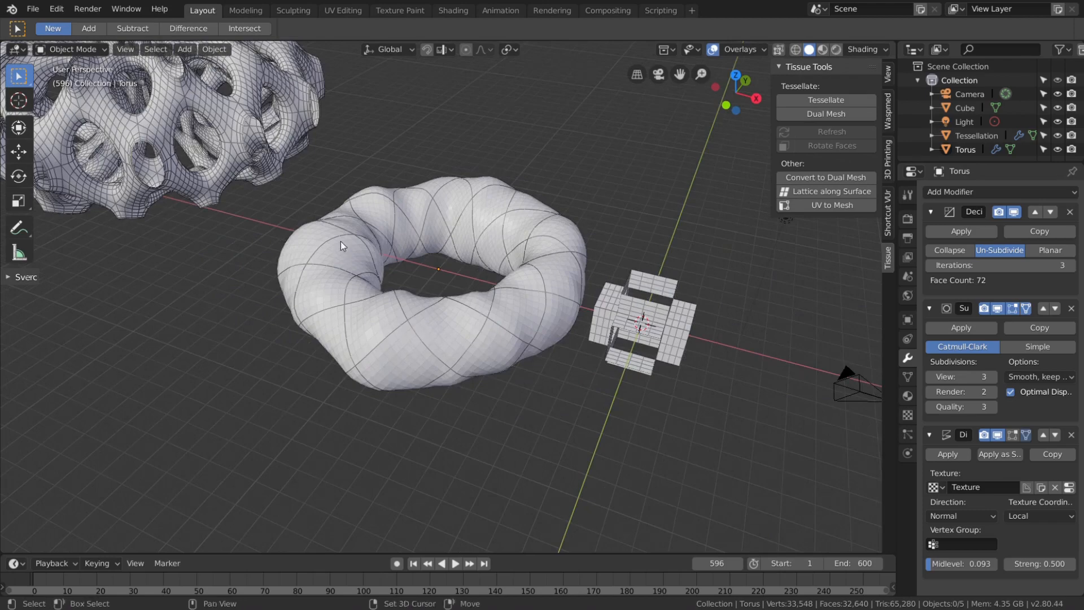
middle_click_drag(341, 244, 554, 390, "shift")
left_click(413, 282)
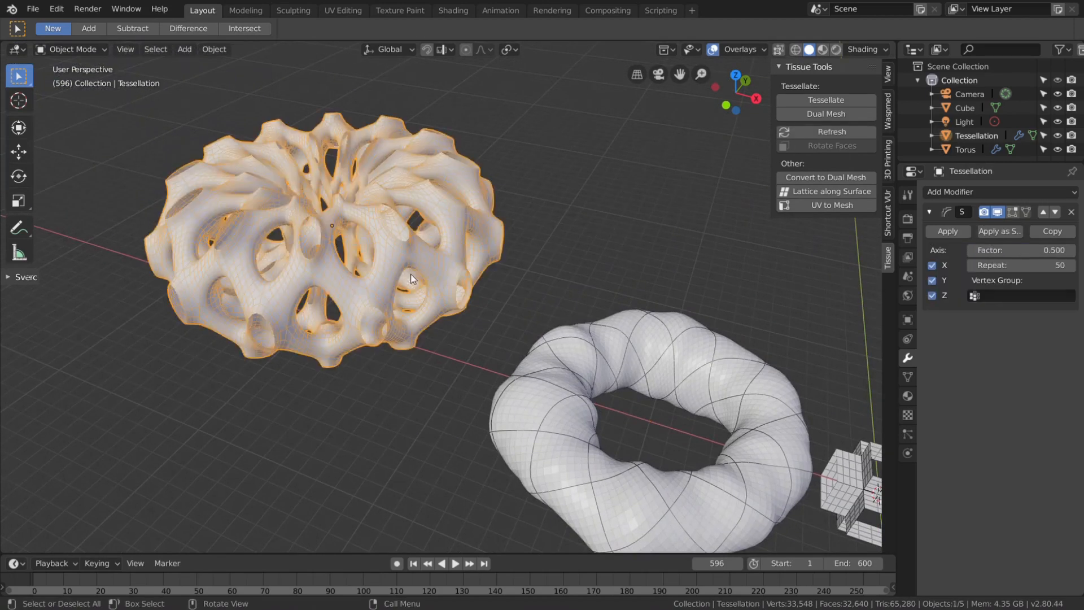
left_click(818, 134)
left_click(549, 223)
middle_click_drag(549, 223, 463, 285)
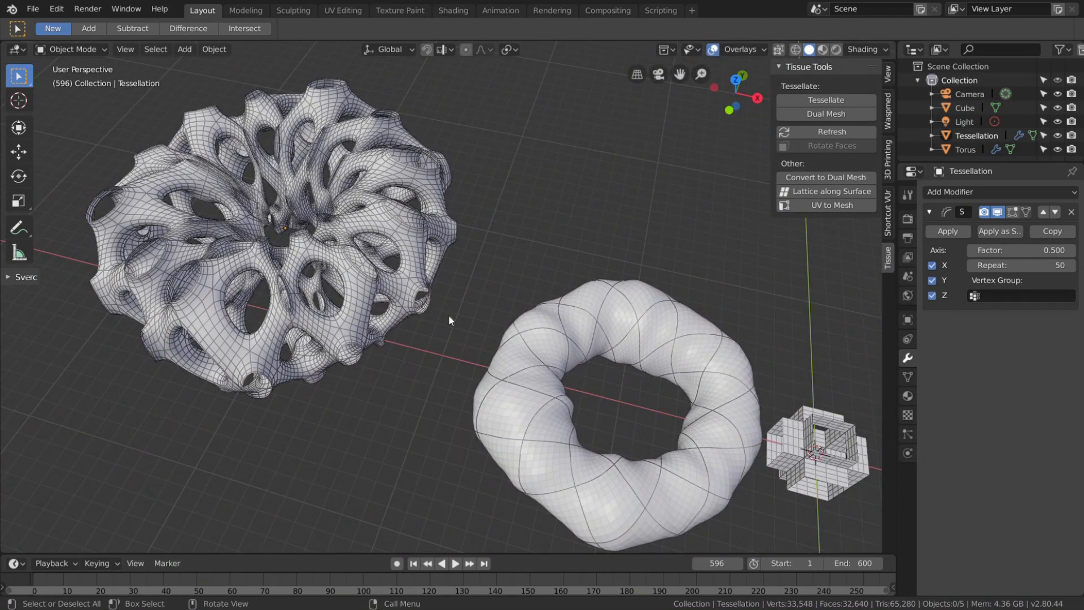
Select the displaced torus and add a Wireframe modifier to it
left_click(510, 391)
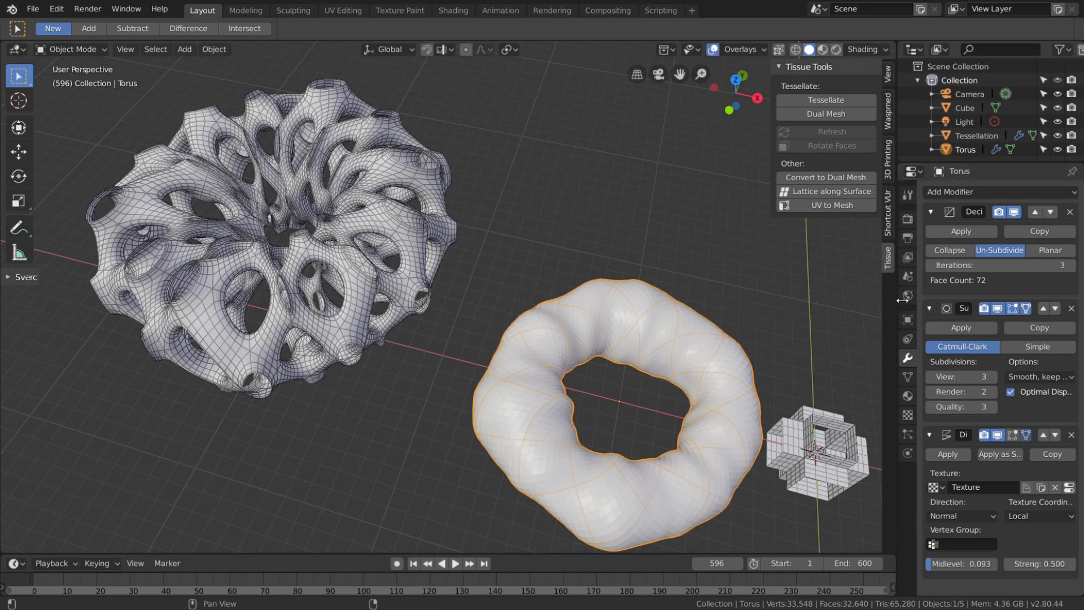
left_click_drag(902, 300, 888, 300)
scroll(659, 461, "up", 4)
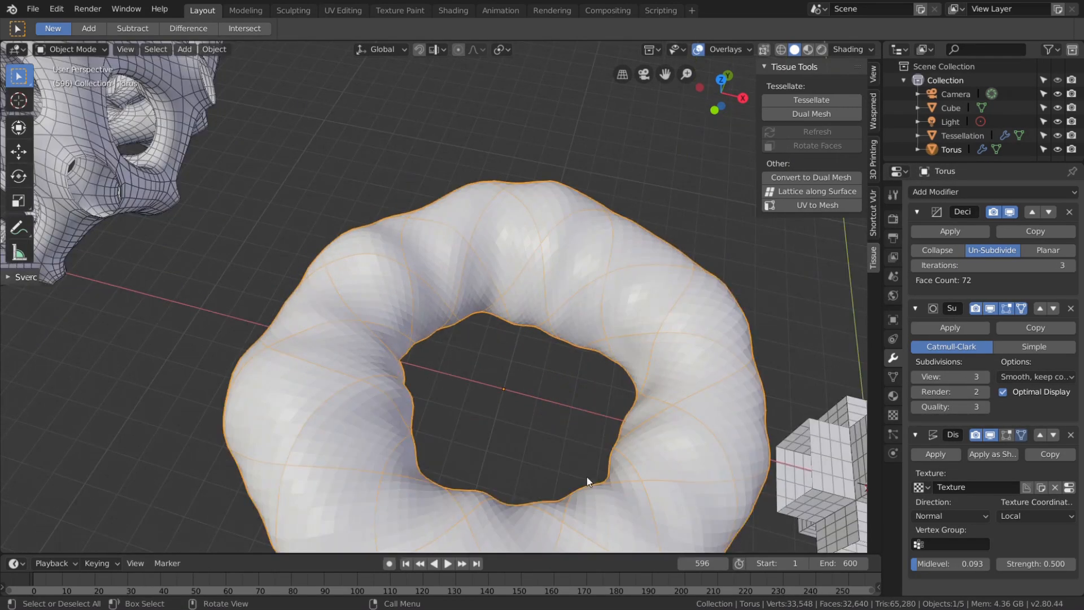
middle_click_drag(589, 482, 601, 460)
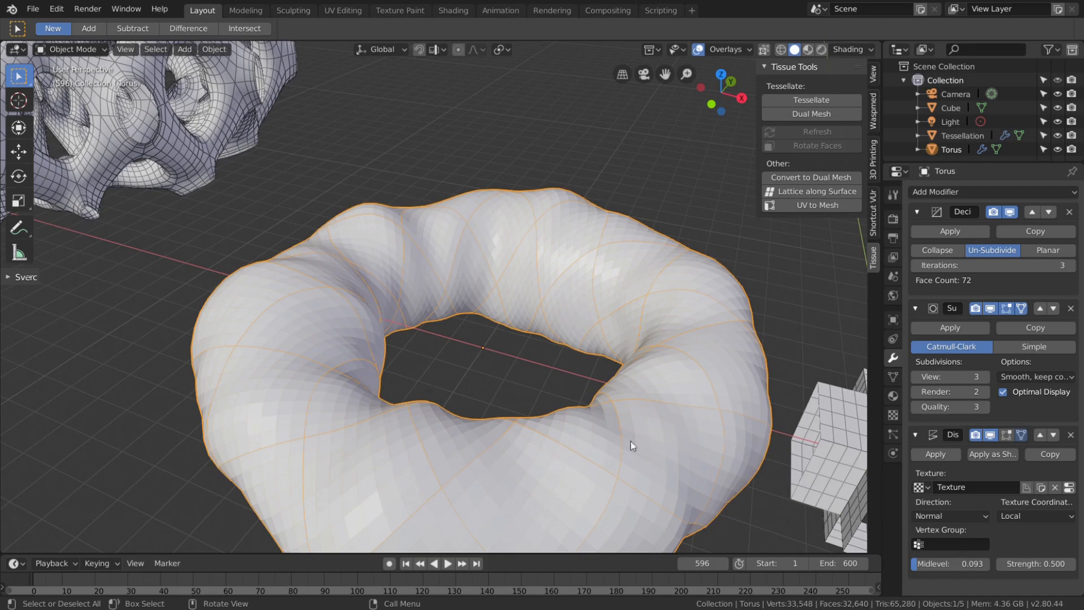
middle_click_drag(639, 408, 621, 354, "shift")
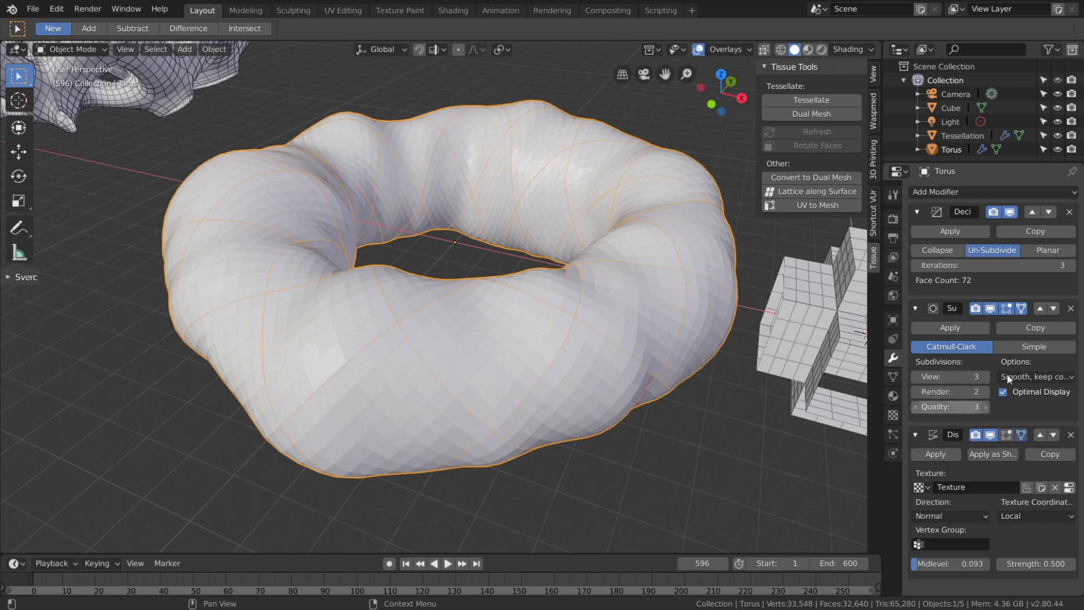
left_click(981, 189)
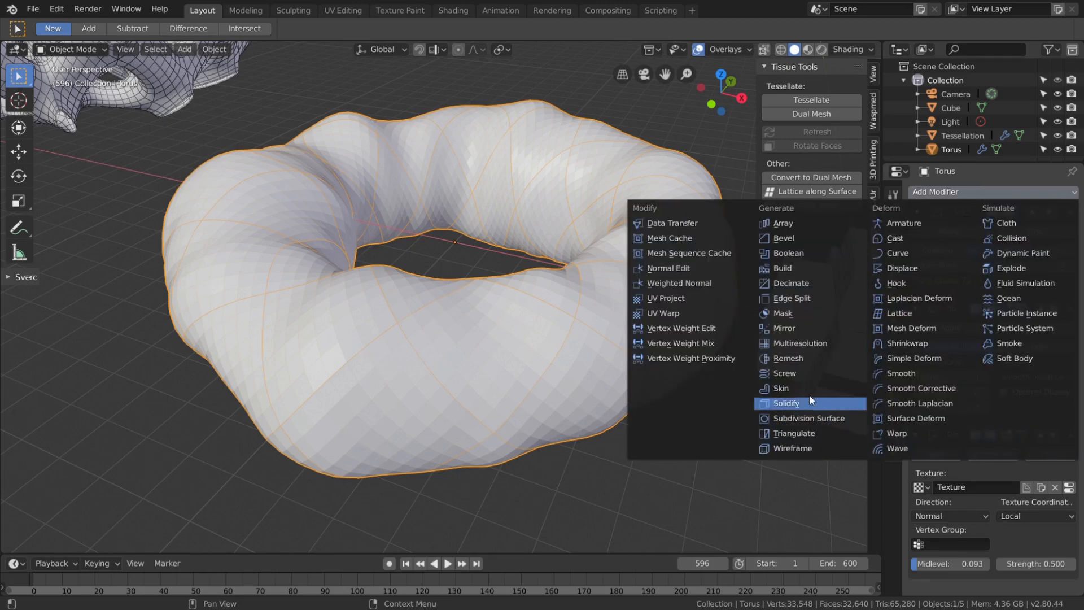
left_click(793, 448)
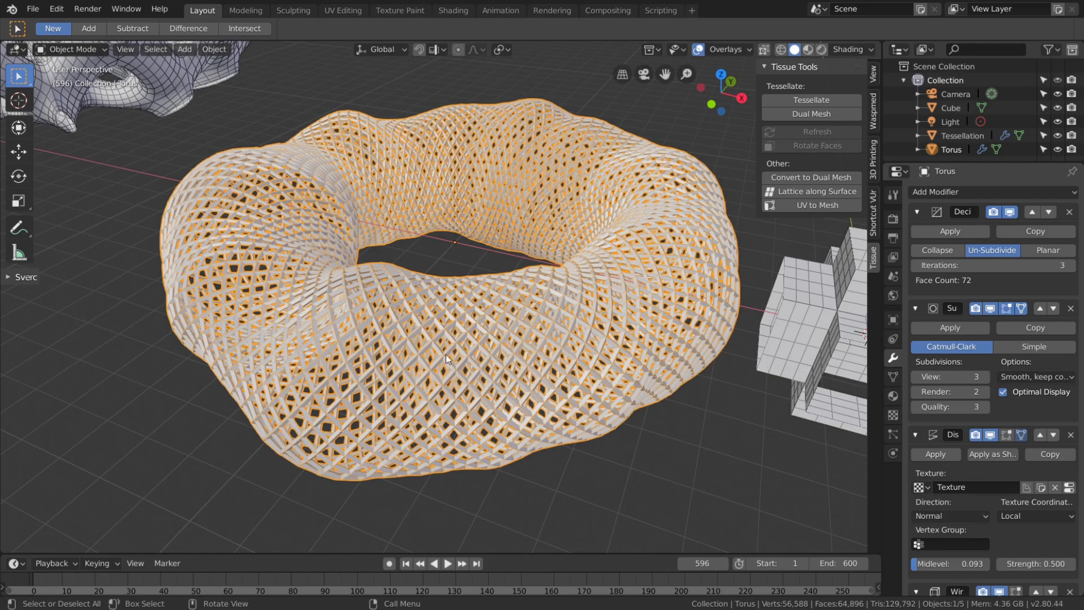
scroll(362, 268, "up", 6)
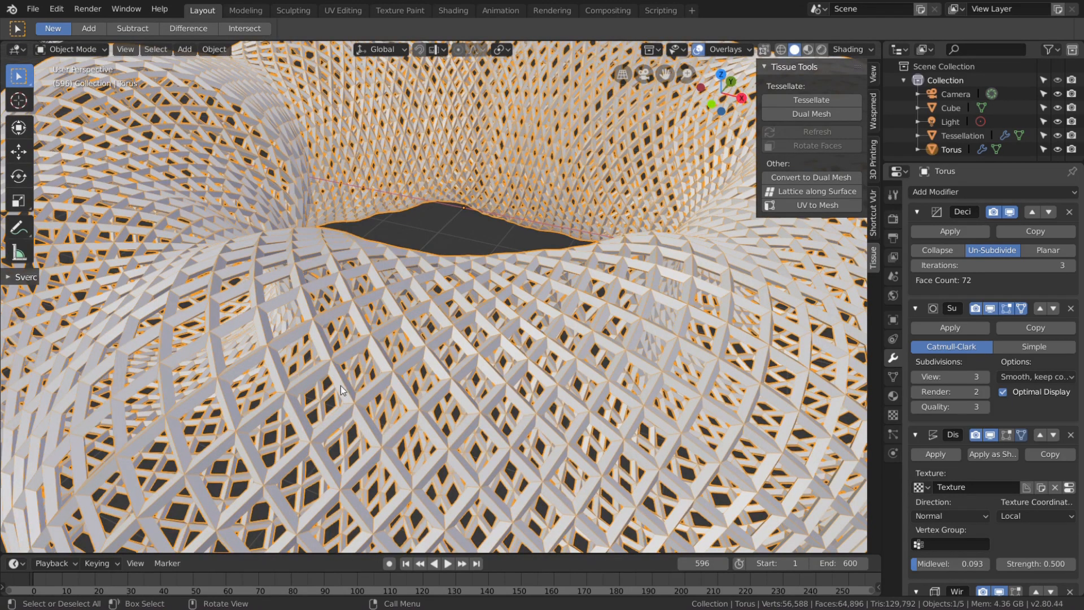
scroll(398, 354, "down", 8)
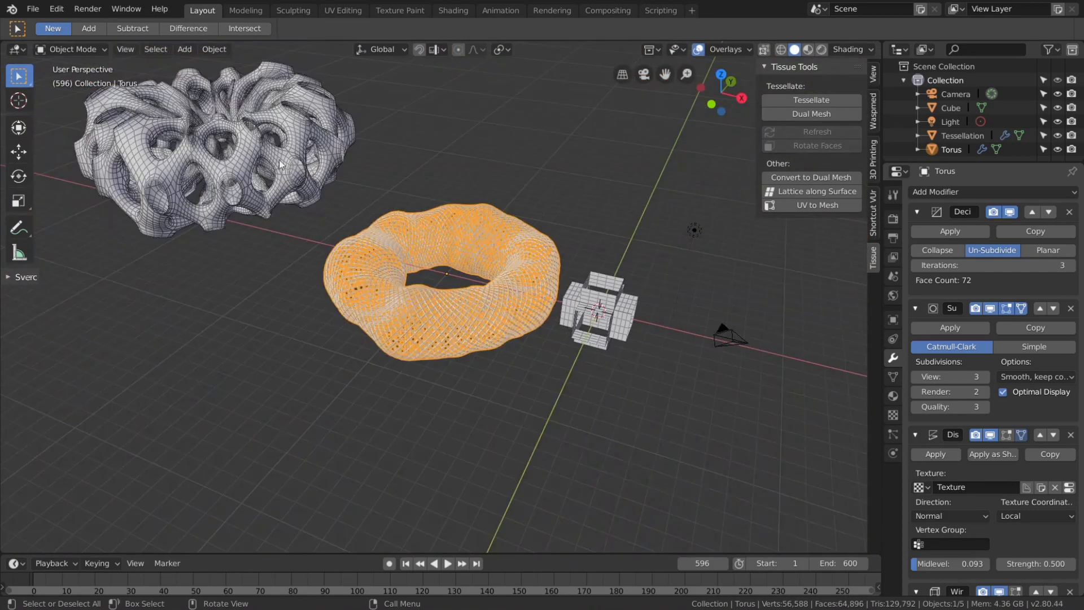
Add a mesh cube and move it 19 m along the Y axis, clear of the component
key("KP_Decimal")
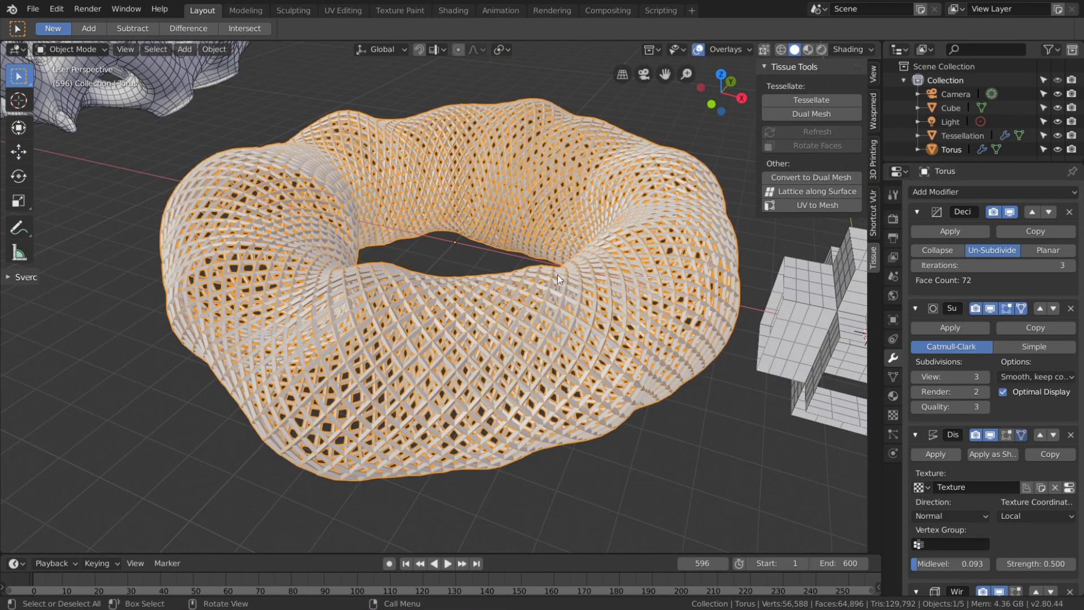
scroll(555, 271, "down", 5)
scroll(545, 249, "up", 2)
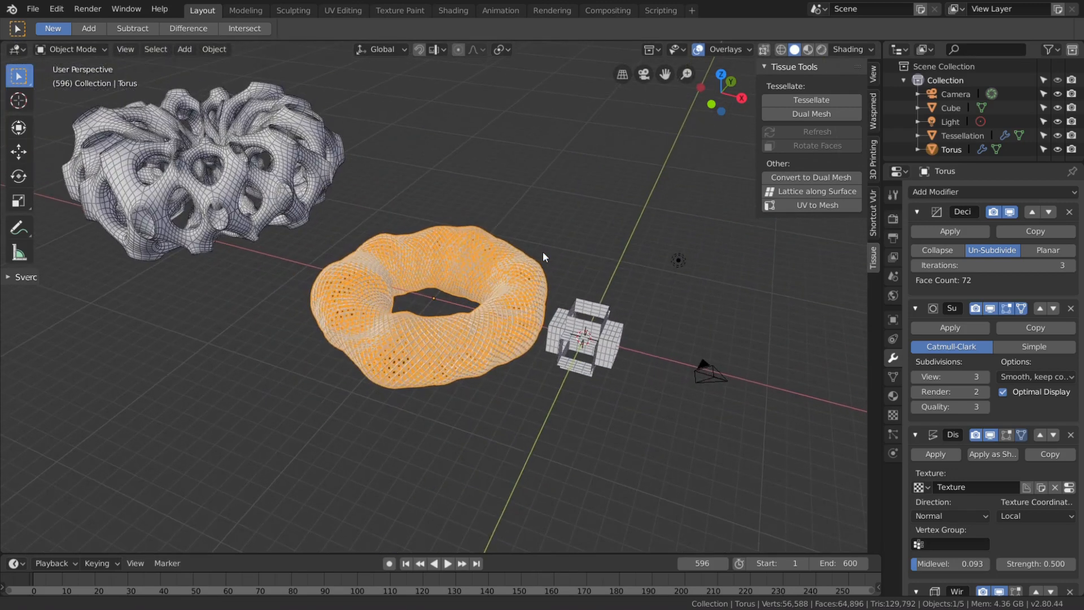
key("shift+a")
mouse_move(541, 246)
left_click(628, 261)
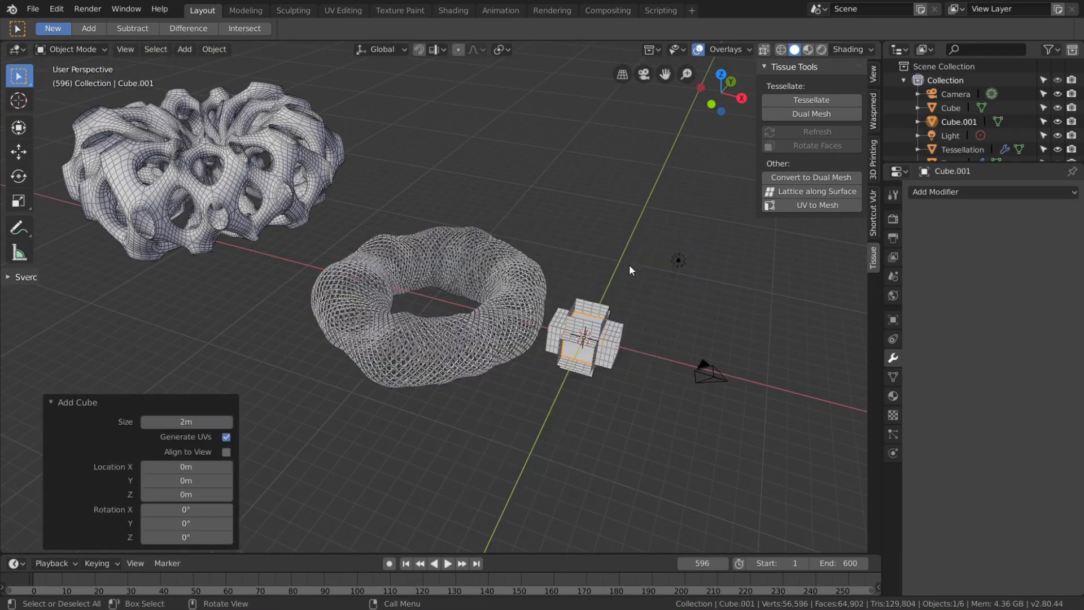
middle_click_drag(629, 264, 463, 439)
key("g")
key("y")
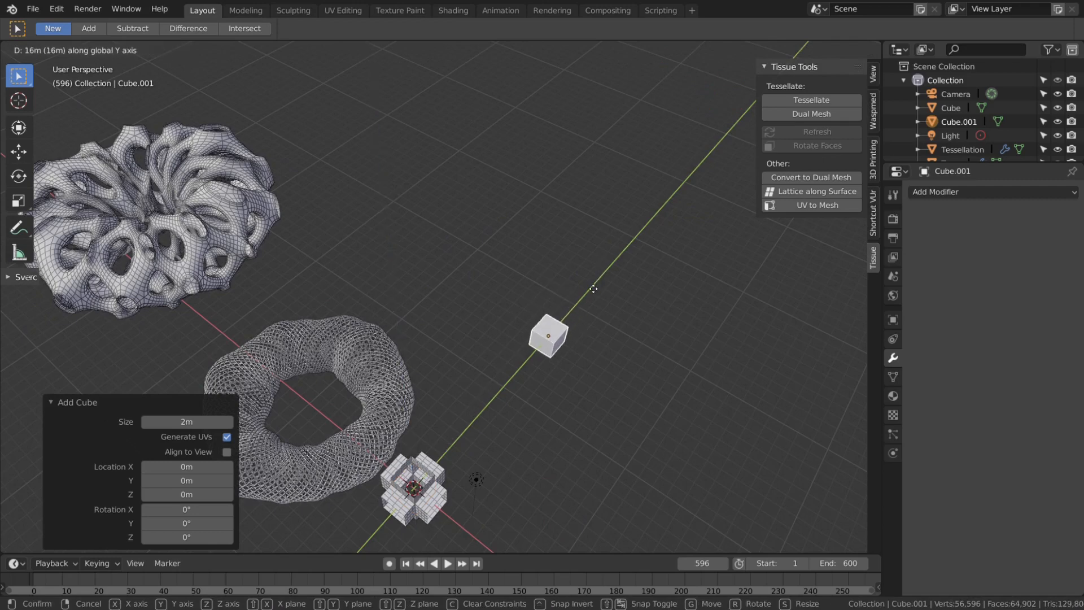
left_click(549, 345)
Tessellate the new cube with the open-ended cube component, using the Patch fill mode
scroll(545, 343, "up", 1)
middle_click_drag(525, 353, 489, 263, "shift")
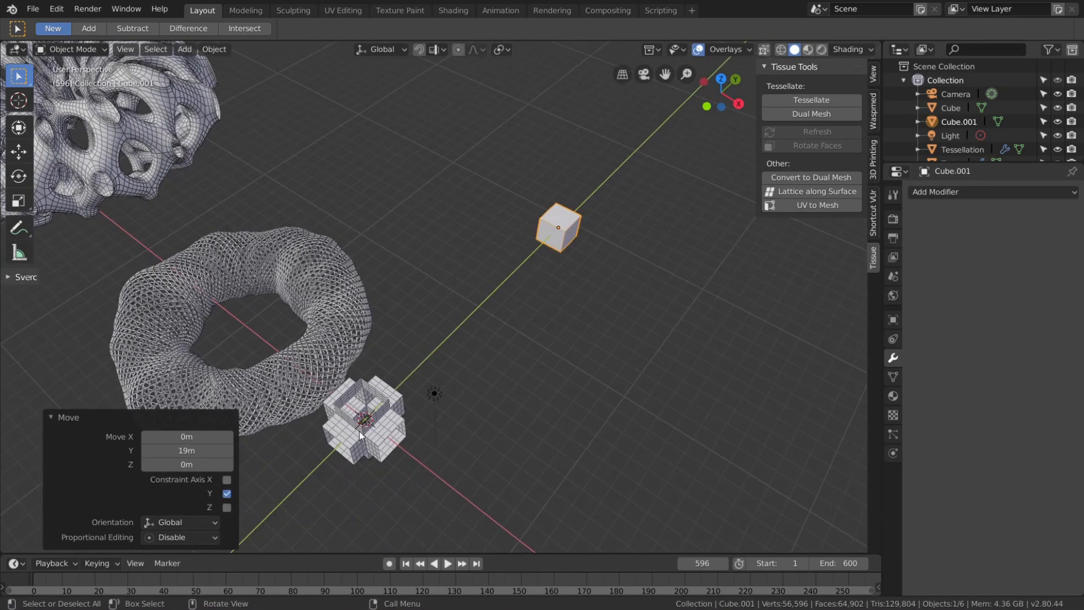
left_click(358, 431)
left_click(563, 239, "shift")
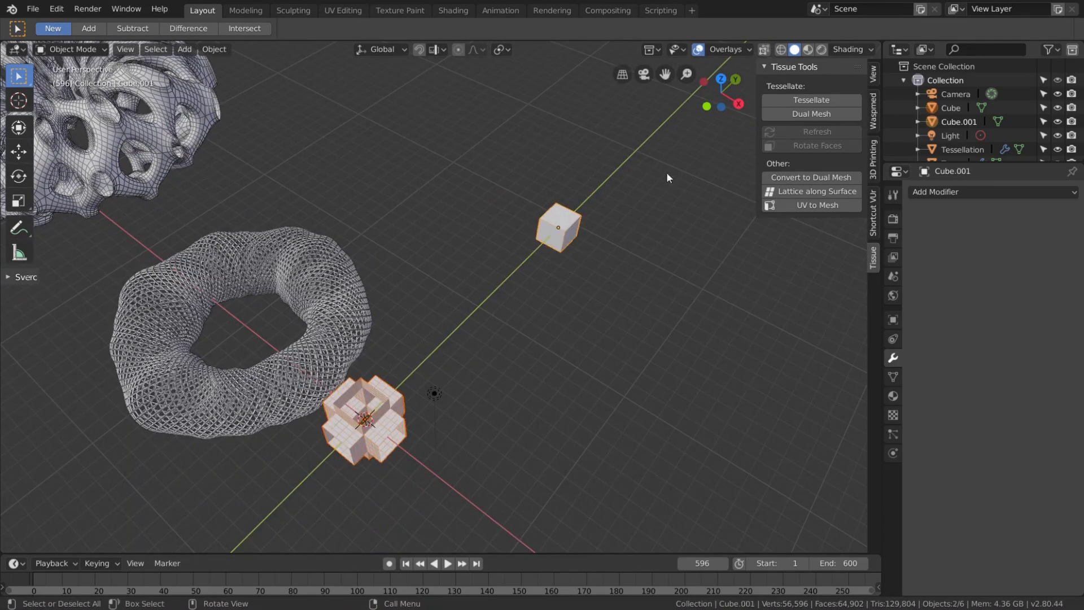
left_click(816, 99)
left_click(778, 158)
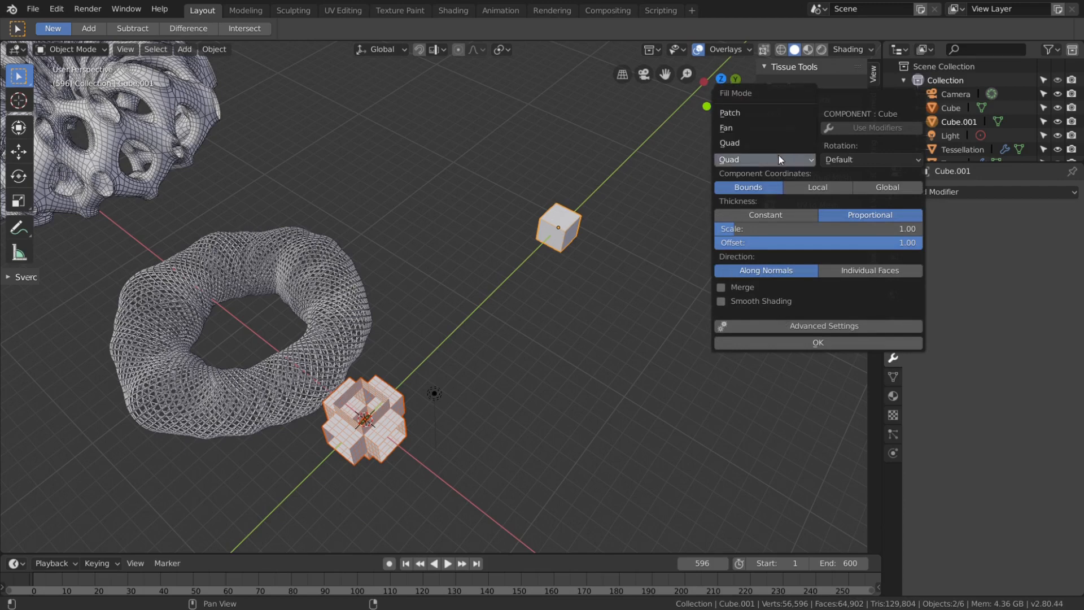
left_click(745, 113)
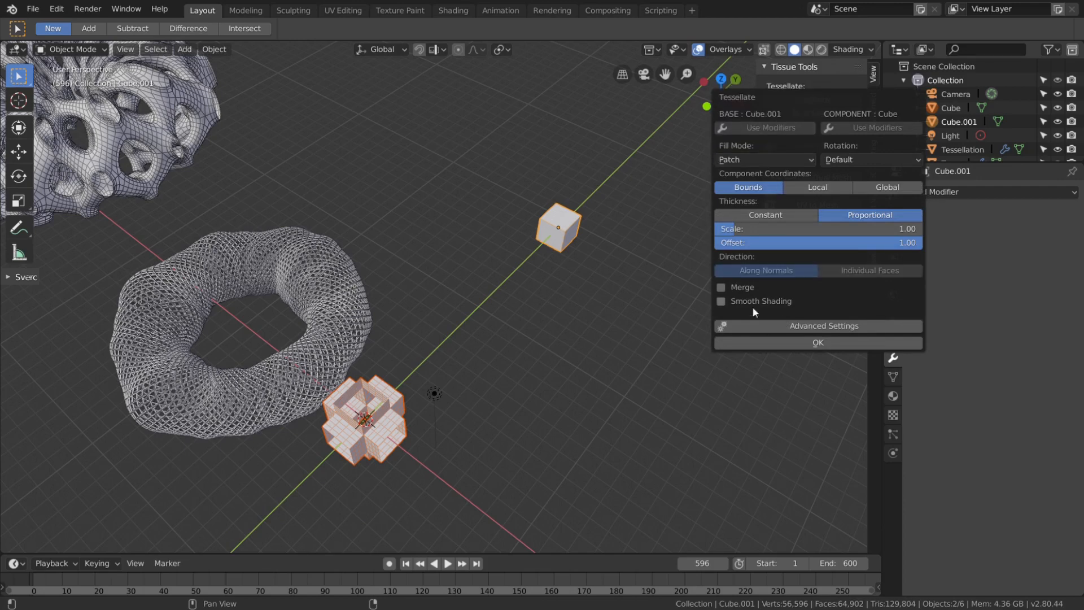
left_click(781, 343)
key("KP_Decimal")
middle_click_drag(651, 249, 323, 195)
scroll(475, 170, "down", 2)
middle_click_drag(477, 215, 493, 236)
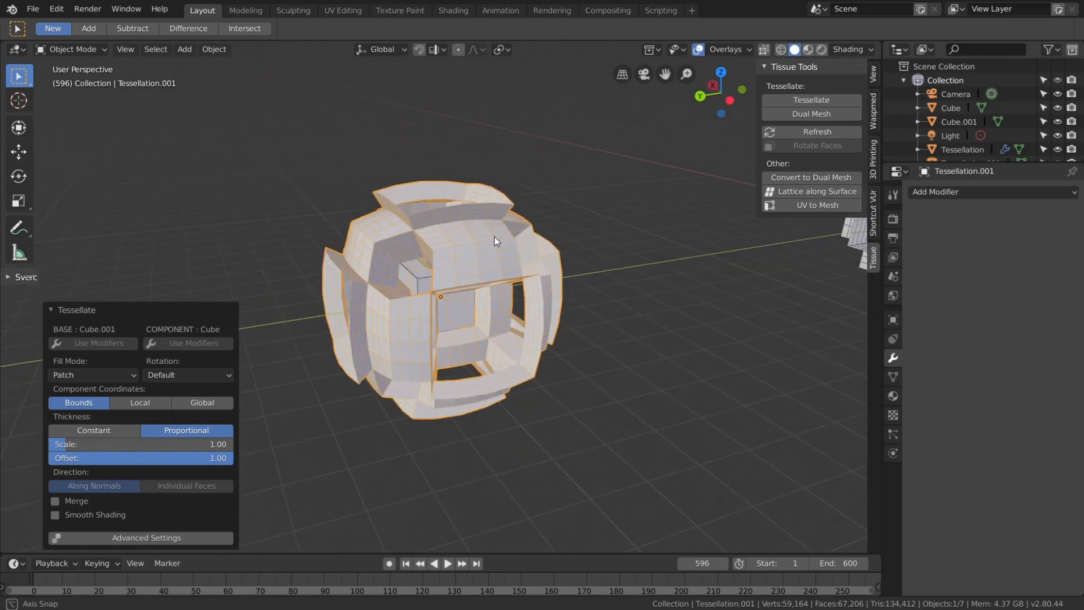
Select the base cube inside the new tessellation and move it 8 m along the Y axis
left_click(412, 274)
scroll(440, 290, "down", 2)
middle_click_drag(442, 291, 439, 310)
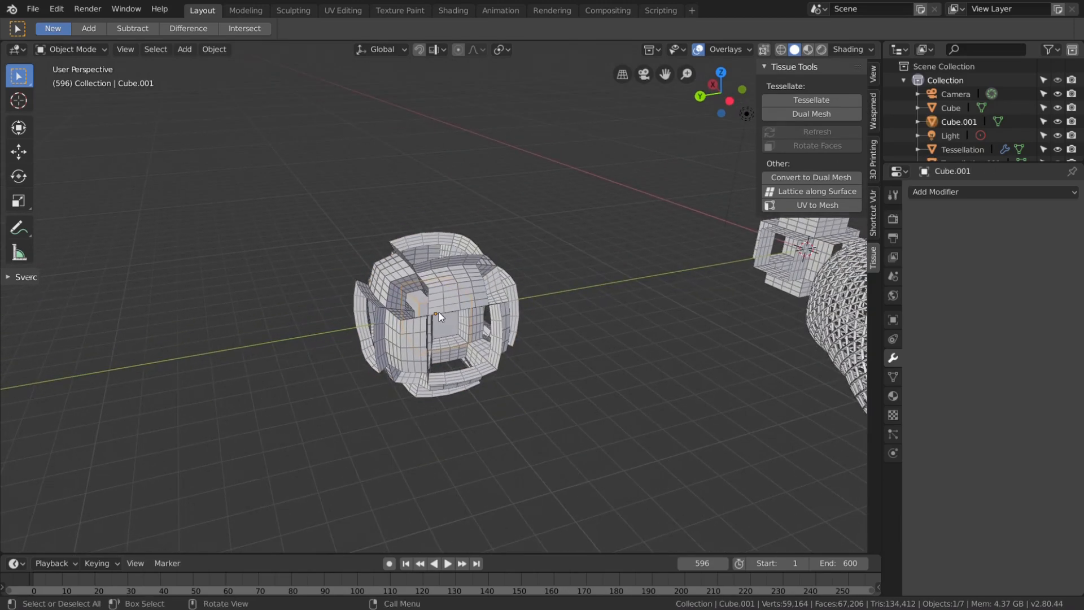
key("g")
key("y")
left_click(226, 368, "ctrl")
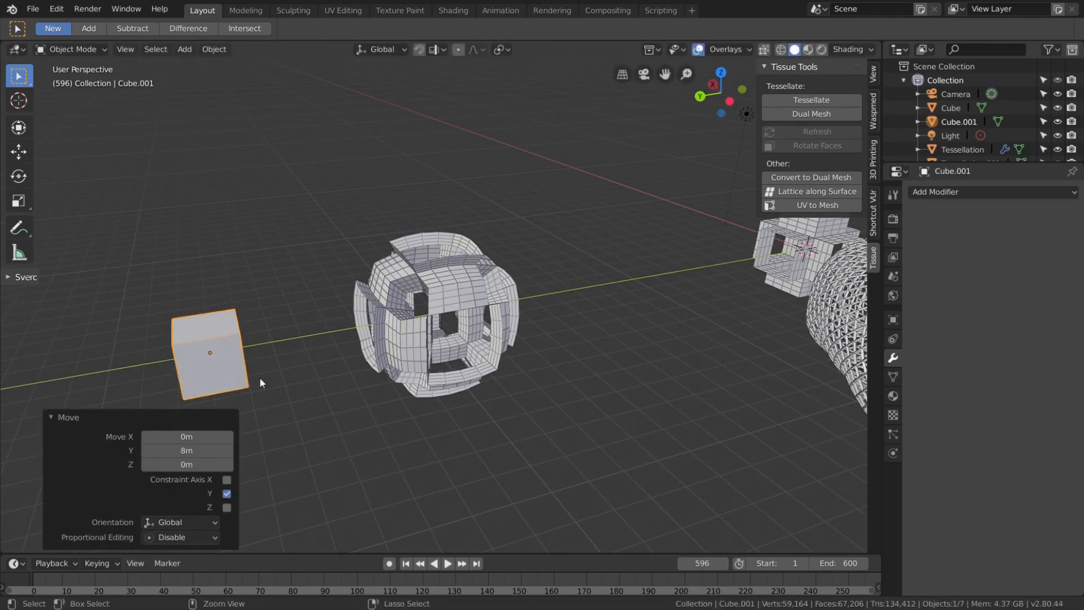
Add a Subdivision Surface modifier with View level 3 to the base cube and refresh the new tessellation
key("ctrl+2")
left_click(436, 277)
left_click(825, 130)
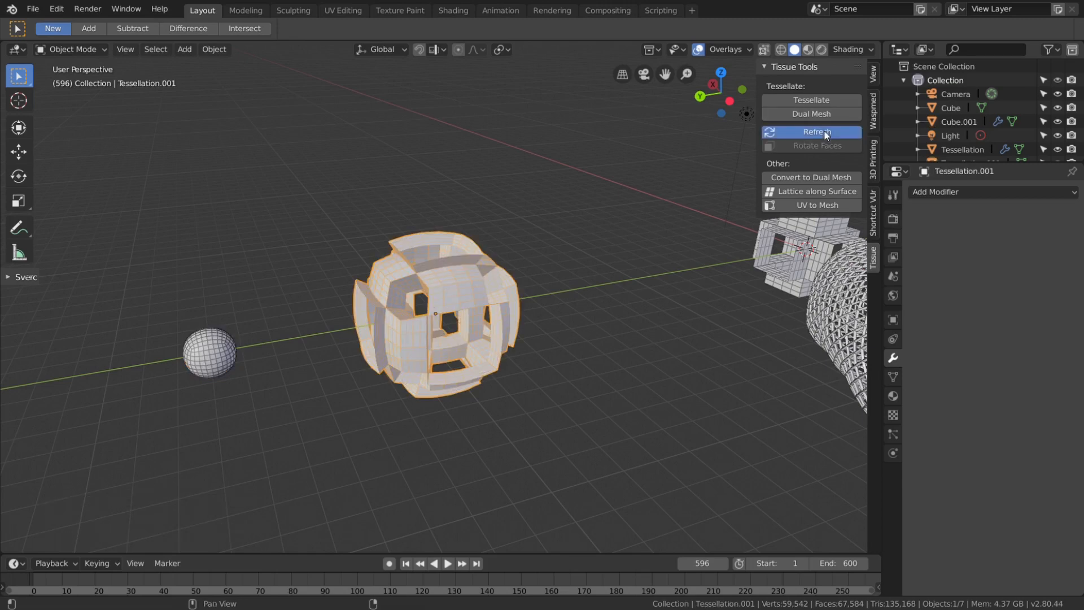
Select the subdivided base cube and set its Subdivision Surface View level to 1
scroll(424, 338, "up", 2)
middle_click_drag(450, 337, 441, 318)
middle_click_drag(442, 318, 438, 378, "shift")
scroll(422, 362, "up", 2)
left_click(264, 206)
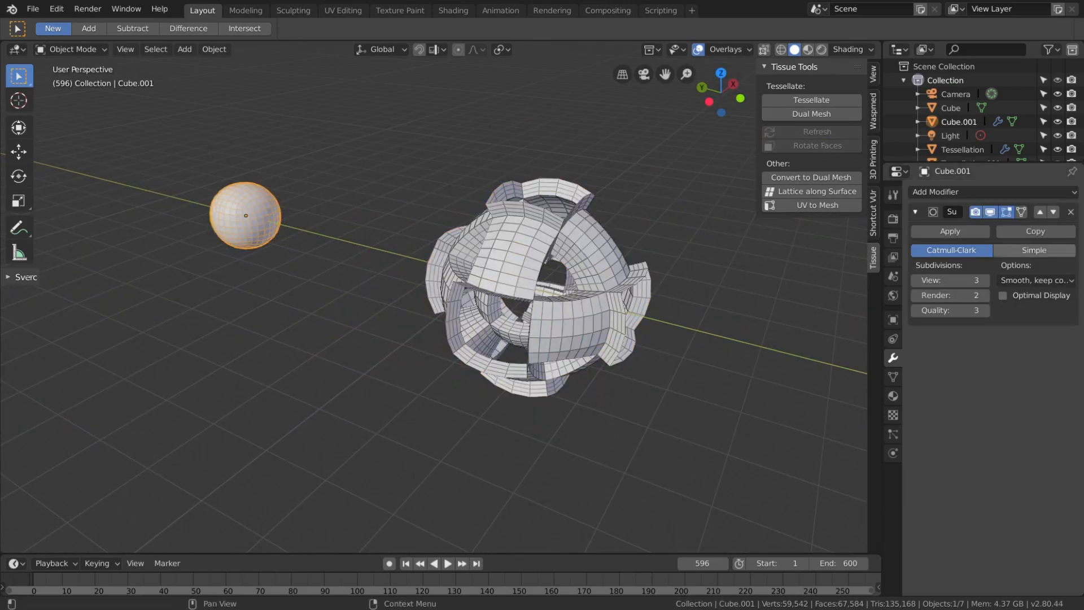
left_click(917, 282)
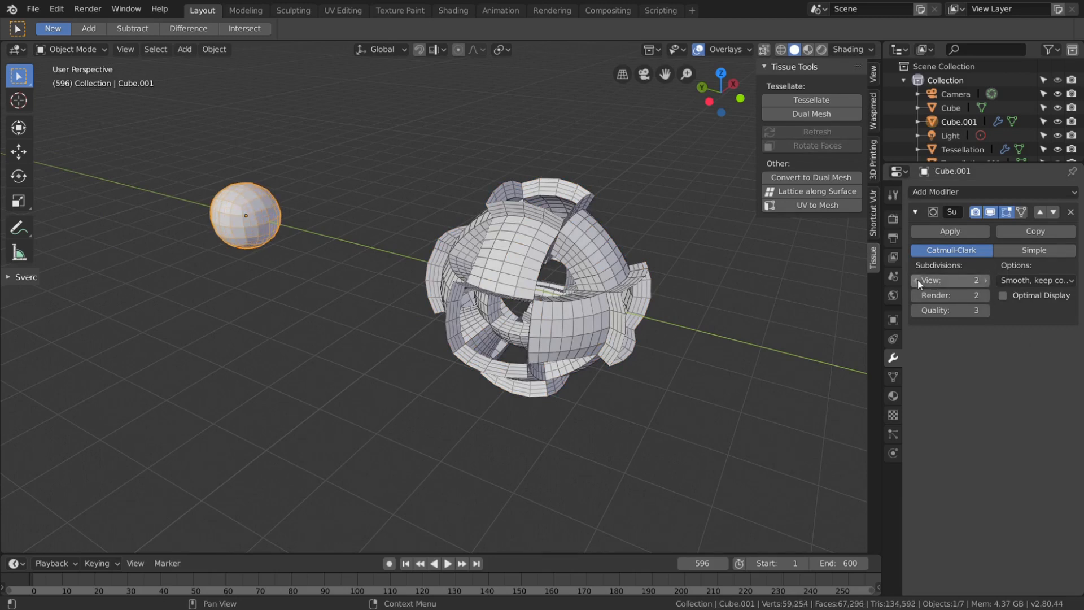
left_click(917, 282)
left_click(998, 193)
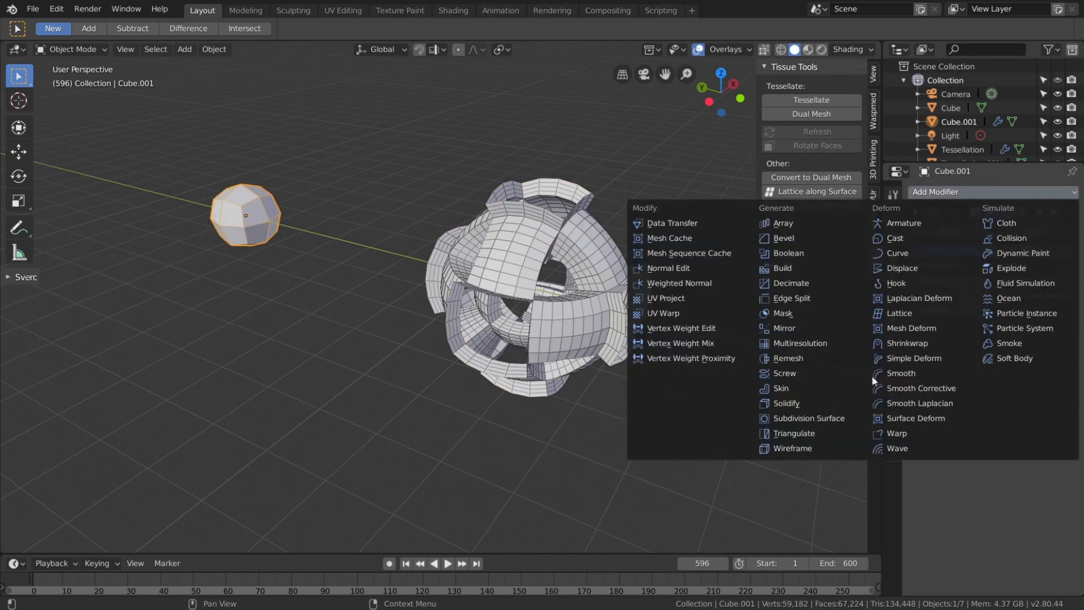
left_click(840, 430)
left_click(1070, 338)
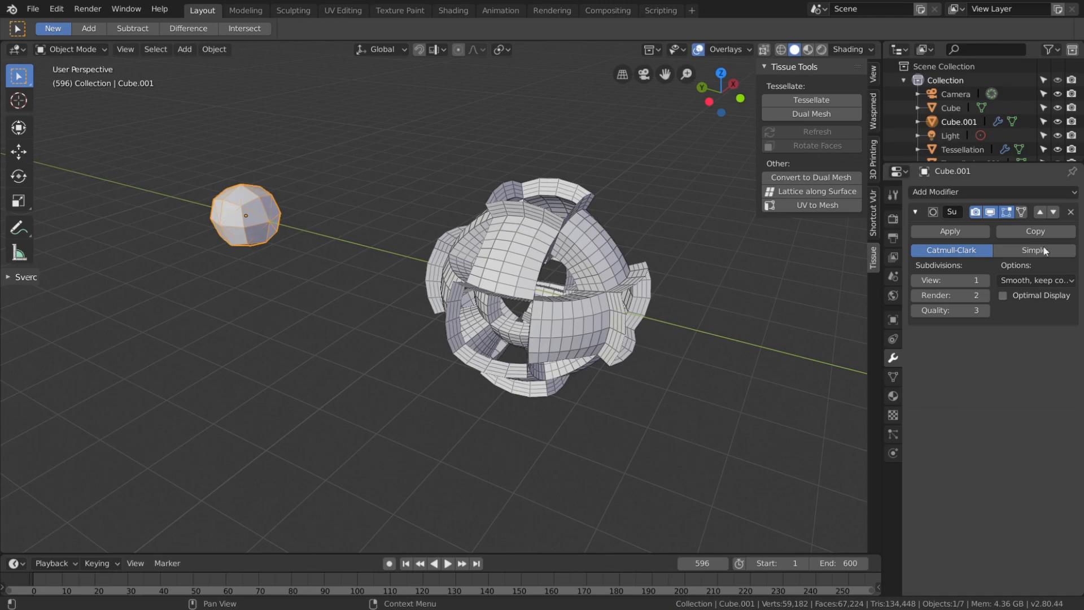
Add a second Subdivision Surface modifier to the base cube and set its View level to 3
left_click(1021, 192)
left_click(820, 419)
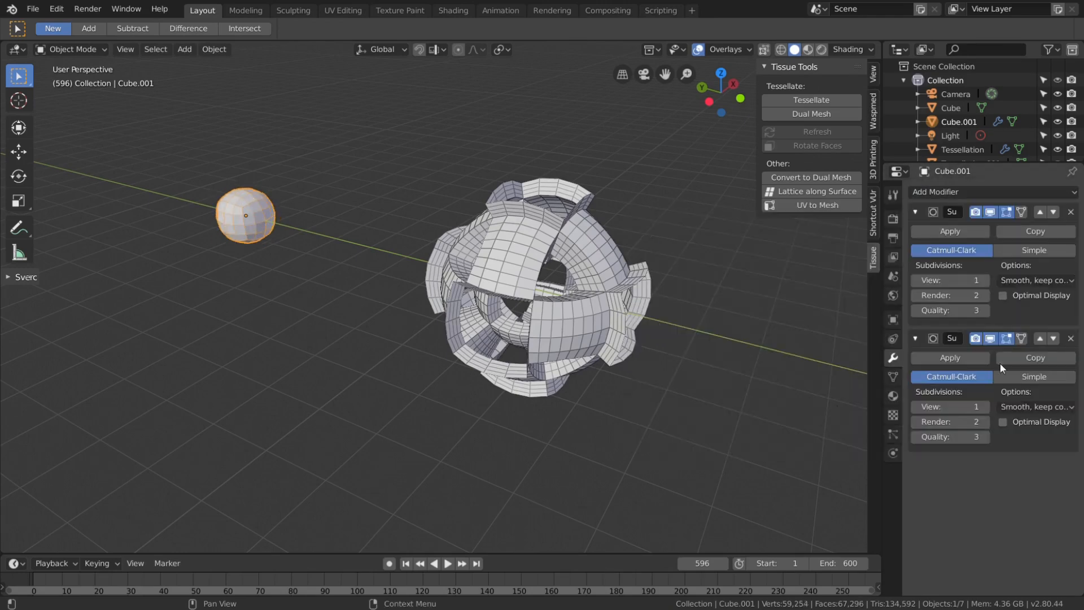
left_click(985, 407)
left_click(985, 407)
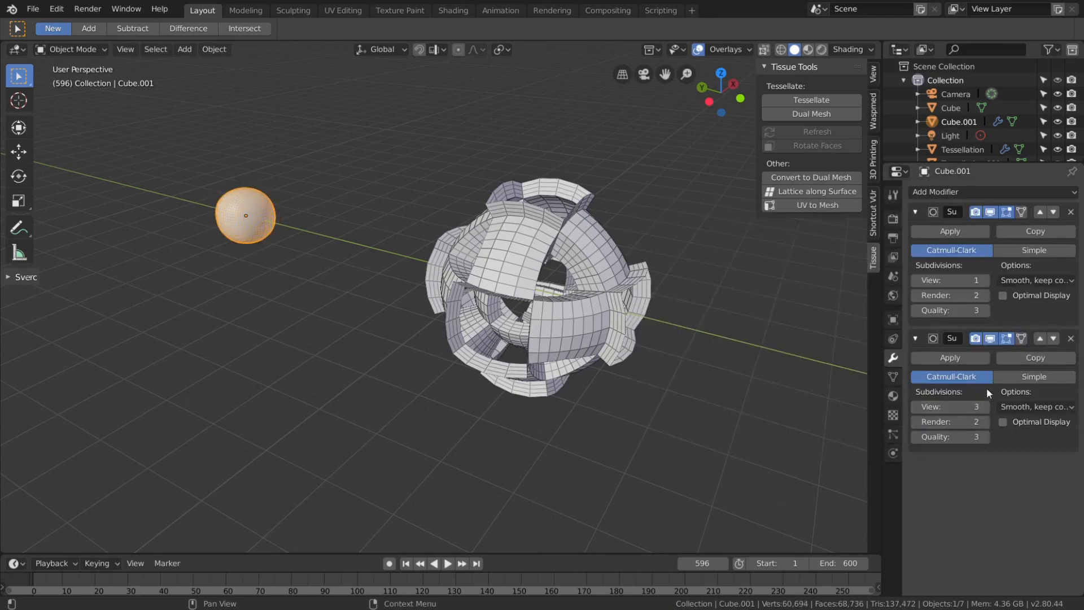
Move the subdivided base cube -3 m along the Y axis, closer to its tessellation
scroll(350, 330, "up", 2)
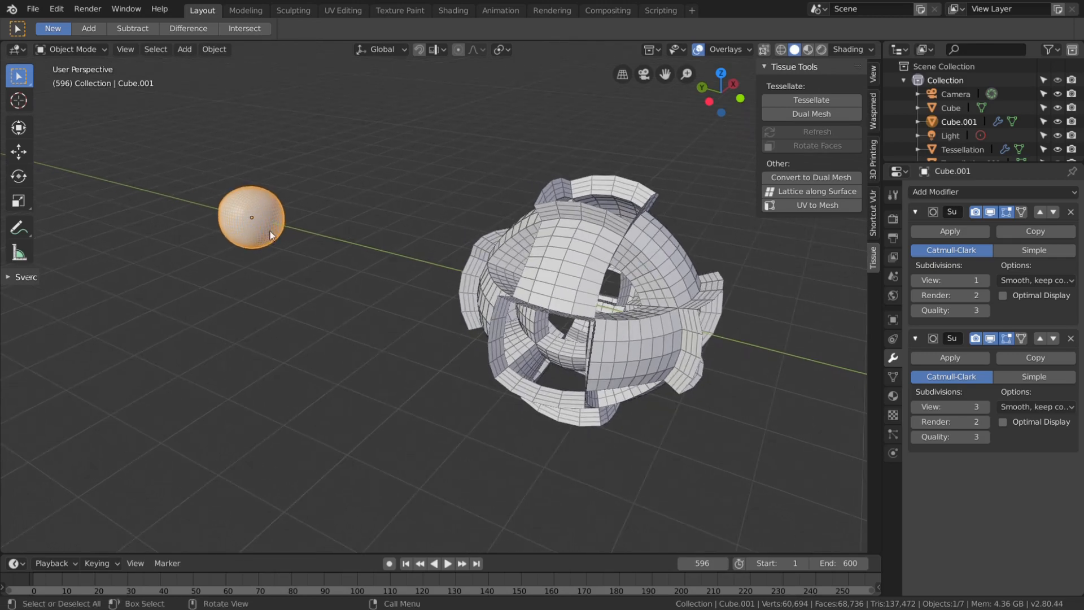
key("g")
key("y")
left_click(385, 272, "ctrl")
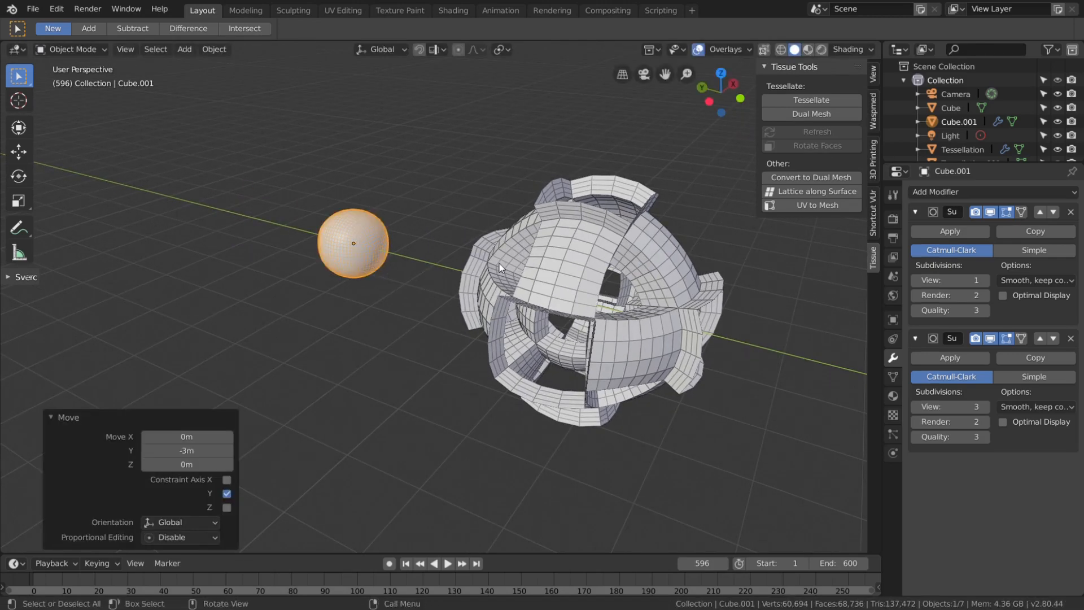
Select the cube's tessellation and refresh it from the twice-subdivided base
middle_click_drag(499, 263, 446, 271, "shift")
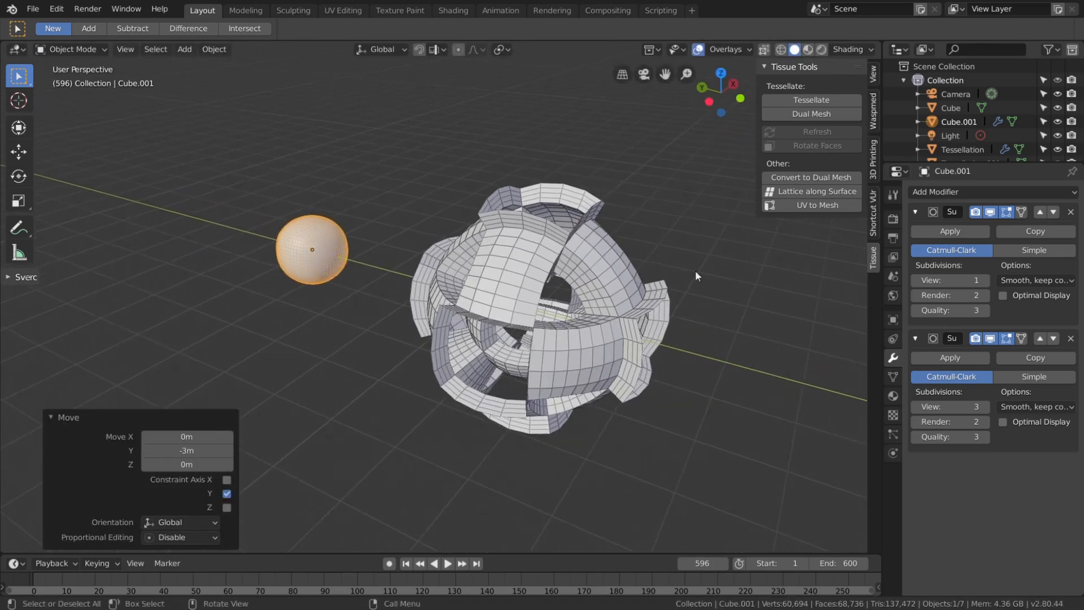
left_click(572, 339)
left_click(838, 131)
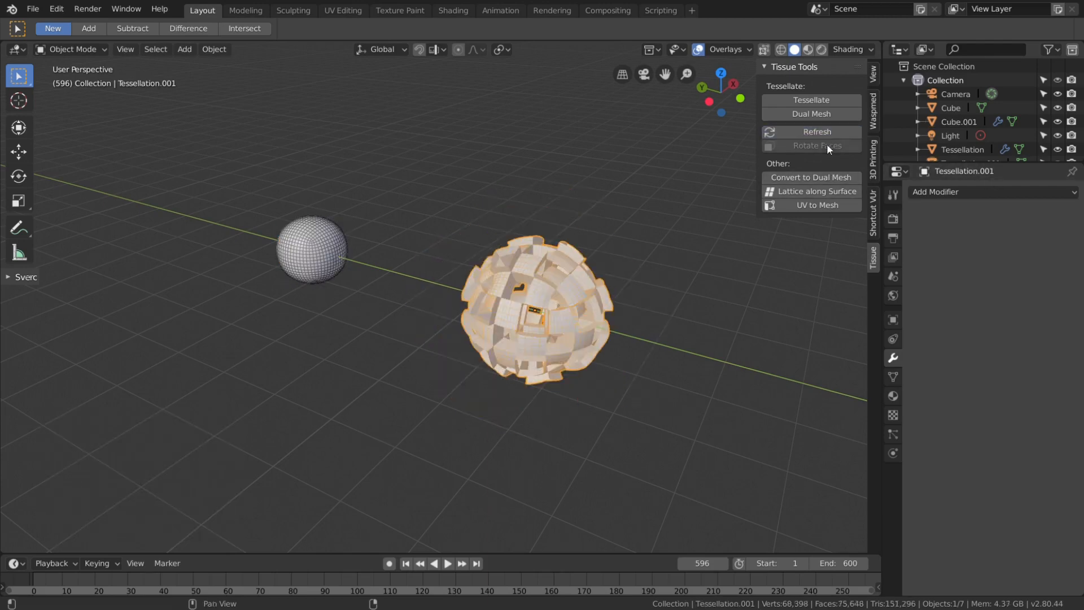
Examine the refreshed tessellation from several angles and compare it with the base cube's control mesh and subdivision settings
left_click(594, 236)
scroll(577, 248, "up", 1)
left_click(307, 265)
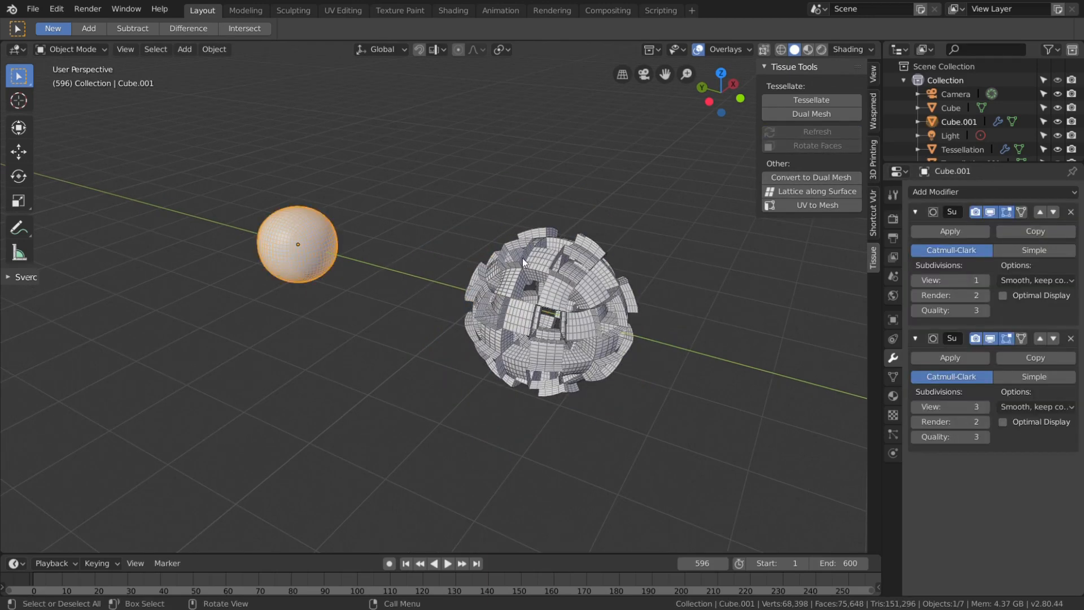
middle_click_drag(523, 261, 471, 278, "shift")
key("Tab")
key("Tab")
scroll(531, 318, "up", 1)
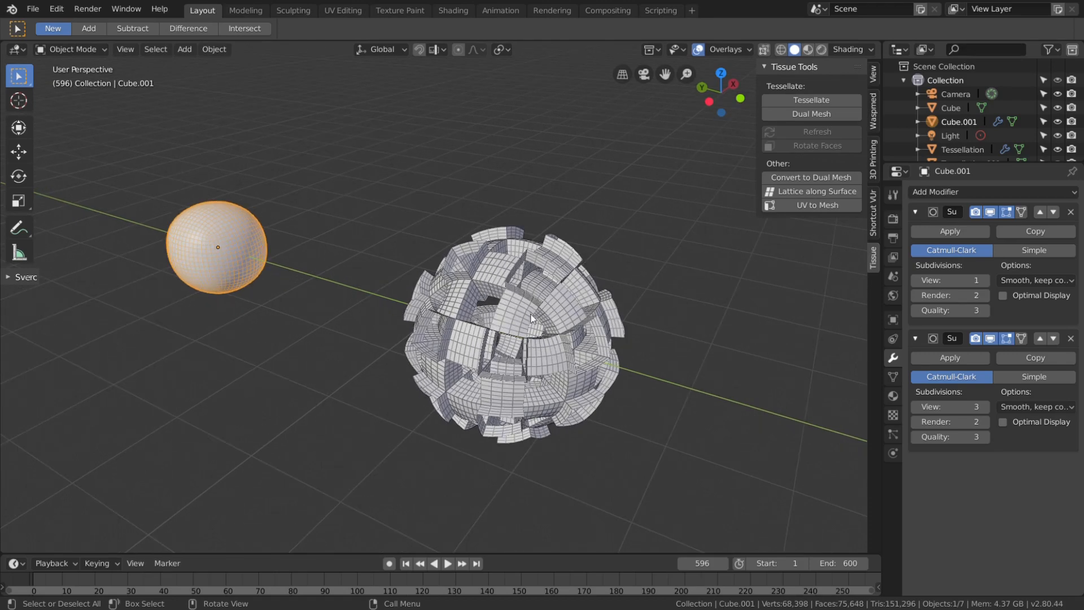
middle_click_drag(531, 310, 508, 308)
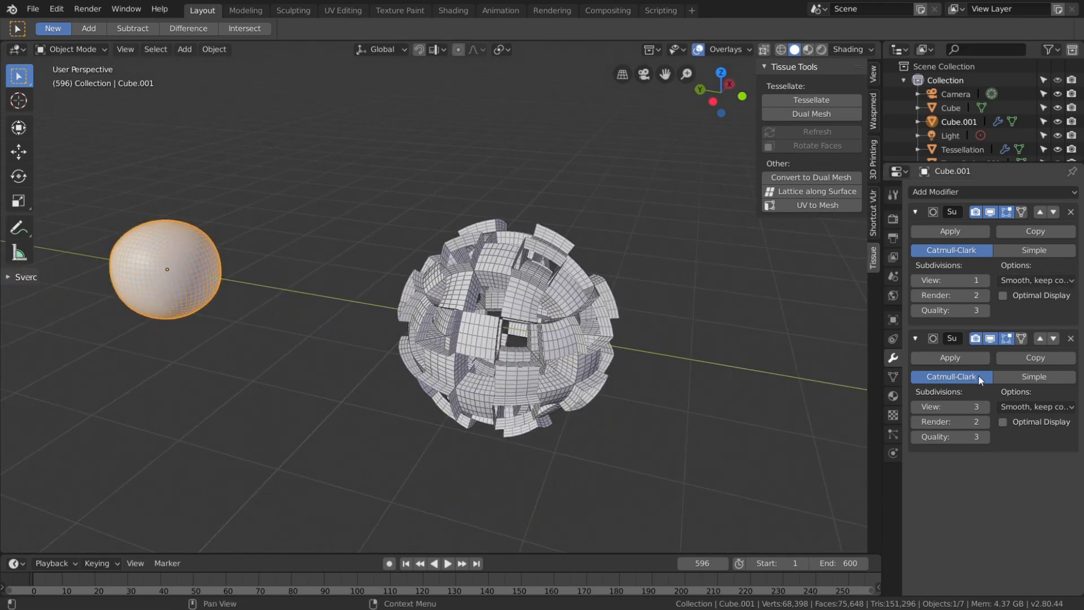
middle_click_drag(490, 369, 530, 321)
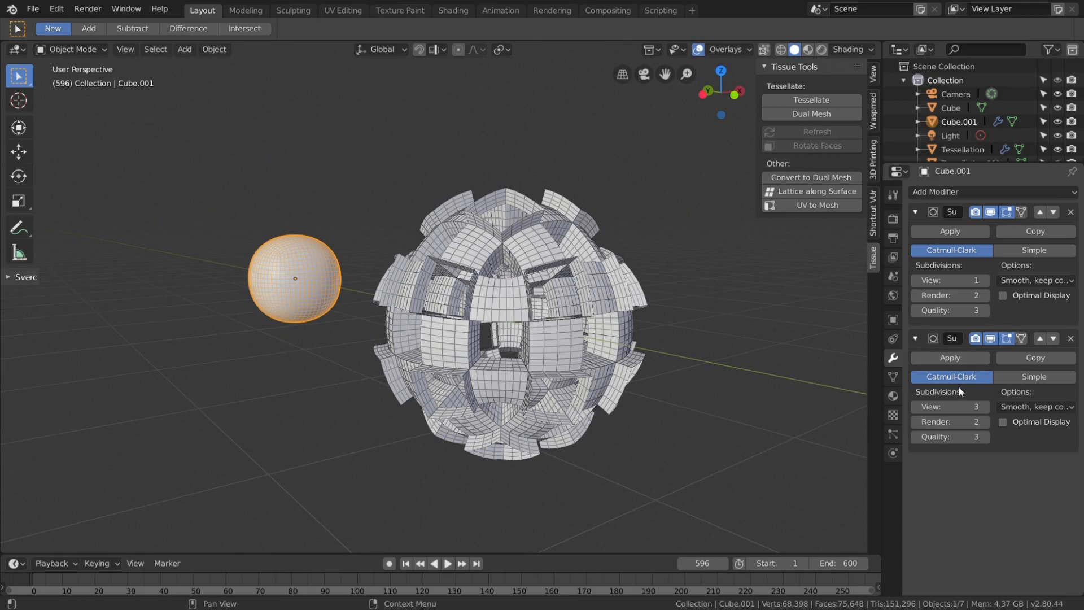
mouse_move(451, 373)
middle_mouse_down()
mouse_move(446, 364)
mouse_move(468, 380)
middle_mouse_up()
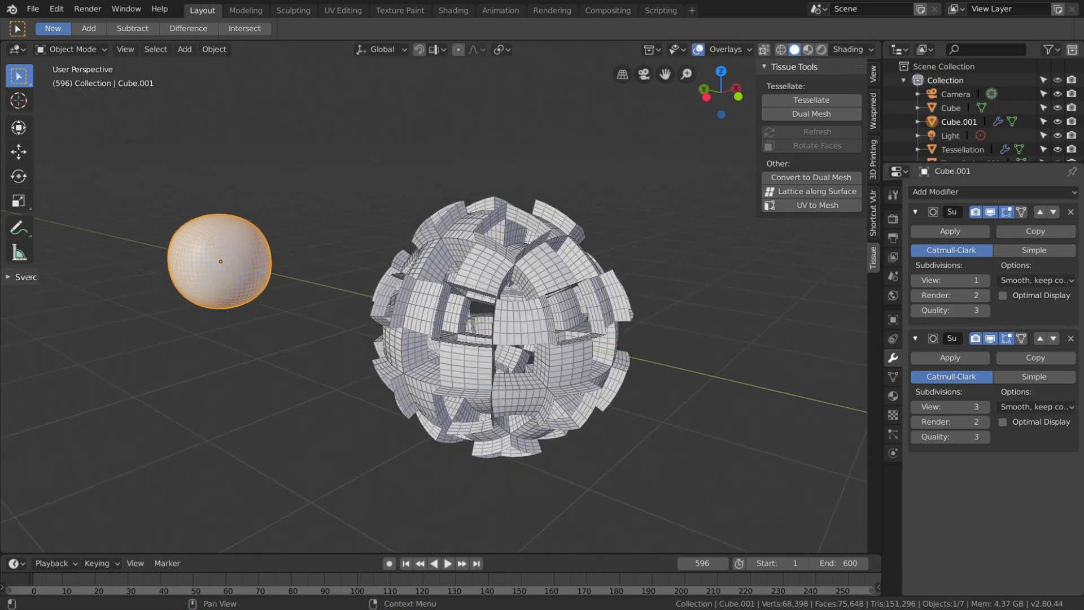
Replace the base cube's second Subdivision Surface modifier with a Wireframe modifier of thickness 0.2641
left_click(1071, 338)
left_click(993, 192)
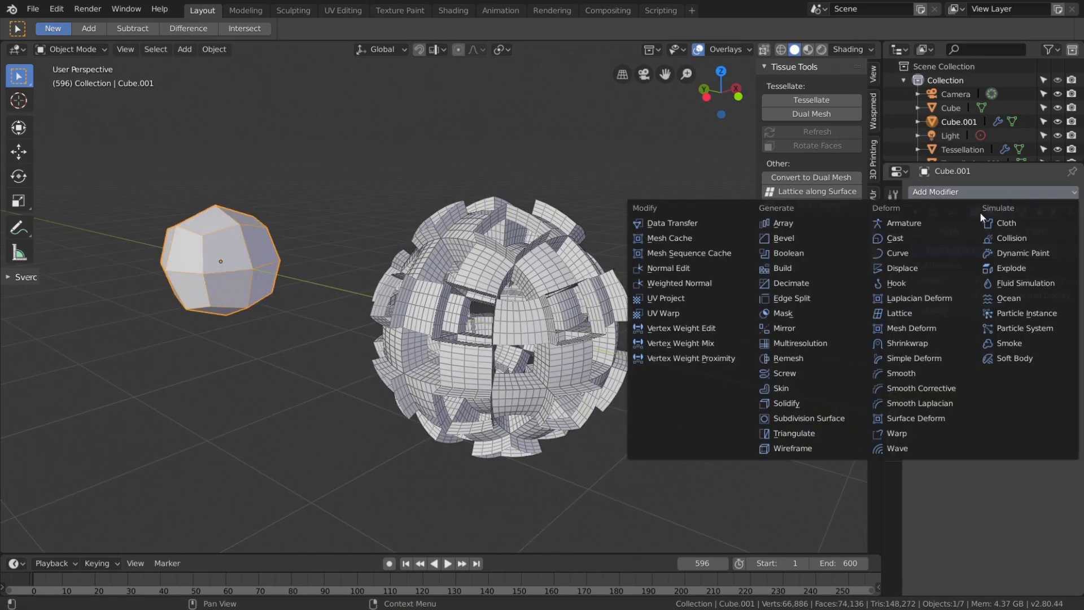
left_click(808, 446)
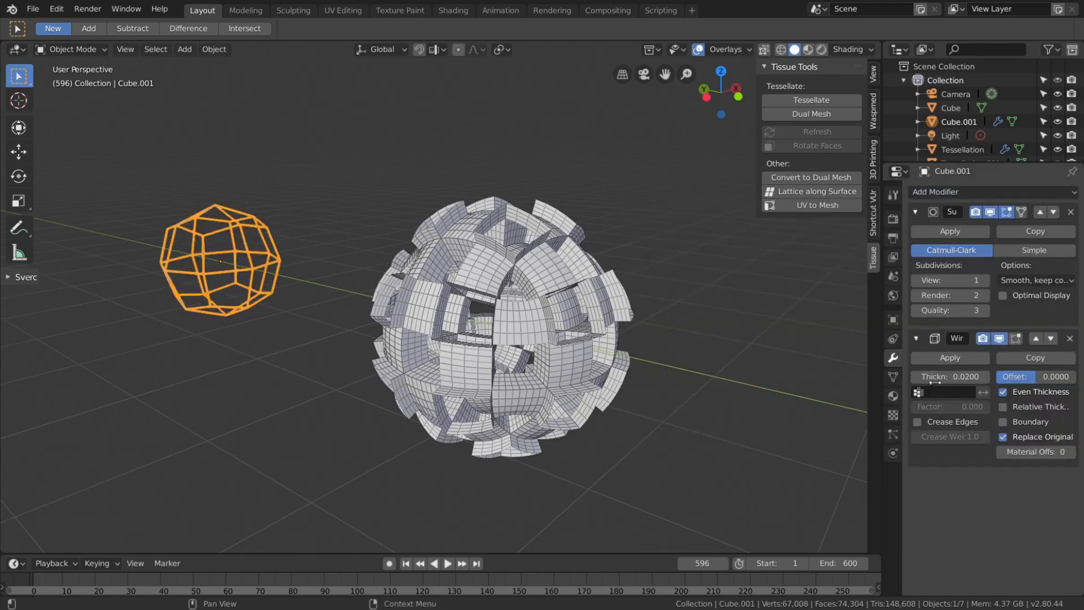
left_click_drag(954, 376, 983, 376)
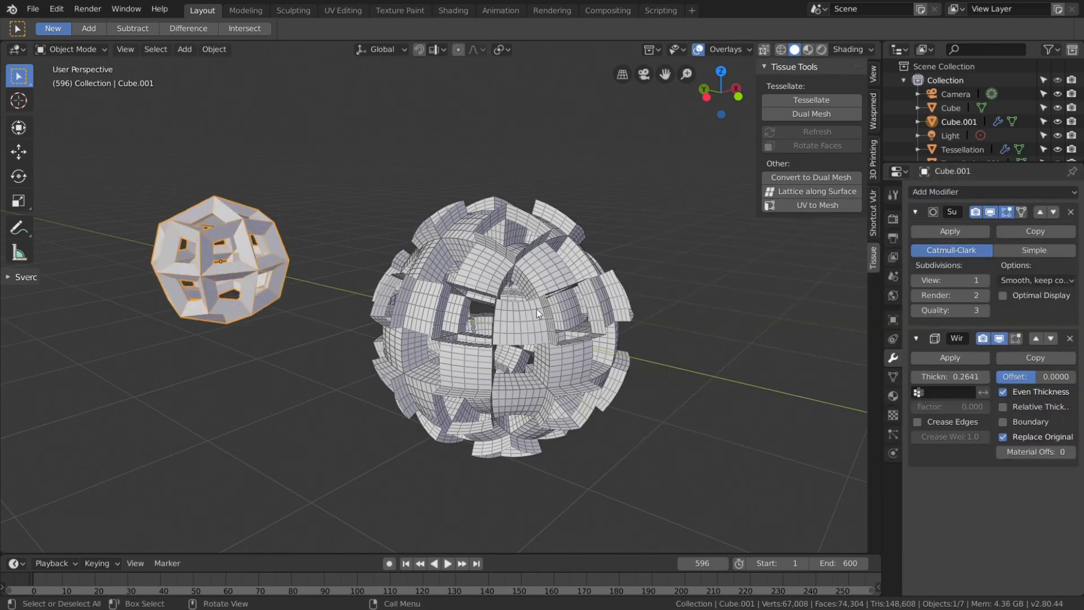
Try to refresh the cube's tessellation from the wireframed base
left_click(625, 230)
left_click(811, 131)
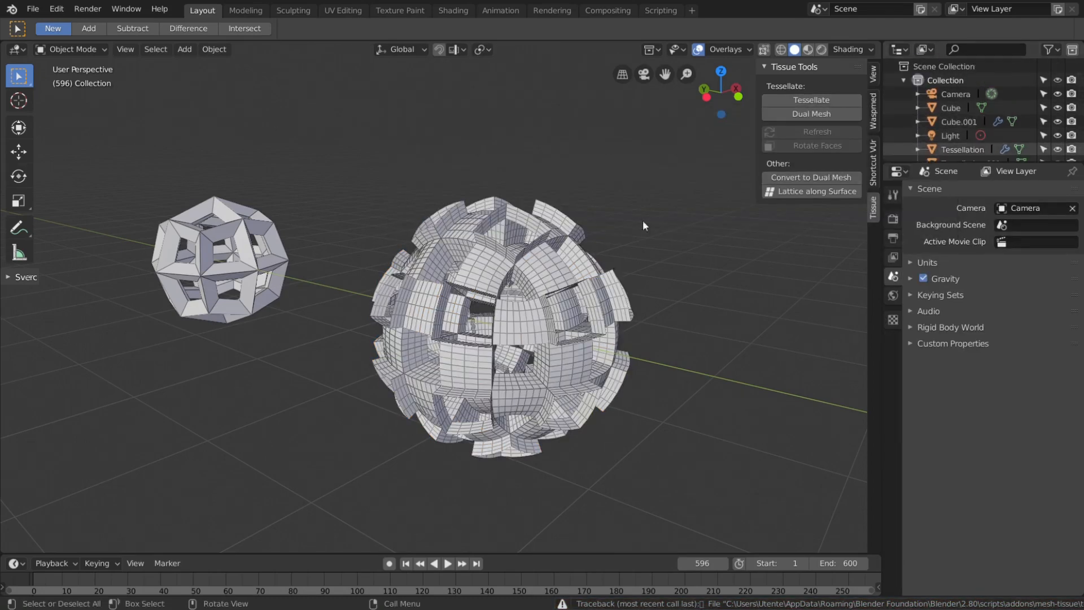
middle_click_drag(645, 226, 728, 172)
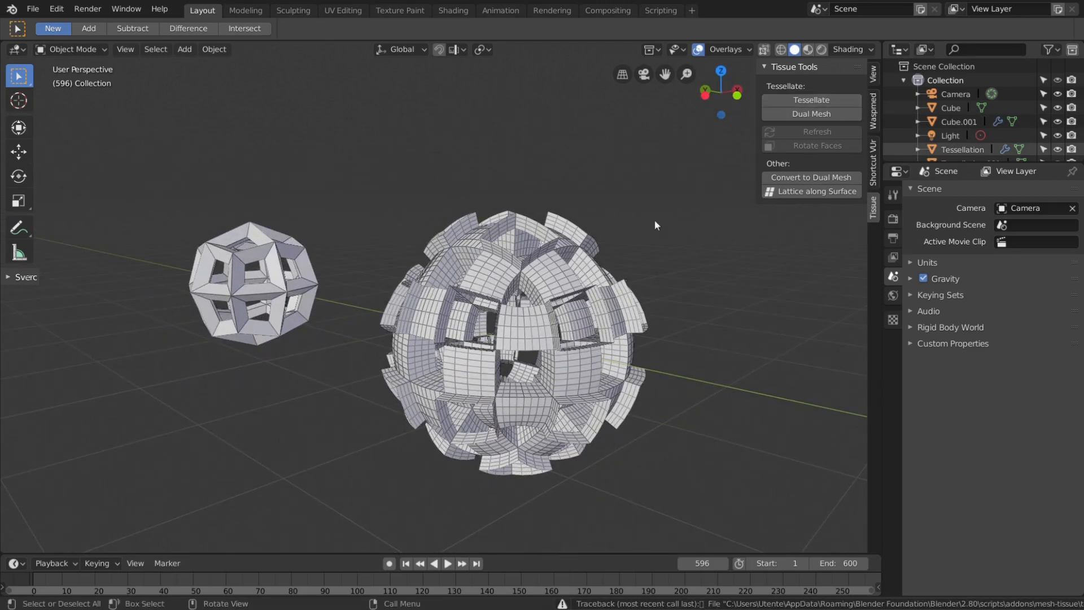
middle_click_drag(655, 219, 527, 314)
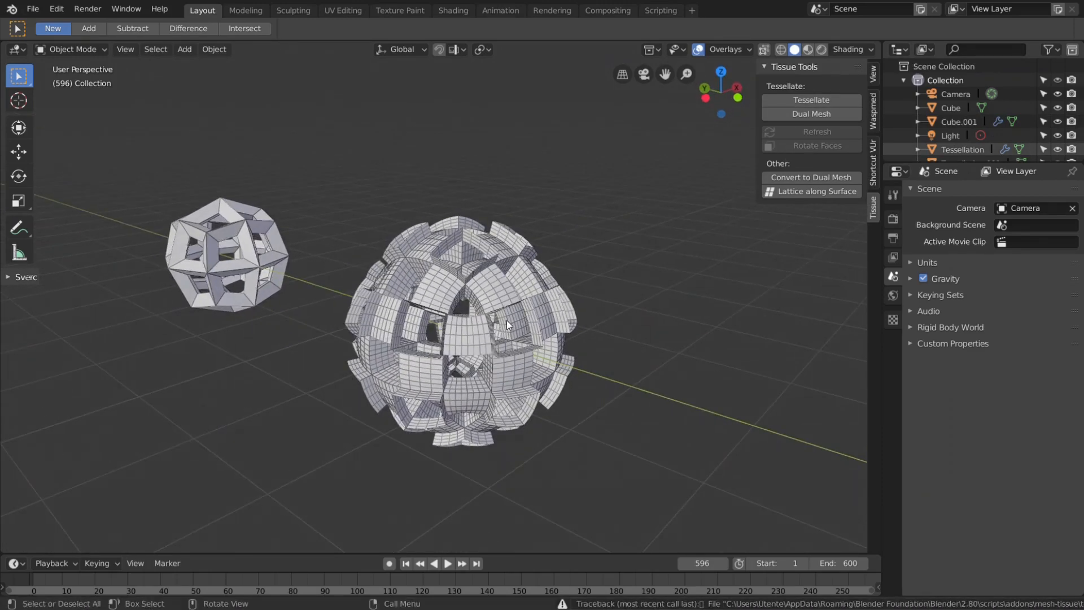
left_click(481, 304)
Add a Subdivision Surface modifier after the base cube's Wireframe modifier and set its View level to 4
left_click(215, 287)
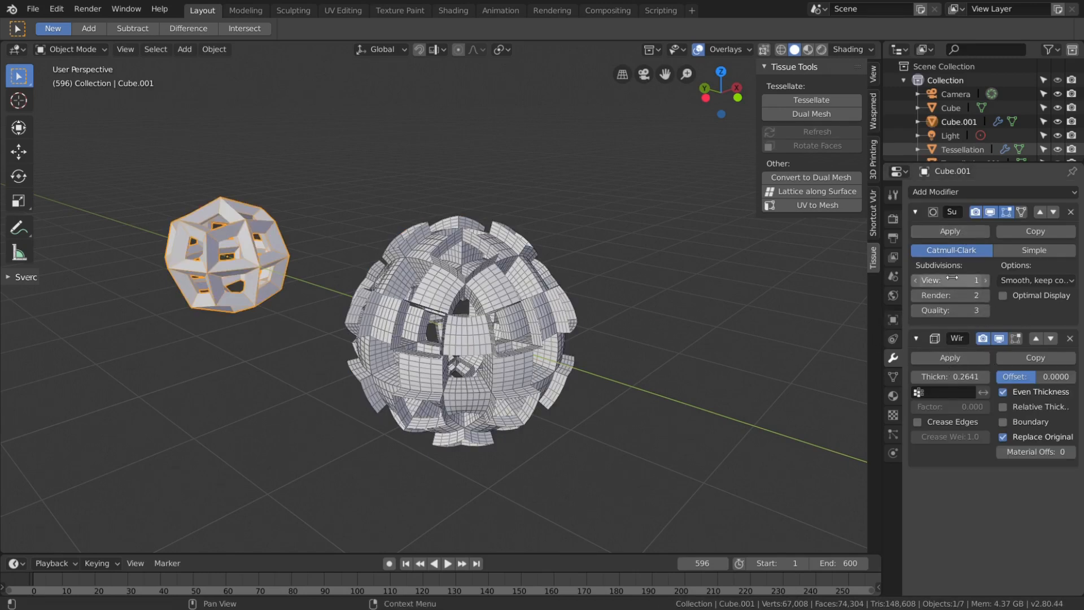
left_click(963, 193)
left_click(802, 418)
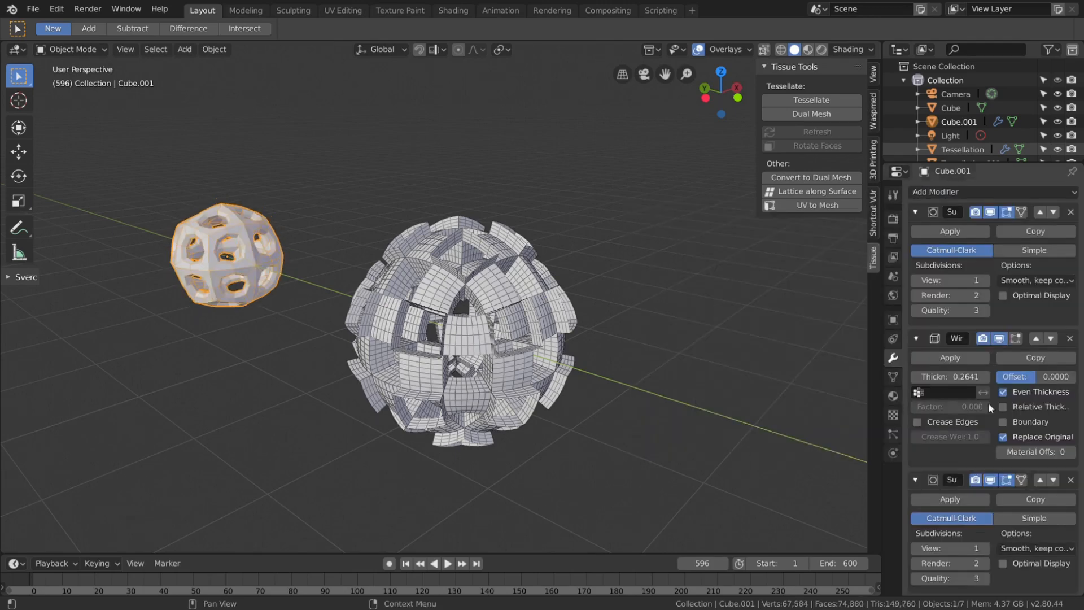
left_click(985, 548)
left_click(984, 548)
left_click(985, 548)
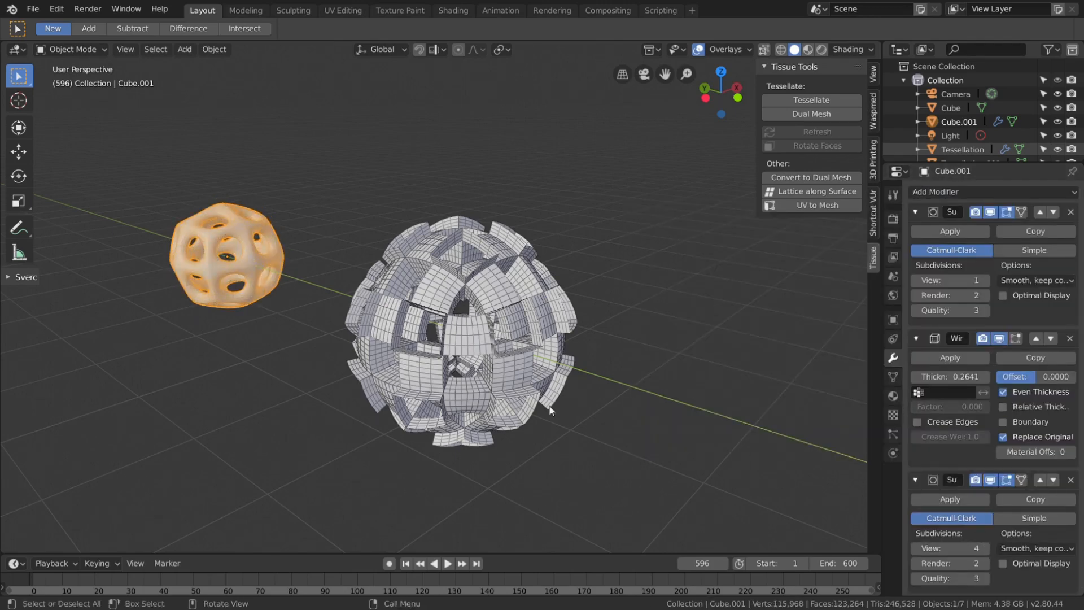
Select the cube's tessellation and refresh it from the smoothed wireframe base
left_click(553, 346)
left_click(809, 131)
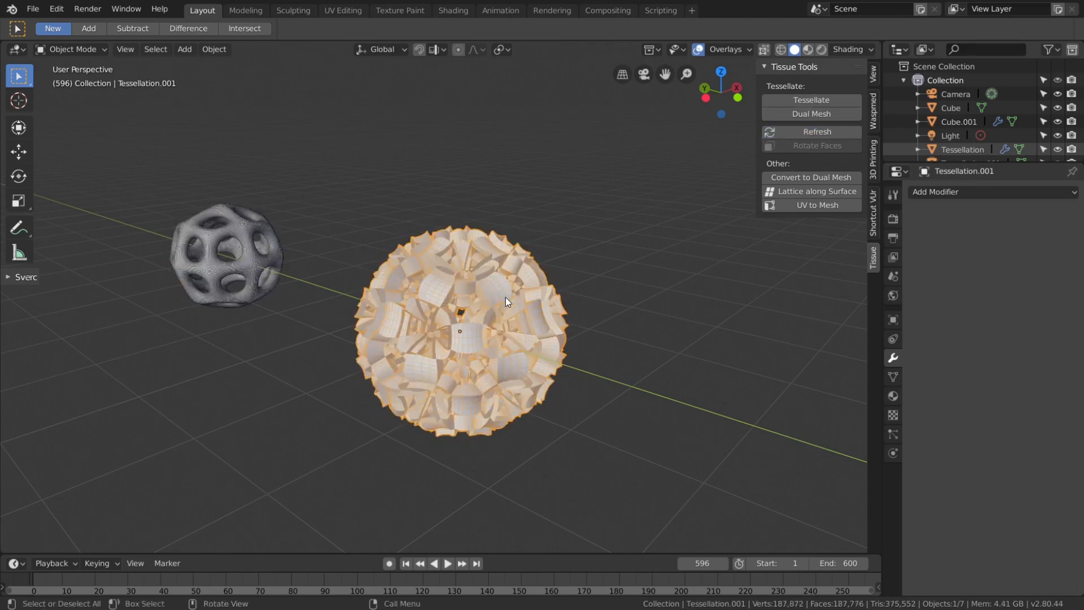
Set the cube tessellation's proportional thickness scale to 0.20 in its Tissue settings
left_click(599, 232)
scroll(499, 290, "up", 2)
middle_click_drag(493, 289, 482, 268)
left_click(481, 268)
left_click(893, 376)
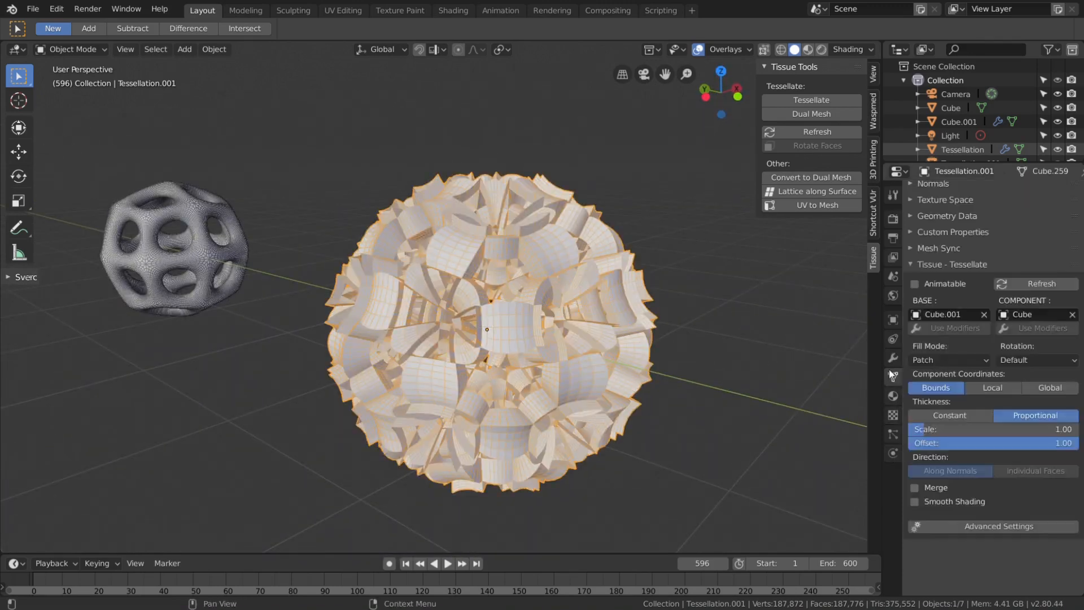
scroll(999, 407, "up", 2)
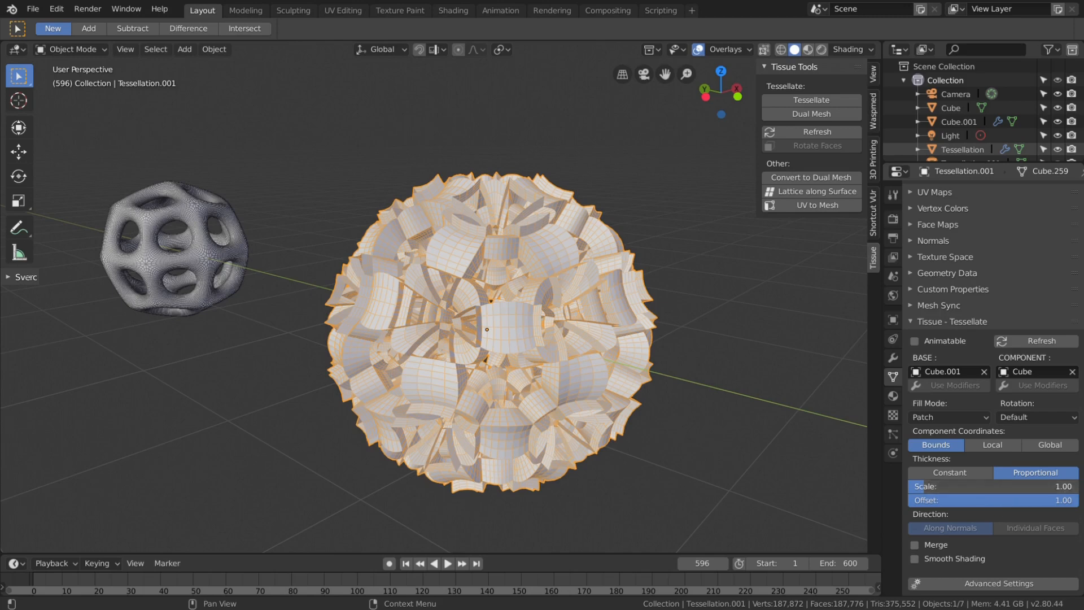
left_click(994, 489)
key("Return")
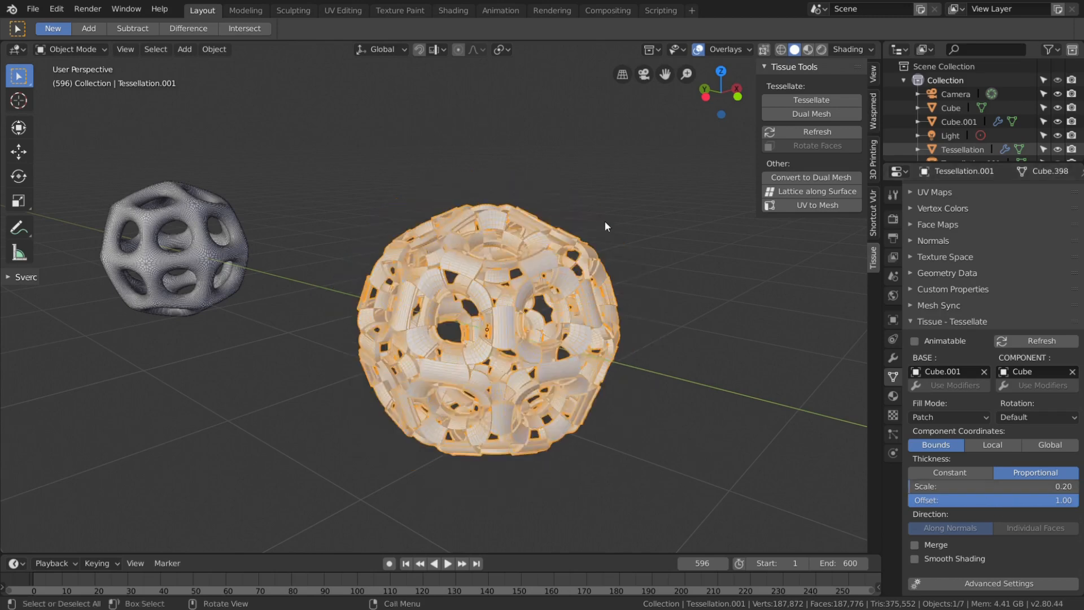
Examine the thinner overlapping bands of the cube's tessellation up close
left_click(615, 154)
middle_click_drag(614, 155, 518, 232)
scroll(499, 311, "up", 10)
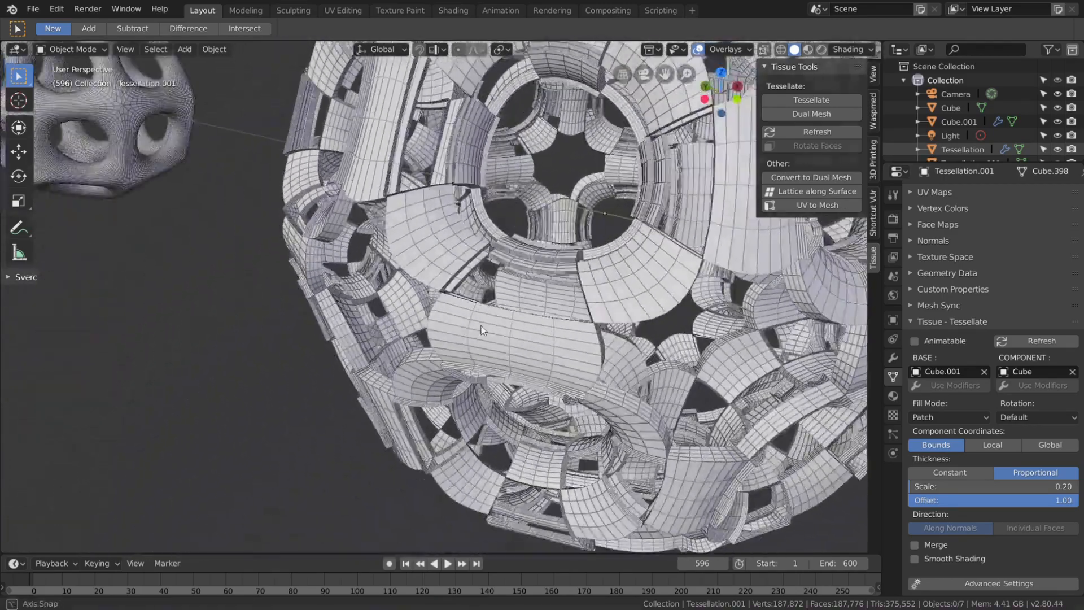
scroll(537, 235, "down", 3)
middle_click_drag(483, 331, 487, 223)
scroll(381, 270, "down", 5)
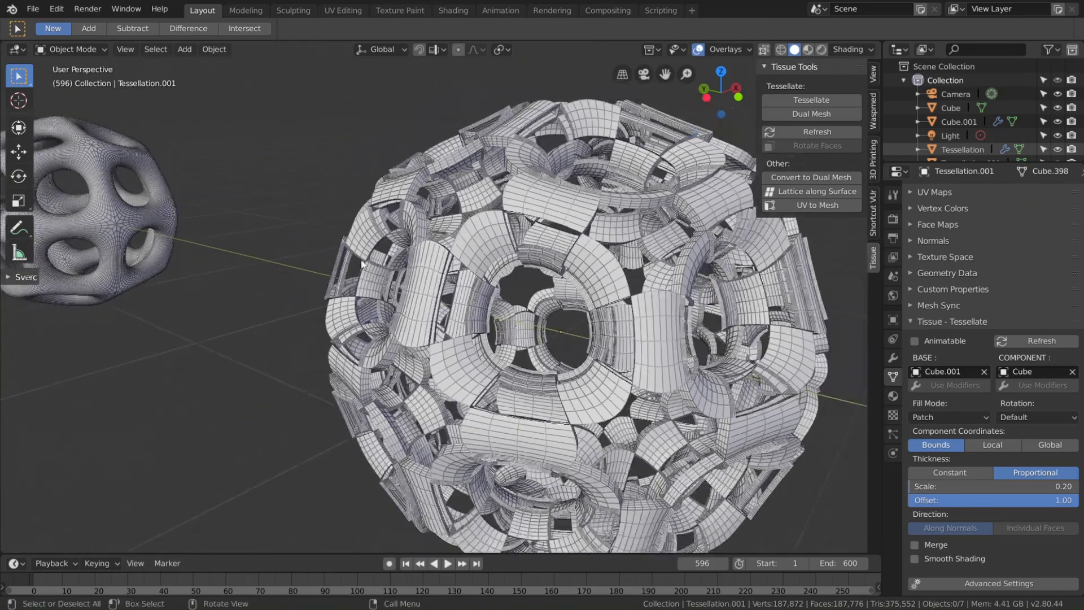
Enable Optimal Display on the base cube's last Subdivision Surface modifier and frame the base cube to check its edges
left_click(109, 241)
key("Tab")
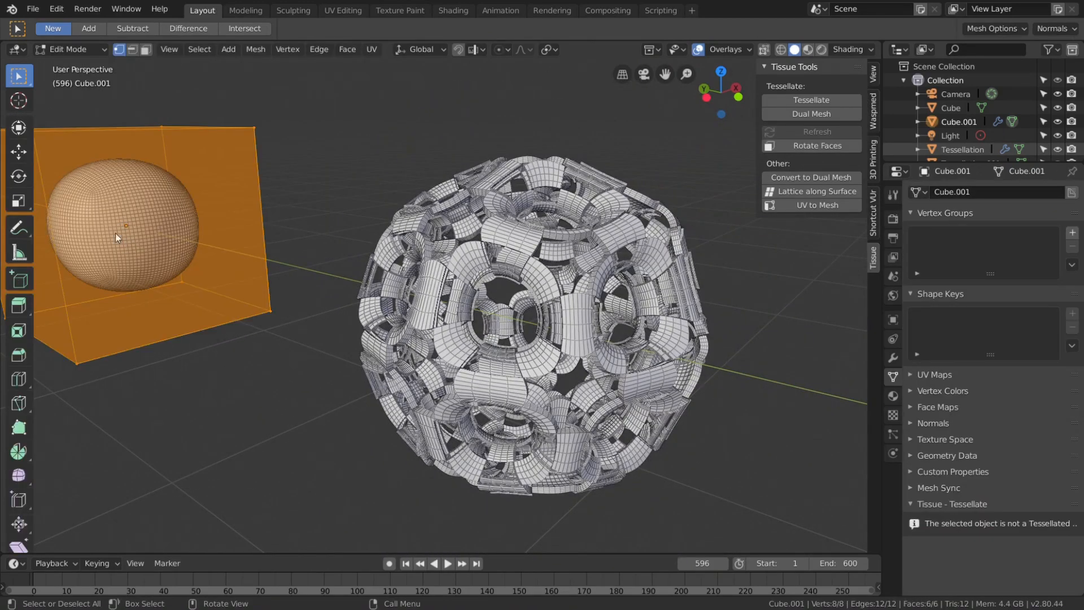
key("Tab")
left_click(893, 357)
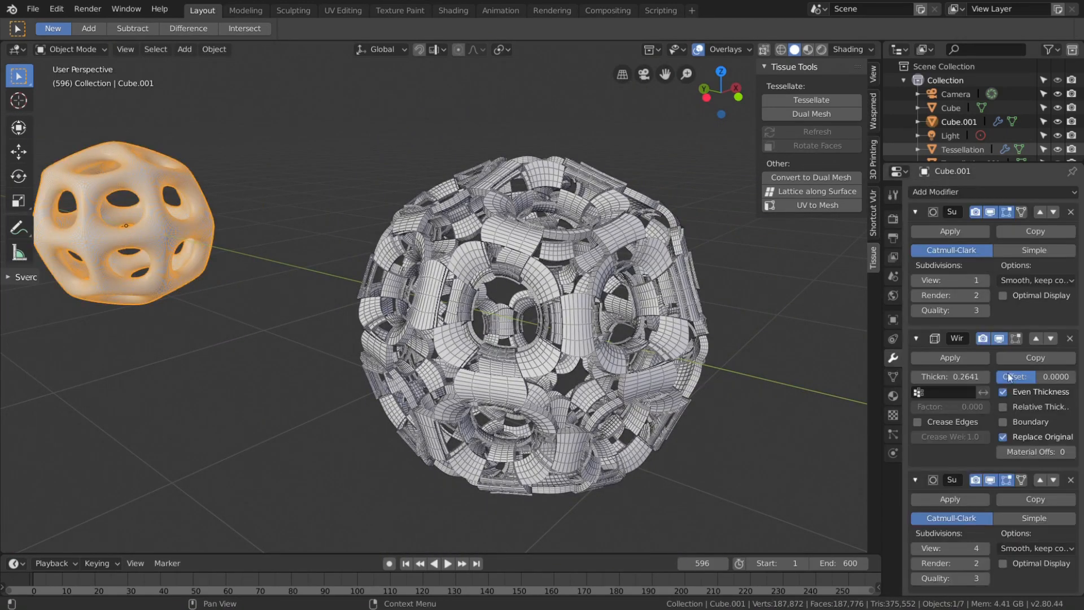
left_click(1004, 563)
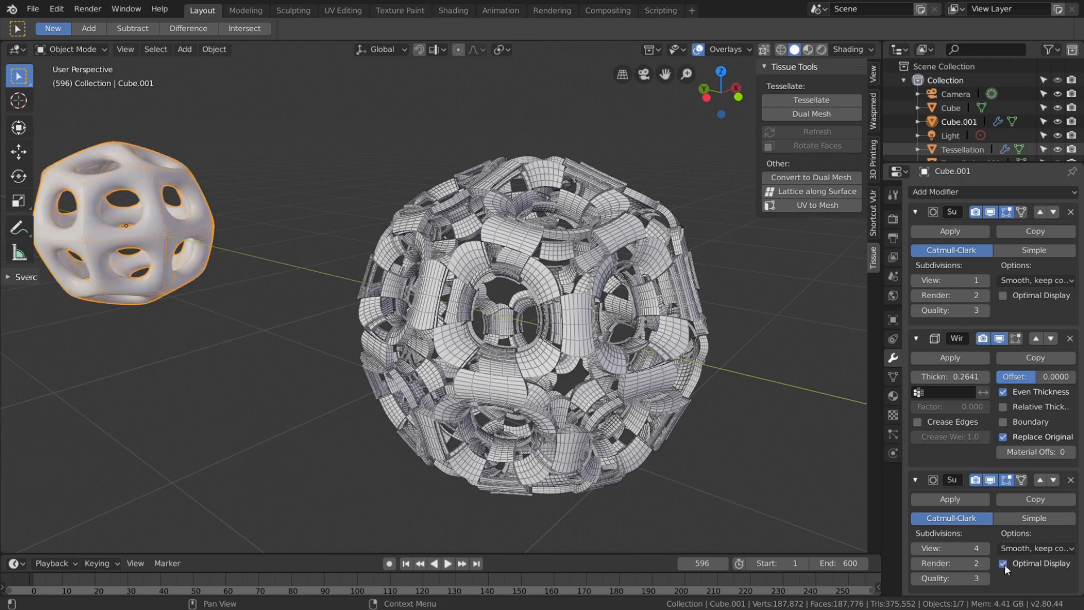
left_click(272, 232)
middle_click_drag(272, 232, 571, 307, "shift")
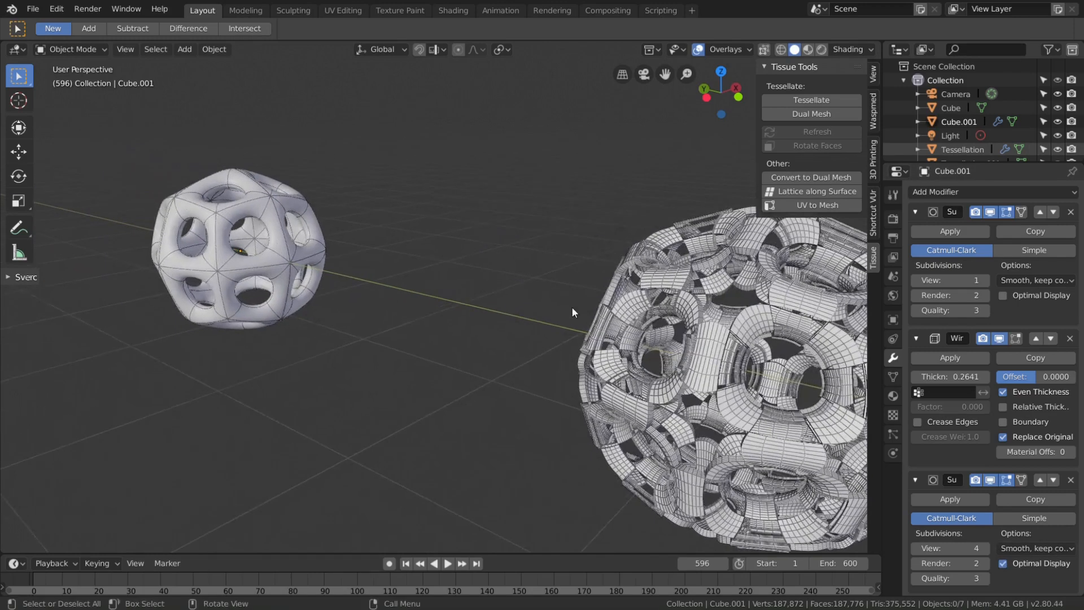
left_click(283, 278)
key("KP_Decimal")
left_click(119, 165)
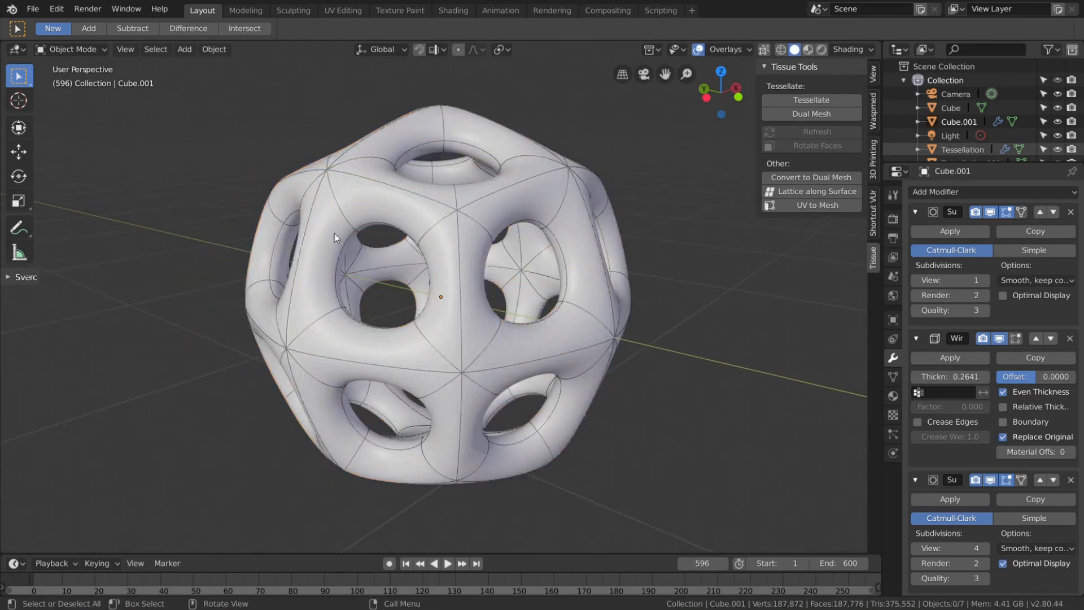
middle_click_drag(445, 300, 387, 274, "shift")
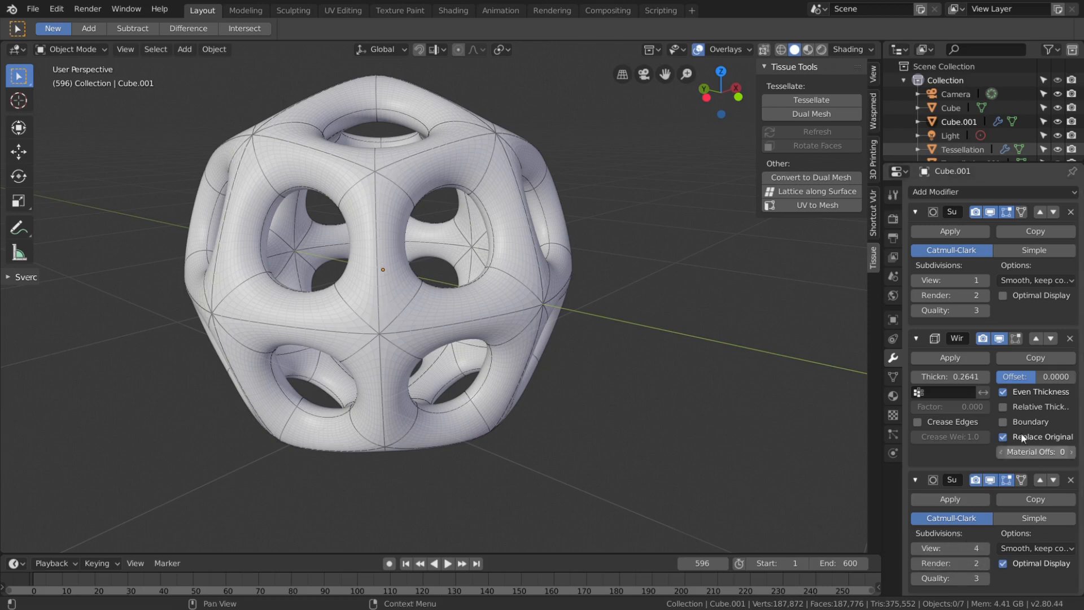
Add a Wave modifier to the base cube
left_click(963, 192)
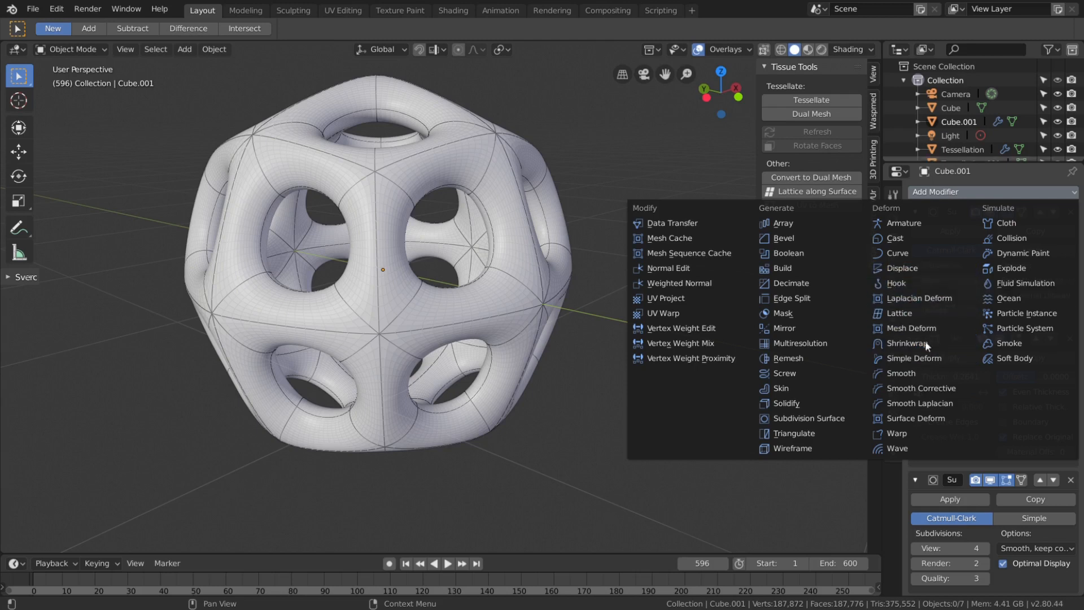
left_click(903, 449)
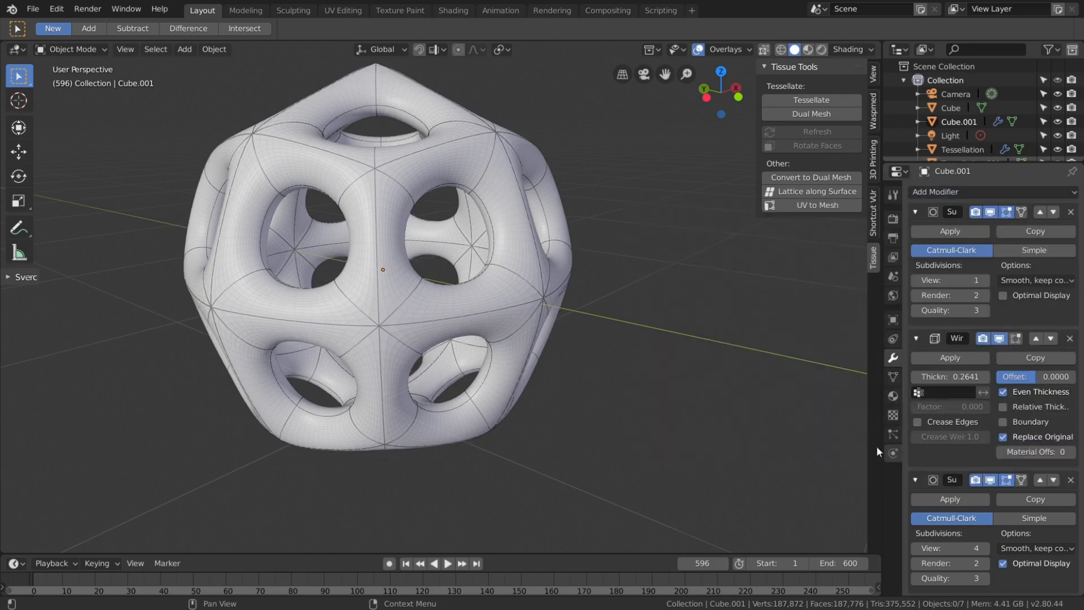
scroll(727, 417, "down", 5)
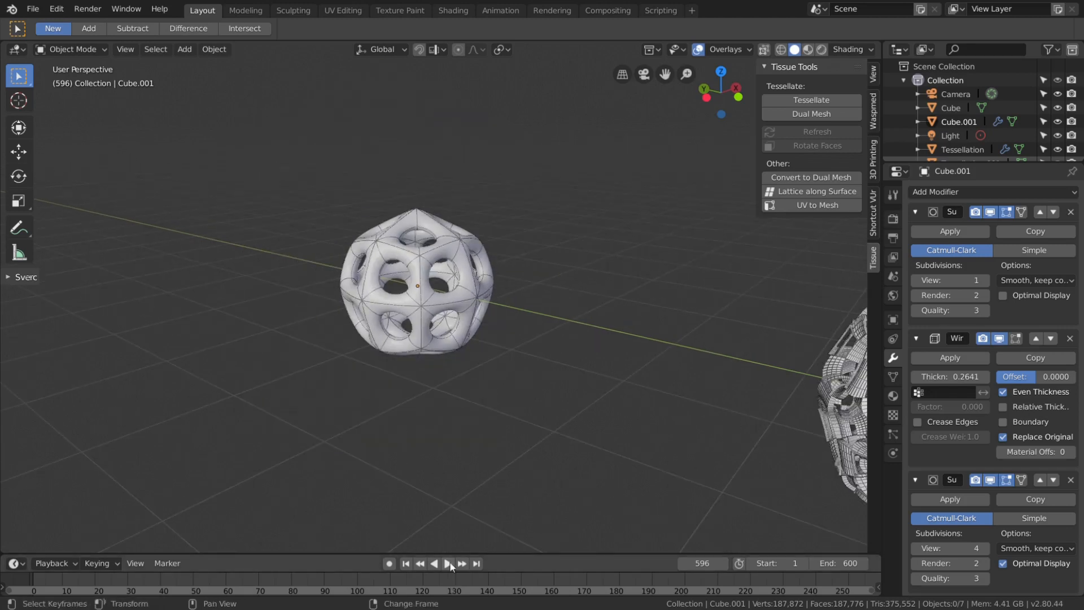
Play the animation to preview the wave on the base cube and stop it at frame 11
left_click(449, 563)
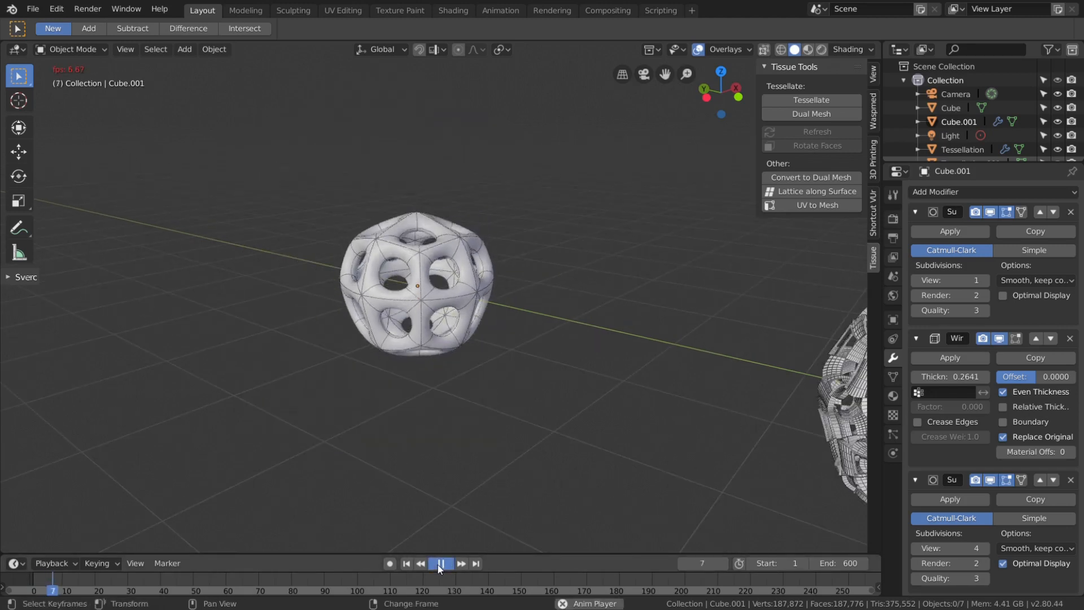
left_click(439, 564)
left_click(444, 564)
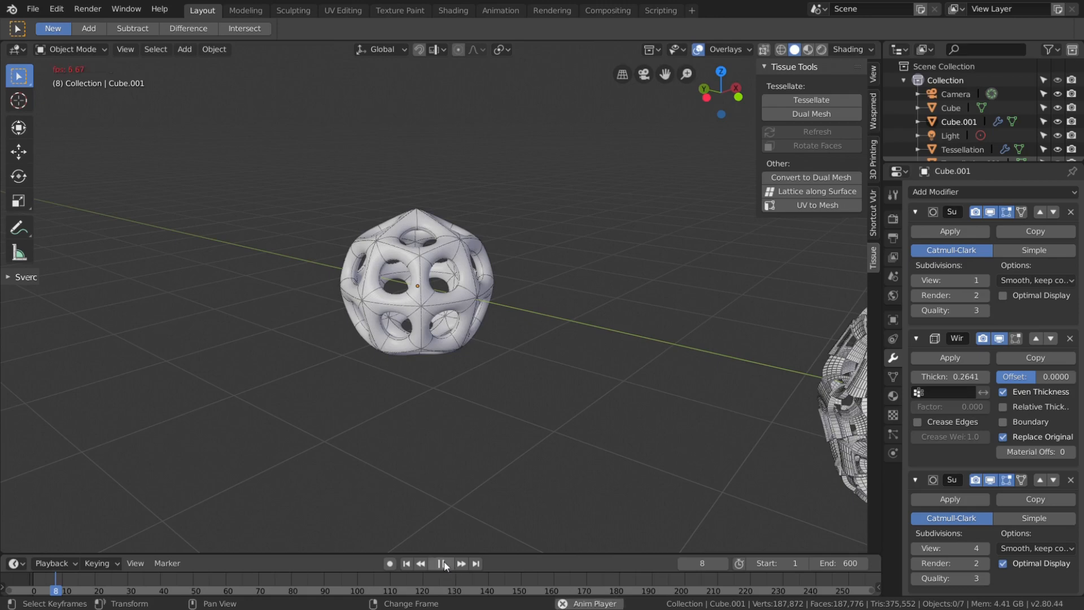
left_click(440, 563)
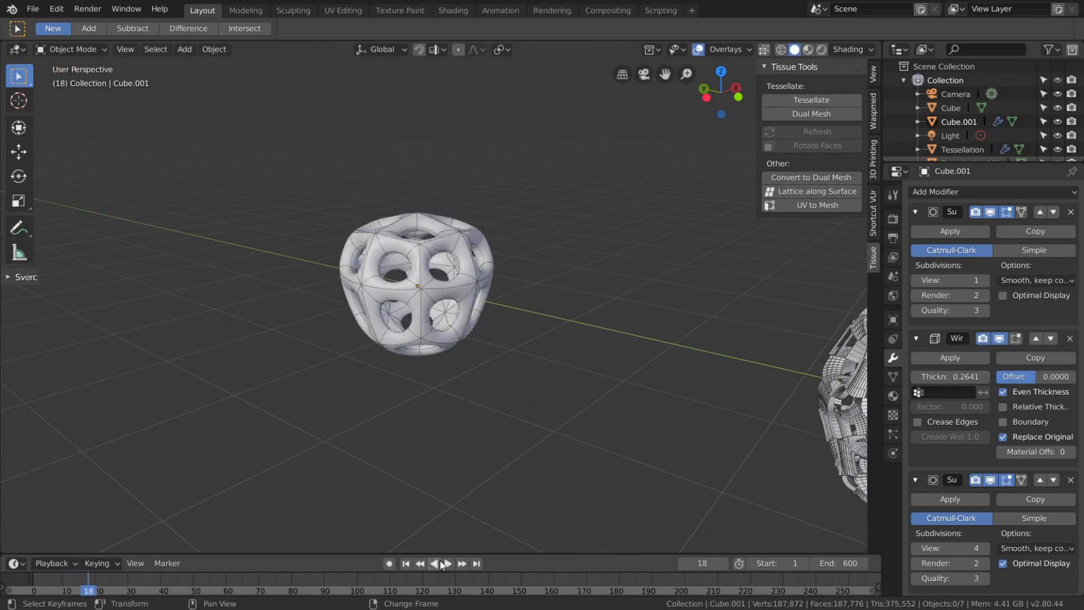
left_click(439, 563)
left_click(439, 563)
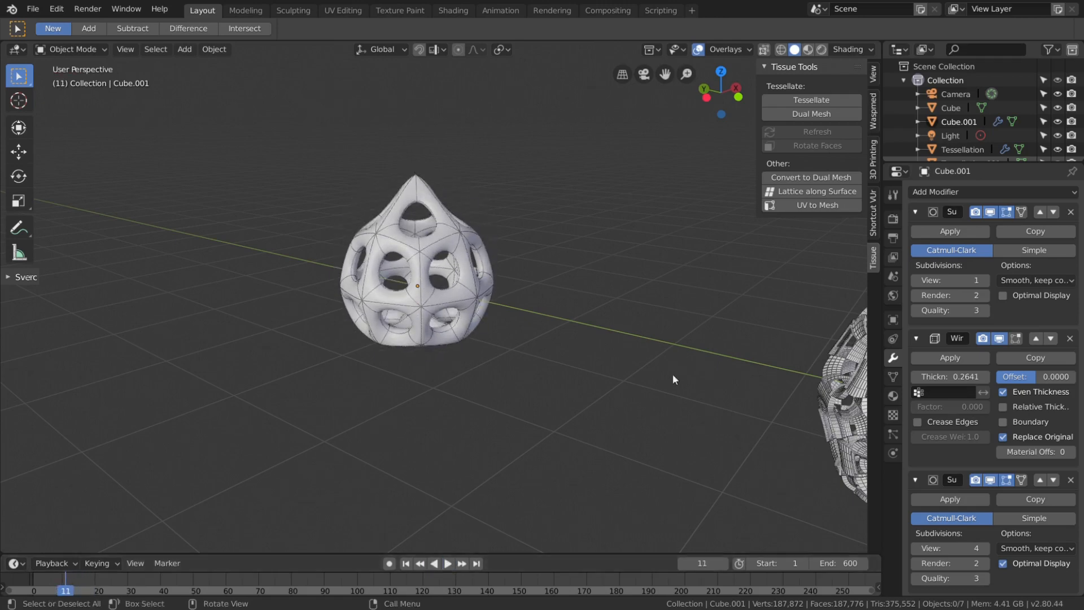
Select the cube's tessellation and refresh it from the wave-deformed base
middle_click_drag(672, 373, 554, 311)
scroll(555, 310, "up", 3)
left_click(628, 342)
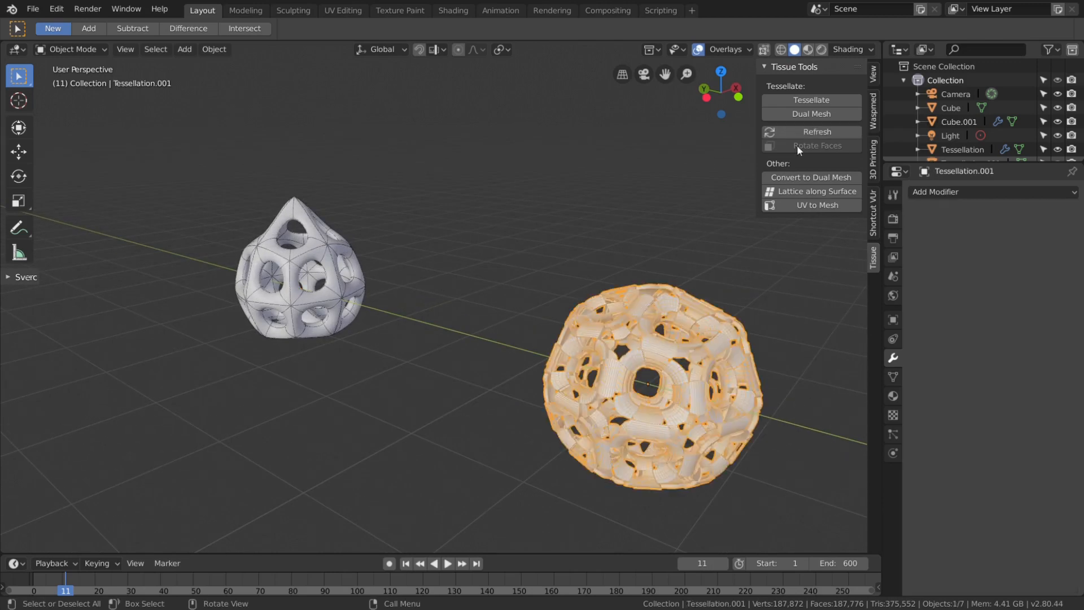
left_click(813, 134)
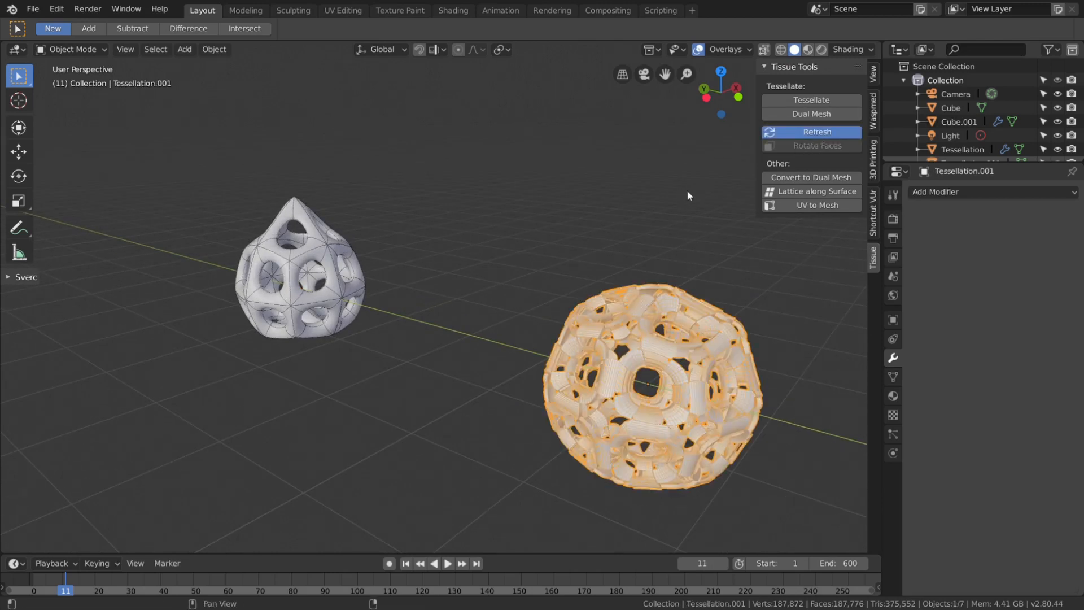
left_click(584, 186)
scroll(497, 222, "up", 5)
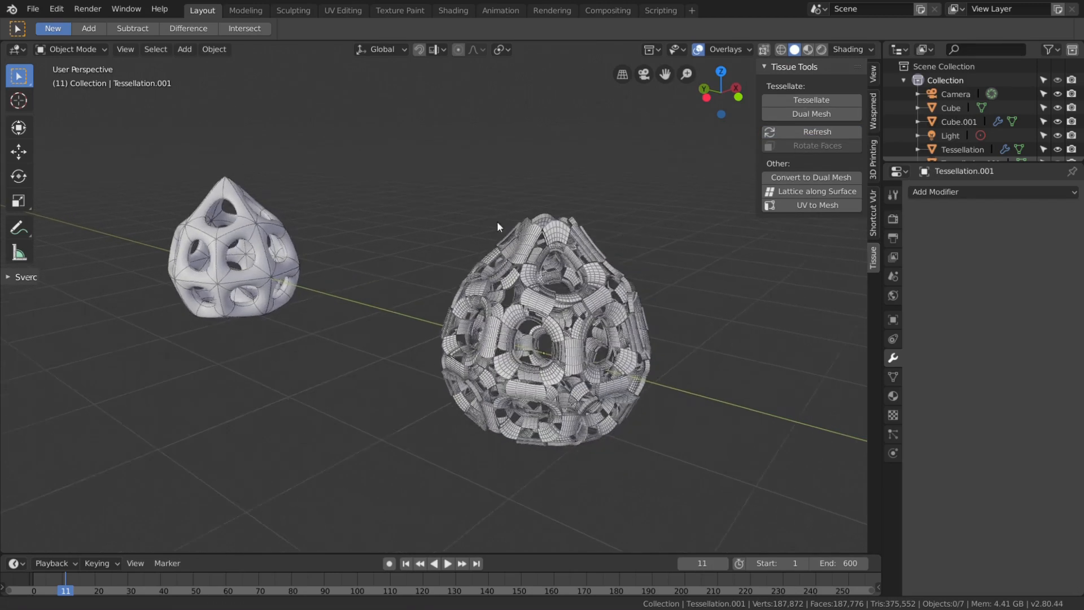
middle_click_drag(558, 242, 259, 234)
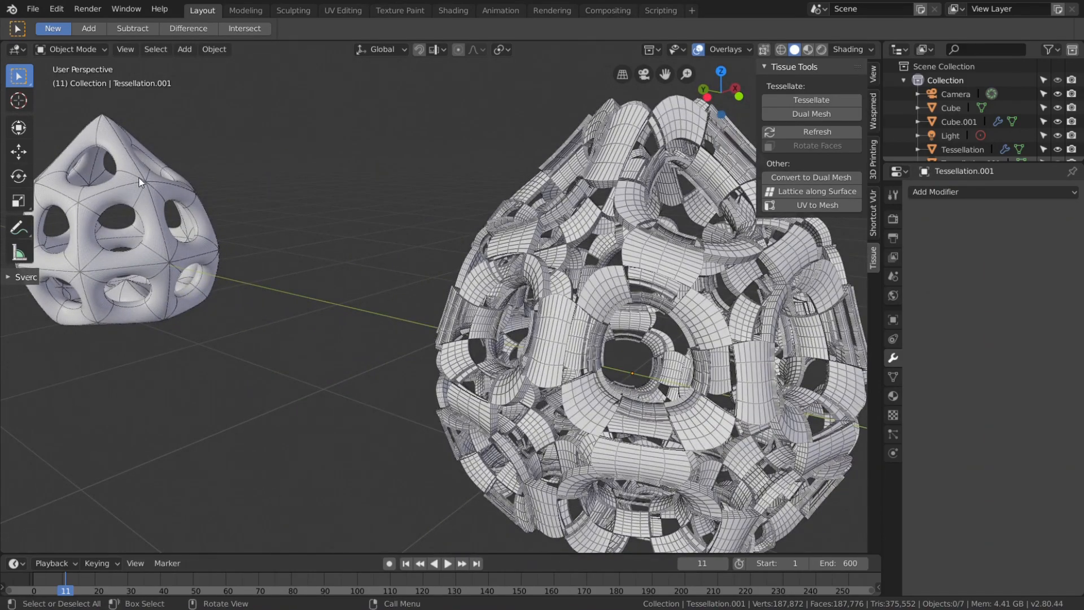
Add a Smooth modifier to the cube's tessellation and set its Repeat to 50
left_click(603, 255)
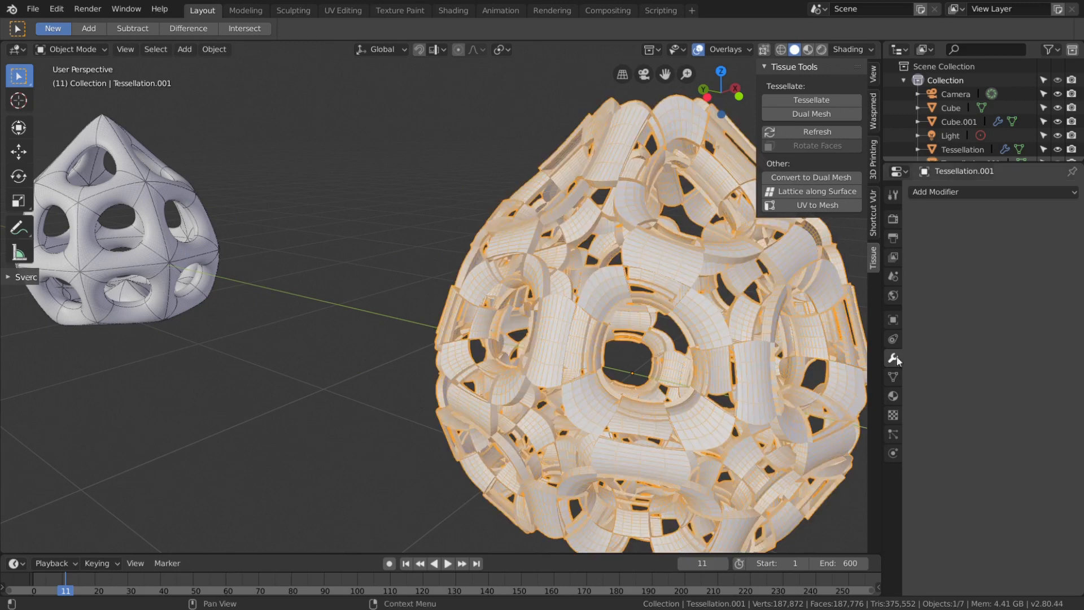
left_click(893, 376)
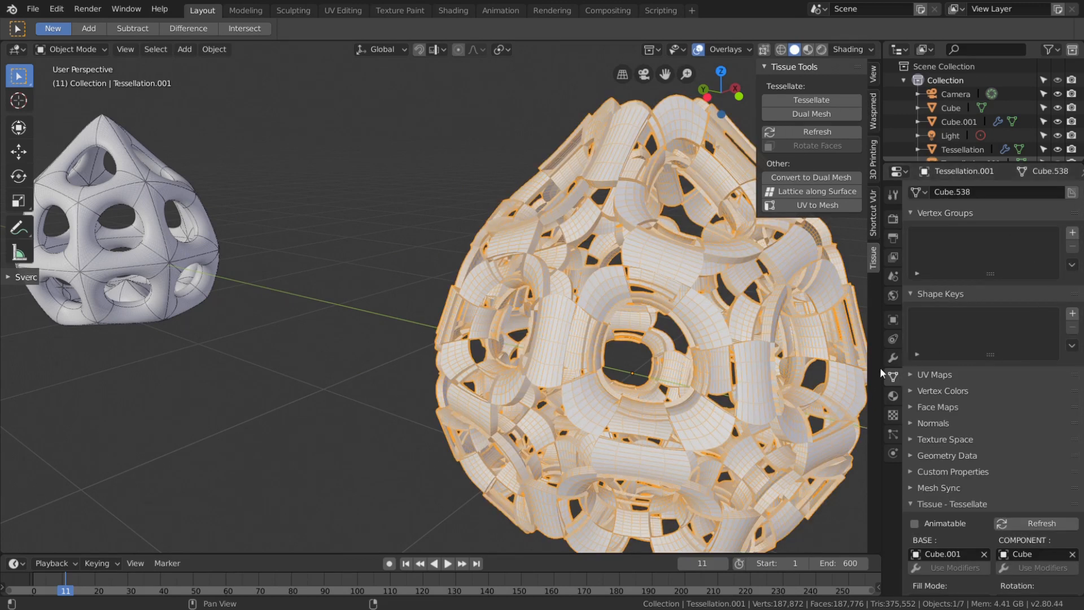
left_click(893, 358)
left_click(937, 192)
left_click(937, 371)
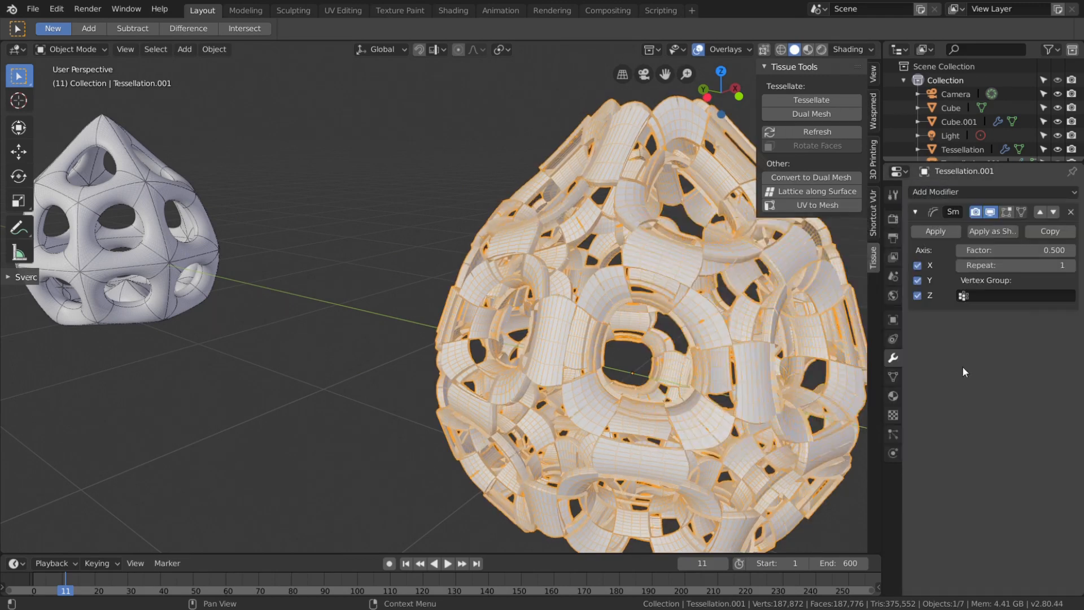
left_click(1036, 265)
type("50")
key("Return")
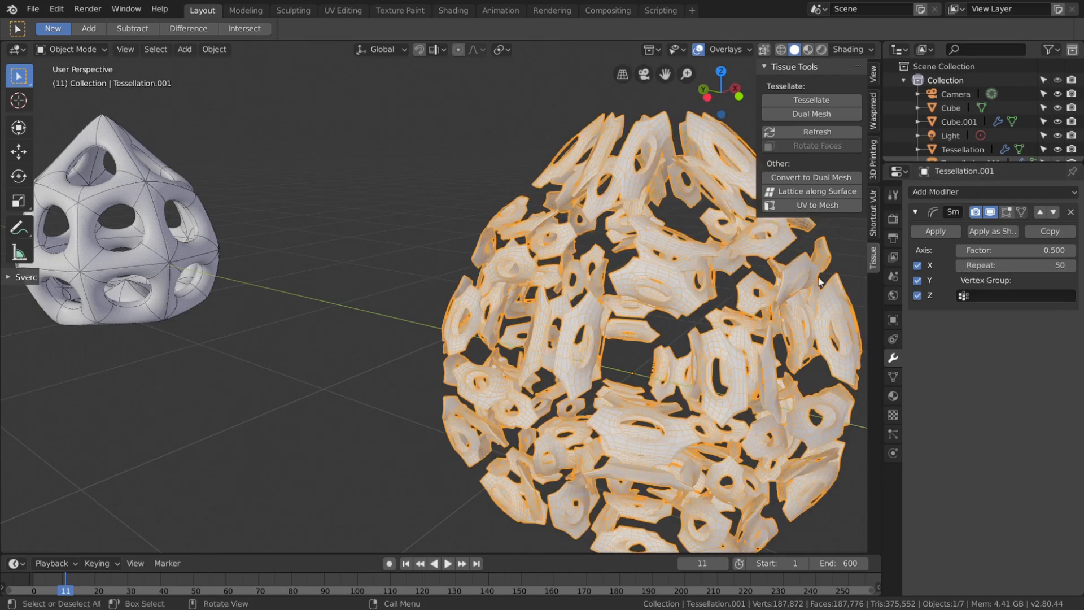
Enable Merge in the tessellation's Tissue settings so the smoothed components join, and check the joined mesh
left_click(892, 377)
scroll(937, 497, "down", 5)
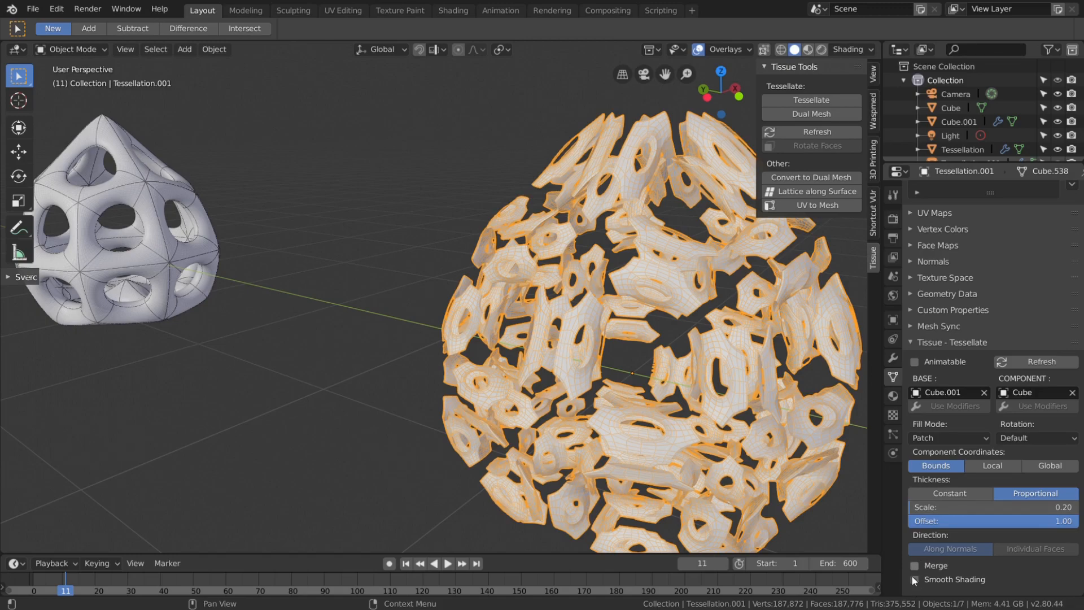
left_click(332, 180)
middle_click_drag(332, 179, 378, 213)
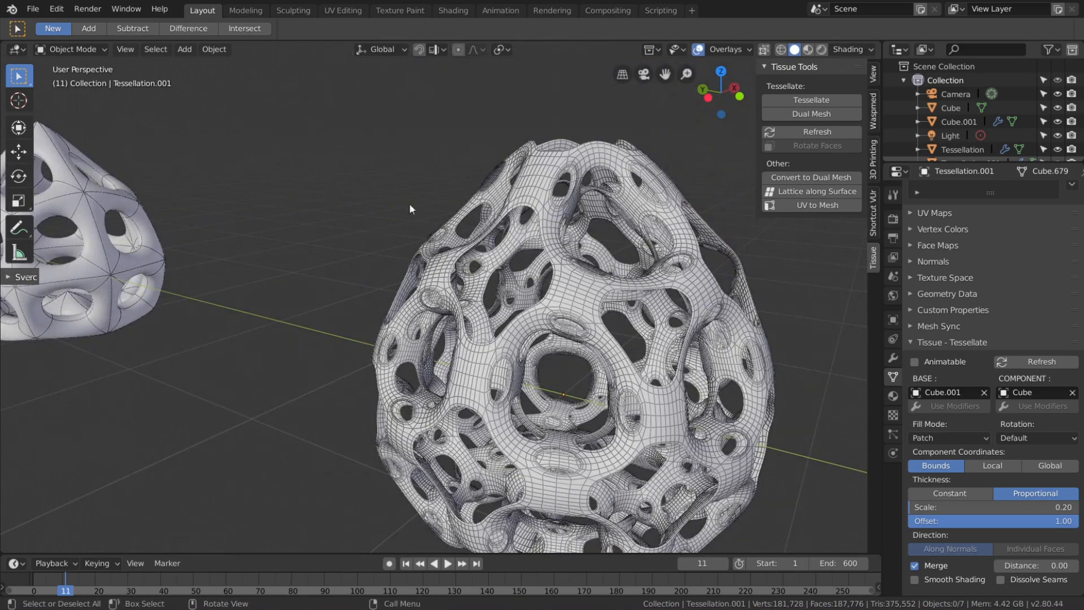
scroll(410, 209, "down", 4)
Open the base cube in Edit Mode and examine its original cage by selecting one corner vertex and one side face
left_click(499, 261)
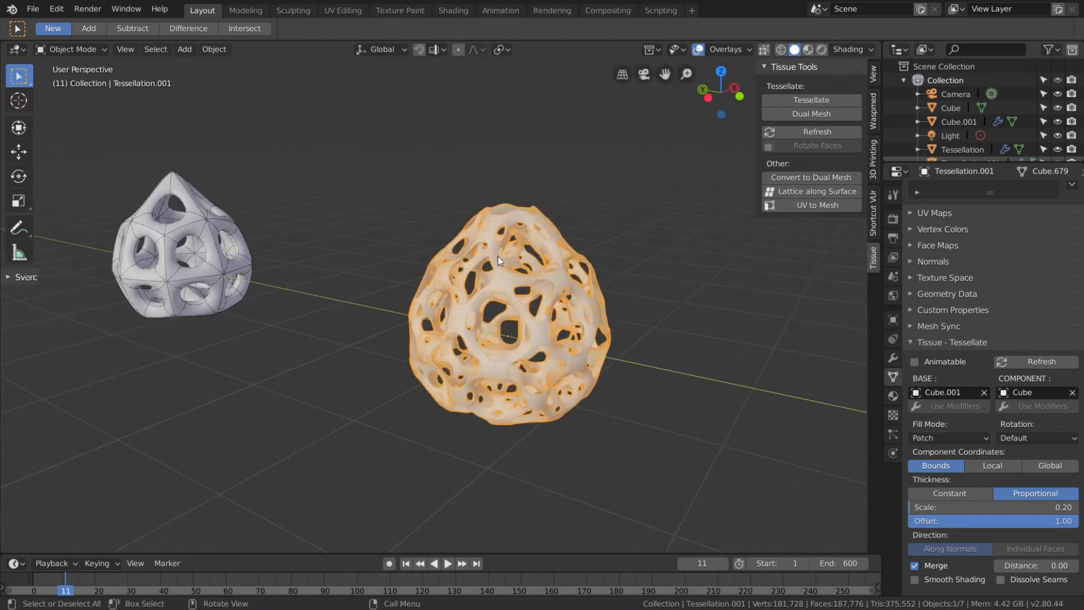
left_click(230, 250, "shift")
left_click(314, 208)
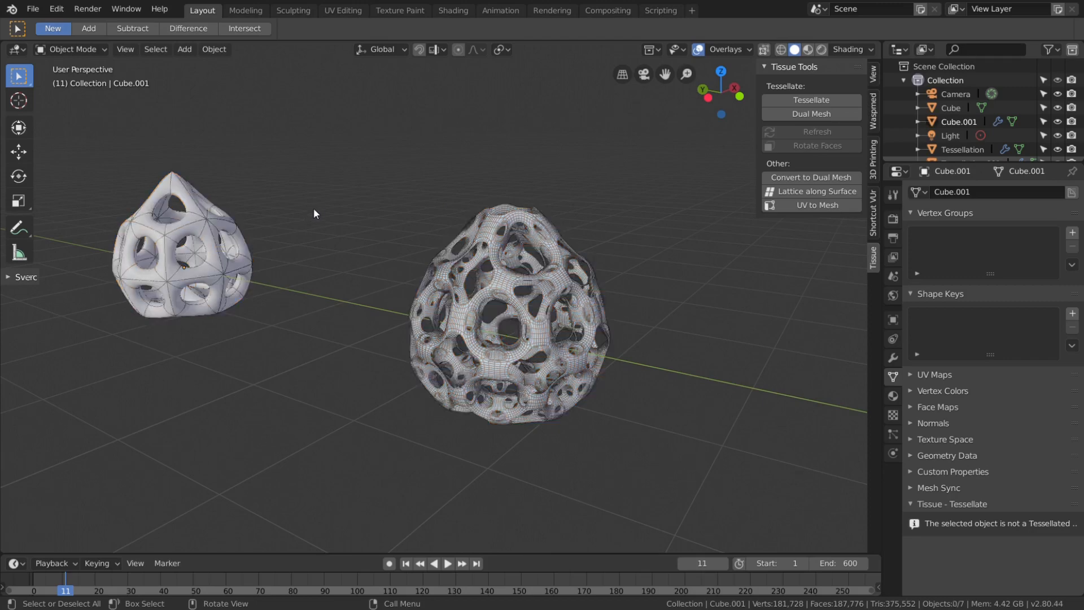
scroll(309, 211, "up", 2)
middle_click_drag(309, 211, 356, 190, "shift")
left_click(198, 202)
key("Tab")
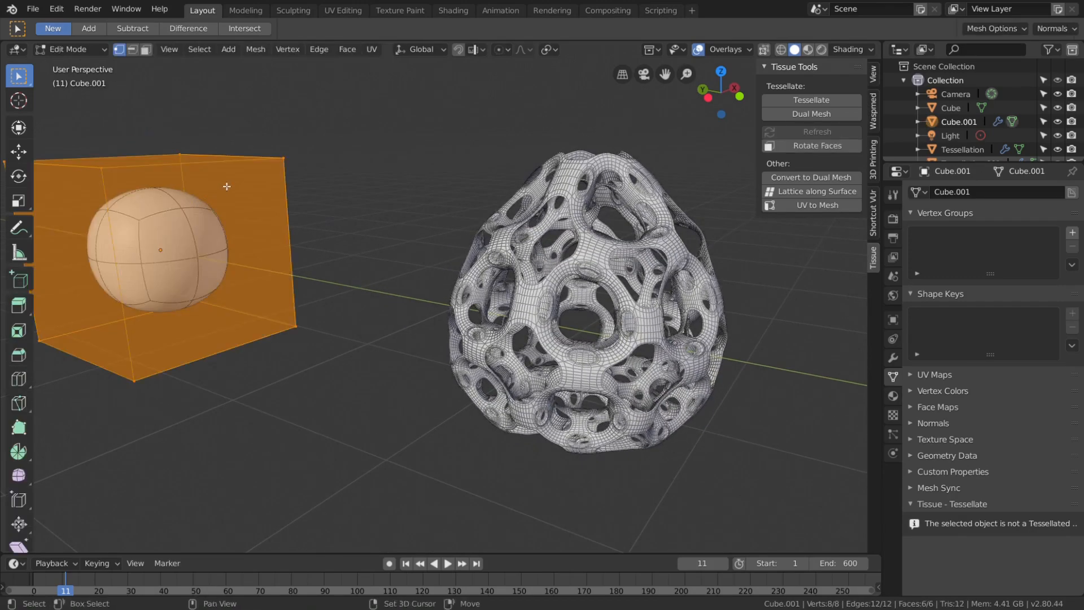
middle_click_drag(225, 187, 258, 229, "shift")
left_click(312, 194)
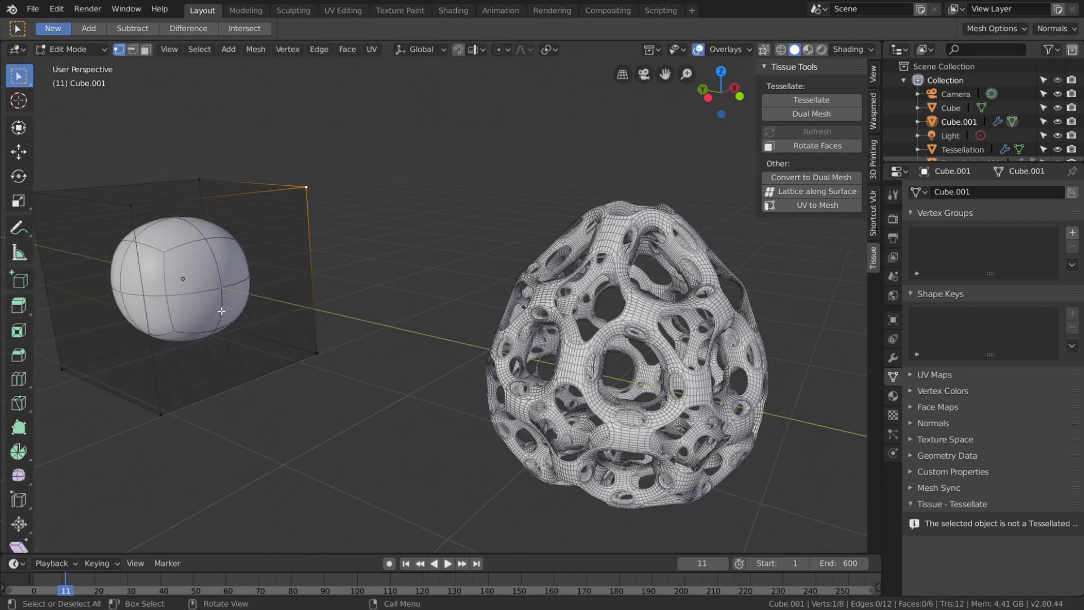
key("3")
left_click(238, 331)
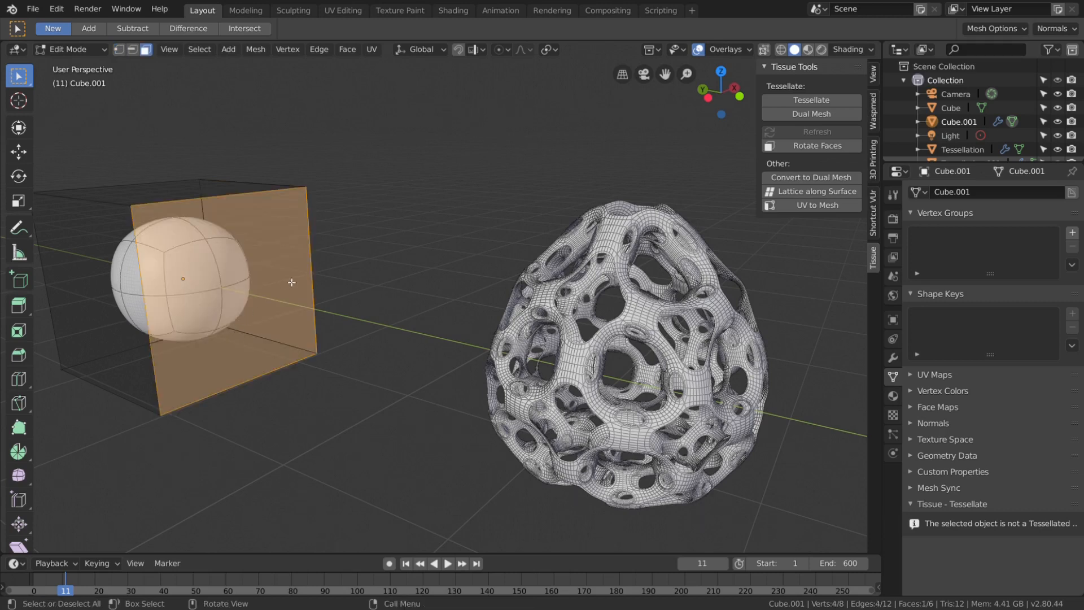
Return the base cube to Object Mode and examine its smoothed wireframe surface up close
key("Tab")
scroll(249, 273, "up", 3)
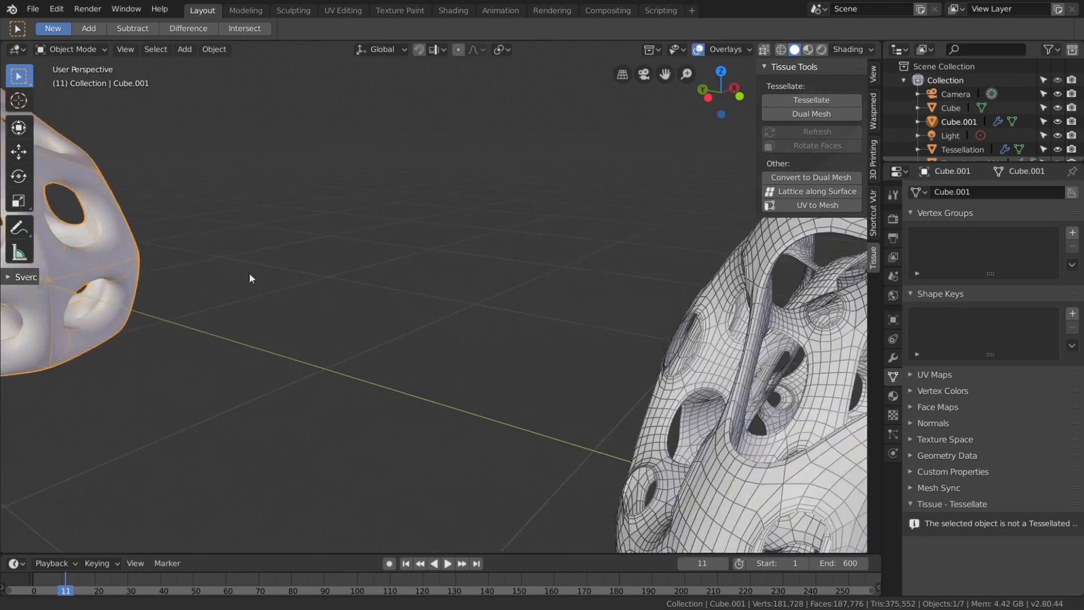
middle_click_drag(249, 272, 432, 278, "shift")
scroll(432, 278, "up", 2)
middle_click_drag(269, 264, 352, 298, "shift")
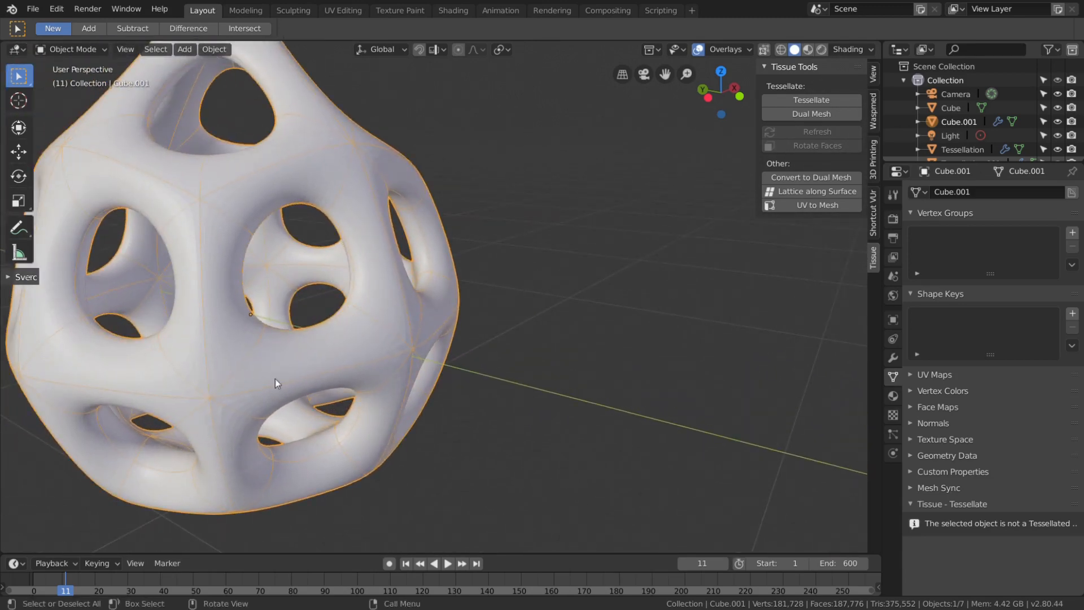
Delete the smoothed base cube and its wireframe tessellation from the scene
scroll(392, 279, "down", 9)
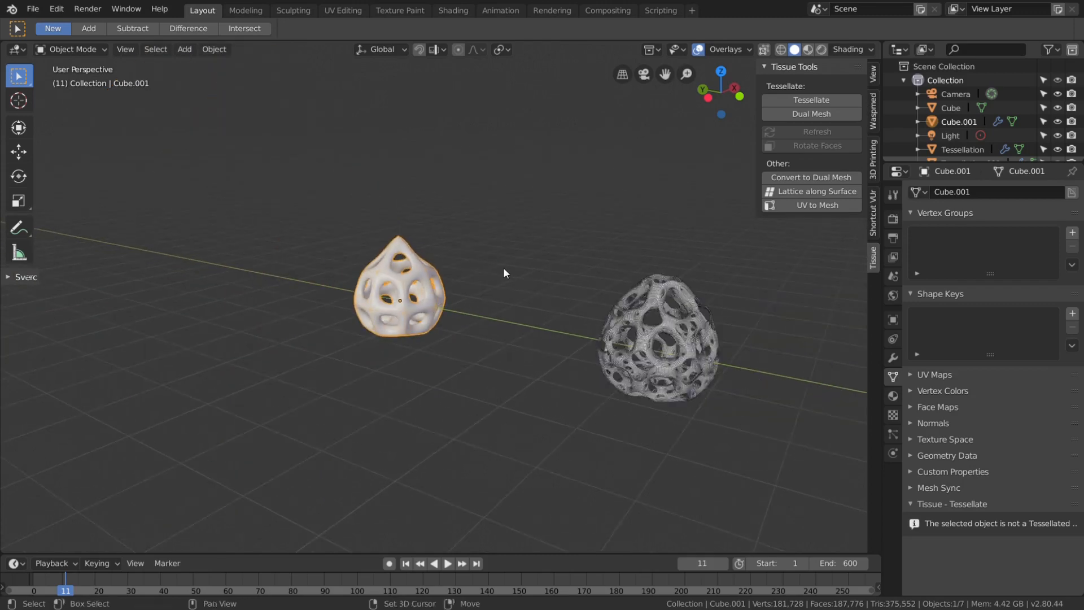
middle_click_drag(628, 300, 537, 286, "shift")
scroll(541, 288, "up", 2)
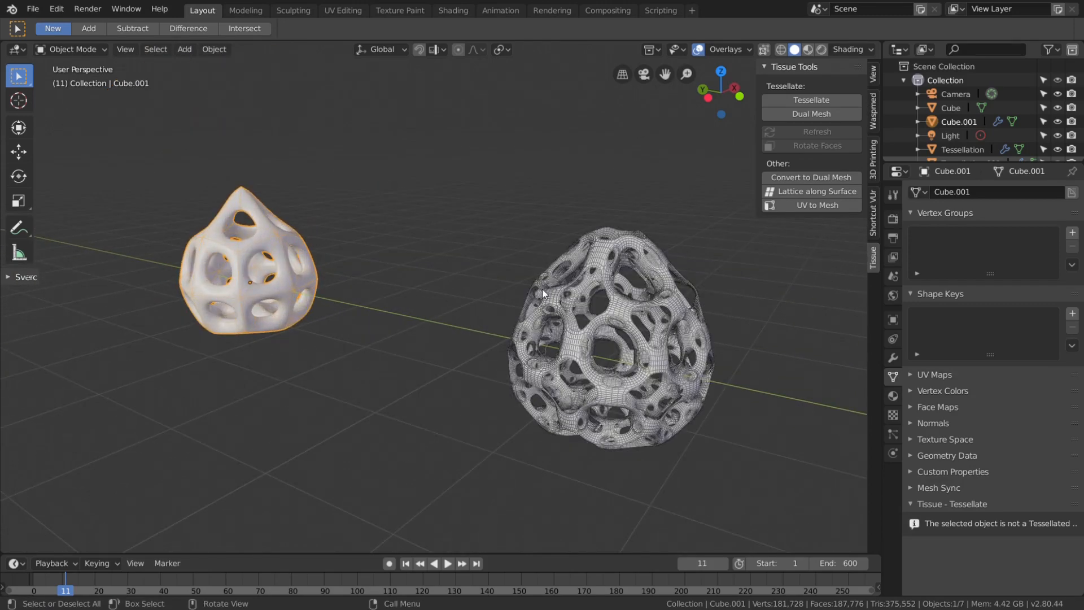
scroll(540, 289, "down", 5)
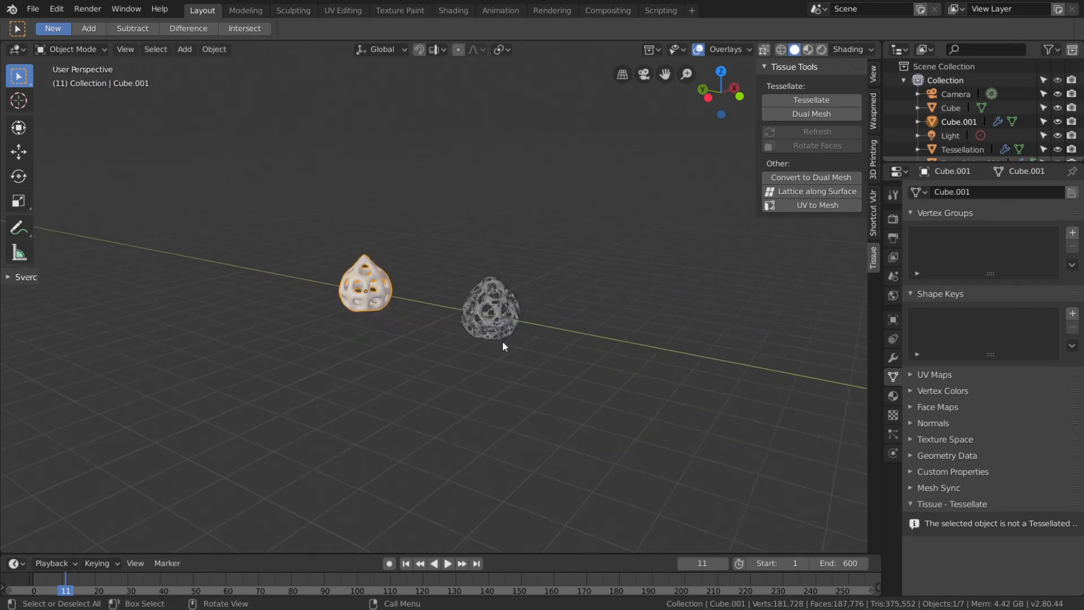
key("KP_Divide")
key("KP_Divide")
middle_click_drag(484, 303, 489, 338)
scroll(489, 338, "up", 2)
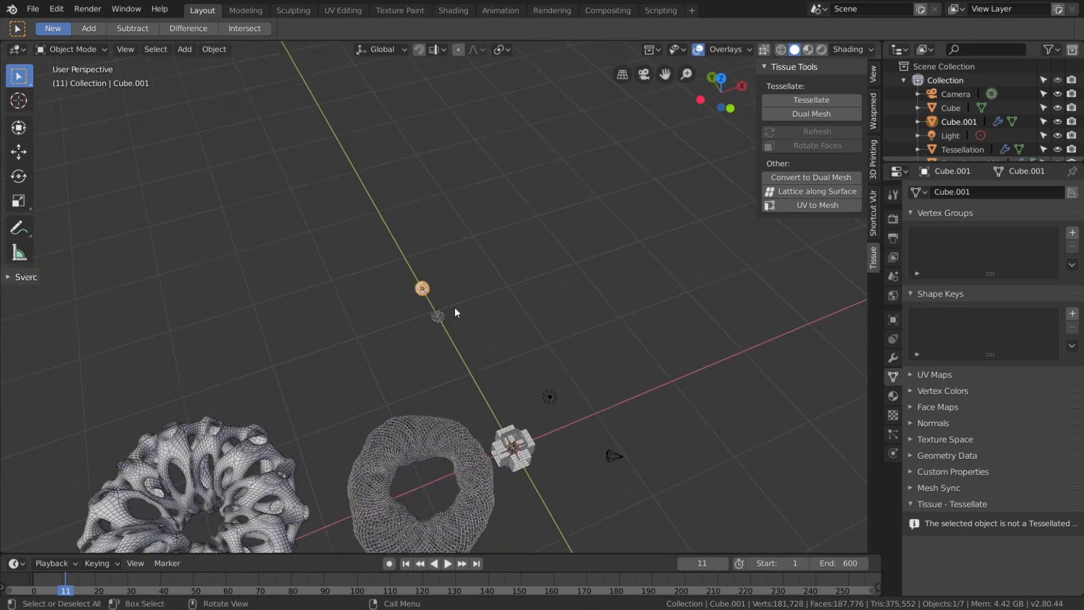
left_click(444, 314, "shift")
key("x")
left_click(444, 314)
Remove the Wireframe modifier from the torus
middle_click_drag(424, 440, 480, 235, "shift")
scroll(479, 235, "up", 4)
left_click(531, 215)
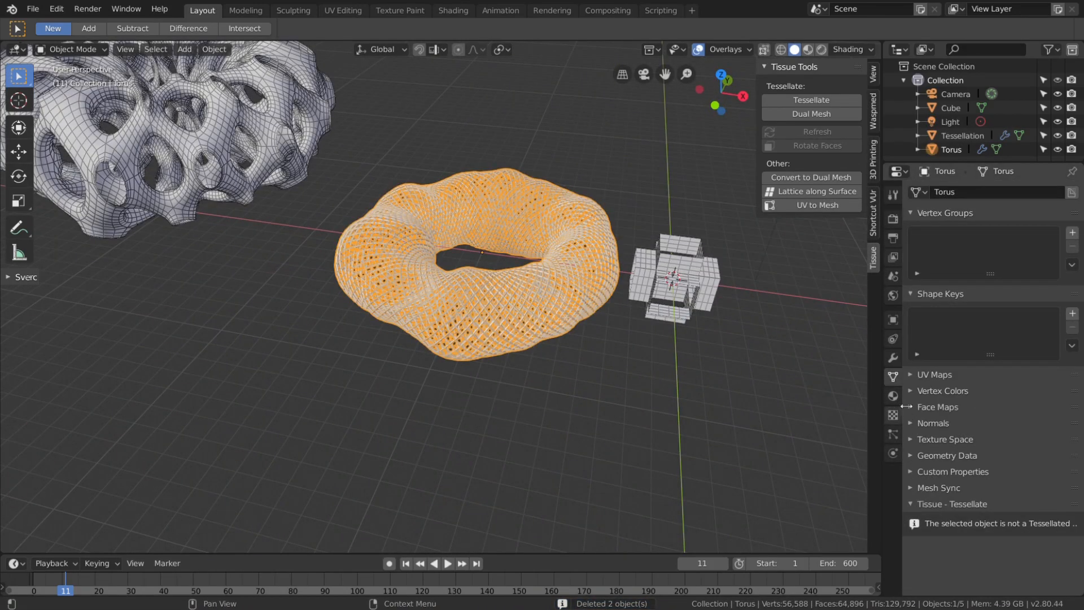
left_click(893, 358)
scroll(1007, 520, "down", 3)
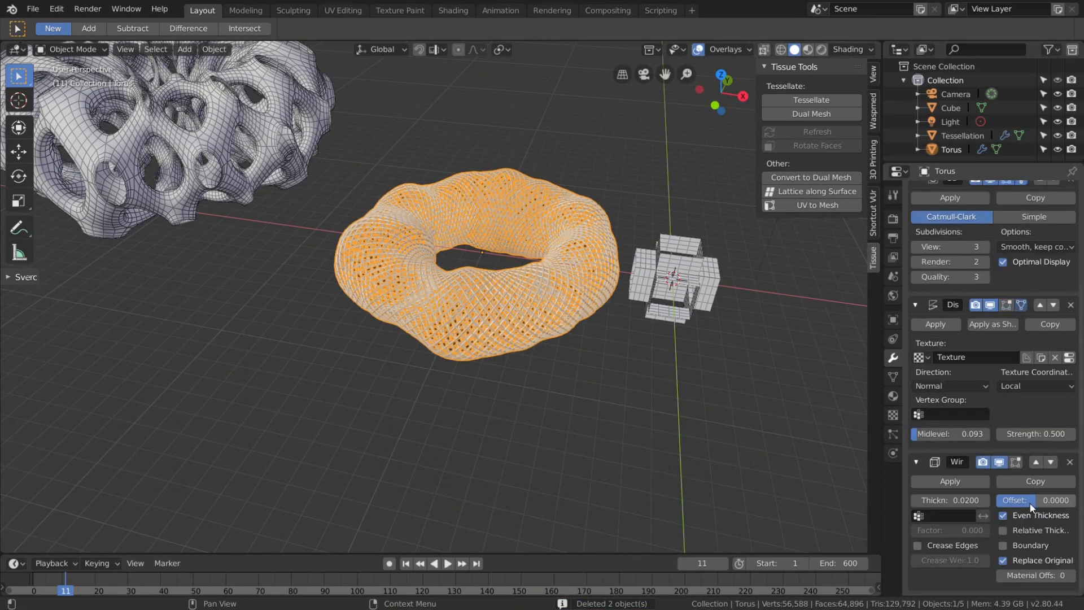
left_click(1072, 461)
middle_click_drag(468, 283, 444, 345)
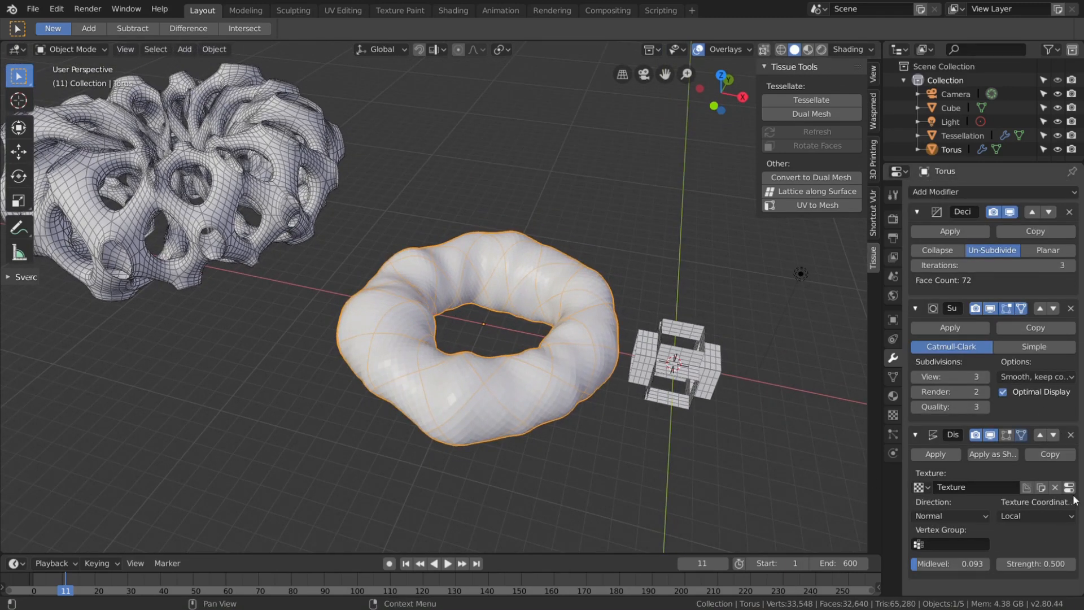
Unlink the texture from the torus's Displace modifier and set its Strength to 0.290
left_click(1055, 487)
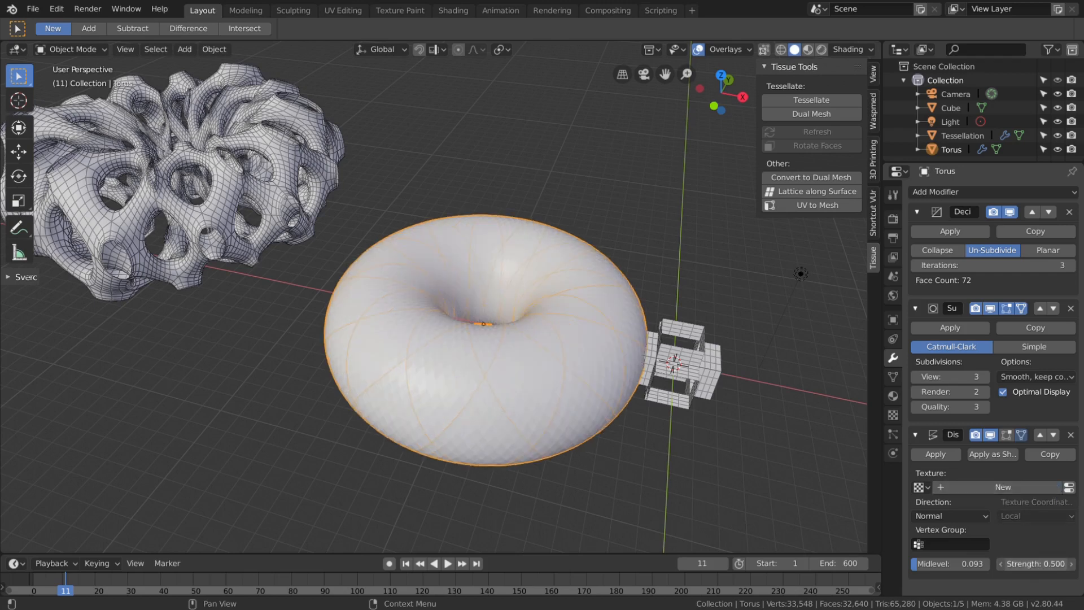
left_click_drag(1035, 564, 1011, 564)
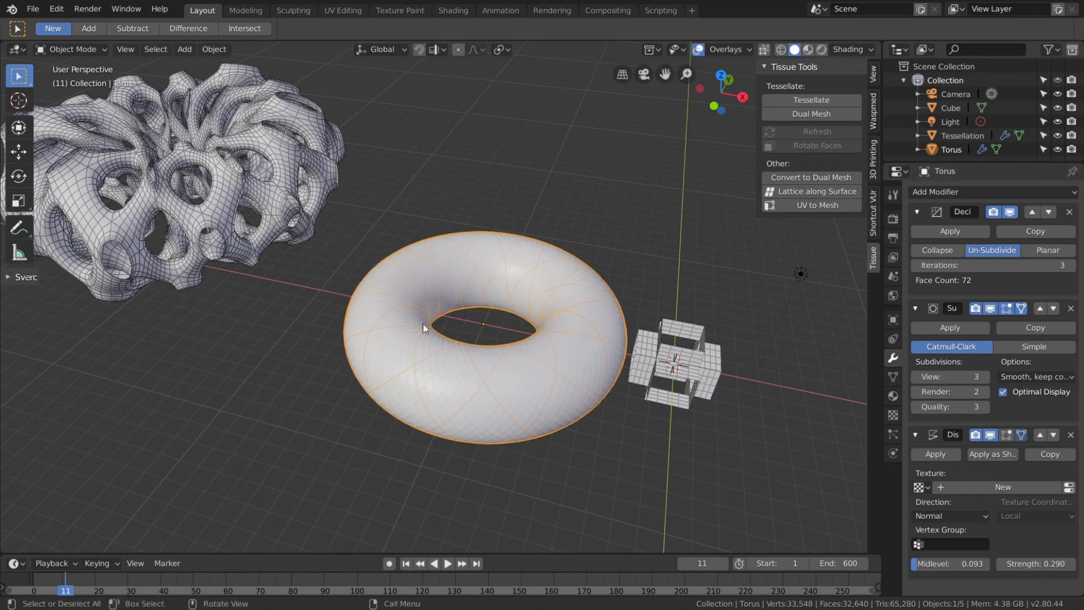
Refresh the ring tessellation so it follows the torus's changed surface
left_click(276, 234)
left_click(834, 132)
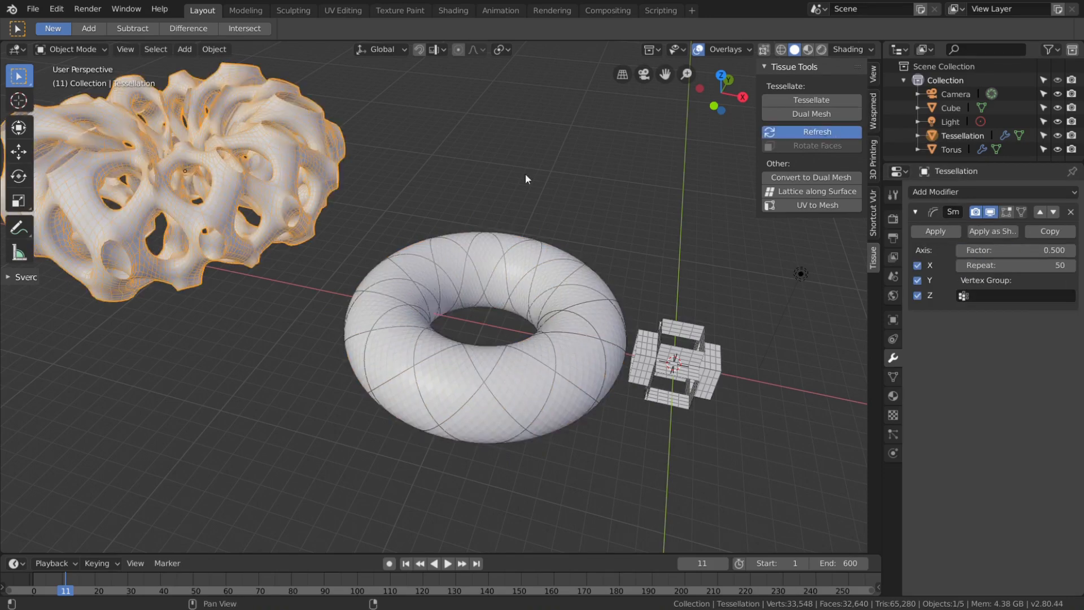
left_click(459, 158)
Move the torus -2 m along the X axis
middle_click_drag(459, 158, 467, 260)
left_click(476, 309)
type("g")
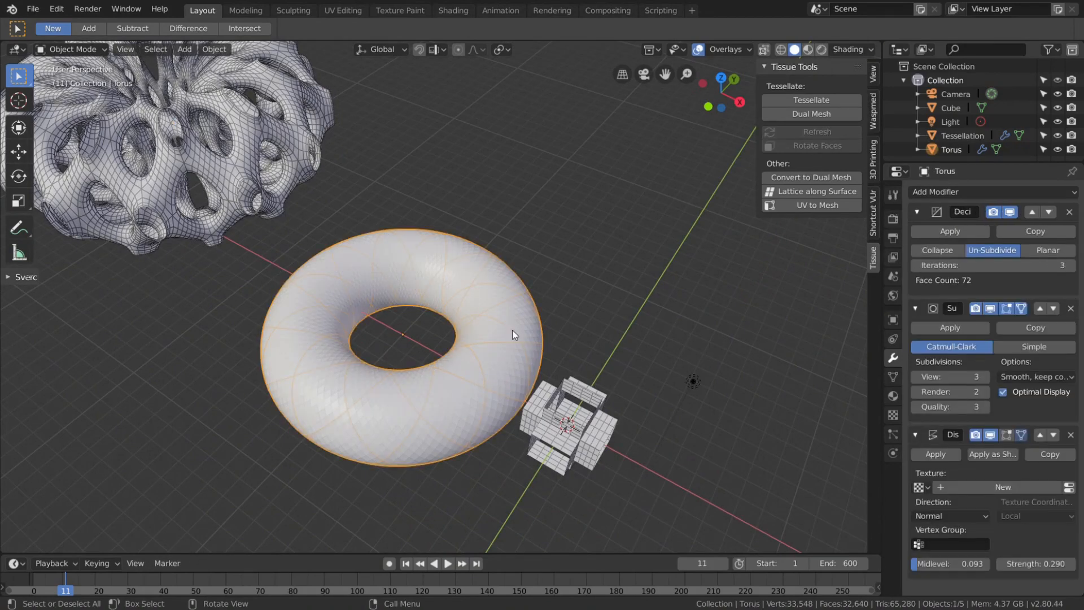
type("x-2")
key("Return")
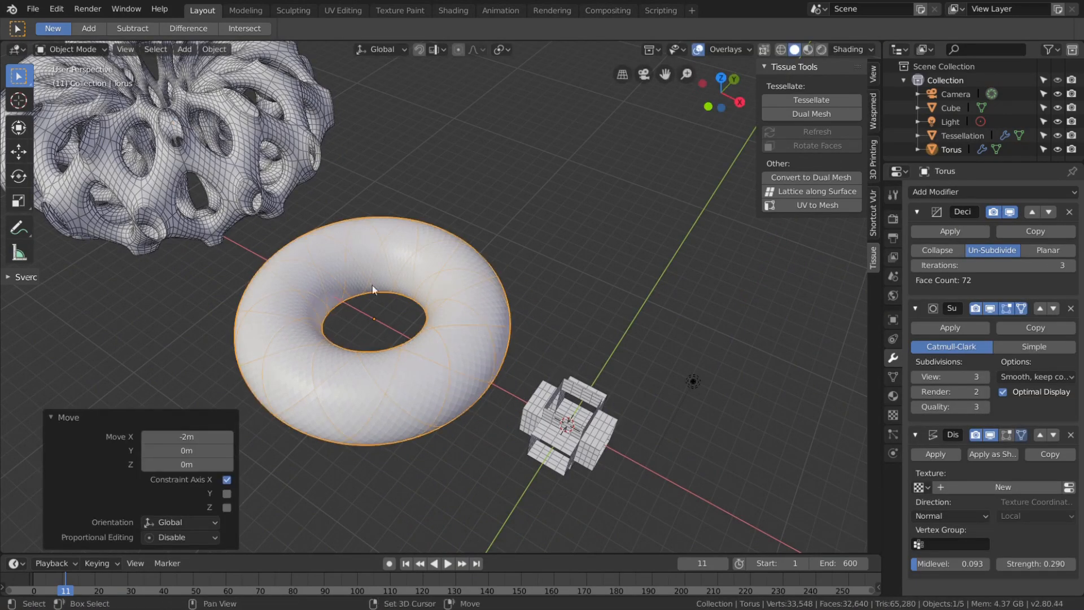
Delete the old cube-shaped component at the world origin
left_click(589, 399)
middle_click_drag(588, 398, 552, 312, "shift")
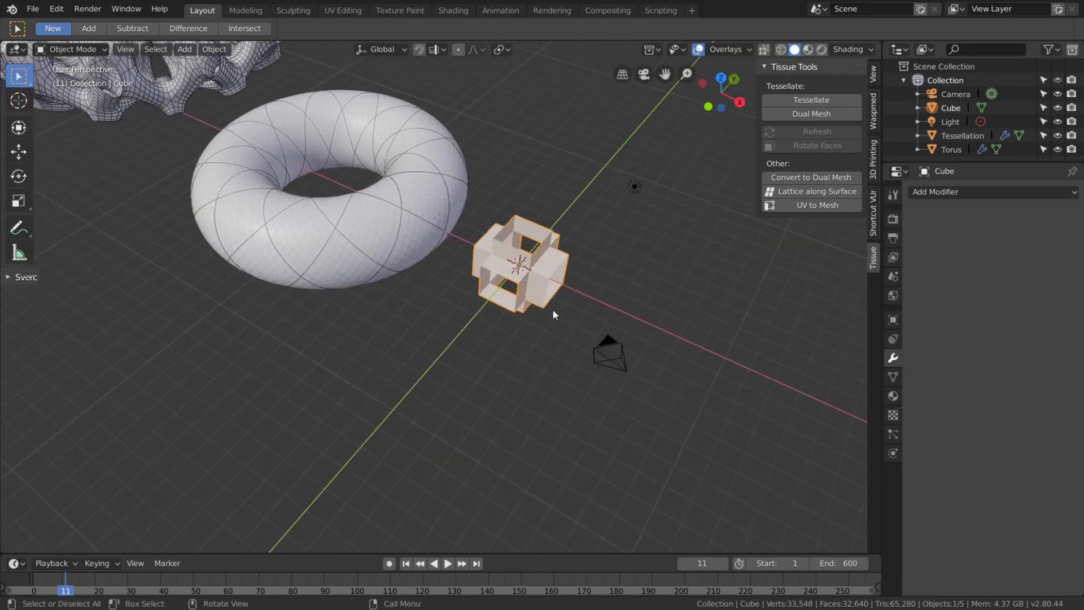
scroll(552, 311, "up", 3)
scroll(602, 272, "down", 1)
key("x")
left_click(600, 266)
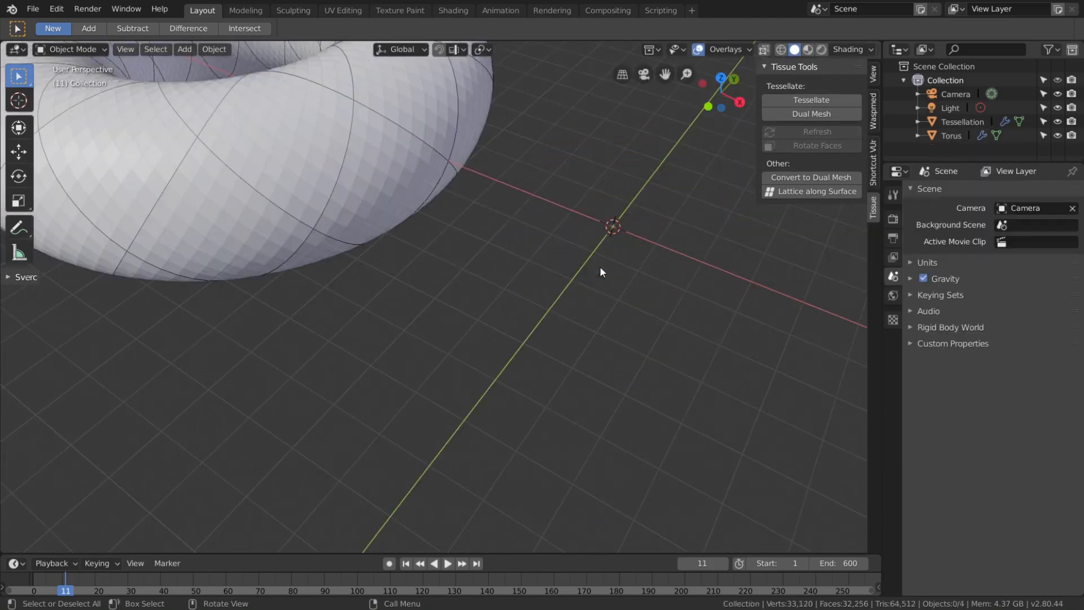
Add a new mesh cube at the world origin
middle_click_drag(599, 266, 547, 313, "shift")
key("shift+a")
mouse_move(545, 313)
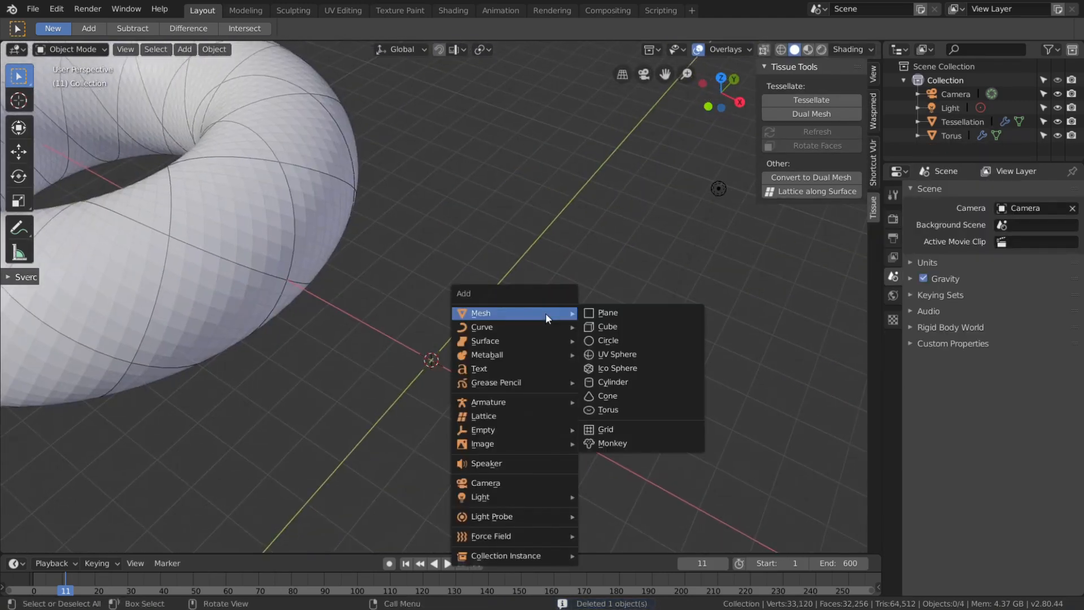
left_click(629, 322)
middle_click_drag(589, 344, 477, 385)
Delete the new cube's two opposite faces along the Y axis in Edit Mode, and return to Object Mode
key("Tab")
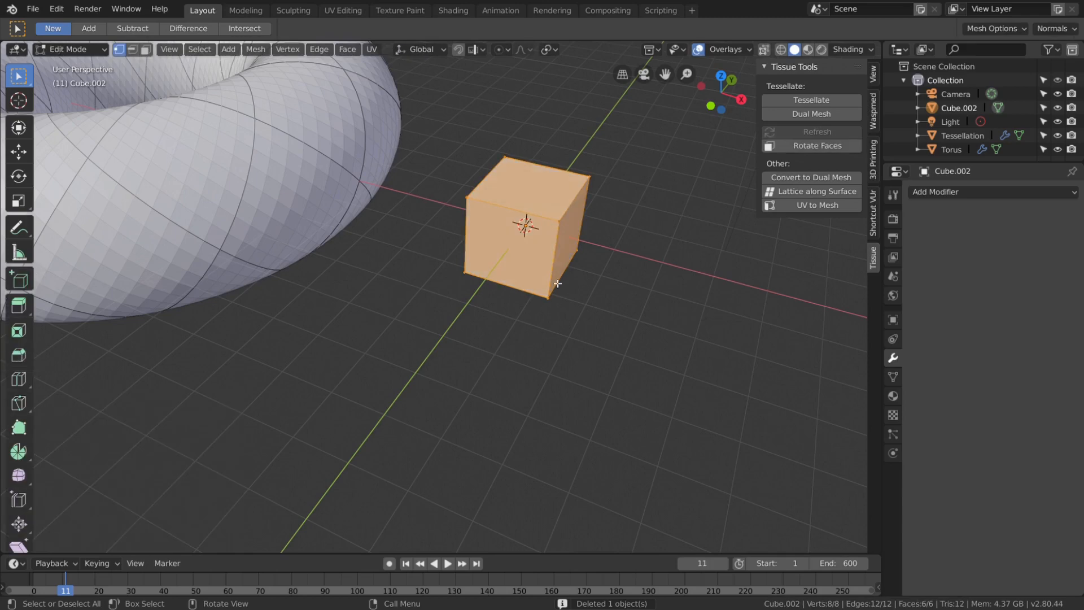
key("3")
left_click(551, 251)
middle_click_drag(551, 252, 501, 315)
left_click(478, 212, "shift")
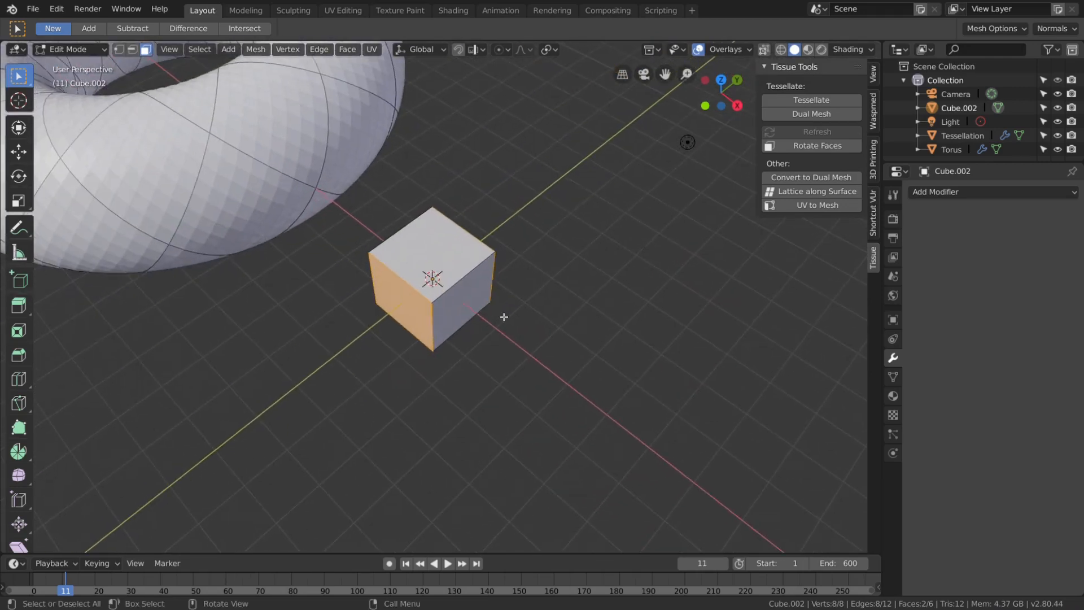
key("x")
left_click(499, 312)
key("Tab")
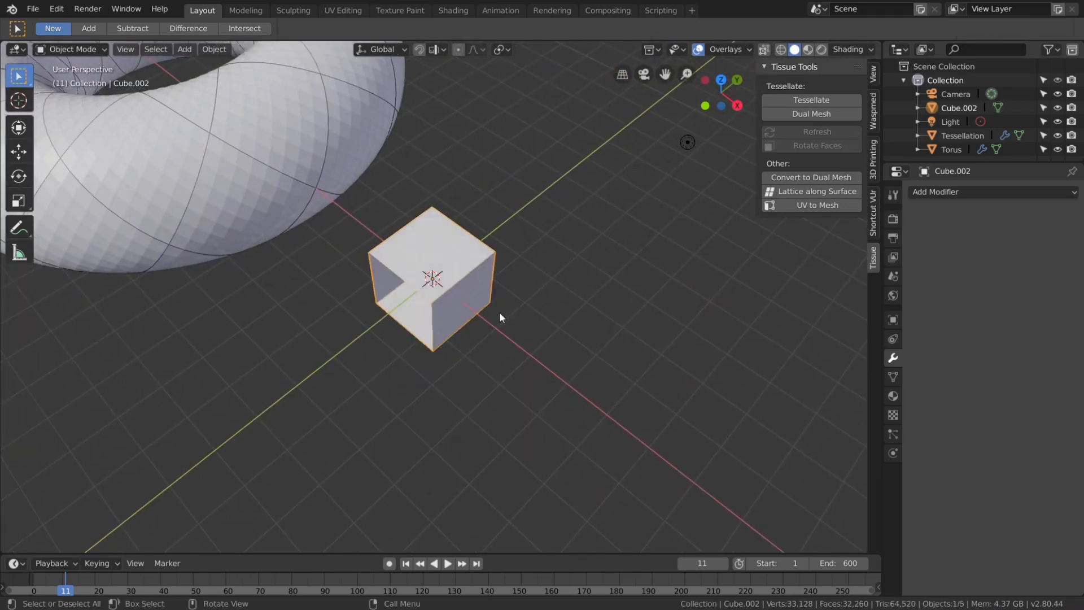
Delete the old ring tessellation behind the torus
middle_click_drag(499, 311, 540, 310)
scroll(541, 310, "down", 4)
middle_click_drag(443, 261, 488, 279, "shift")
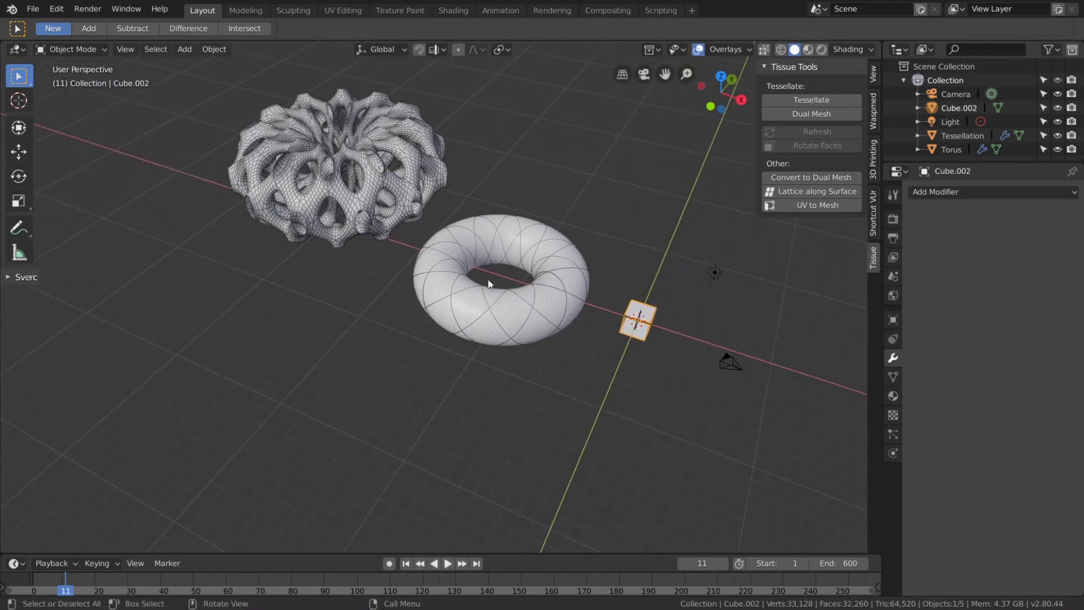
left_click(358, 194)
key("Delete")
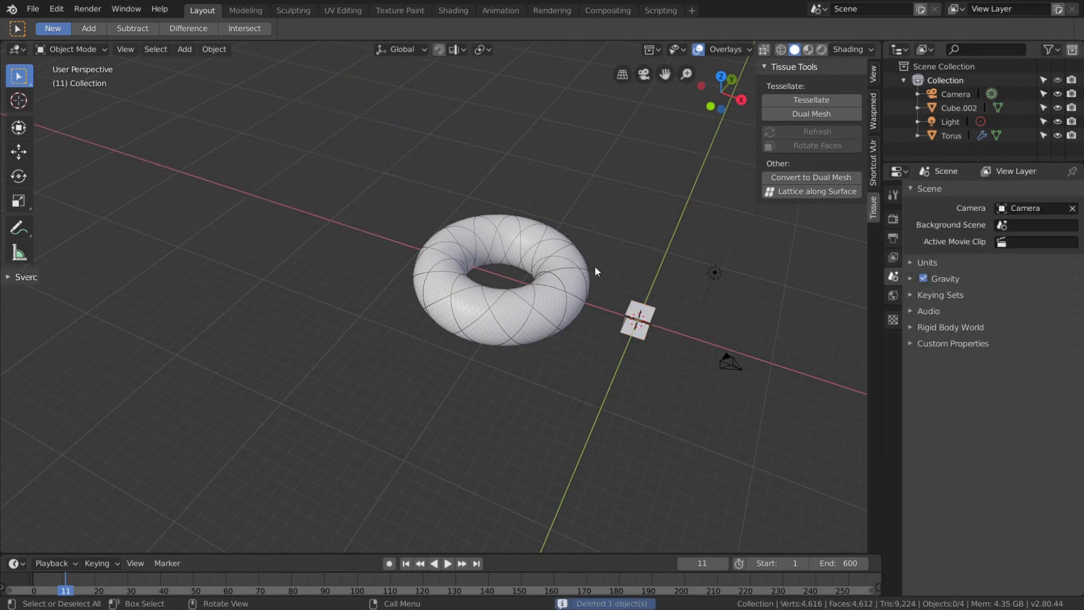
Tessellate the torus with the open cube as component, keeping the Patch fill mode and default settings
left_click(637, 317)
left_click(552, 300, "shift")
left_click(811, 101)
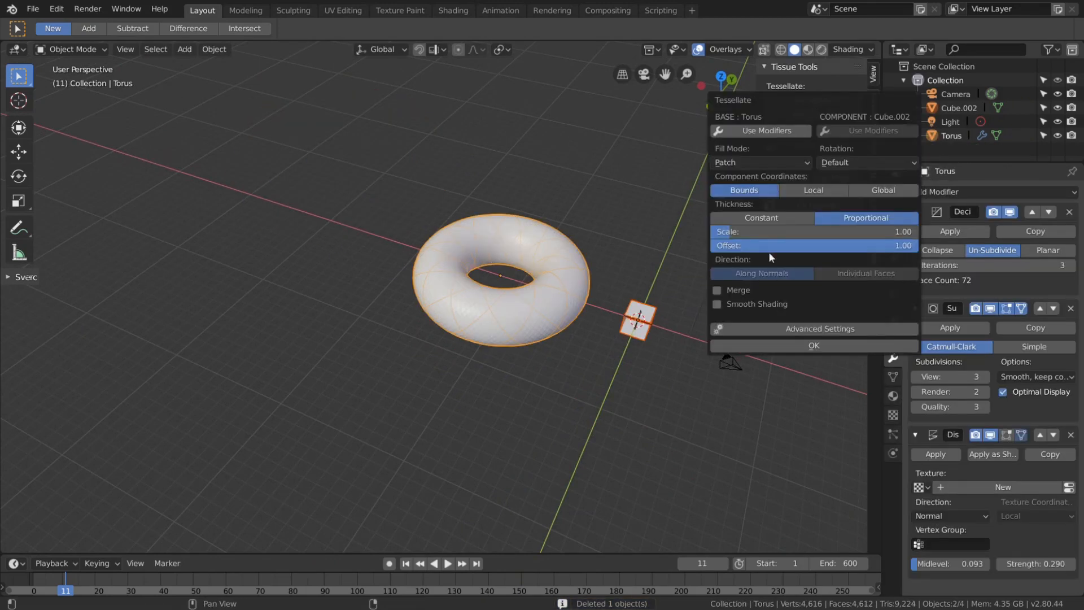
left_click(820, 346)
Move the new tessellation -22 m along the X axis, clear of the torus
middle_click_drag(671, 332, 648, 355, "shift")
key("g")
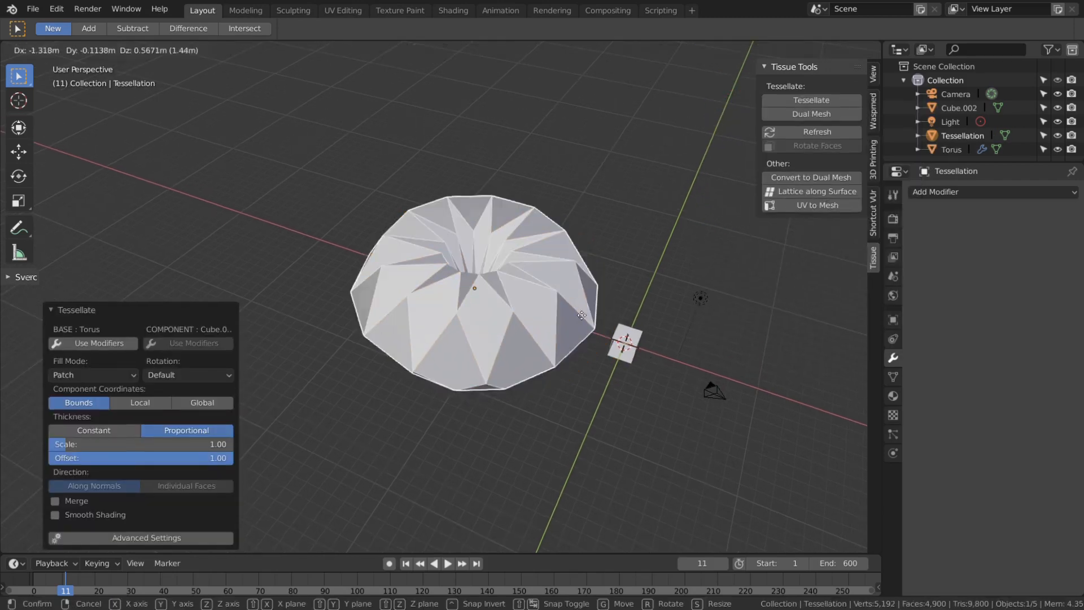
key("x")
left_click(431, 259)
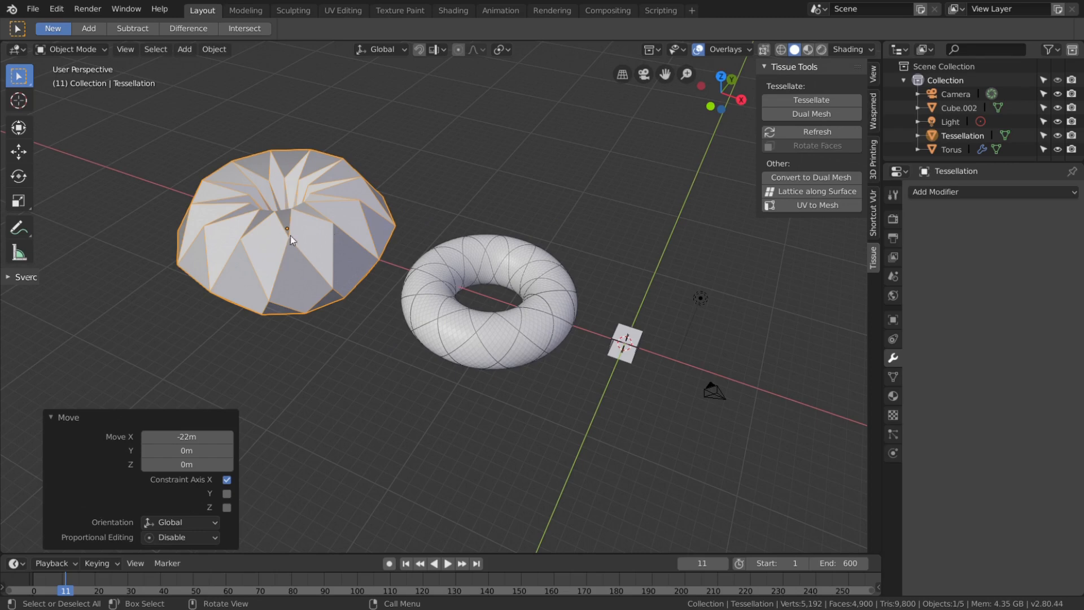
Select the open component cube at the world origin for modifier editing
scroll(290, 240, "up", 4)
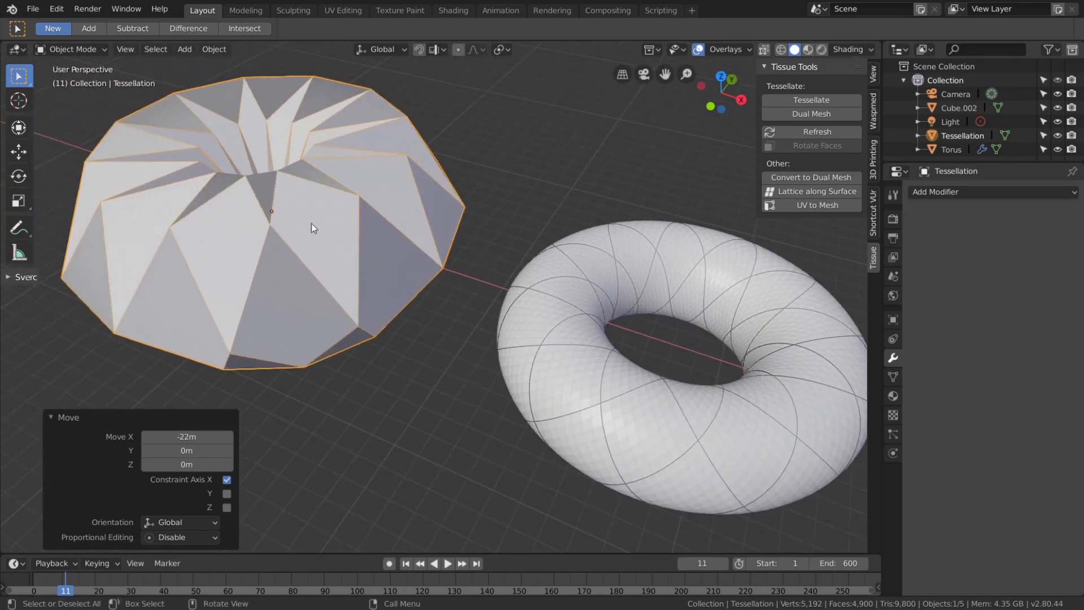
middle_click_drag(558, 280, 266, 228, "shift")
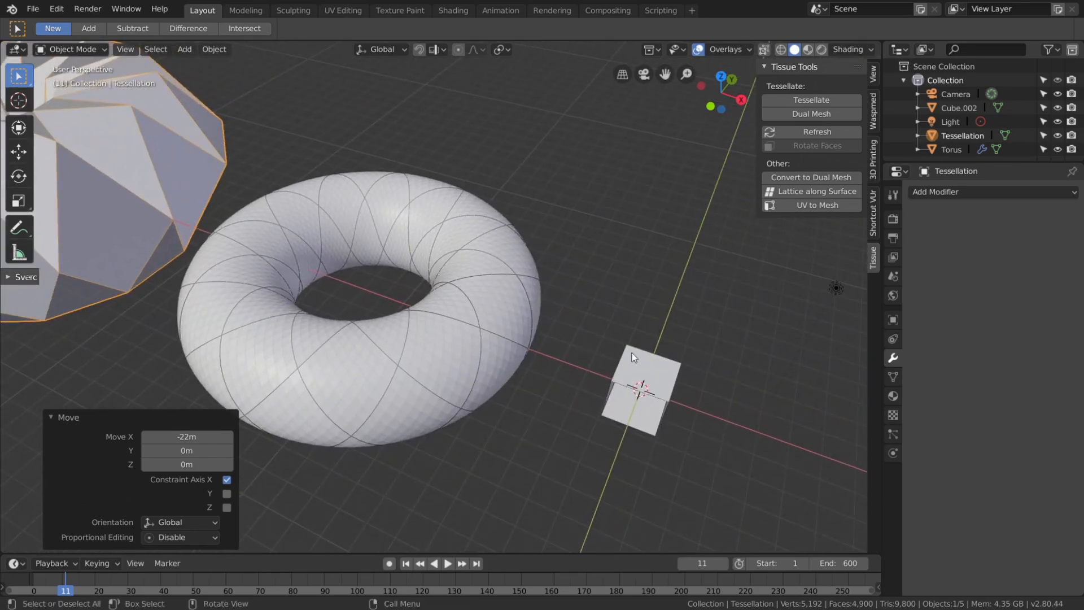
left_click(650, 370)
middle_click_drag(660, 367, 534, 287)
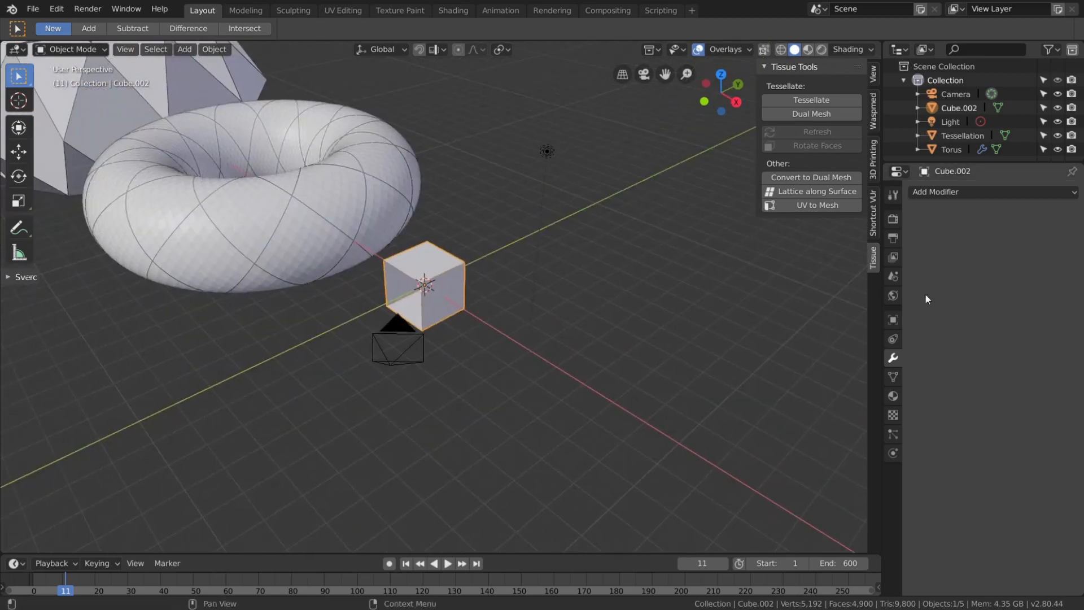
Add a Subdivision Surface modifier to the component cube and set its viewport subdivisions to 3
left_click(940, 192)
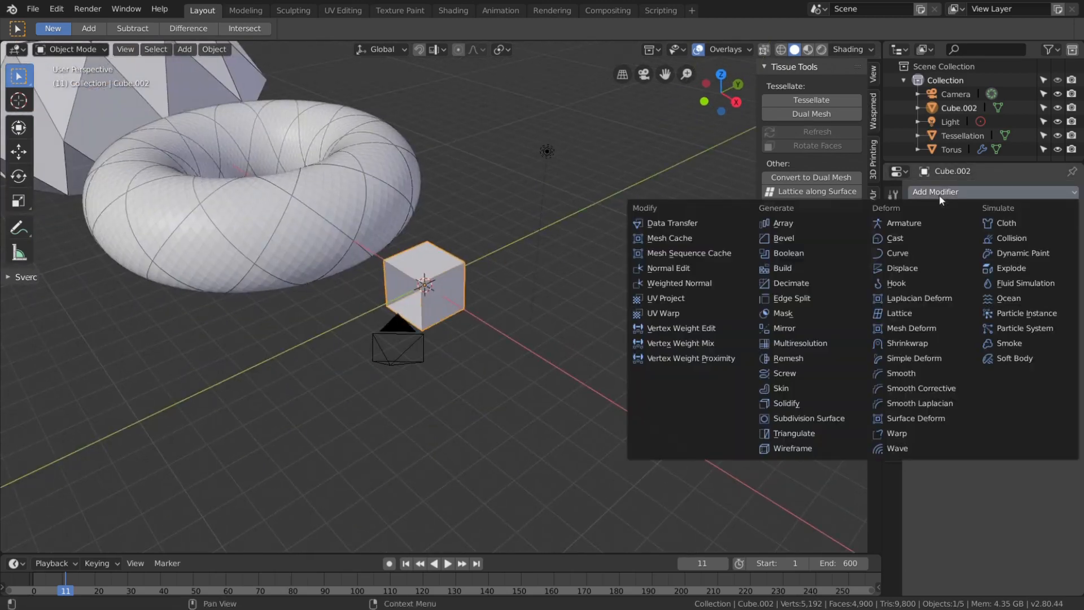
left_click(836, 422)
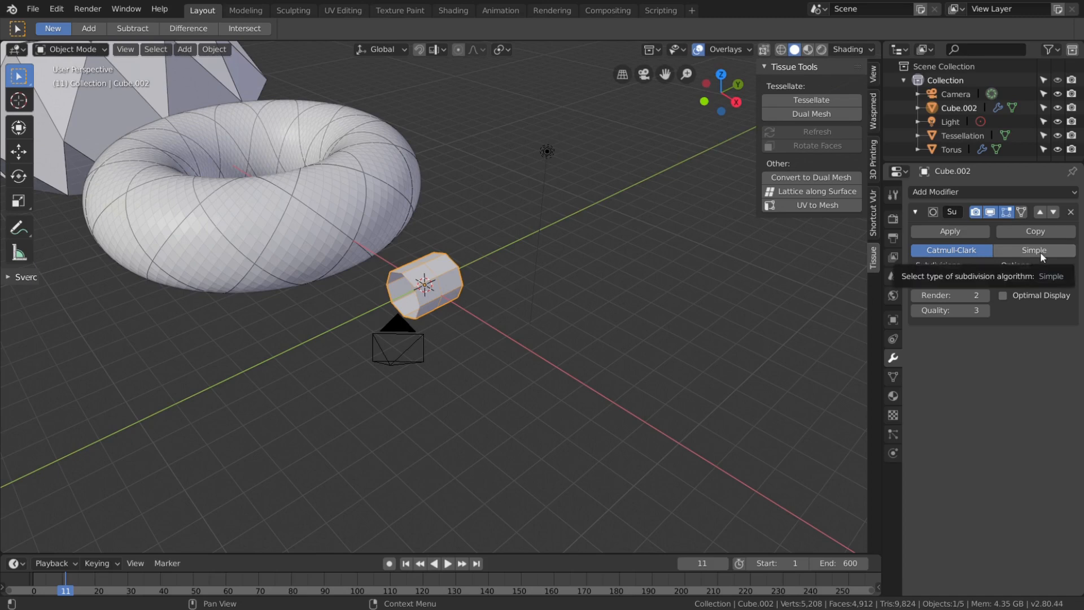
left_click(986, 280)
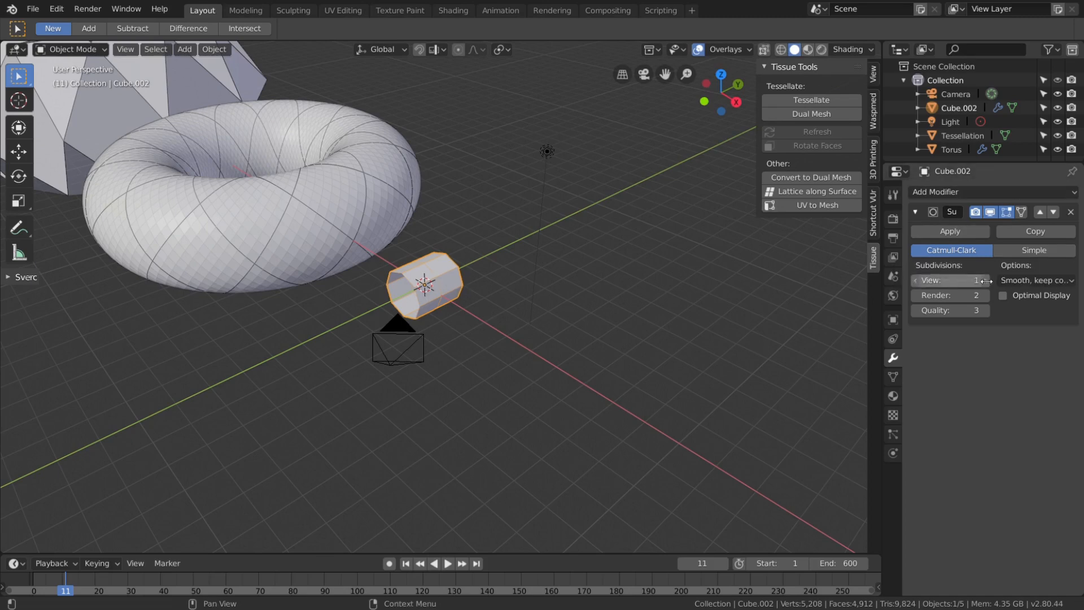
left_click(986, 280)
Enable Use Modifiers for the Cube.002 component in the tessellation object's Tissue Tessellate settings
middle_click_drag(467, 256, 604, 358, "shift")
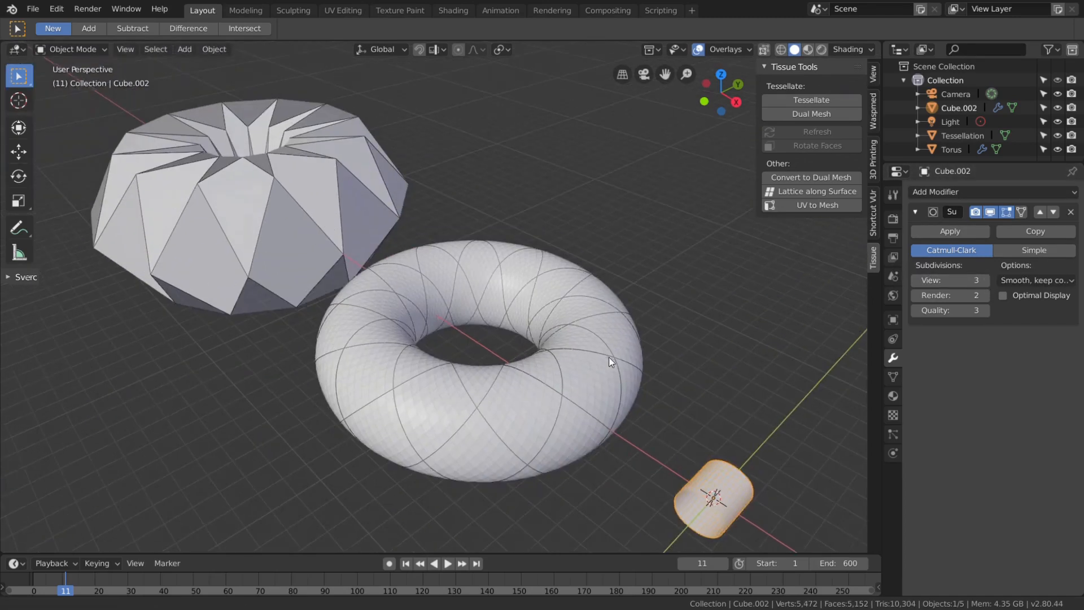
left_click(251, 218)
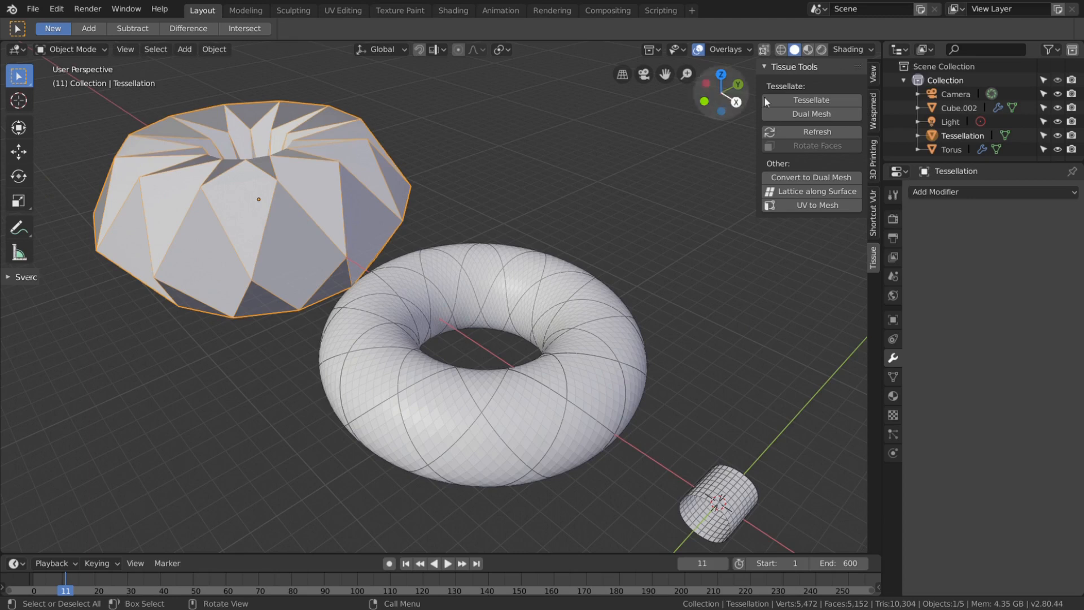
left_click(892, 377)
scroll(982, 490, "down", 6)
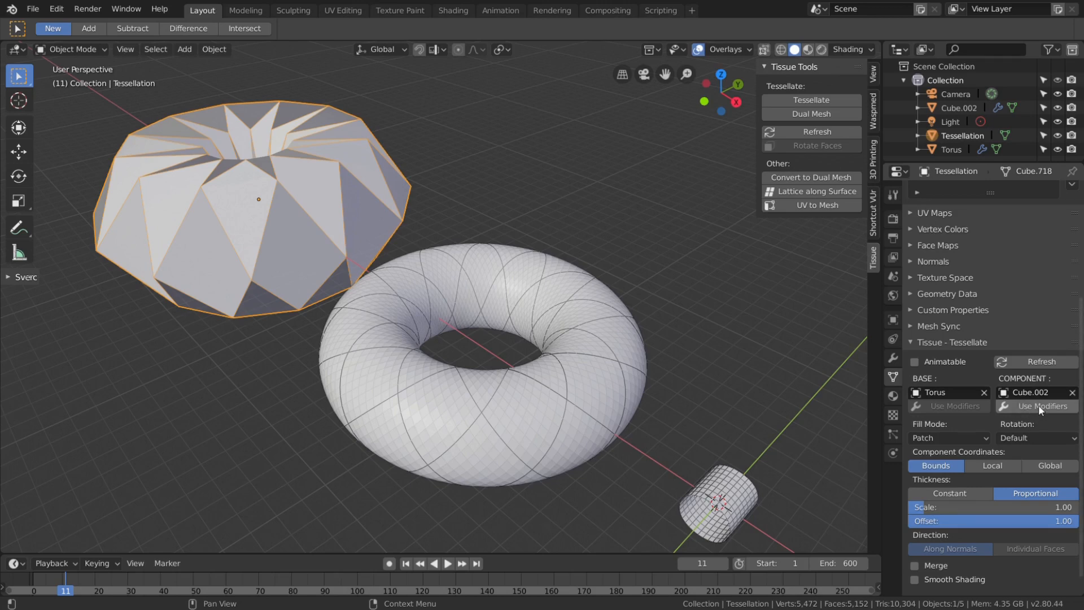
left_click(1038, 405)
Set the viewport subdivisions of the torus's Subdivision Surface modifier to 1
middle_click_drag(291, 241, 487, 138)
middle_click_drag(506, 183, 479, 329)
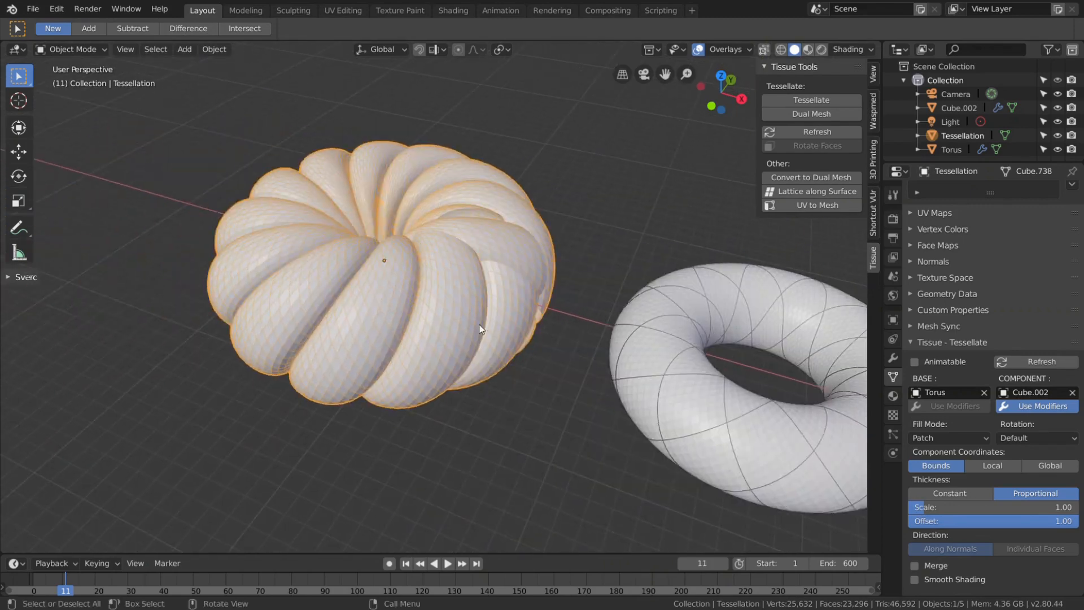
middle_click_drag(317, 365, 437, 309)
key("Home")
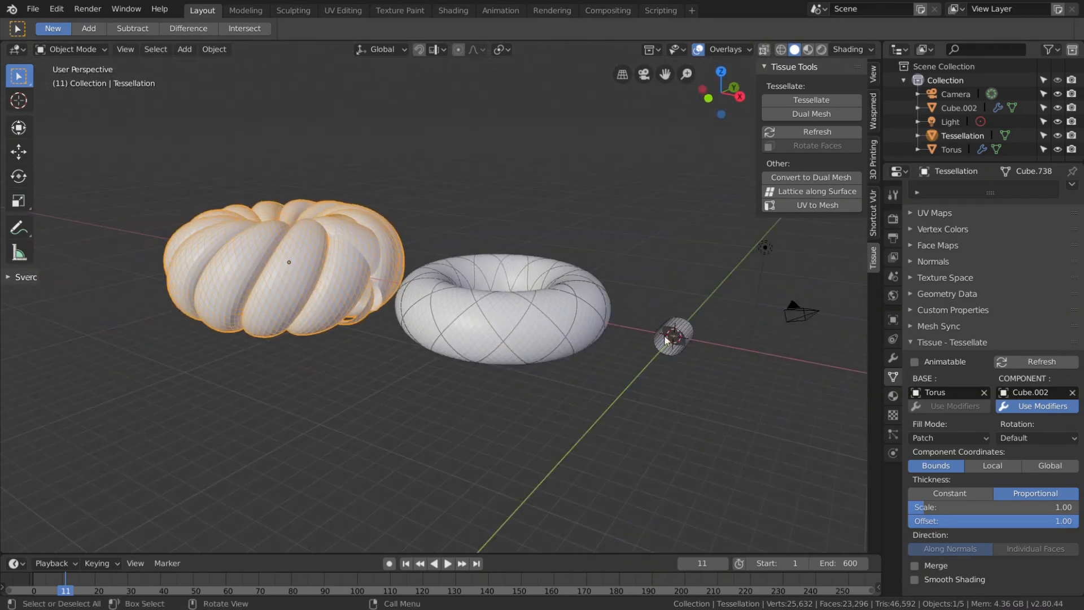
scroll(507, 326, "up", 2)
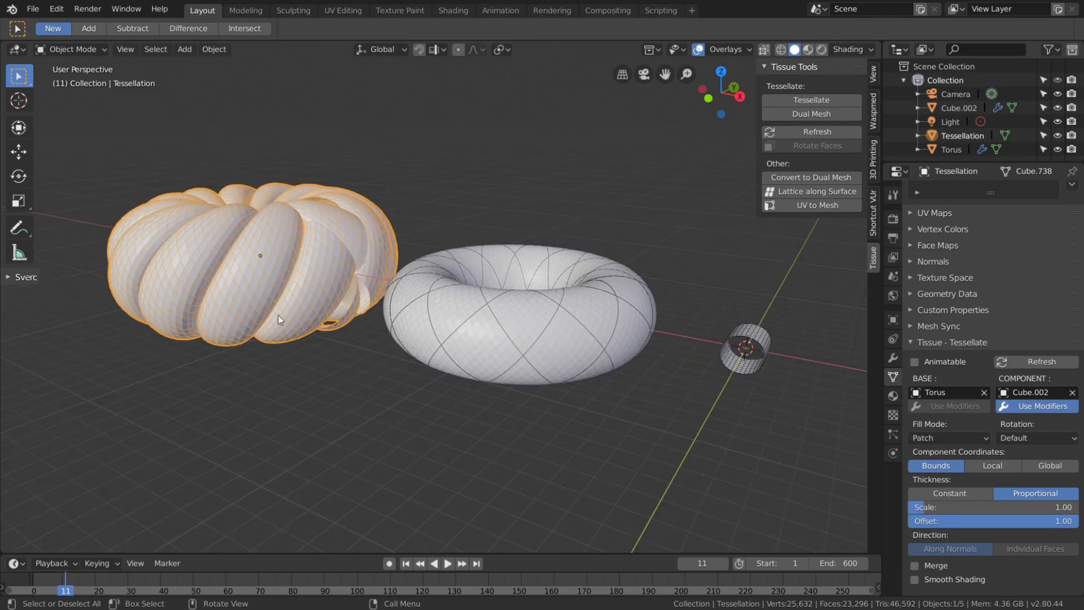
left_click(545, 332)
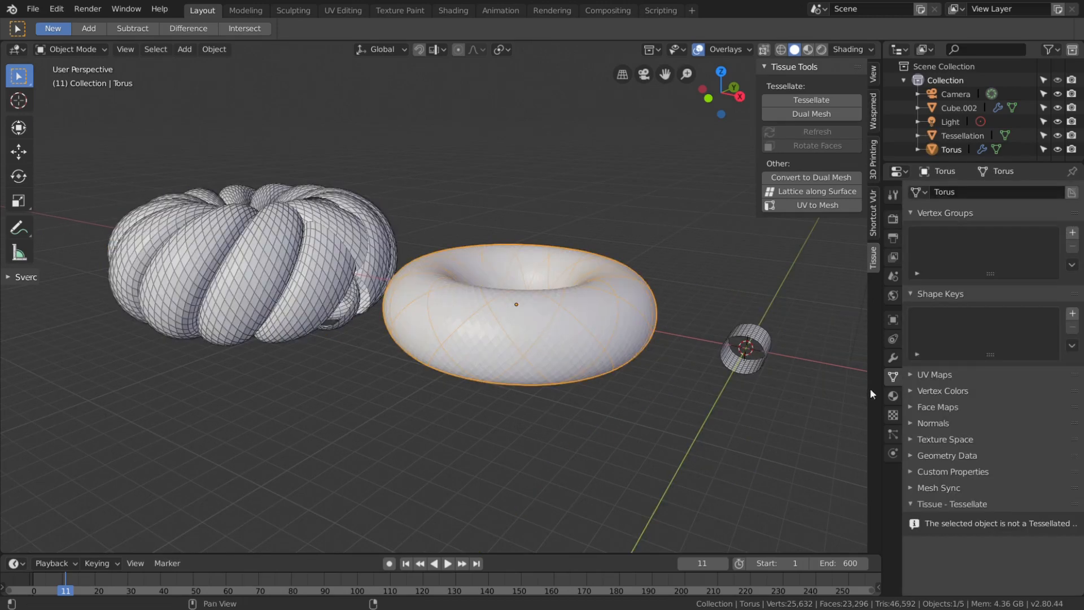
left_click(892, 358)
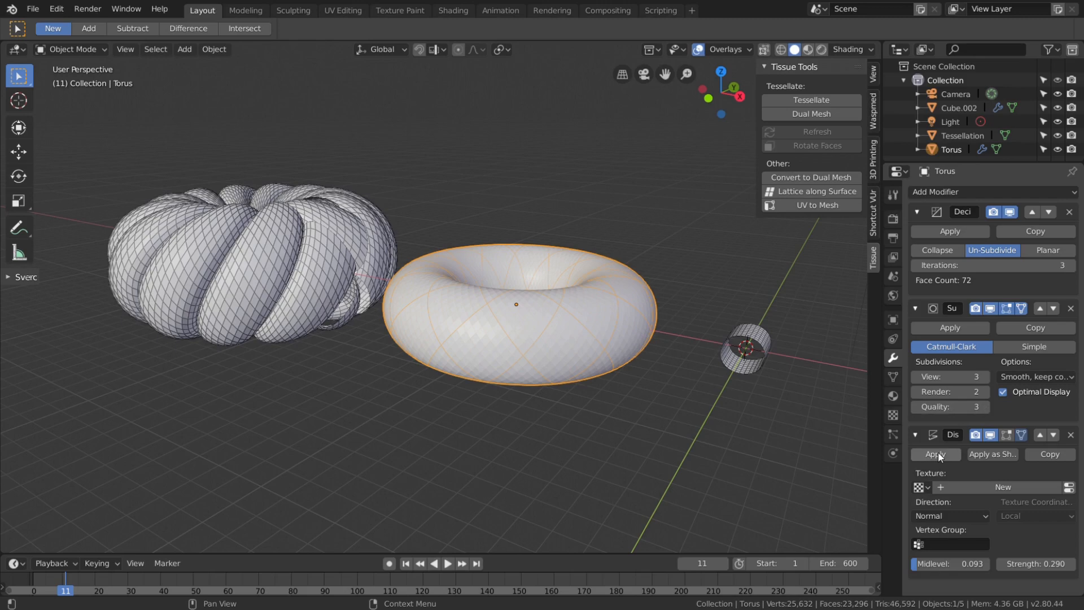
left_click(917, 378)
left_click(916, 377)
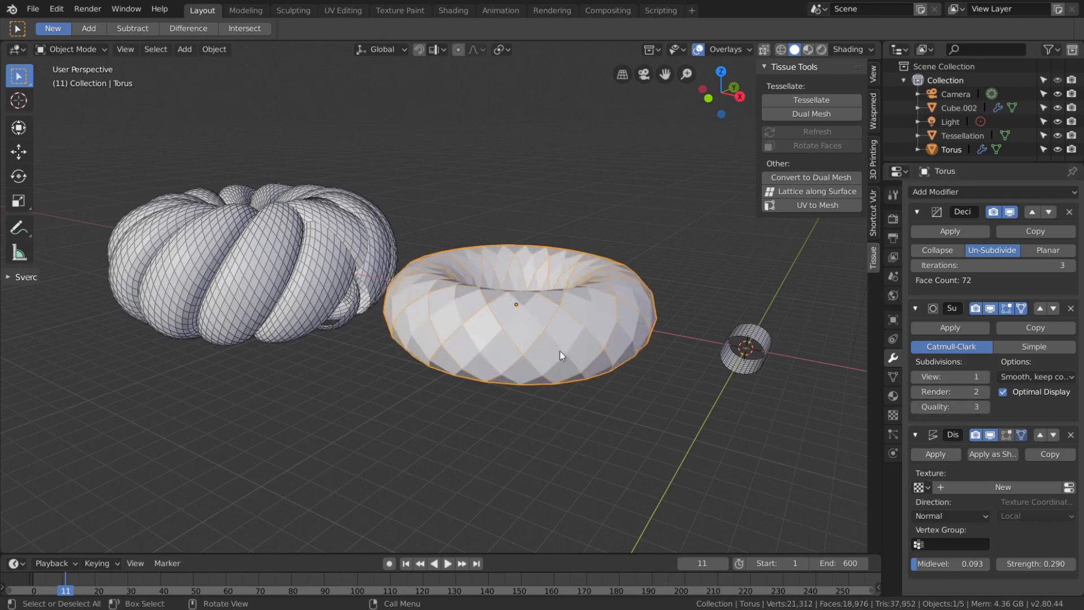
Refresh the tessellation object with the coarser torus as its base
scroll(521, 350, "up", 2)
mouse_move(520, 354)
middle_mouse_down()
mouse_move(500, 343)
mouse_move(533, 350)
mouse_move(523, 367)
middle_mouse_up()
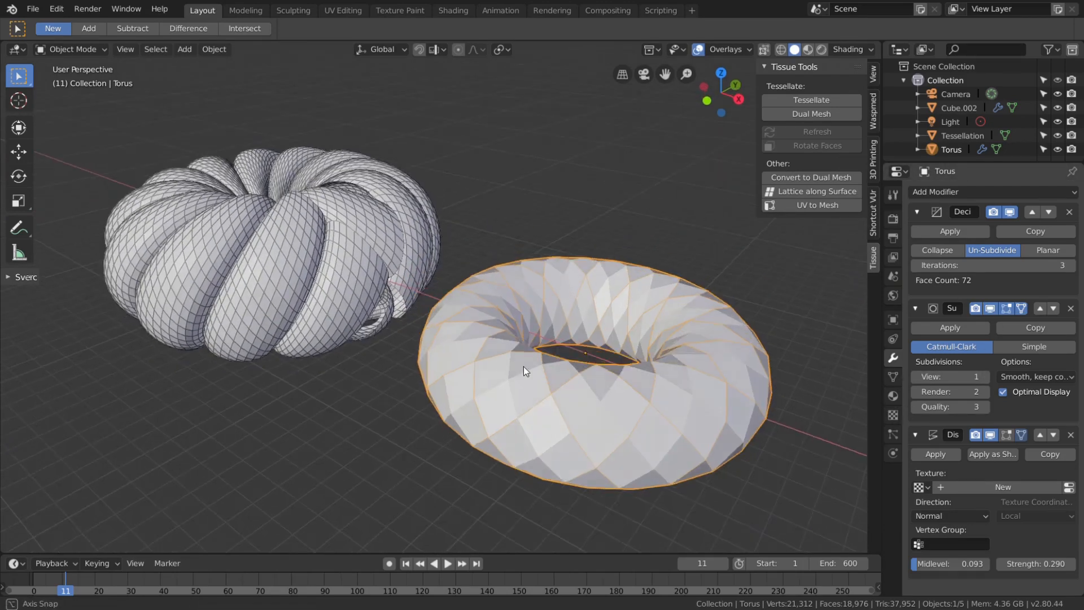
left_click(331, 290)
left_click(823, 133)
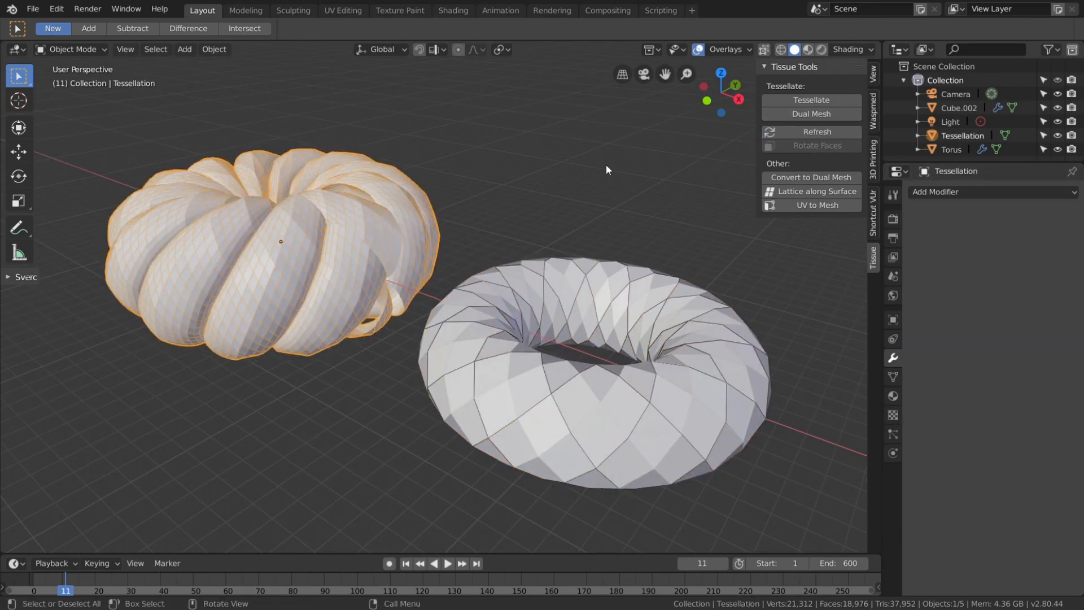
Examine the refreshed tessellation's surface and compare its shape with the faceted torus
mouse_move(374, 246)
middle_mouse_down()
mouse_move(408, 267)
mouse_move(385, 250)
middle_mouse_up()
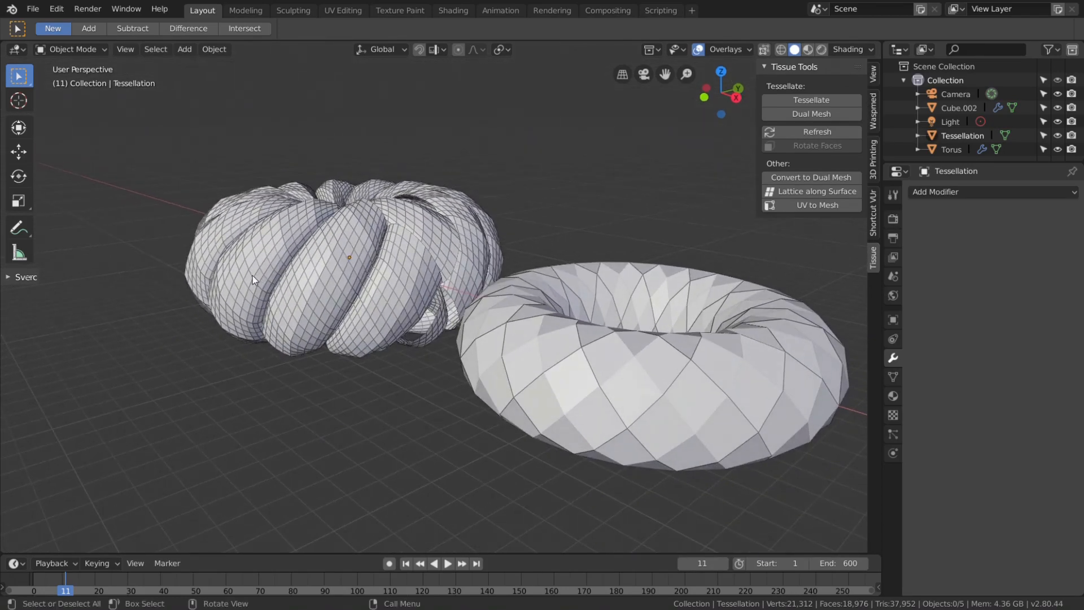
middle_click_drag(273, 255, 307, 216, "shift")
scroll(372, 275, "up", 2)
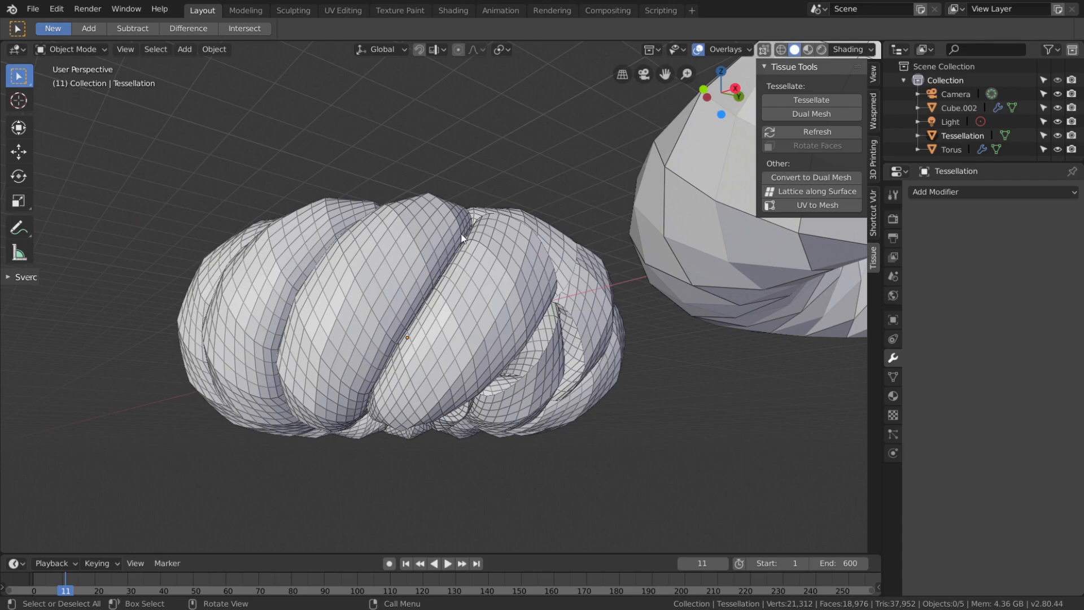
middle_click_drag(462, 237, 715, 198)
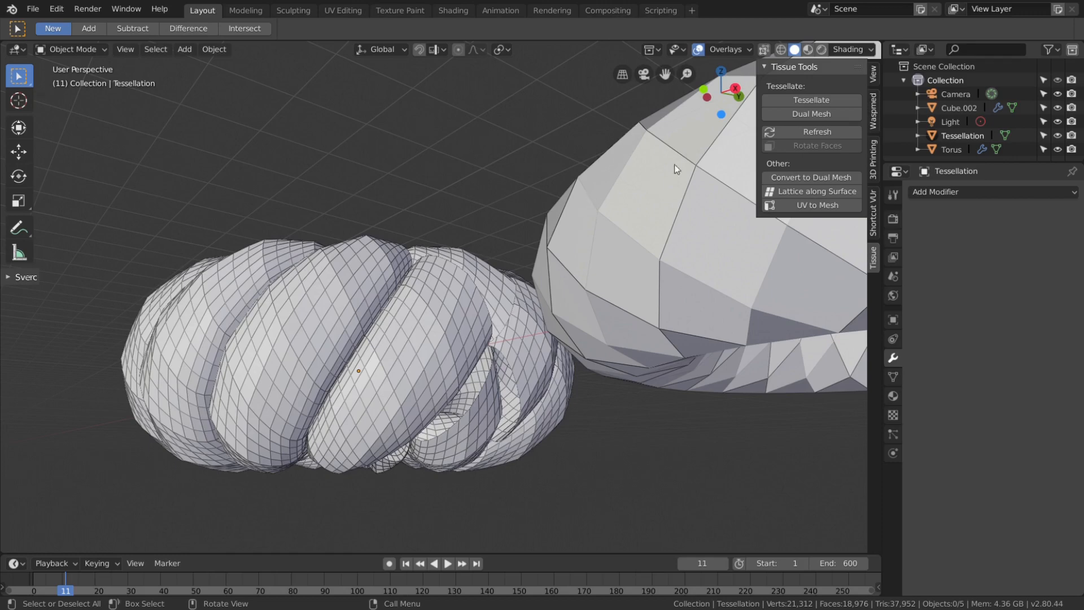
middle_click_drag(343, 288, 339, 324)
scroll(370, 267, "down", 3)
middle_click_drag(370, 266, 399, 286)
scroll(399, 286, "down", 3)
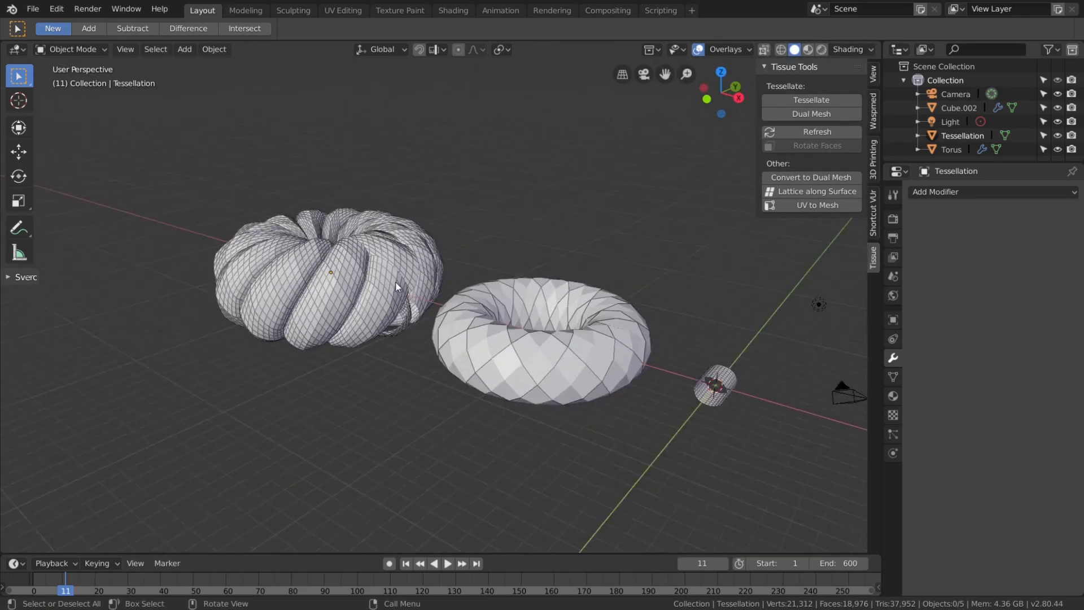
Set the component cube's viewport subdivisions to 4 and refresh the tessellation
middle_click_drag(578, 315, 492, 280, "shift")
left_click(627, 347)
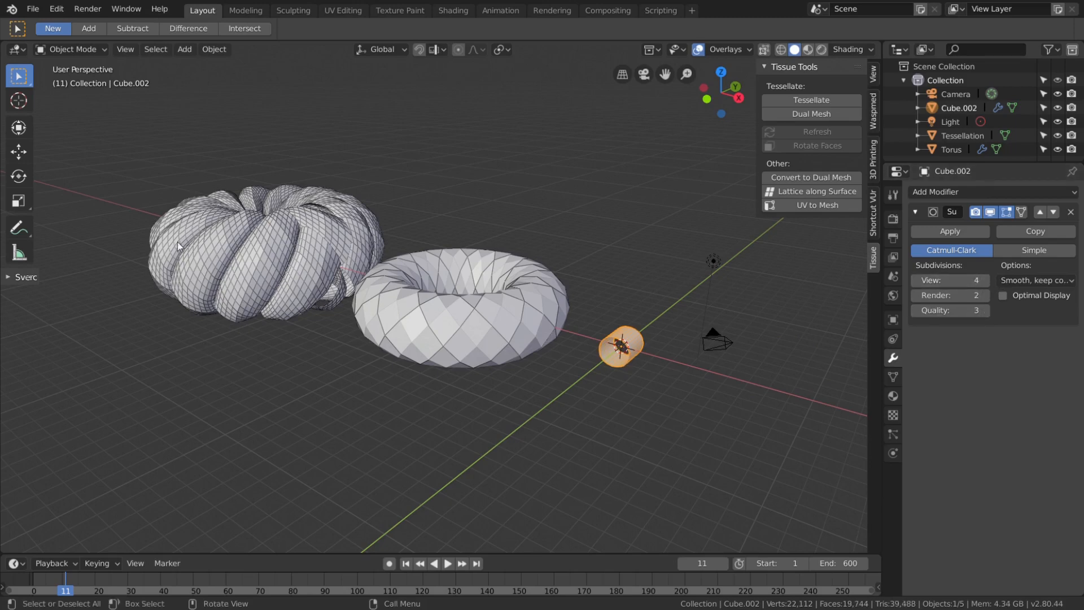
scroll(169, 238, "up", 4)
left_click(110, 204)
key("KP_Decimal")
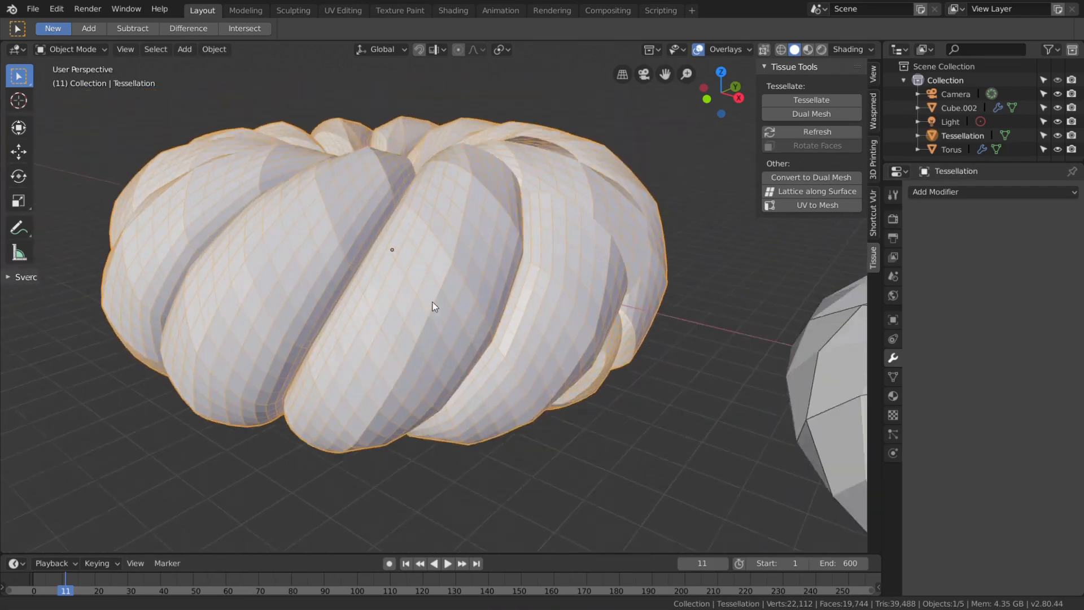
left_click(828, 131)
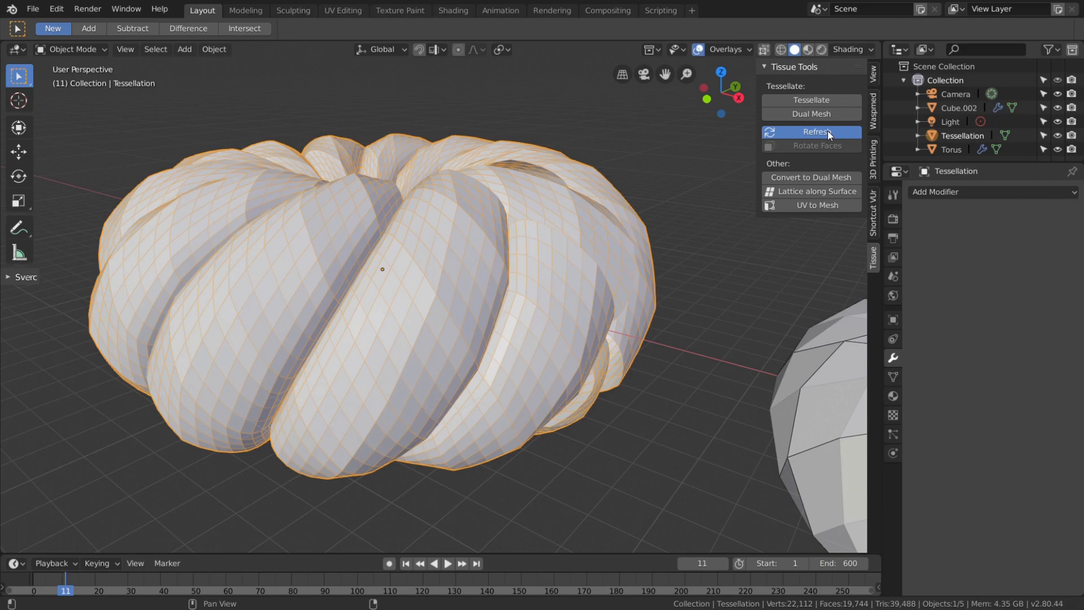
Set the torus's Subdivision Surface viewport level to 3
left_click(439, 507)
middle_click_drag(440, 507, 503, 456)
scroll(530, 423, "down", 4)
middle_click_drag(558, 396, 486, 370, "shift")
middle_click_drag(486, 370, 576, 380)
middle_click_drag(576, 379, 484, 385, "shift")
left_click(659, 421)
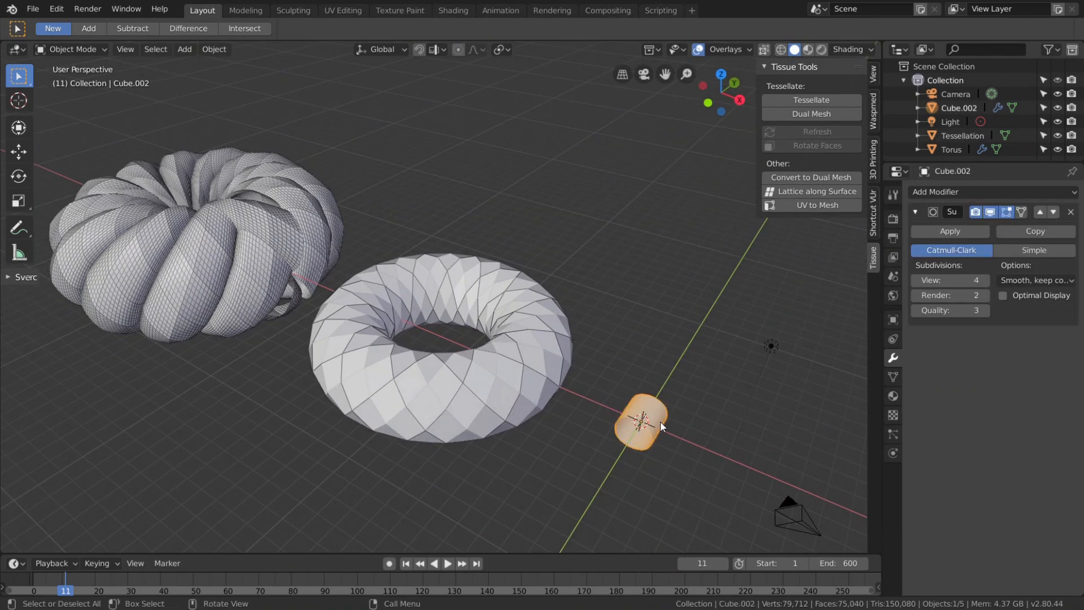
left_click(453, 418)
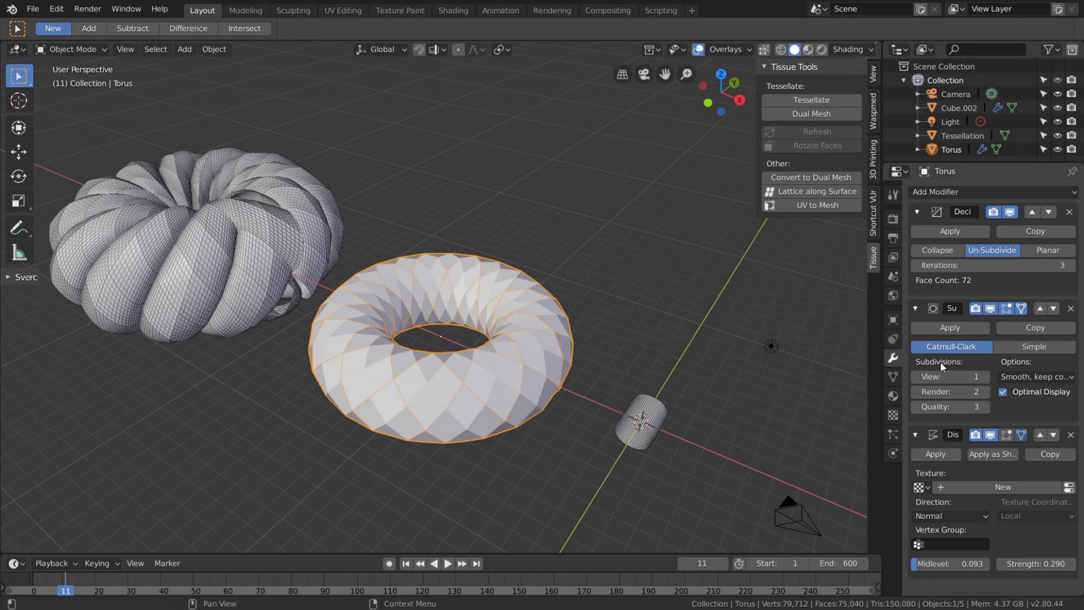
left_click(985, 376)
left_click(984, 376)
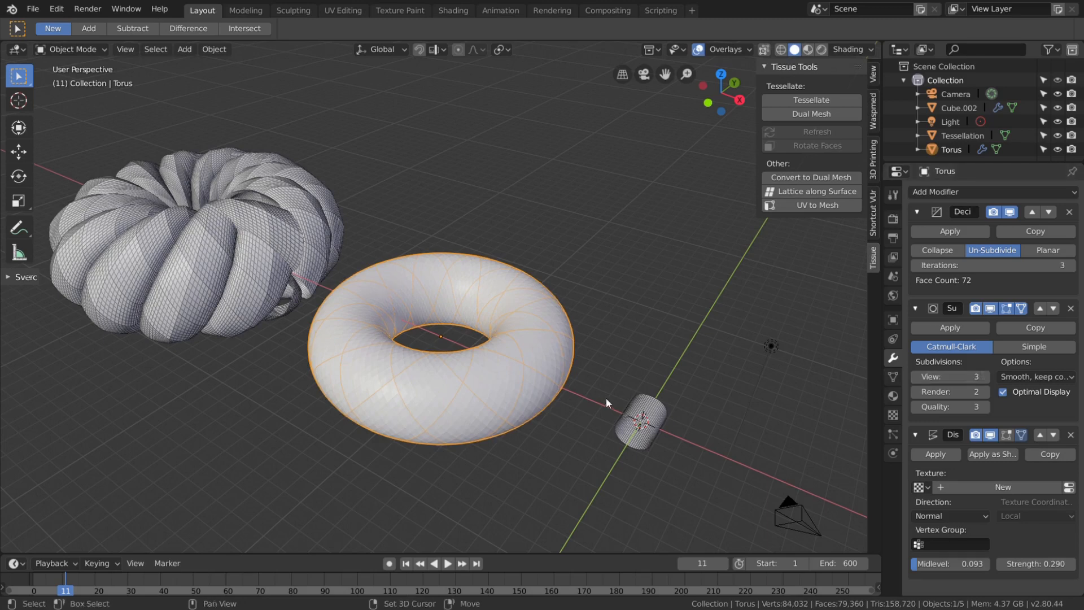
Set the component cube's viewport subdivisions to 2 and refresh the tessellation with the smooth torus
middle_click_drag(606, 398, 609, 343)
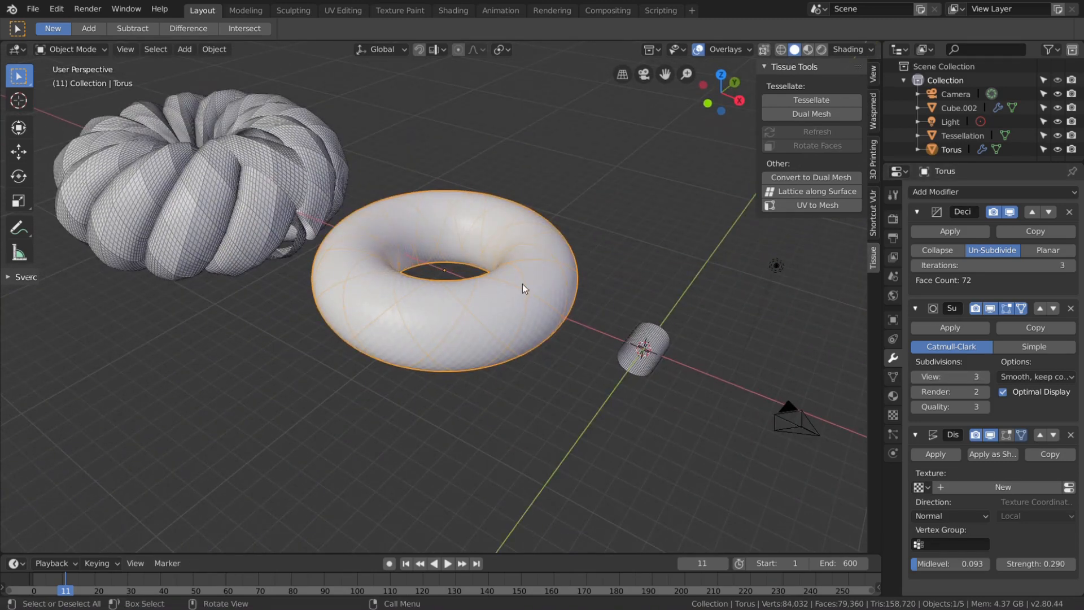
left_click(660, 346)
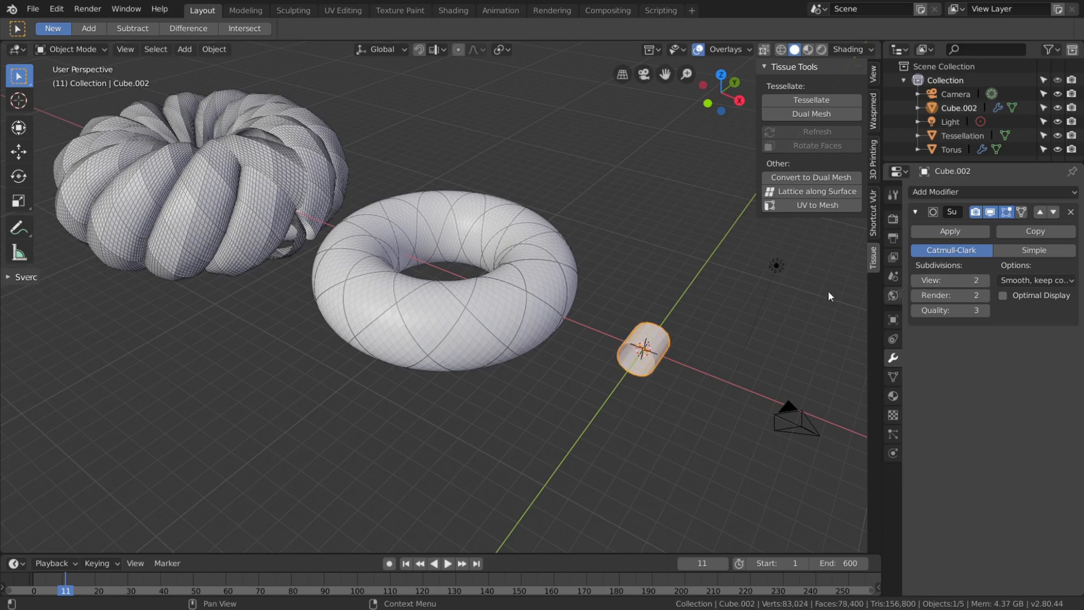
middle_click_drag(288, 214, 369, 305, "shift")
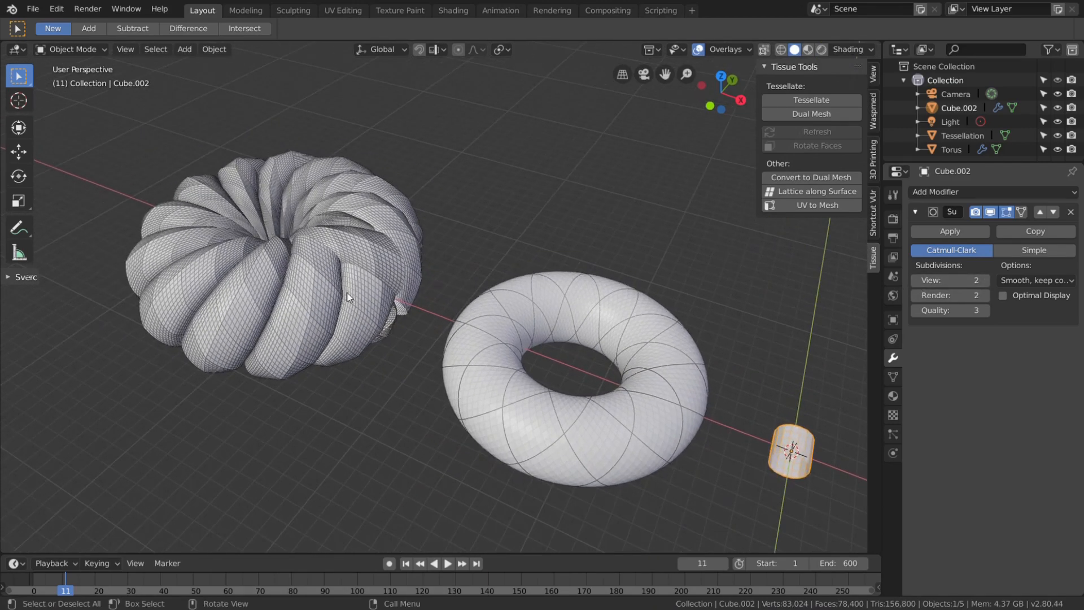
left_click(347, 298)
left_click(831, 134)
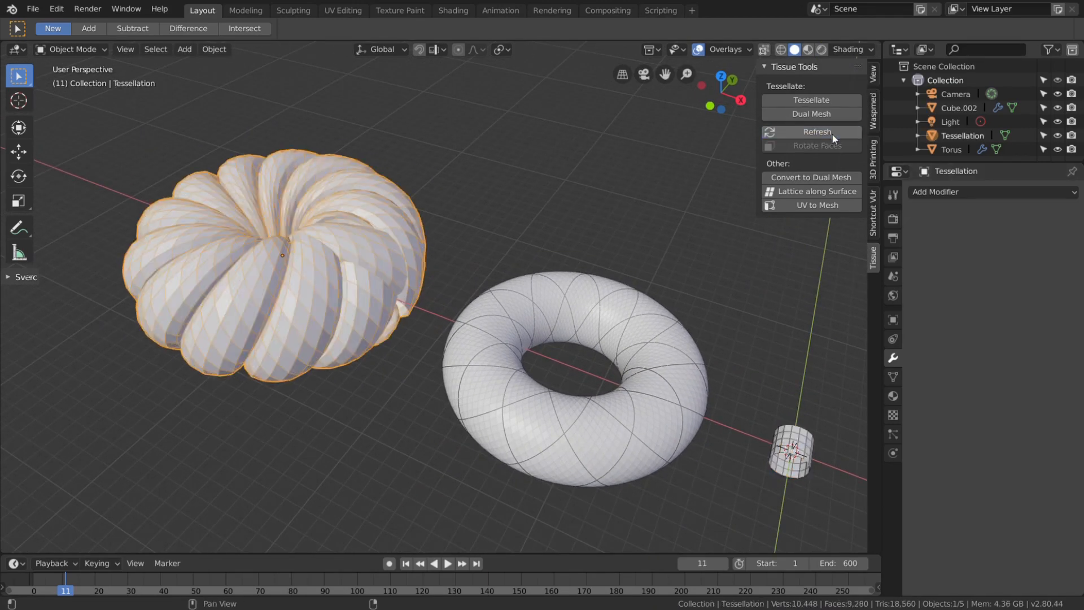
Examine the updated tessellation from several angles and compare it with the base torus's patch pattern
middle_click_drag(452, 243, 485, 276)
scroll(330, 265, "up", 2)
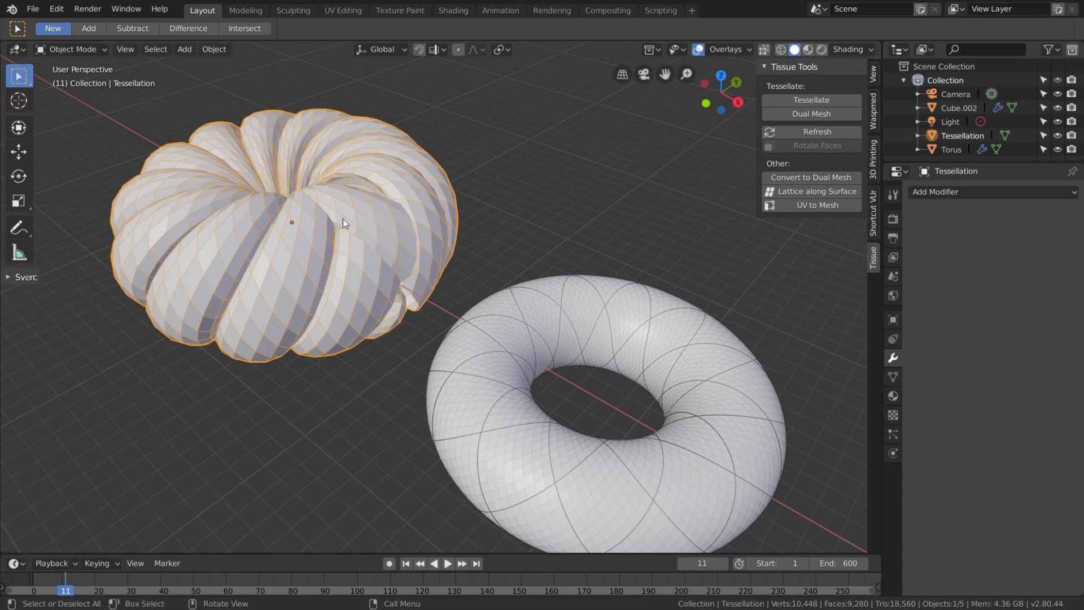
middle_click_drag(344, 219, 254, 300)
middle_click_drag(395, 279, 401, 322)
middle_click_drag(314, 268, 334, 320)
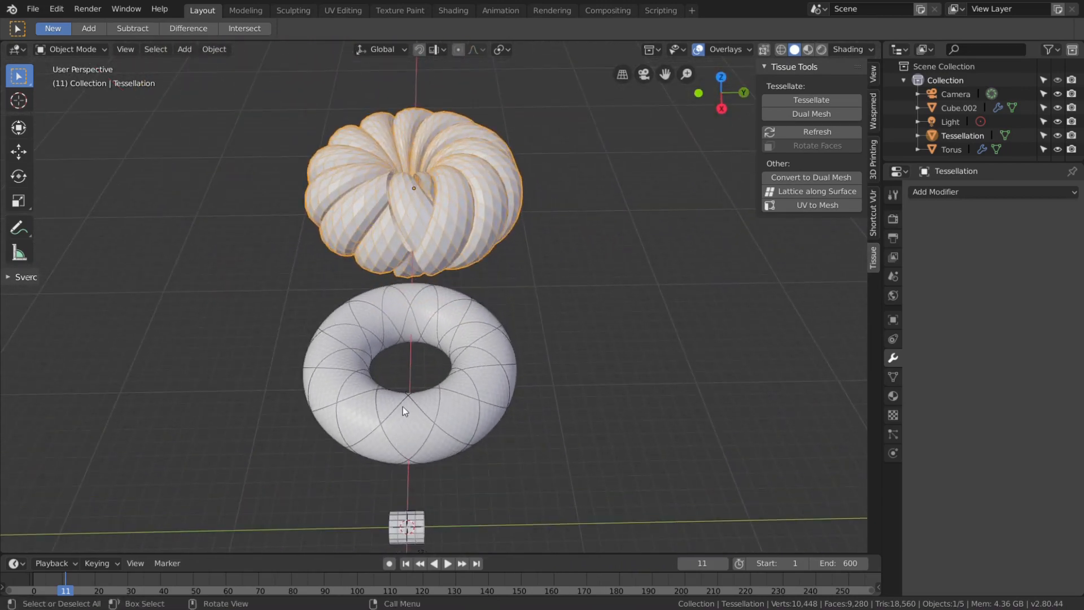
scroll(403, 407, "up", 3)
middle_click_drag(402, 407, 567, 387)
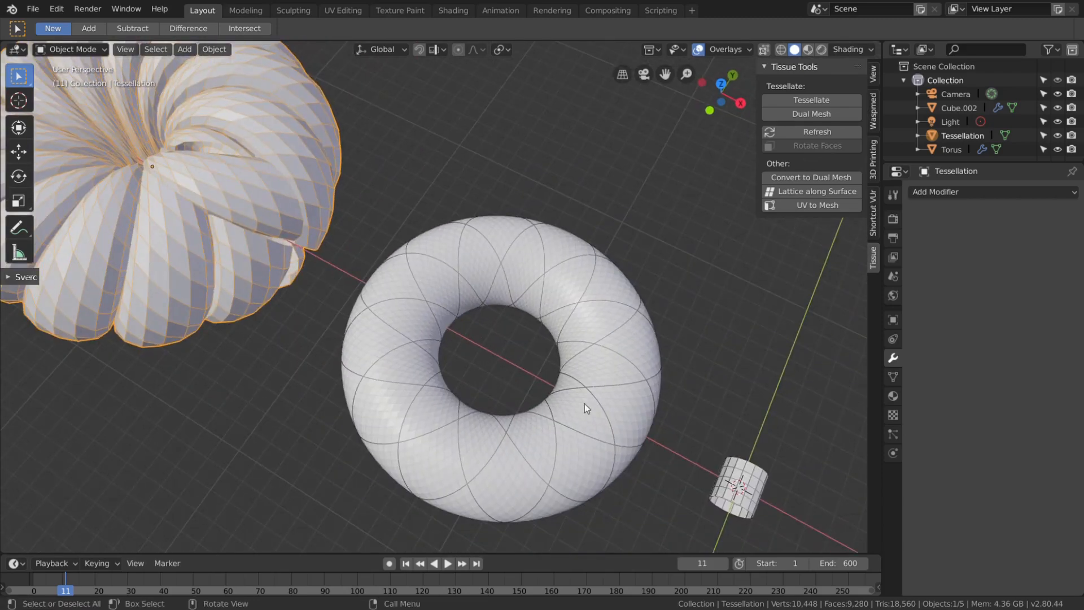
scroll(642, 410, "down", 5)
Check the tessellation's Tissue settings and review the modifier stack on the base torus
left_click(893, 376)
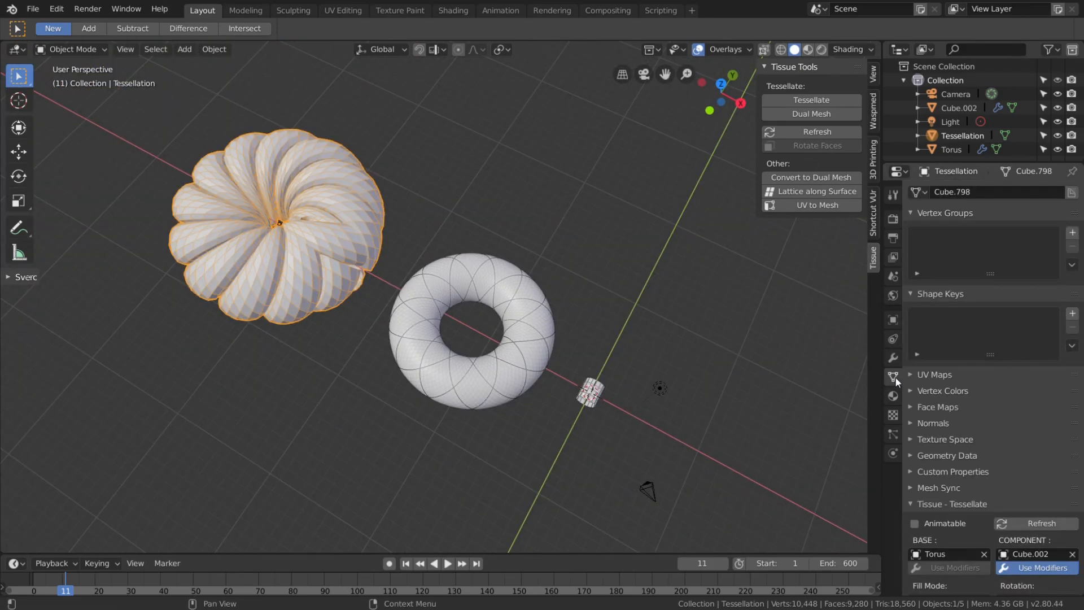
left_click(535, 357)
left_click(893, 358)
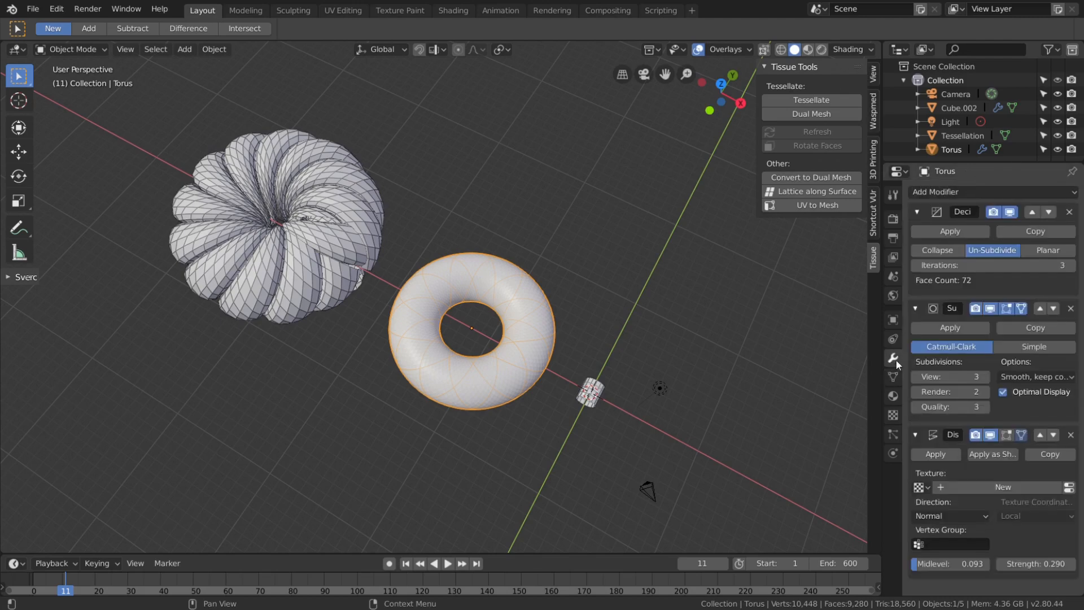
scroll(443, 376, "up", 3)
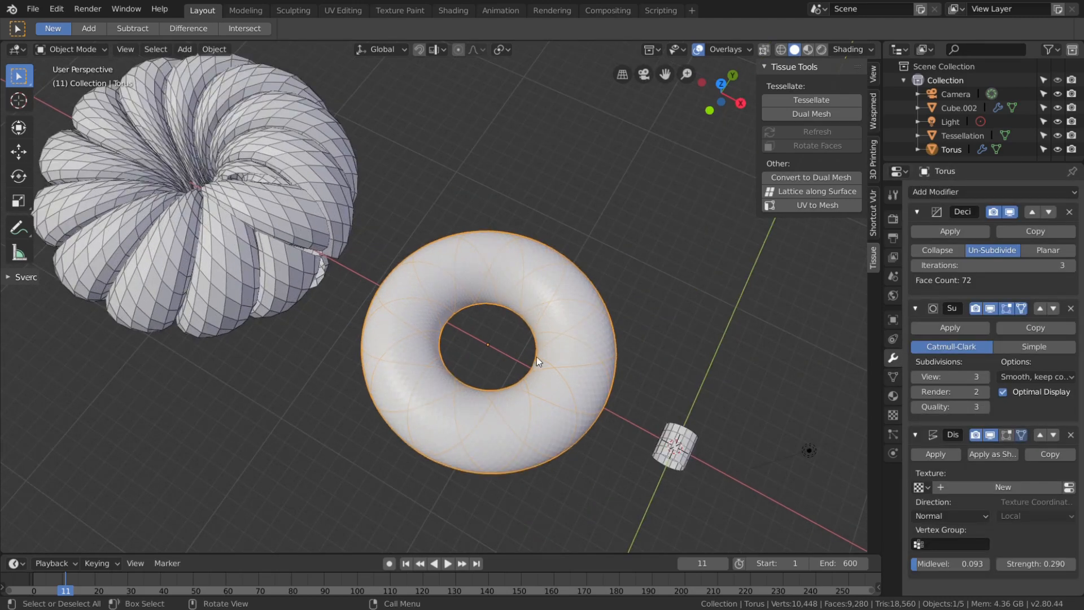
middle_click_drag(579, 362, 560, 348)
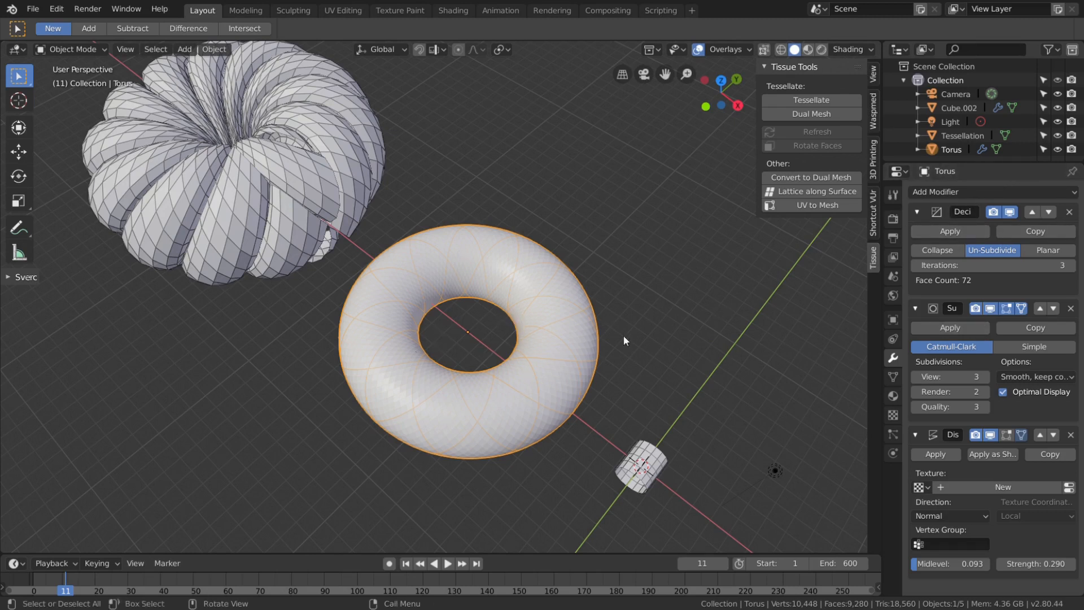
Apply the torus's Decimate modifier so the un-subdivided mesh becomes permanent, and clear the object selection
left_click(950, 231)
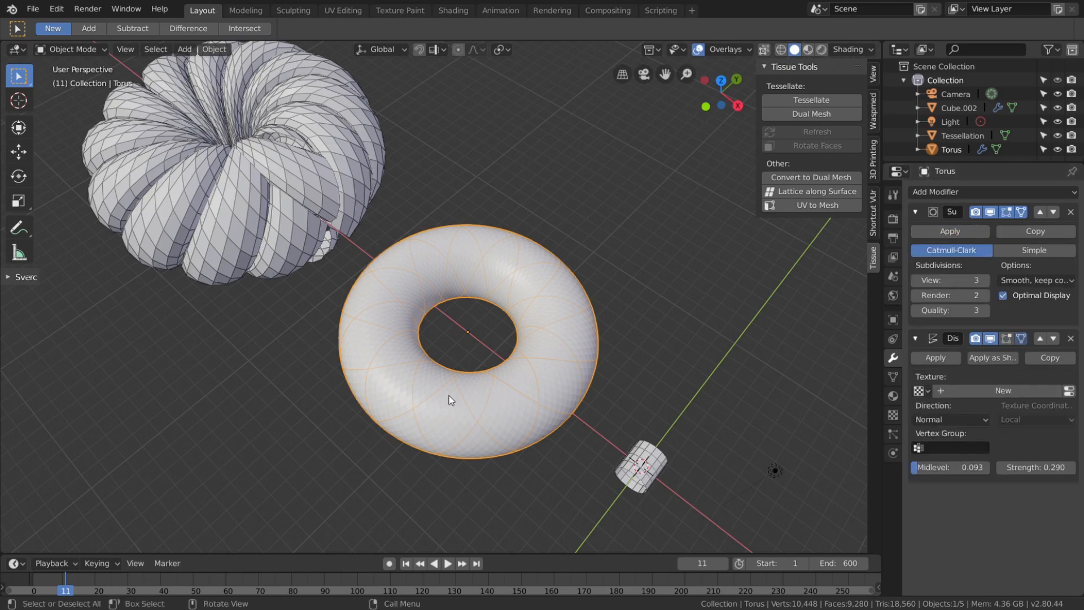
mouse_move(479, 377)
middle_mouse_down("shift")
mouse_move(471, 355)
mouse_move(491, 372)
middle_mouse_up("shift")
scroll(514, 367, "up", 1)
key("alt+a")
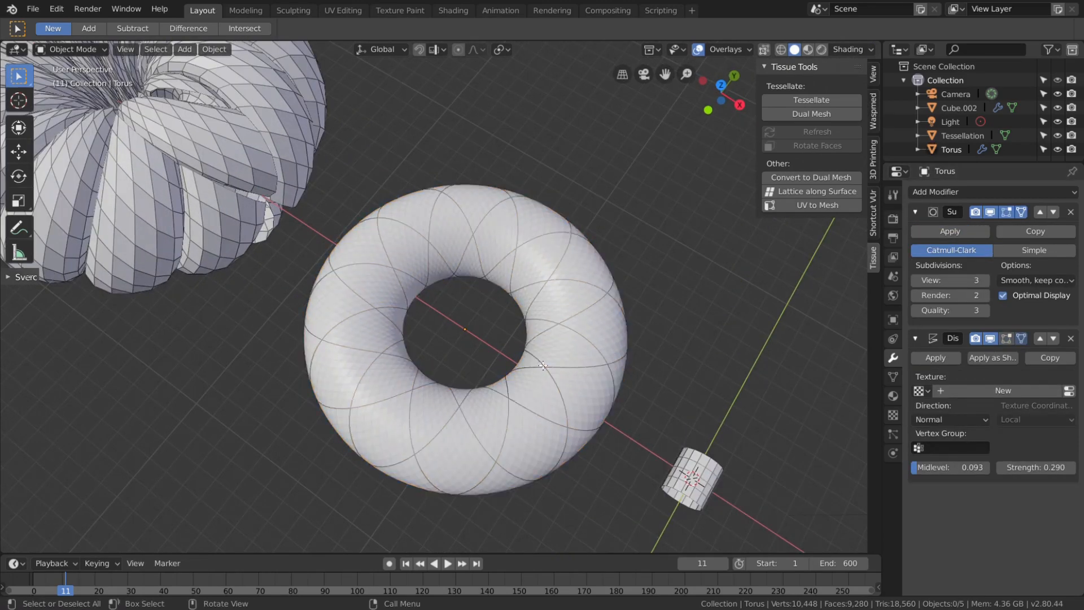
In Edit Mode, apply Rotate Faces to two adjacent torus faces near the X axis, one at a time
key("Tab")
key("KP_7")
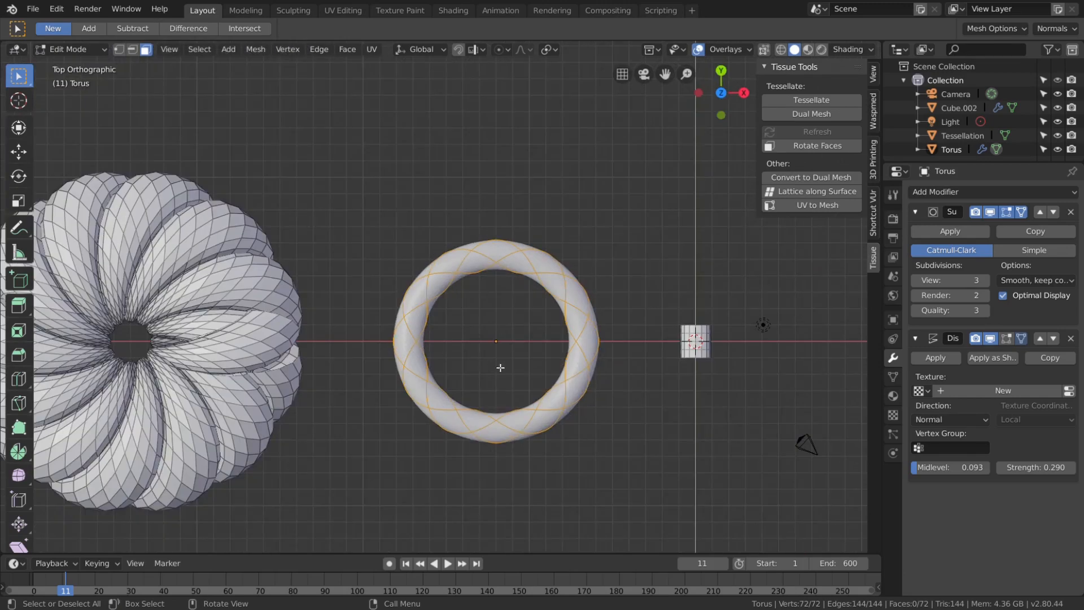
left_click(590, 353)
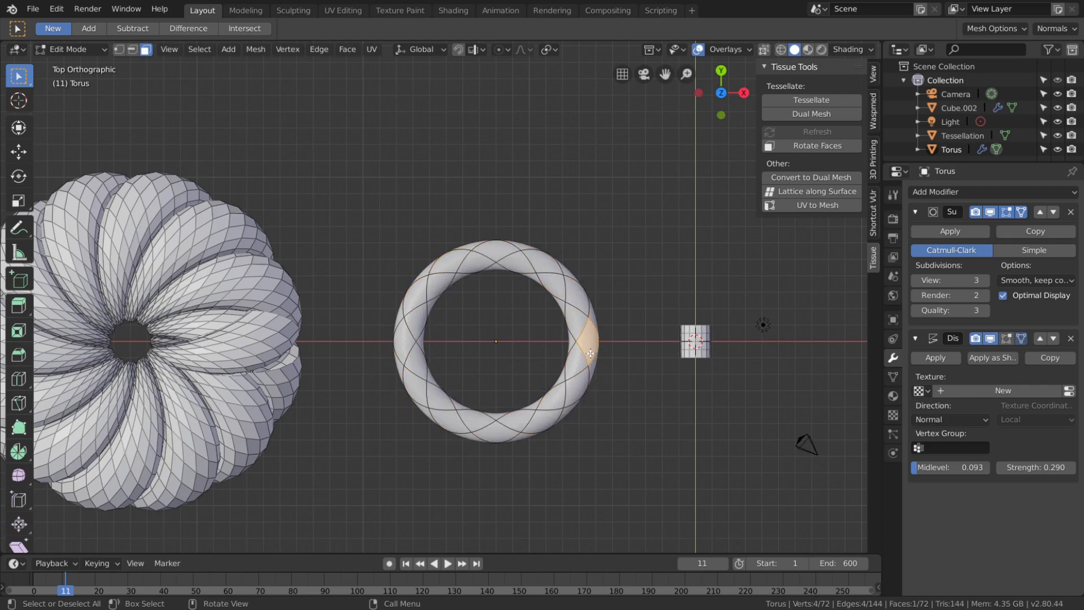
left_click(576, 368)
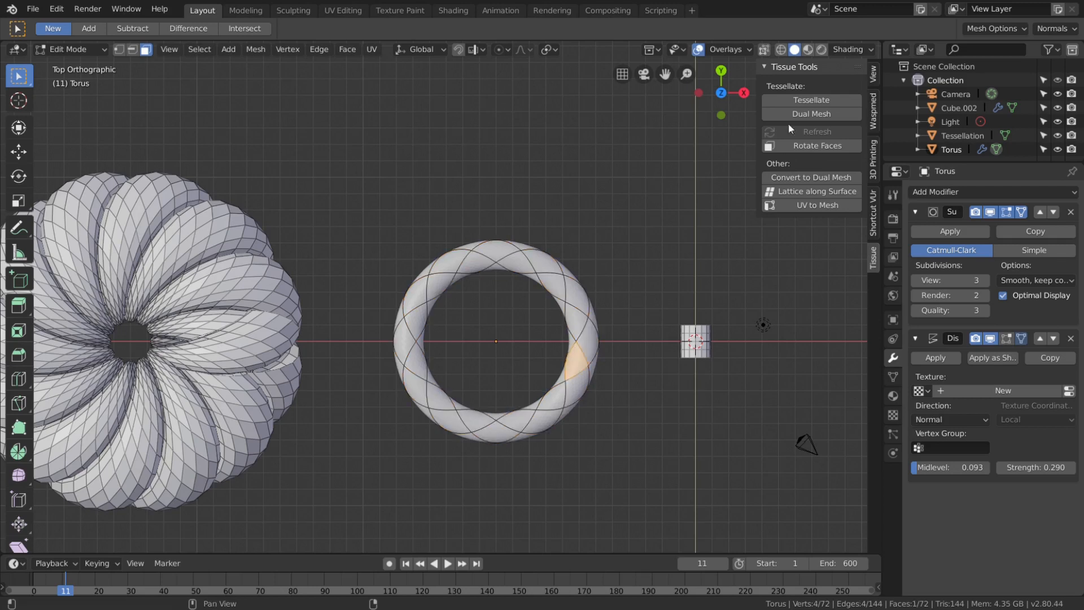
left_click(808, 148)
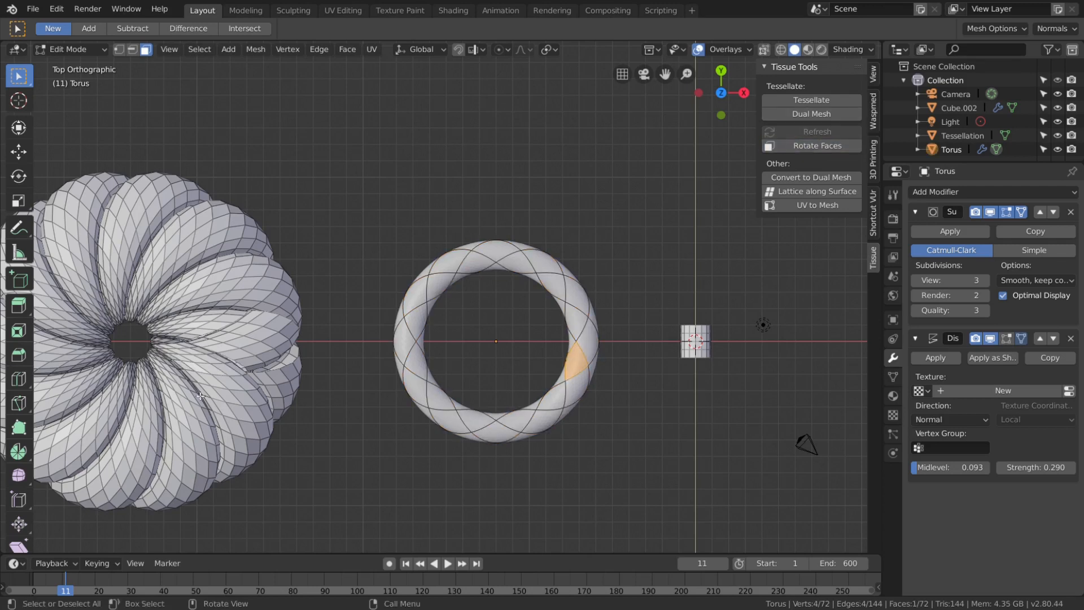
left_click(591, 345)
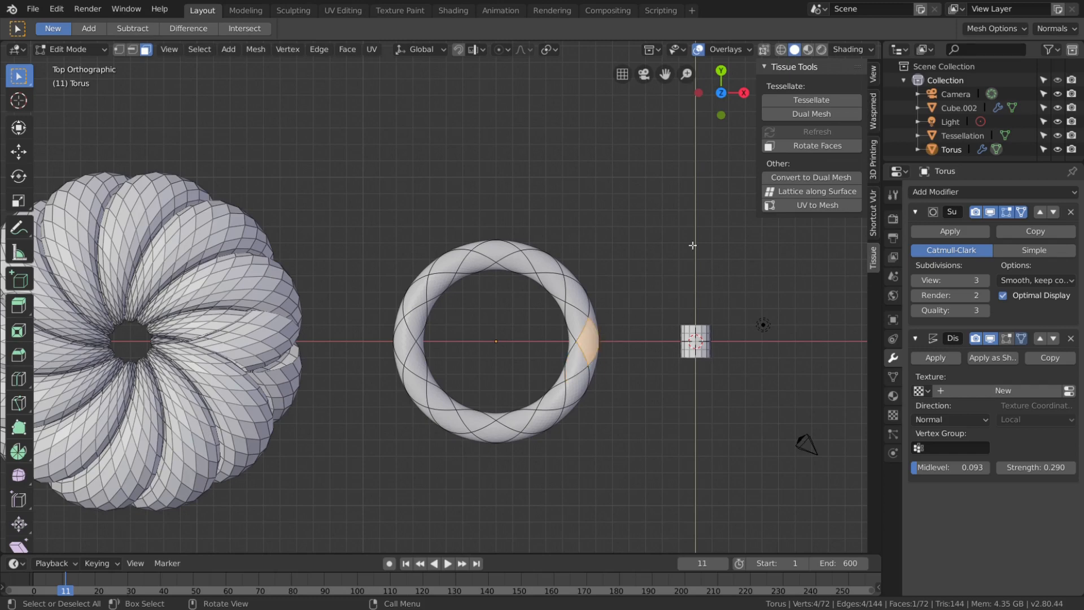
left_click(802, 146)
Apply Rotate Faces repeatedly to the diamond-shaped face on the torus's outer side
middle_click_drag(224, 402, 317, 243)
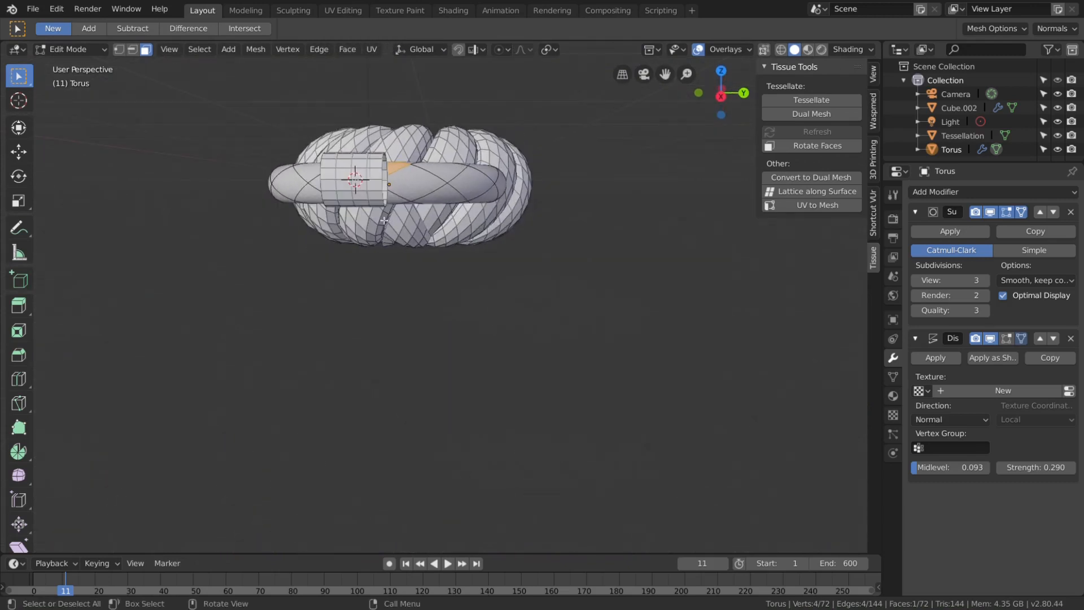
left_click(810, 146)
left_click(809, 148)
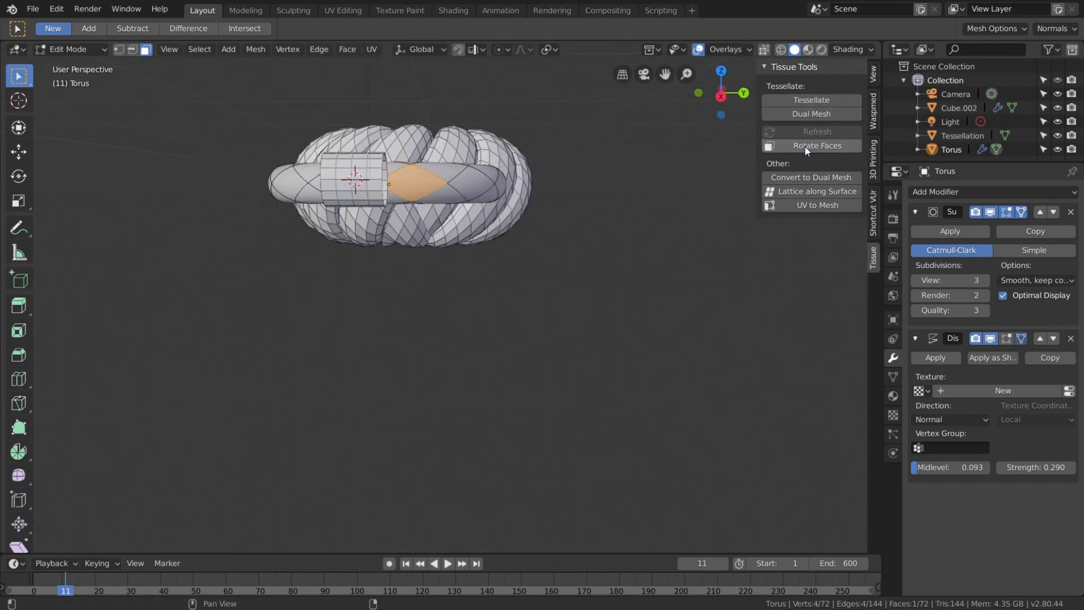
left_click(809, 149)
left_click(808, 149)
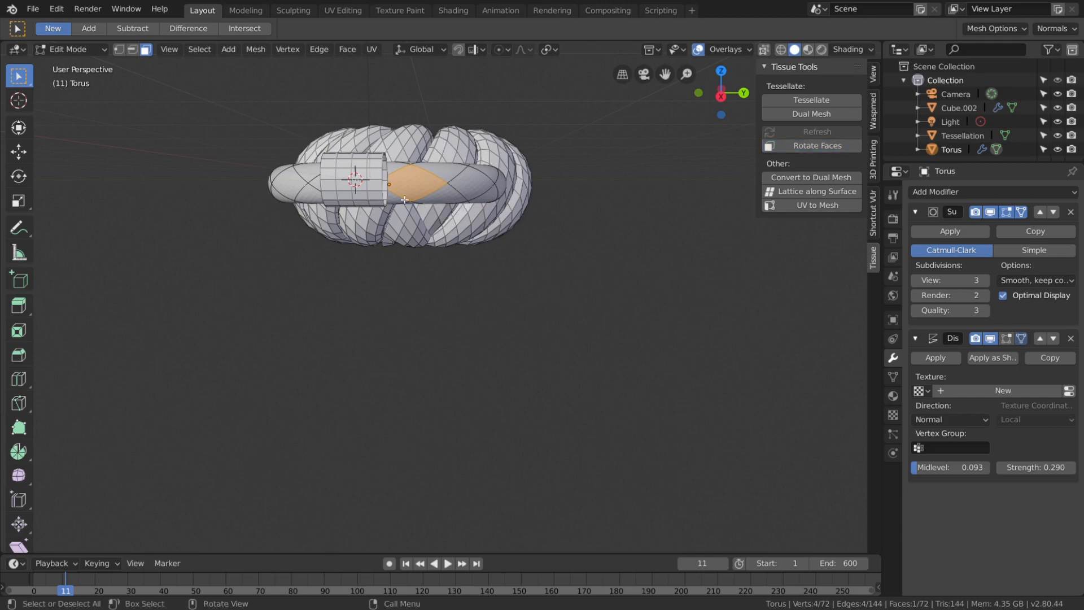
Select further single faces on the X-axis side of the torus and rotate each with Rotate Faces to realign the tessellation's components
mouse_move(405, 202)
middle_mouse_down()
mouse_move(419, 131)
mouse_move(414, 198)
middle_mouse_up()
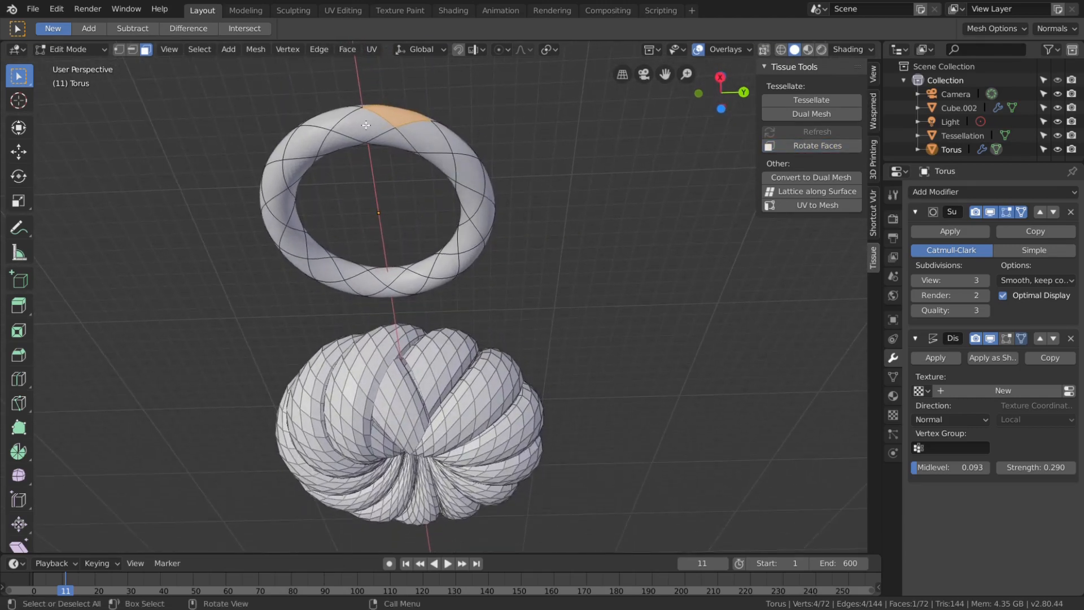
left_click(797, 151)
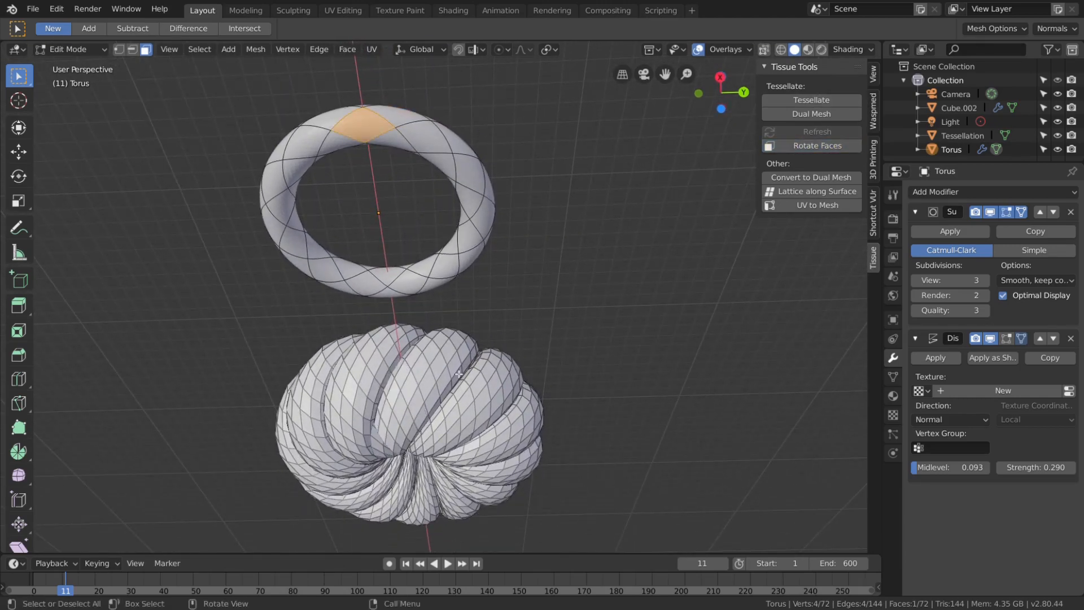
middle_click_drag(302, 458, 553, 296)
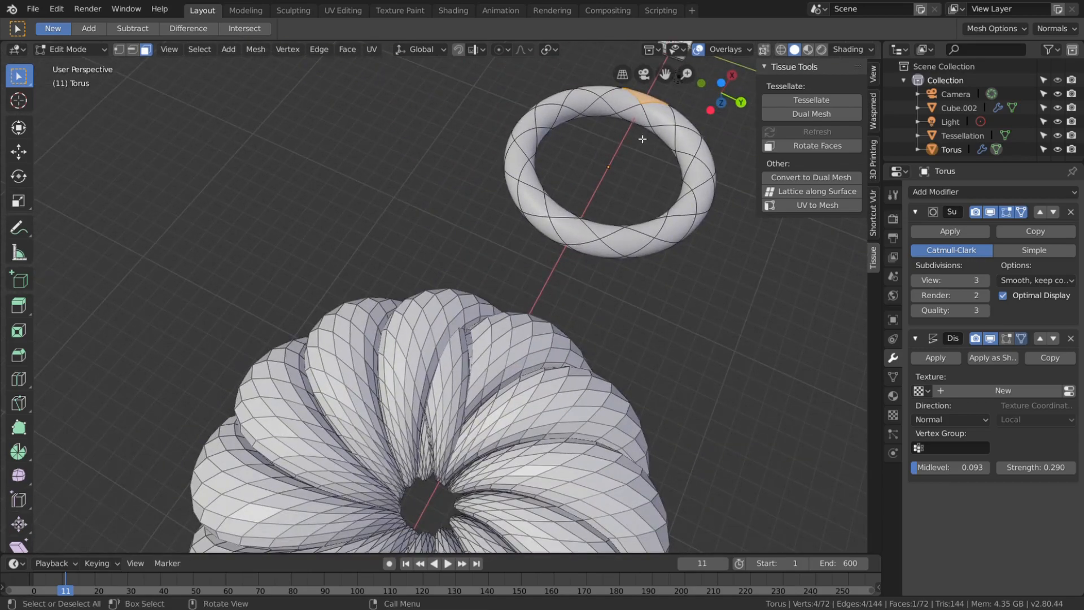
left_click(619, 108)
left_click(813, 146)
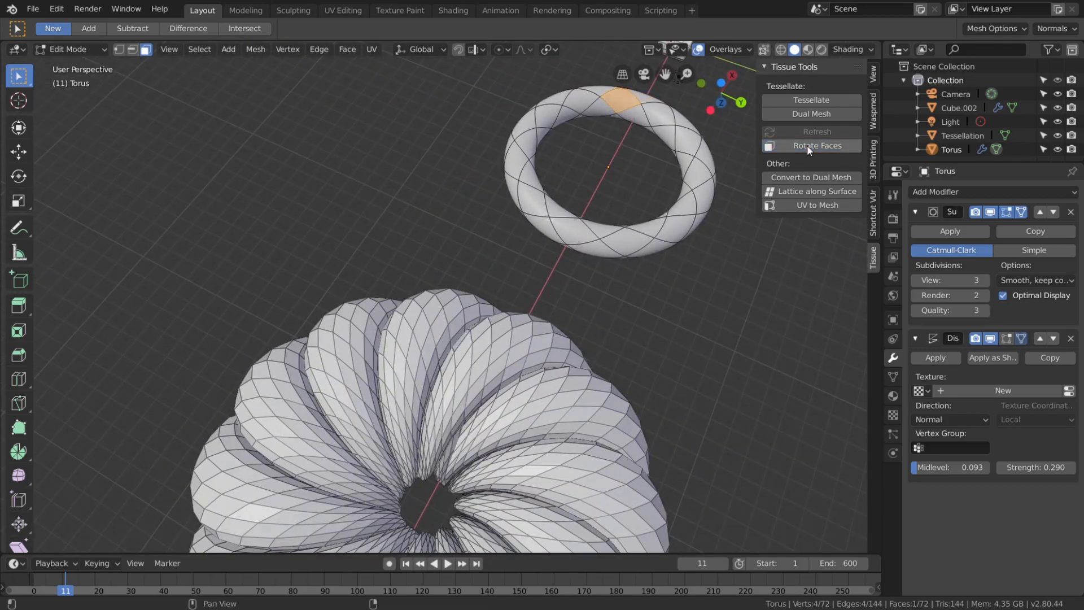
middle_click_drag(380, 479, 518, 327)
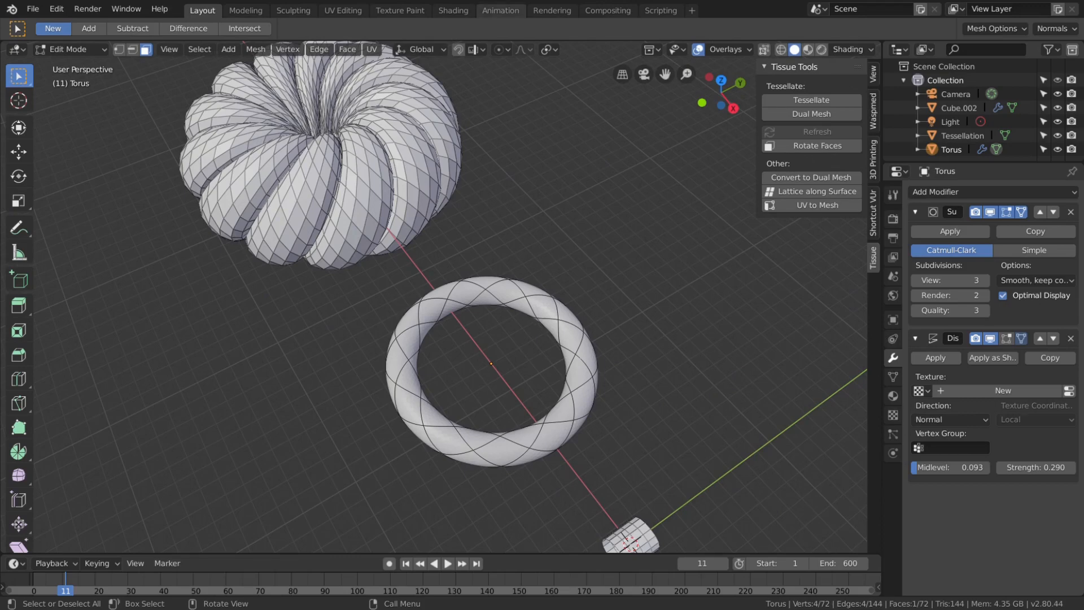
Switch to the UV Editing workspace with the torus still in Edit Mode
left_click(340, 13)
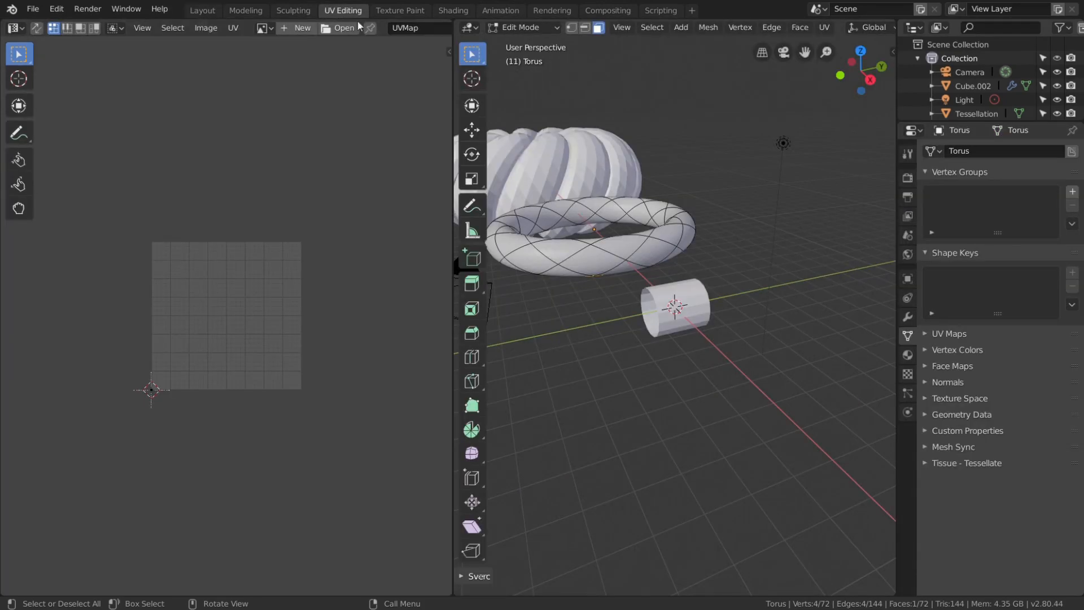
middle_click_drag(535, 220, 557, 229)
middle_click_drag(556, 229, 690, 286, "shift")
scroll(633, 273, "down", 1)
scroll(672, 300, "up", 2)
scroll(705, 308, "down", 2)
scroll(704, 307, "down", 1)
scroll(738, 332, "up", 2)
scroll(744, 327, "down", 2)
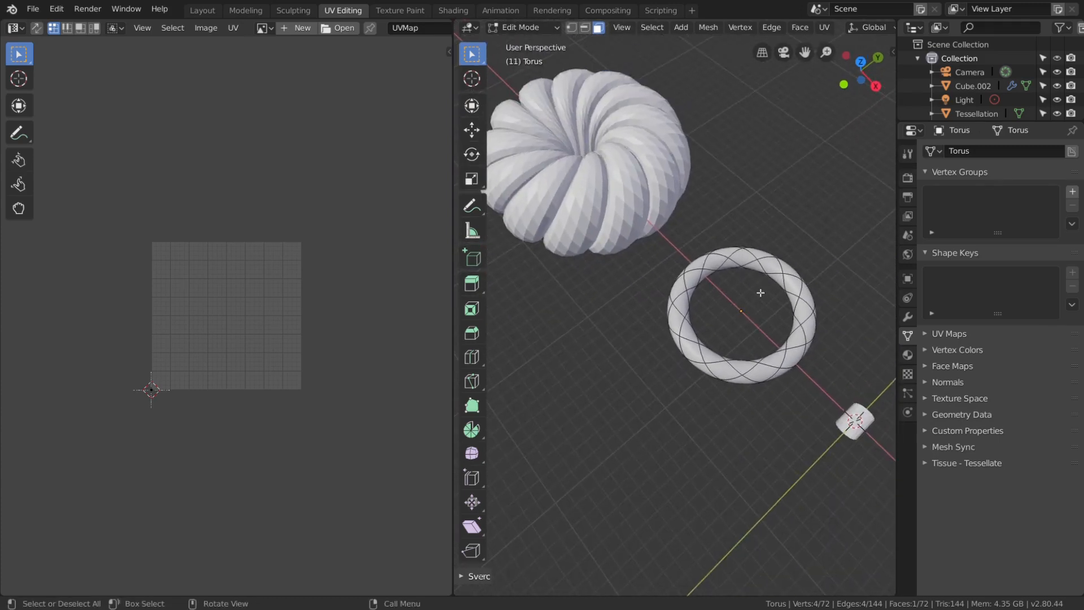
Select one inner quad of the torus near the component cube and reset its UVs to the full UV square
left_click(776, 372)
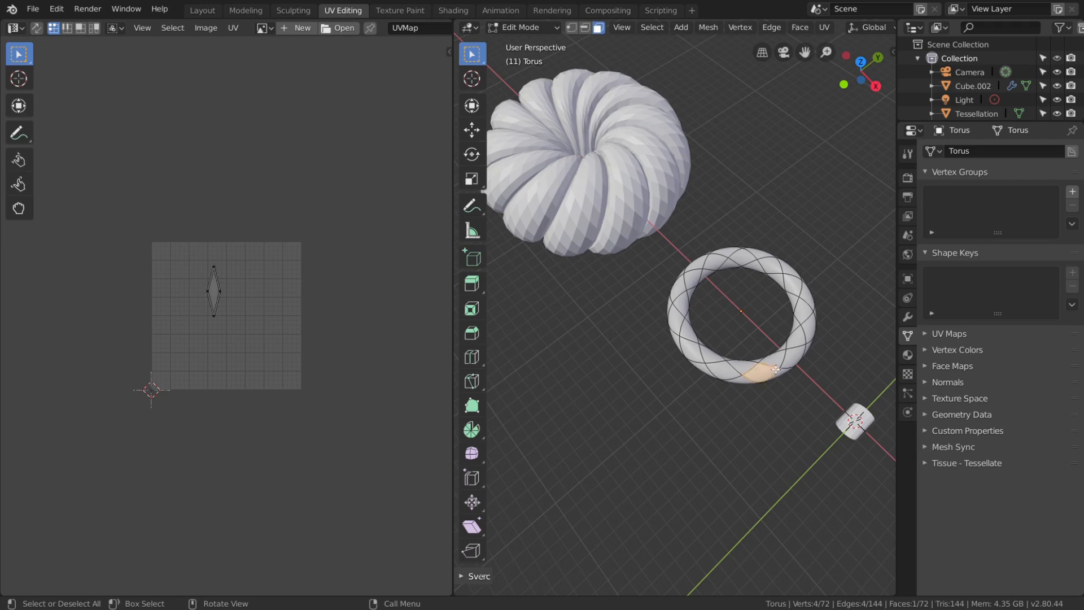
left_click(777, 364)
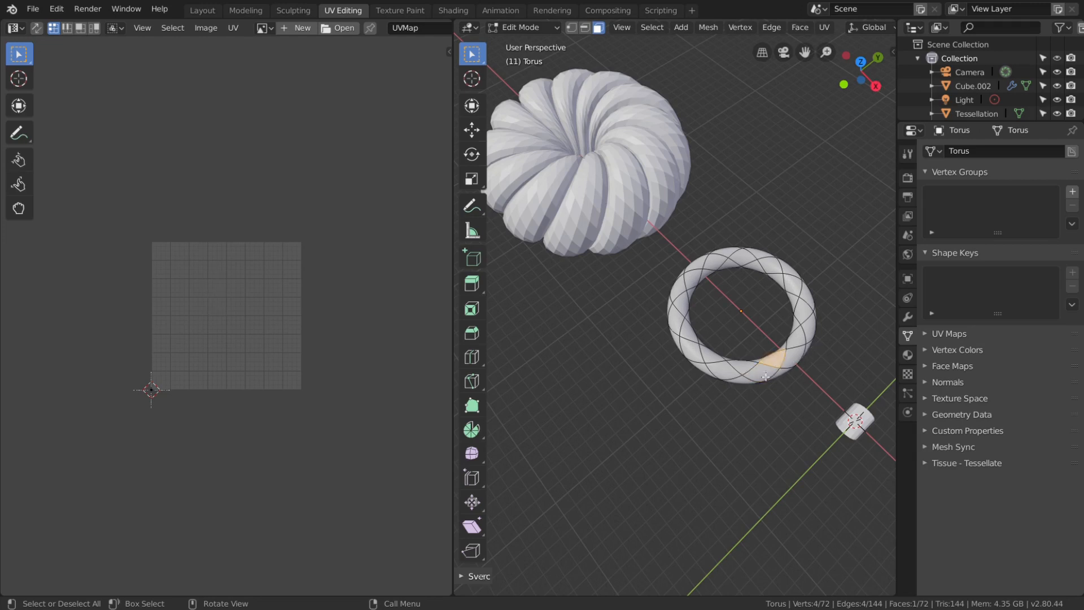
key("u")
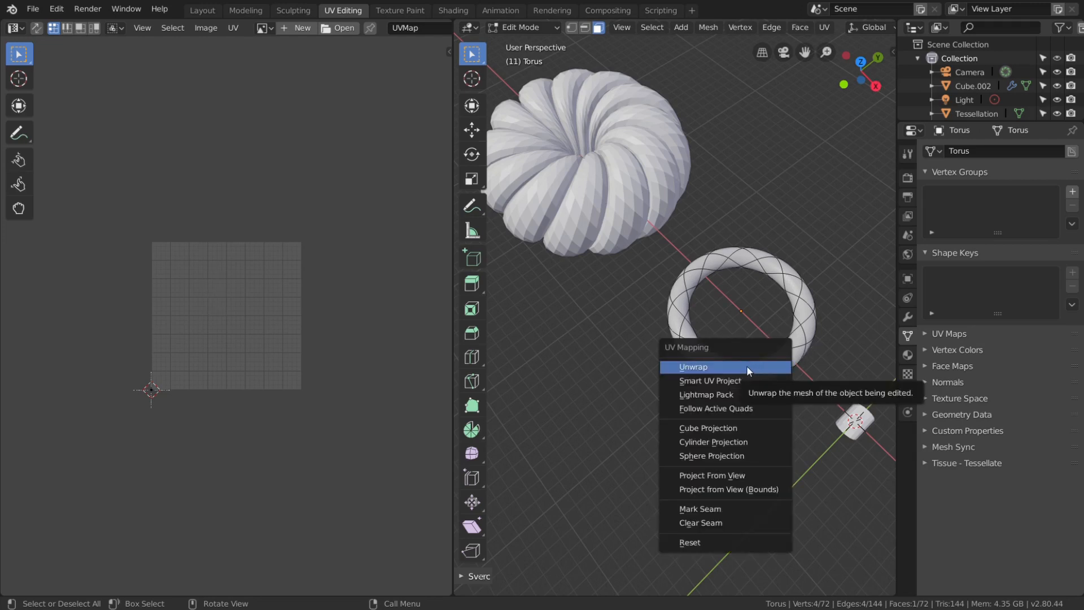
left_click(732, 544)
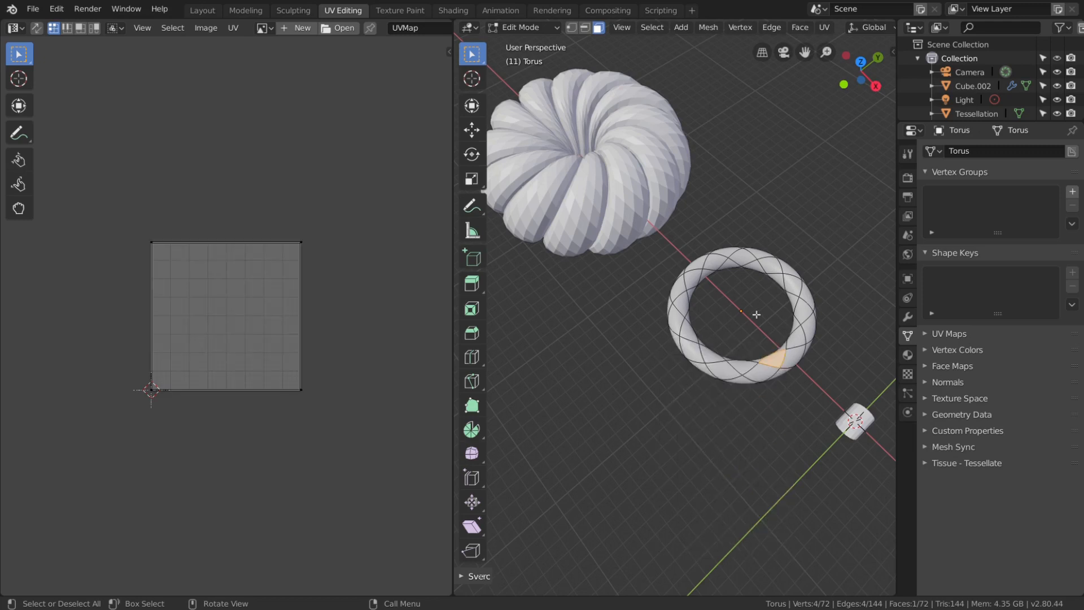
Select all torus faces and unwrap them with Follow Active Quads using the Length Average edge length mode
middle_click_drag(756, 302, 723, 327)
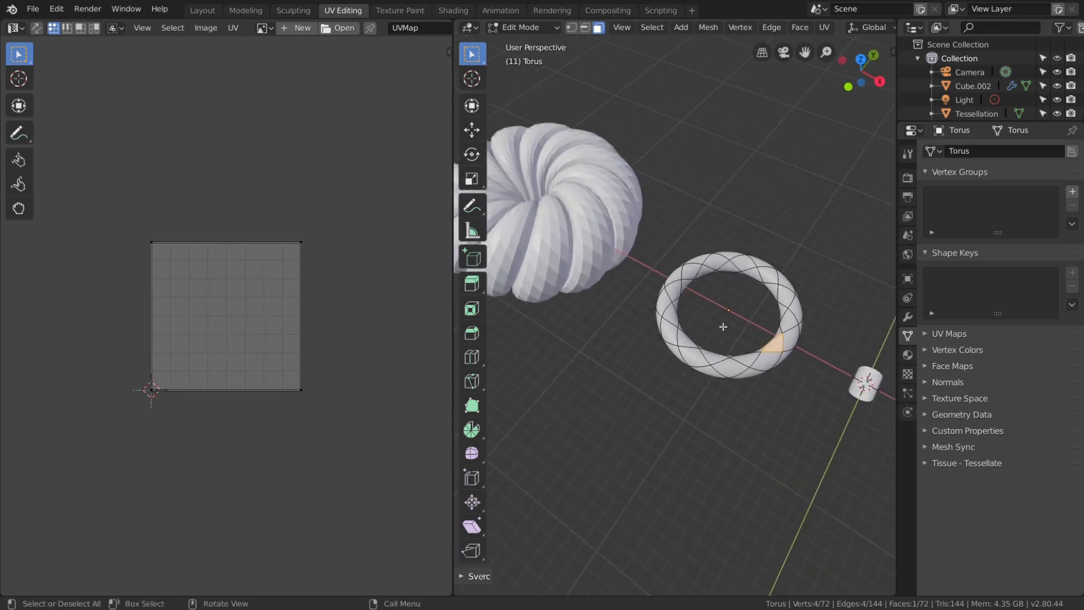
key("a")
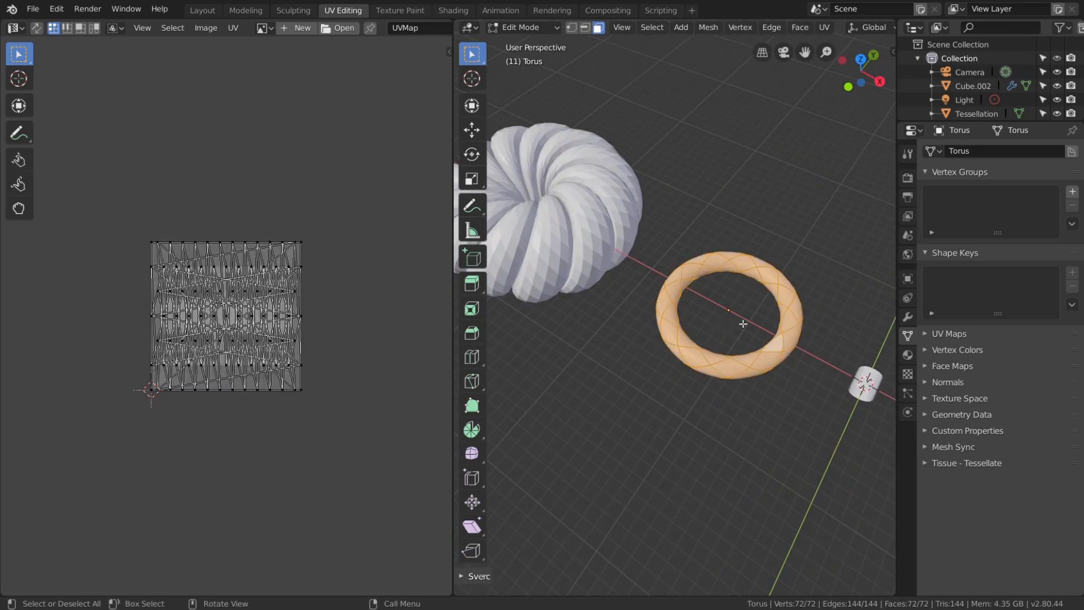
key("u")
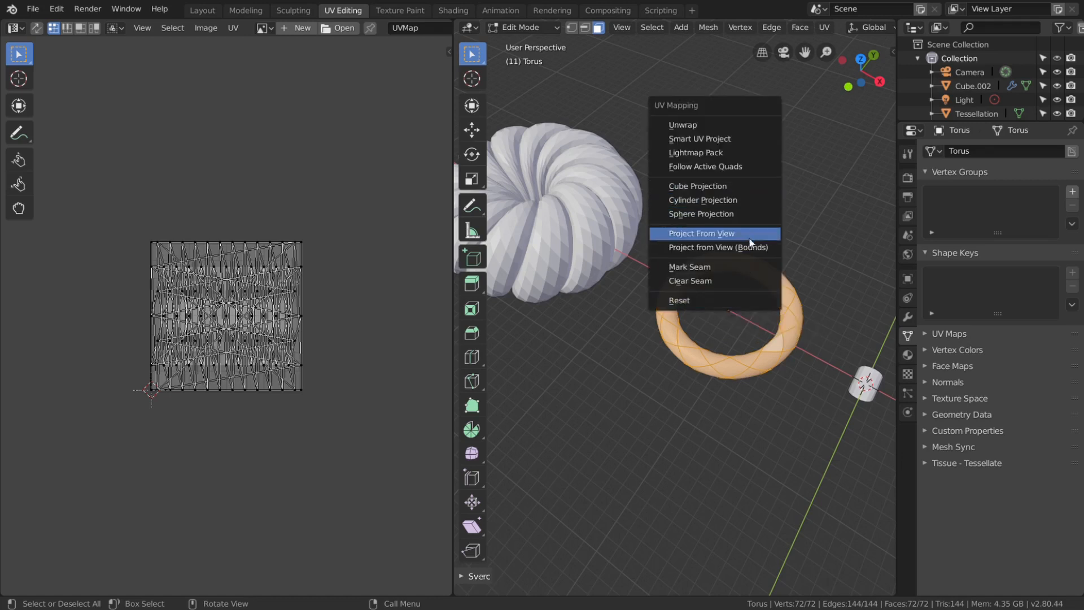
left_click(740, 167)
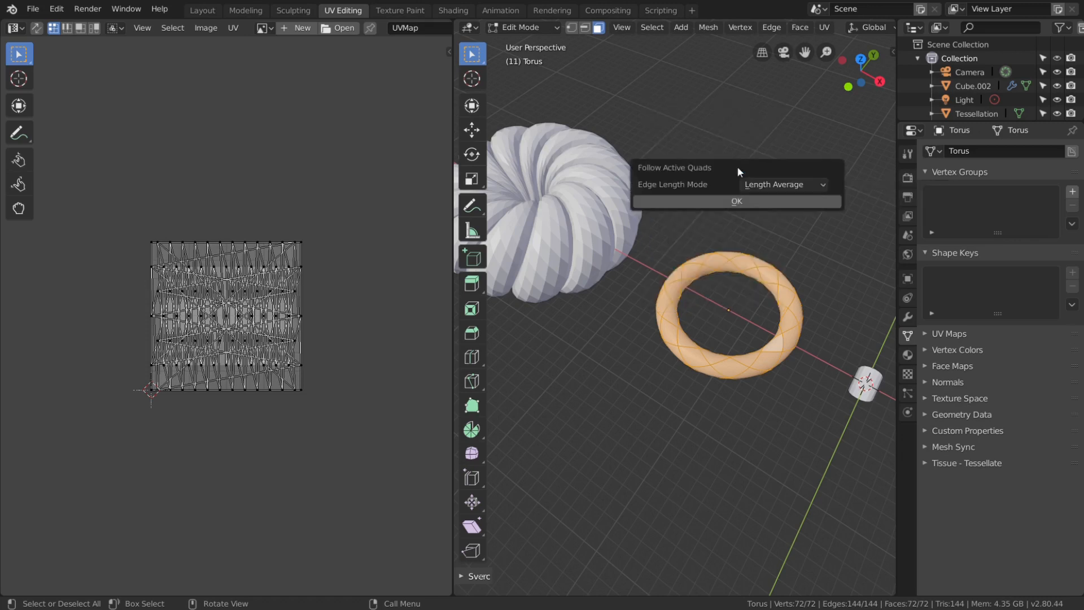
left_click(744, 202)
scroll(254, 339, "up", 3)
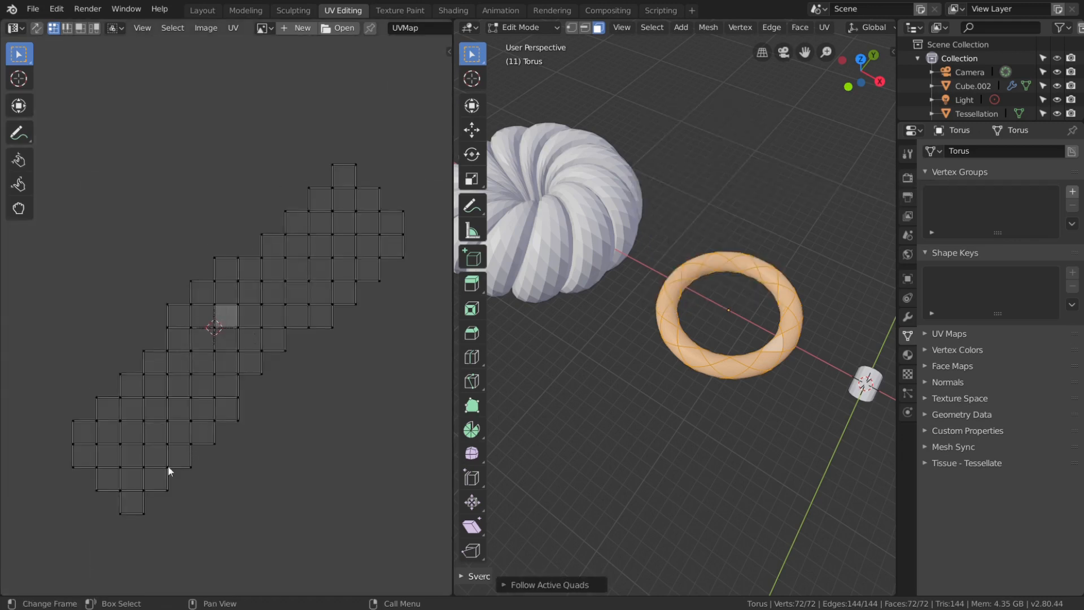
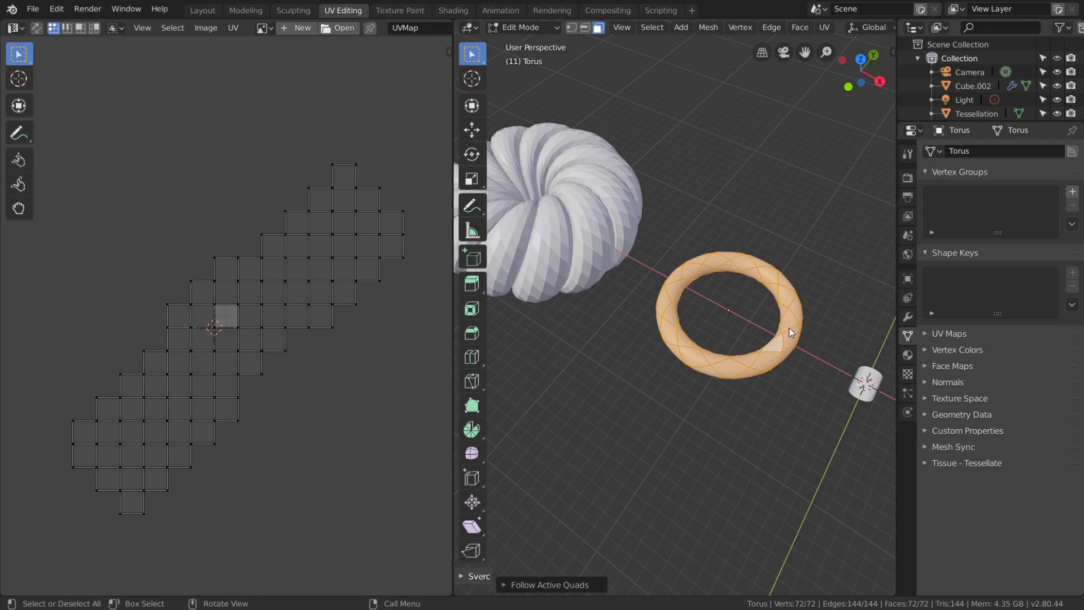
Return to Object Mode, select the tessellation and examine the components around its central opening
key("Tab")
scroll(585, 242, "up", 2)
middle_click_drag(585, 243, 706, 180, "shift")
left_click(685, 310)
scroll(734, 305, "down", 2)
middle_click_drag(596, 499, 730, 346, "shift")
middle_click_drag(717, 305, 721, 379, "shift")
scroll(599, 375, "up", 4)
scroll(649, 243, "down", 3)
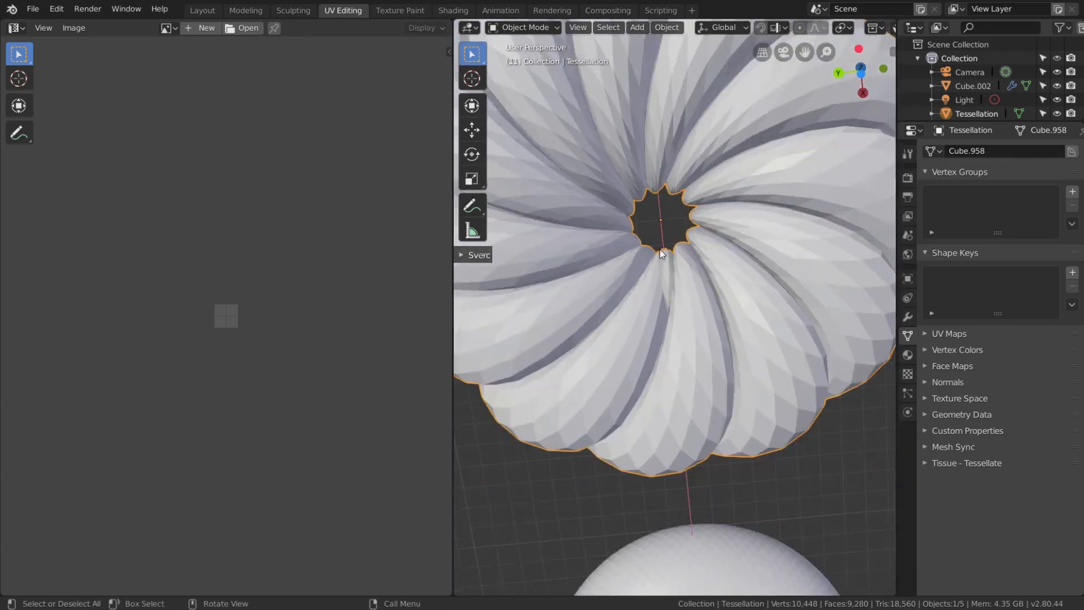
middle_click_drag(660, 249, 653, 252)
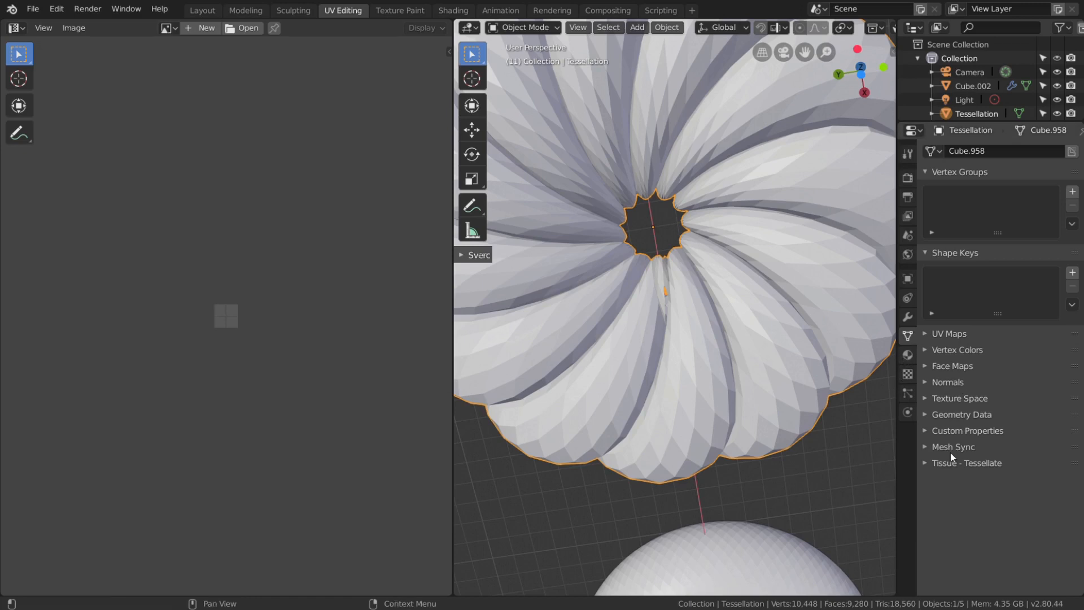
Set the component Rotation to Active UV in the tessellation's Tissue settings
left_click(968, 464)
scroll(978, 477, "down", 5)
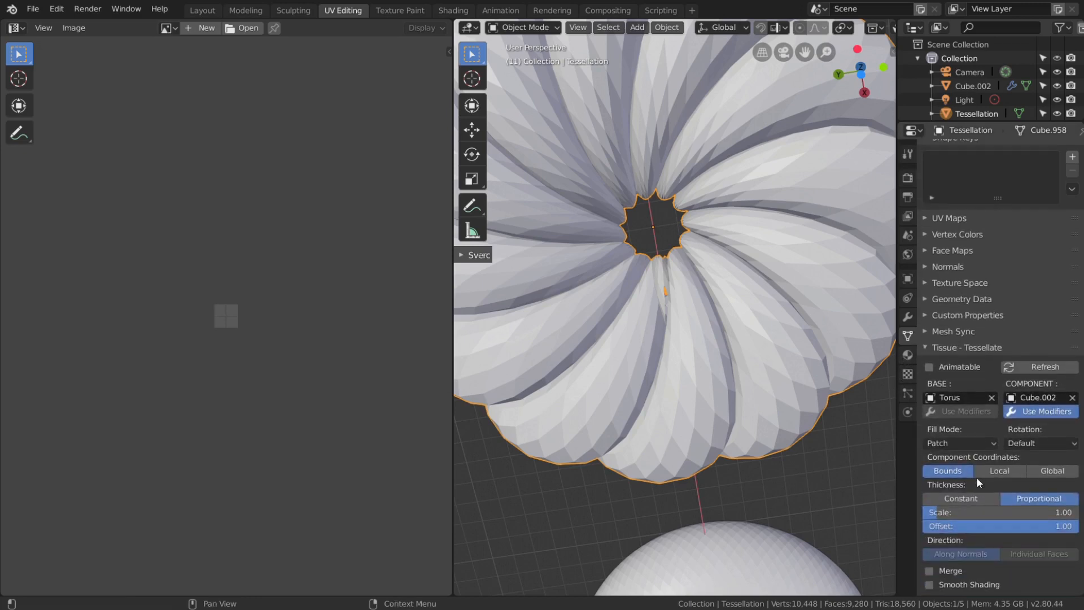
left_click(1045, 443)
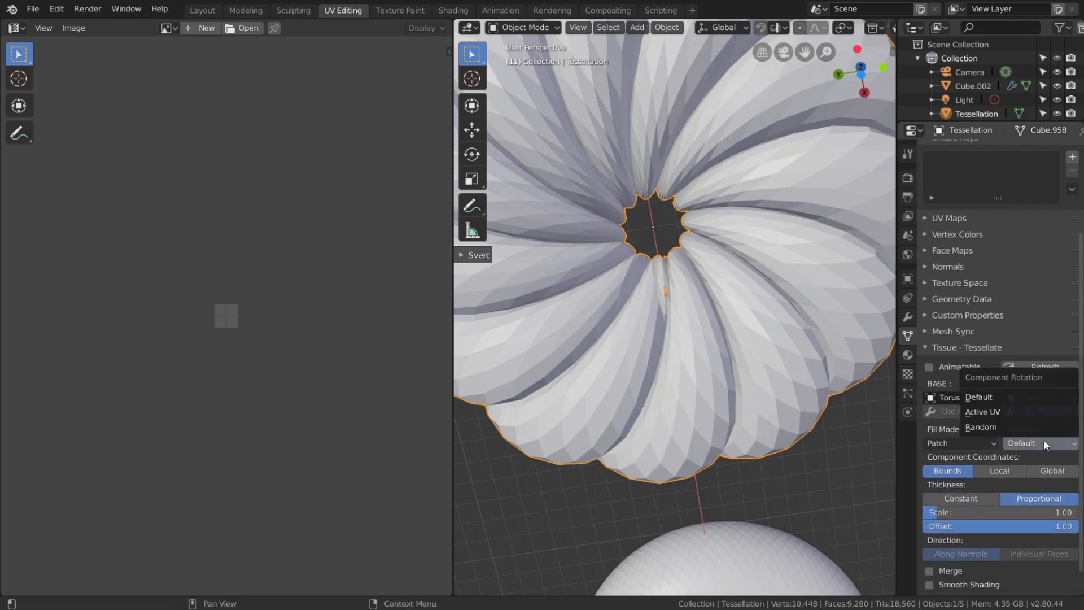
left_click(1025, 412)
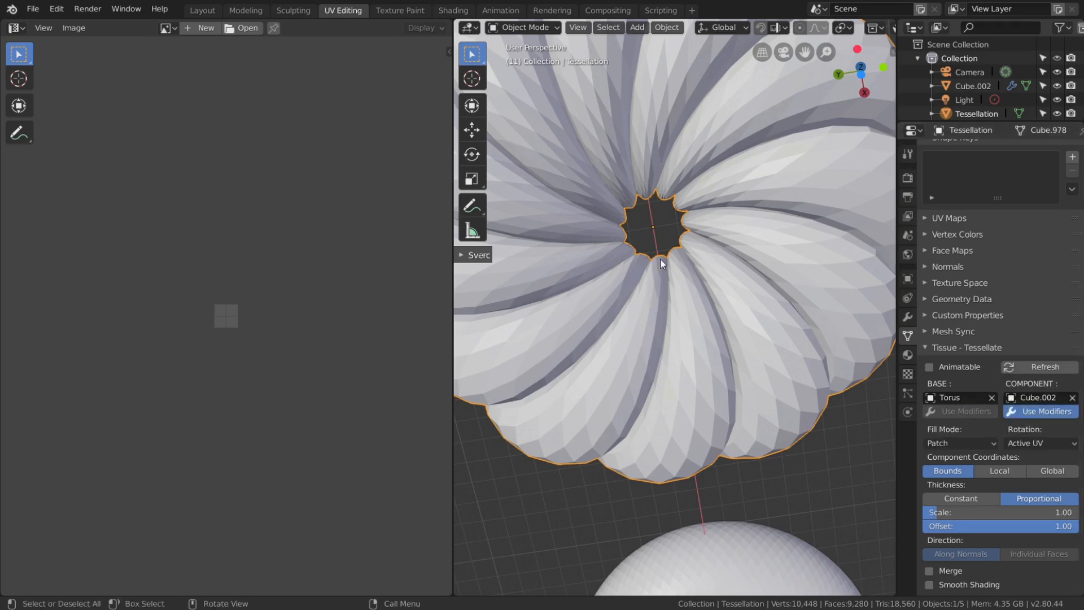
Examine the tessellation from a distance and compare its component orientation with the base torus
scroll(672, 231, "down", 6)
middle_click_drag(676, 223, 788, 435)
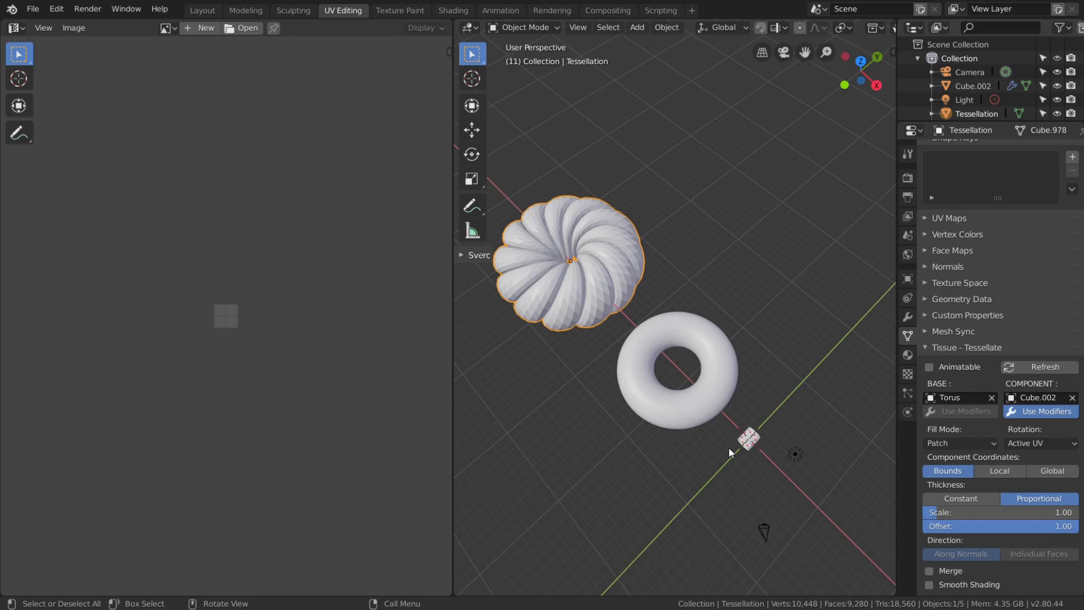
scroll(727, 446, "up", 2)
middle_click_drag(584, 316, 617, 323, "shift")
middle_click_drag(617, 323, 620, 301)
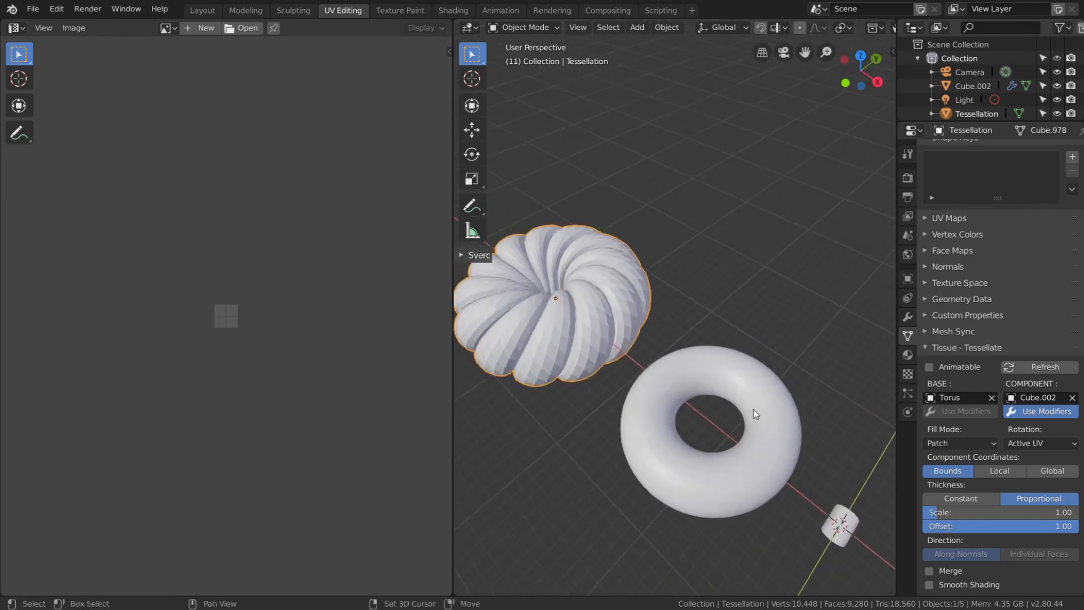
middle_click_drag(754, 408, 711, 324, "shift")
scroll(683, 338, "down", 2)
scroll(785, 365, "up", 2)
middle_click_drag(820, 407, 713, 359, "shift")
scroll(694, 370, "up", 1)
scroll(677, 365, "down", 2)
scroll(768, 378, "up", 2)
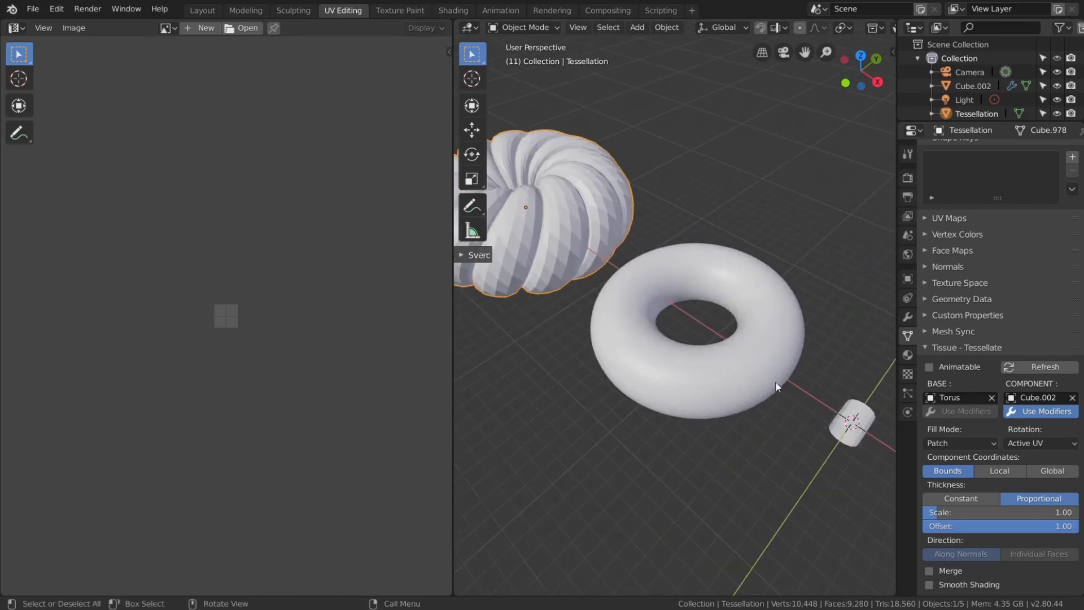
Switch to the Layout workspace and select the component cylinder beside the base torus
middle_click_drag(776, 382, 808, 406, "shift")
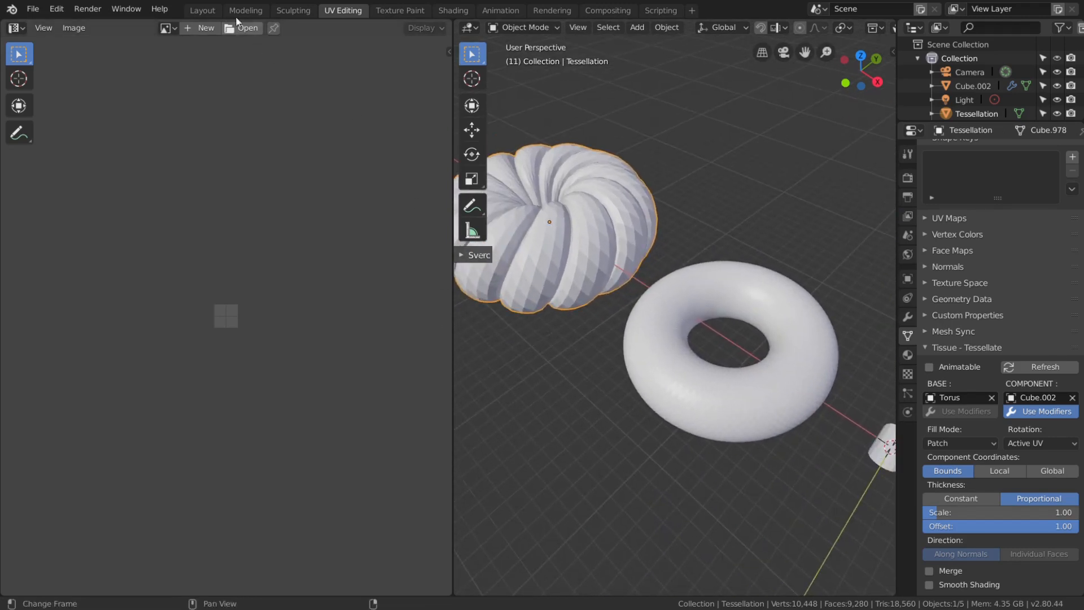
left_click(202, 10)
middle_click_drag(408, 217, 419, 218)
scroll(534, 247, "up", 2)
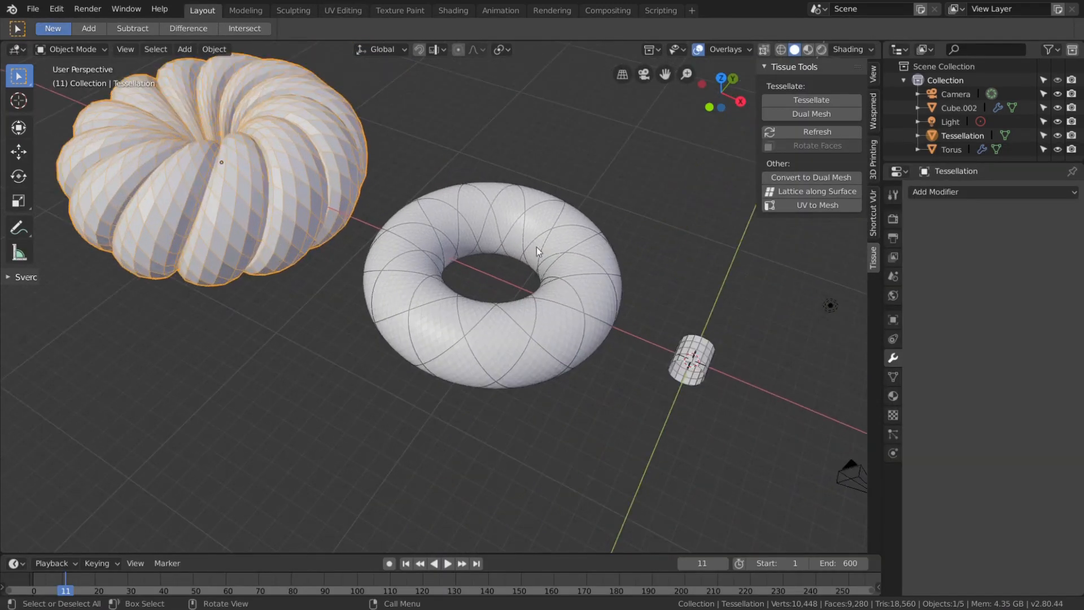
middle_click_drag(612, 266, 531, 264, "shift")
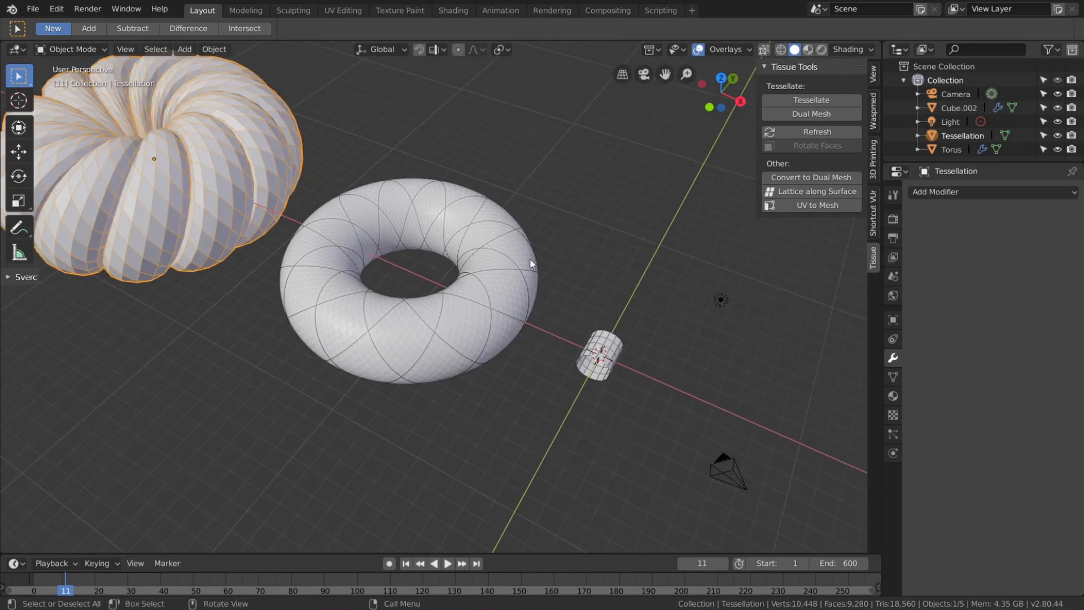
left_click(604, 356)
scroll(650, 364, "up", 2)
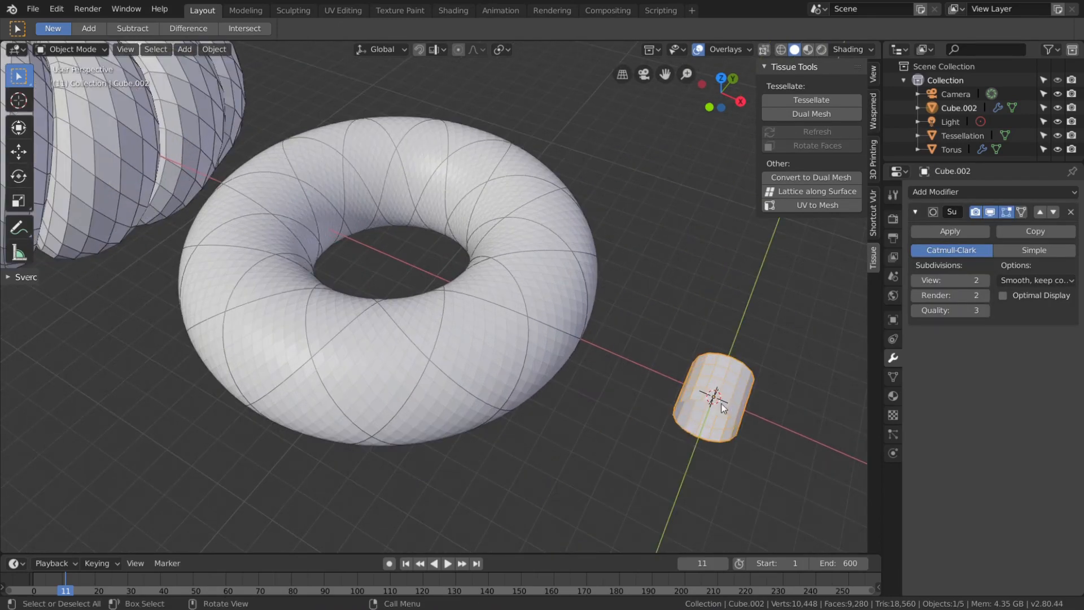
scroll(721, 404, "down", 5)
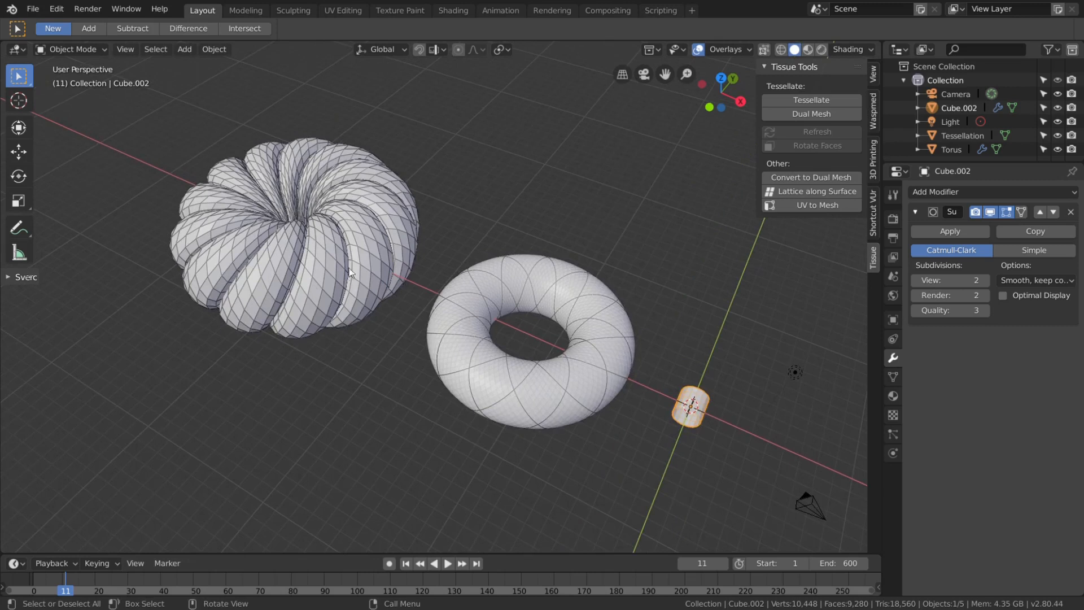
Select the tessellation and show its Tissue - Tessellate settings in the object data properties
left_click(330, 305)
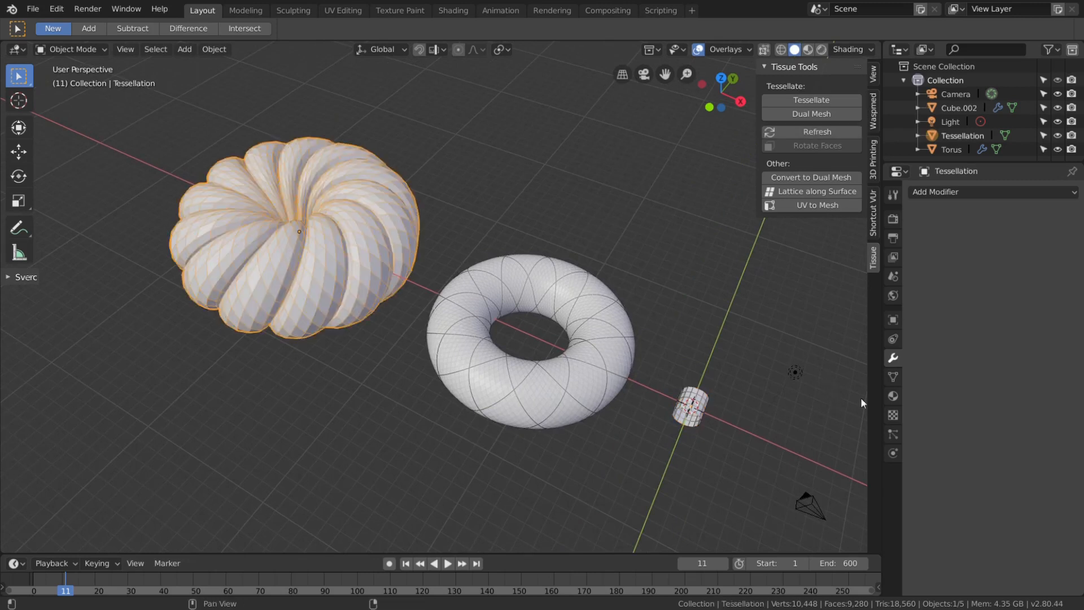
left_click(893, 377)
scroll(1021, 455, "down", 1)
scroll(1021, 455, "down", 5)
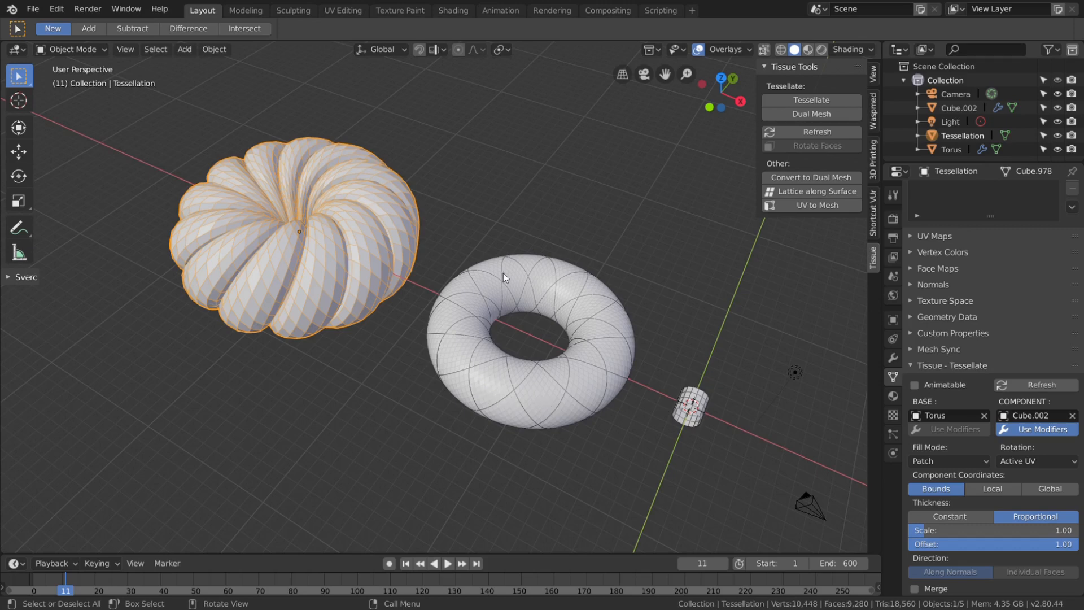
Examine the component cylinder at the world origin and compare it with the base torus and the tessellation
middle_click_drag(649, 353, 594, 326, "shift")
scroll(686, 376, "up", 1)
middle_click_drag(700, 378, 629, 364, "shift")
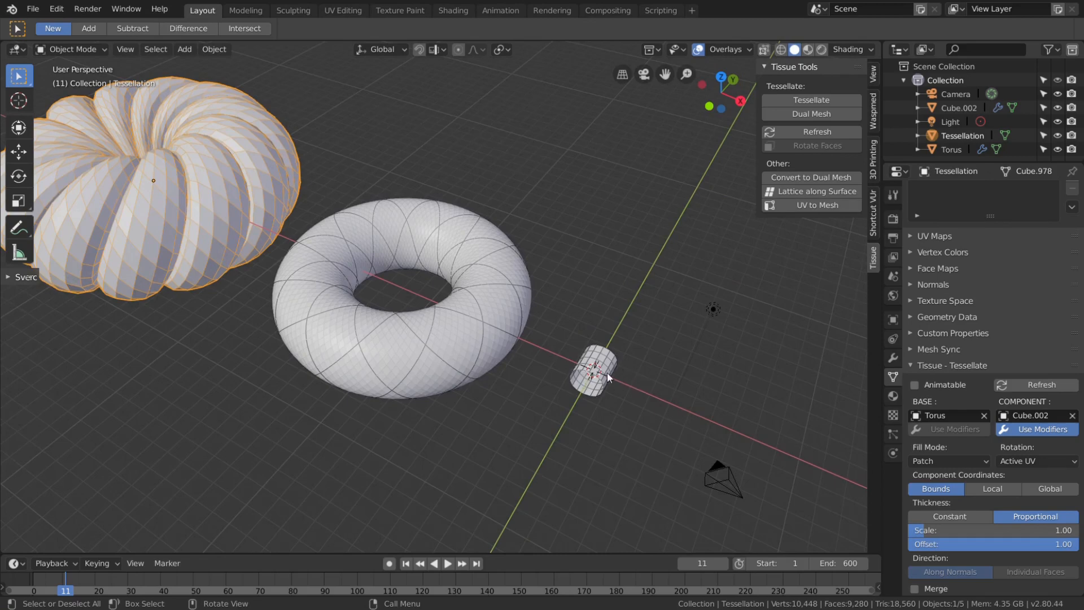
scroll(594, 334, "up", 4)
middle_click_drag(652, 361, 413, 285, "shift")
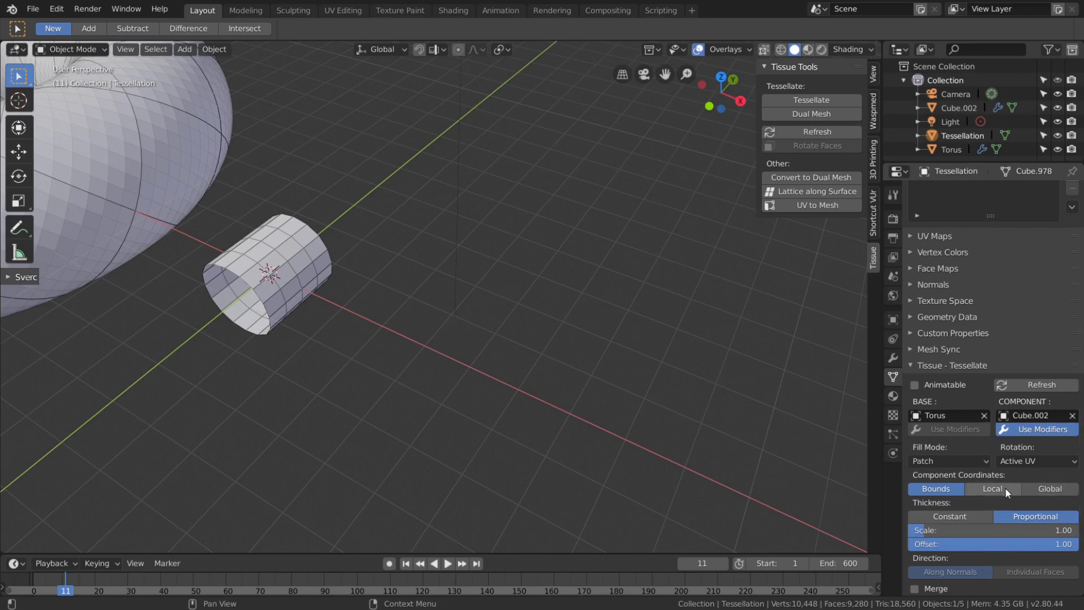
left_click(329, 286)
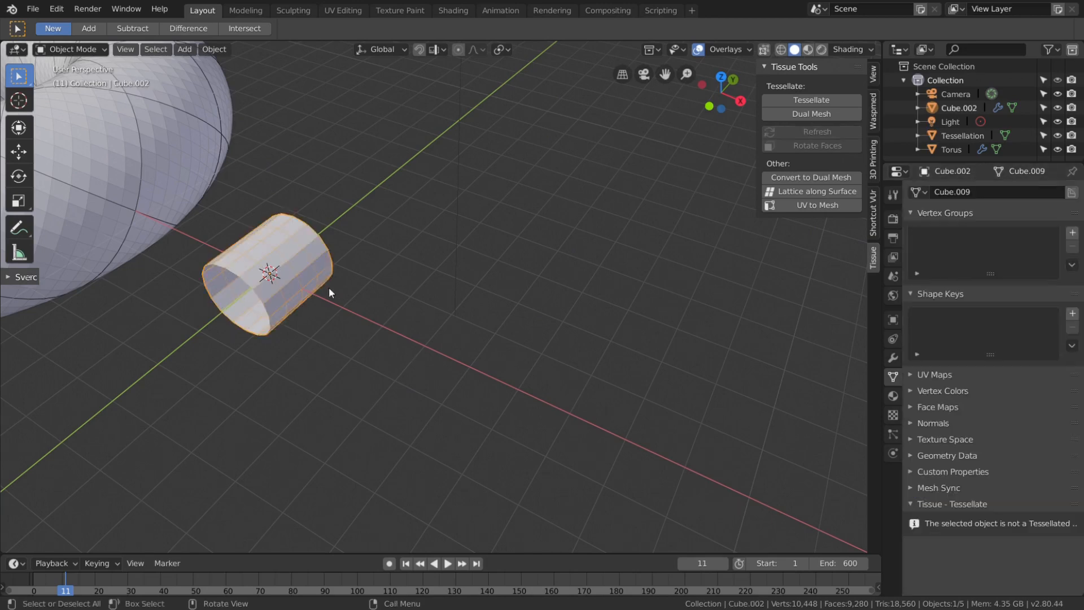
scroll(203, 232, "down", 5)
middle_click_drag(205, 234, 508, 319, "shift")
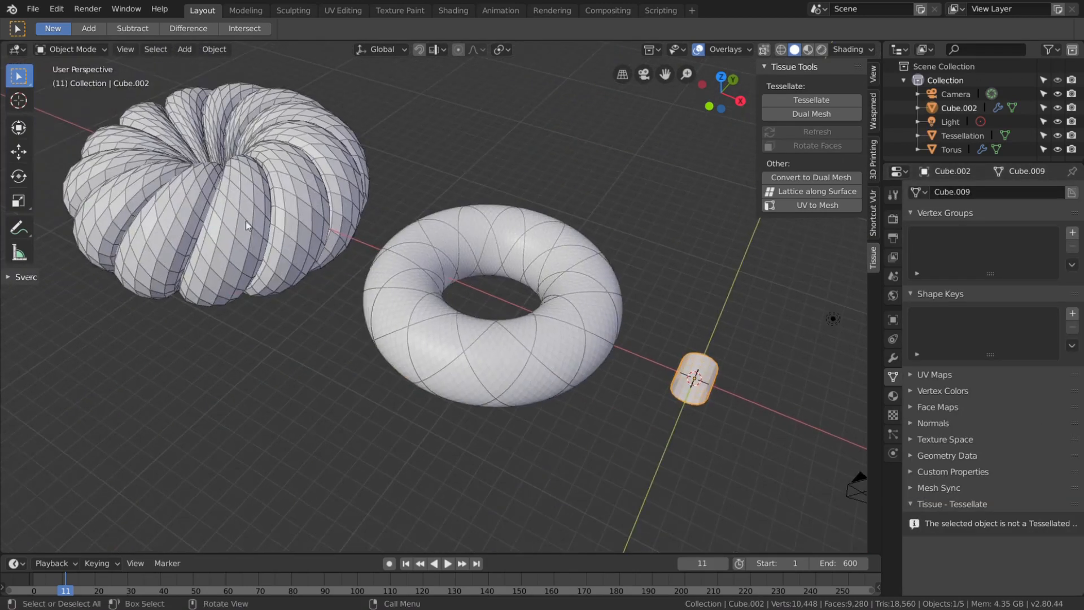
left_click(247, 225)
scroll(726, 368, "up", 1)
middle_click_drag(725, 367, 598, 341, "shift")
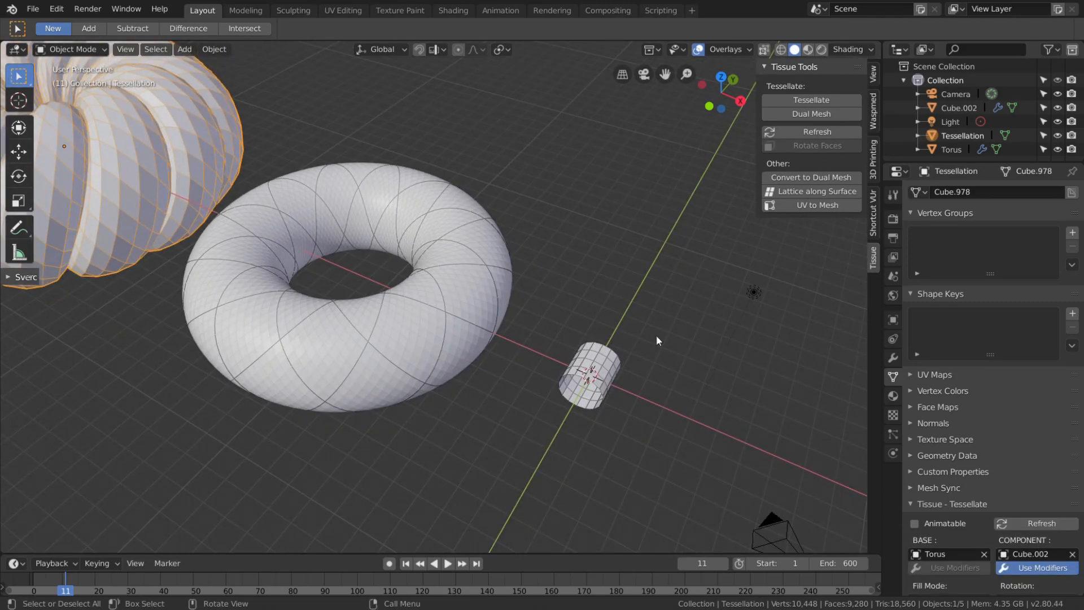
Play the rotating components clip in the Compositing workspace, stop playback and return to the Layout workspace
left_click(620, 10)
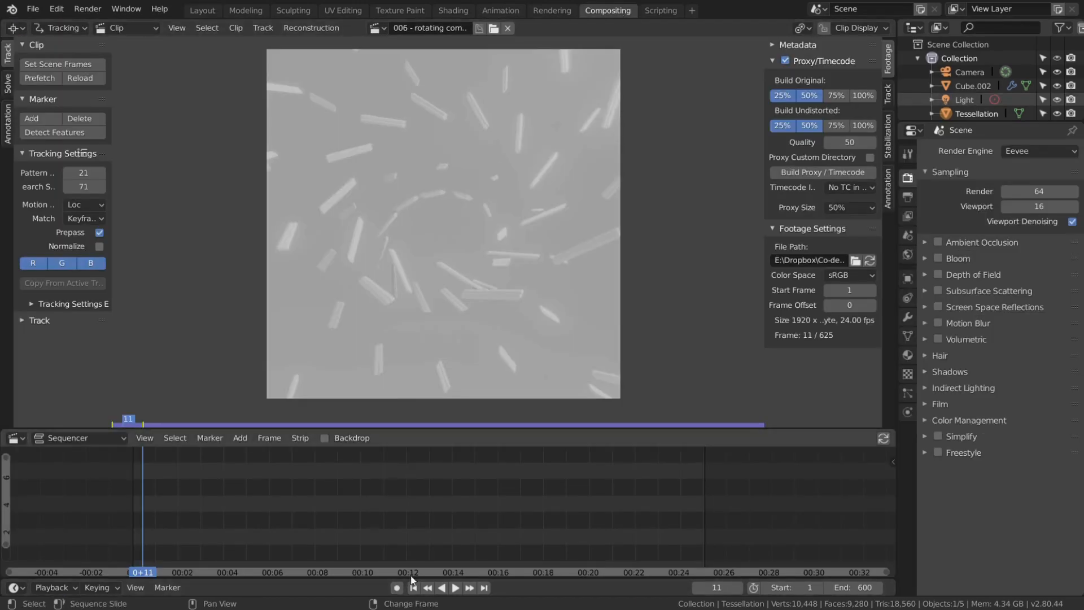
left_click(456, 588)
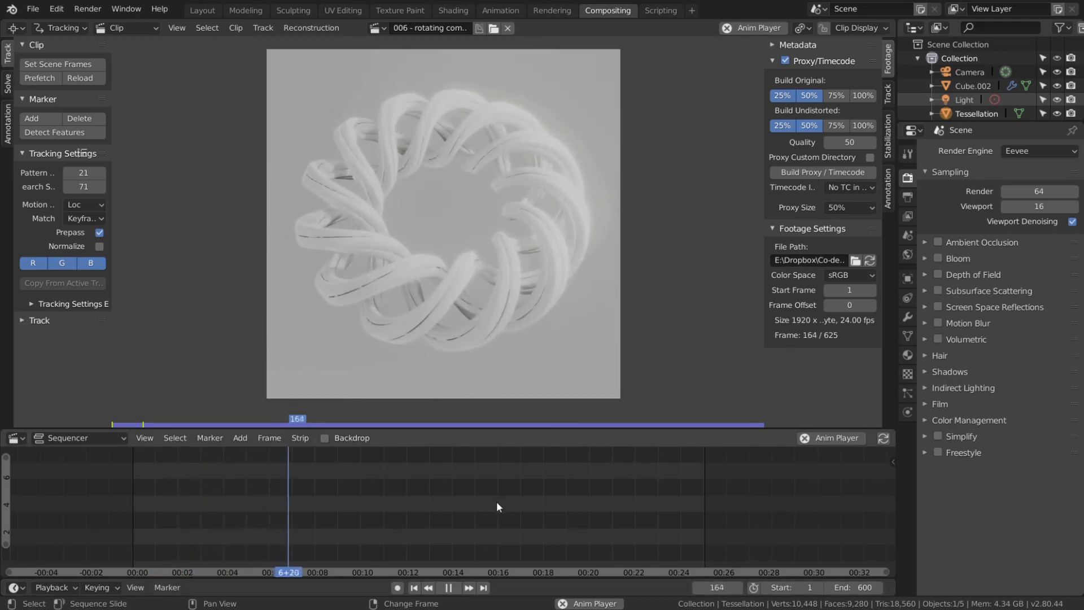
key("Escape")
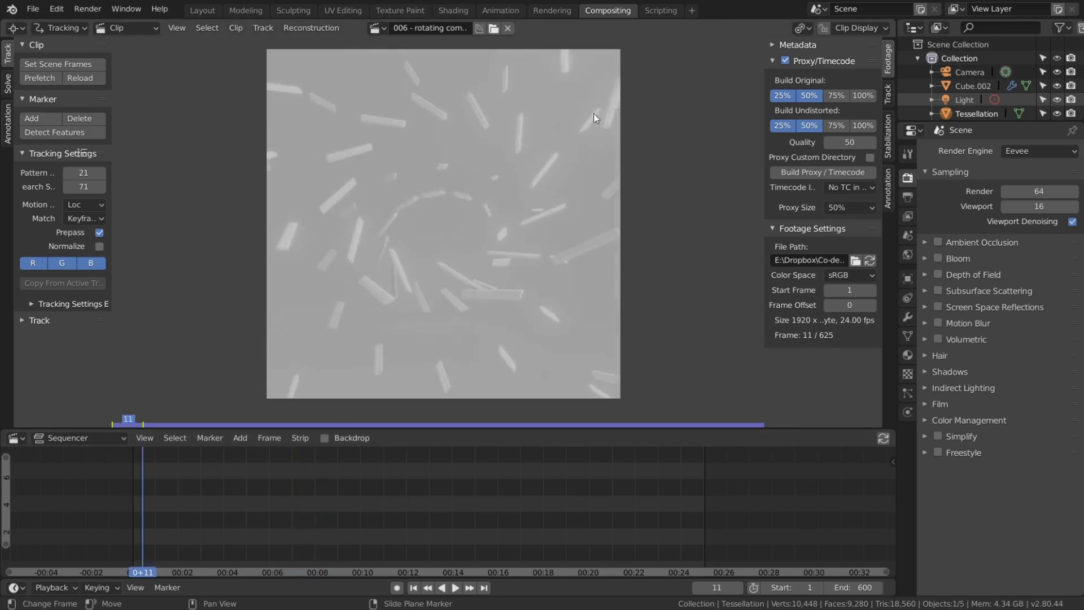
left_click(203, 10)
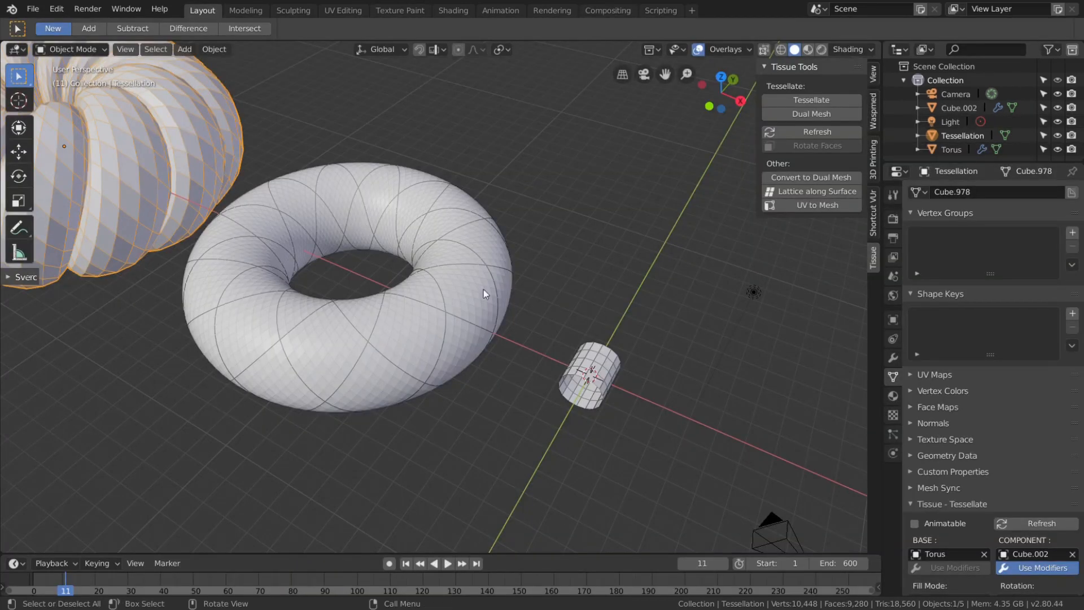
Select the component cylinder and scale it uniformly by 0.5 in top view
scroll(561, 337, "up", 5)
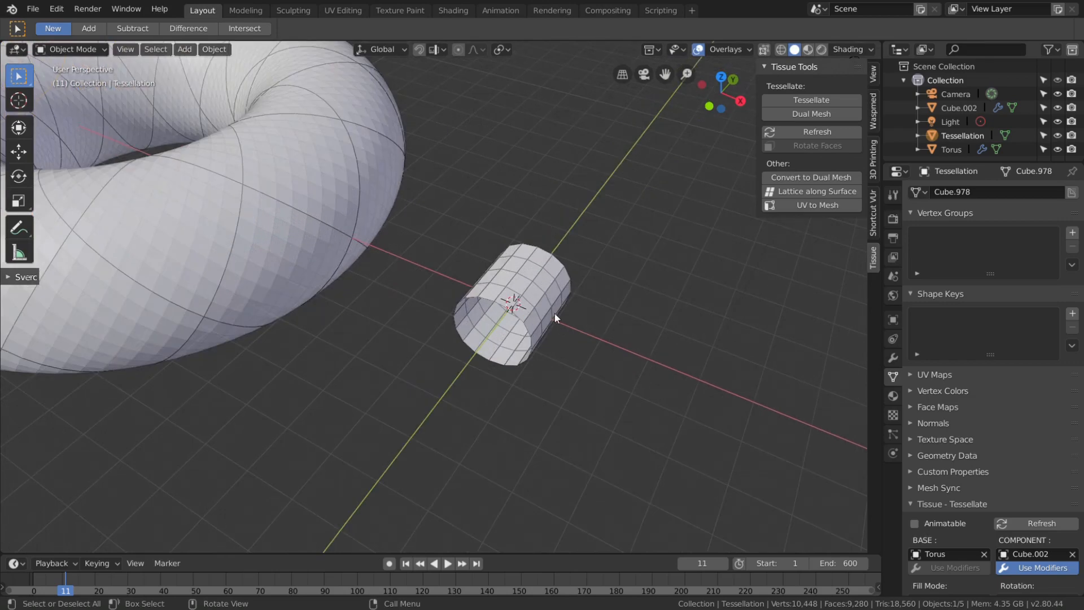
left_click(556, 312)
key("KP_Decimal")
key("KP_7")
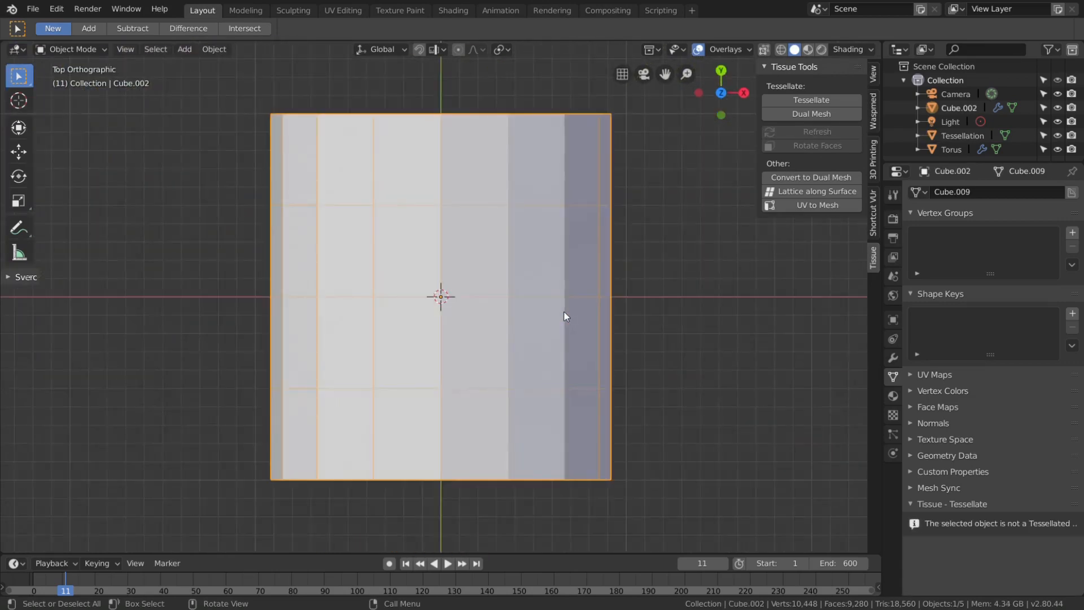
scroll(546, 303, "down", 2)
middle_click_drag(527, 296, 451, 361, "shift")
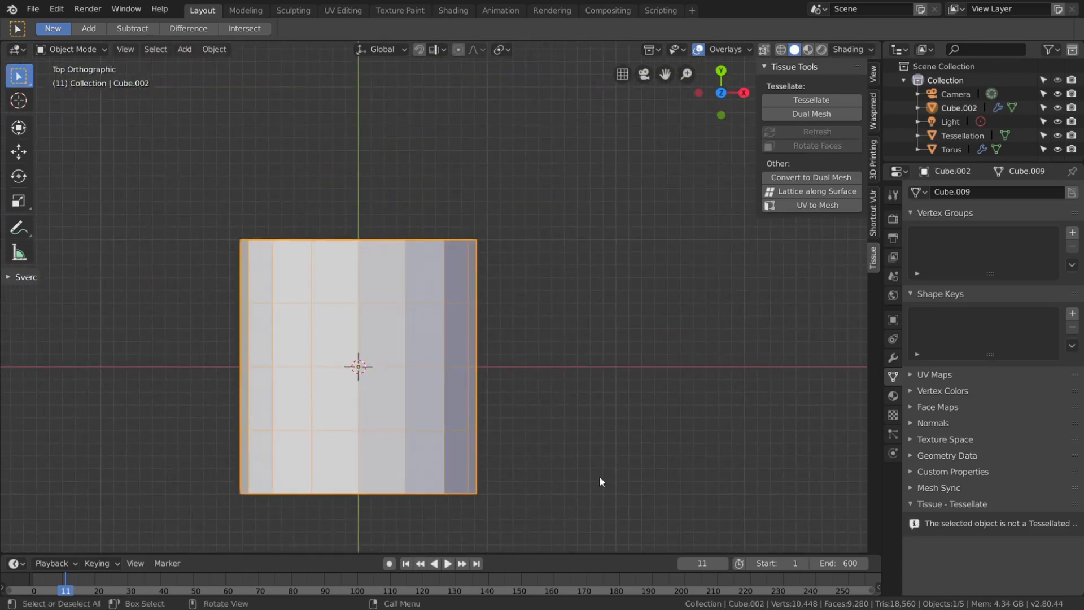
type("s")
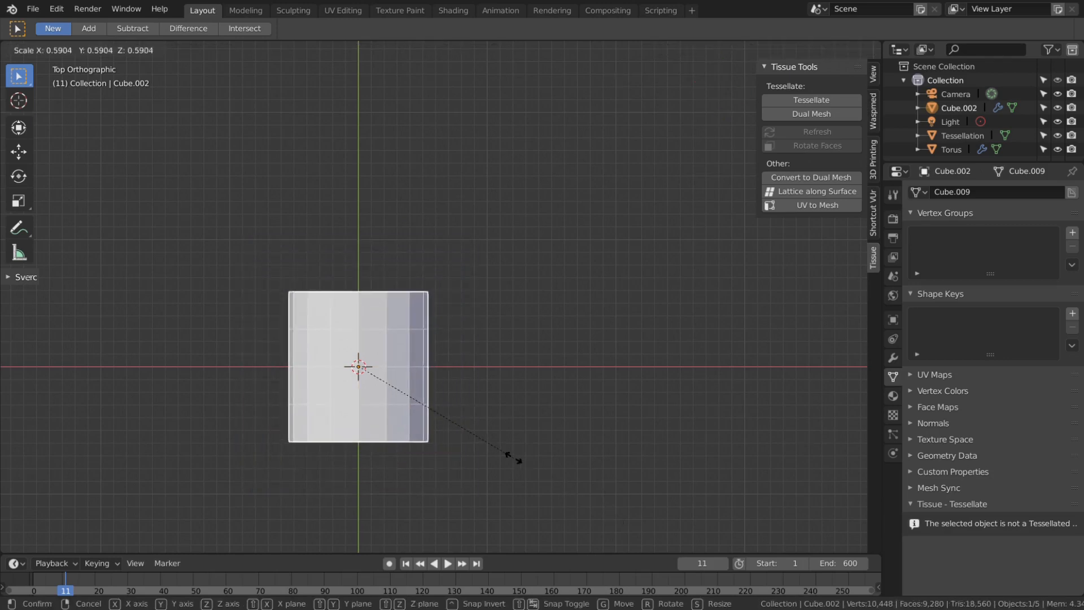
type("0.5")
key("Return")
Move the component cylinder 0.5 m along both X and Y with snapping, in top view
key("g")
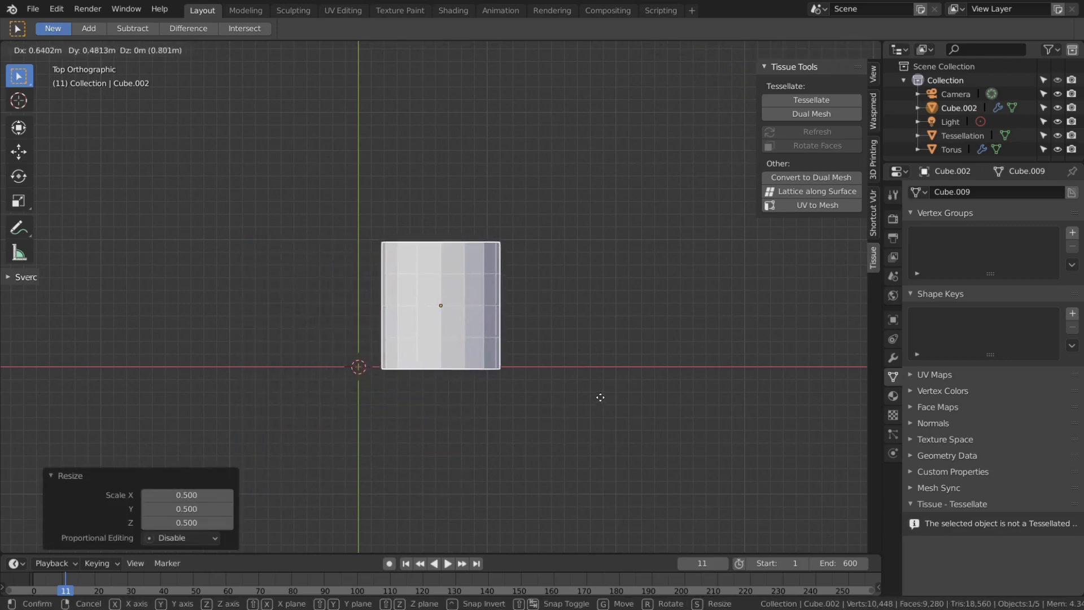
left_click(586, 398, "ctrl")
scroll(387, 364, "down", 3)
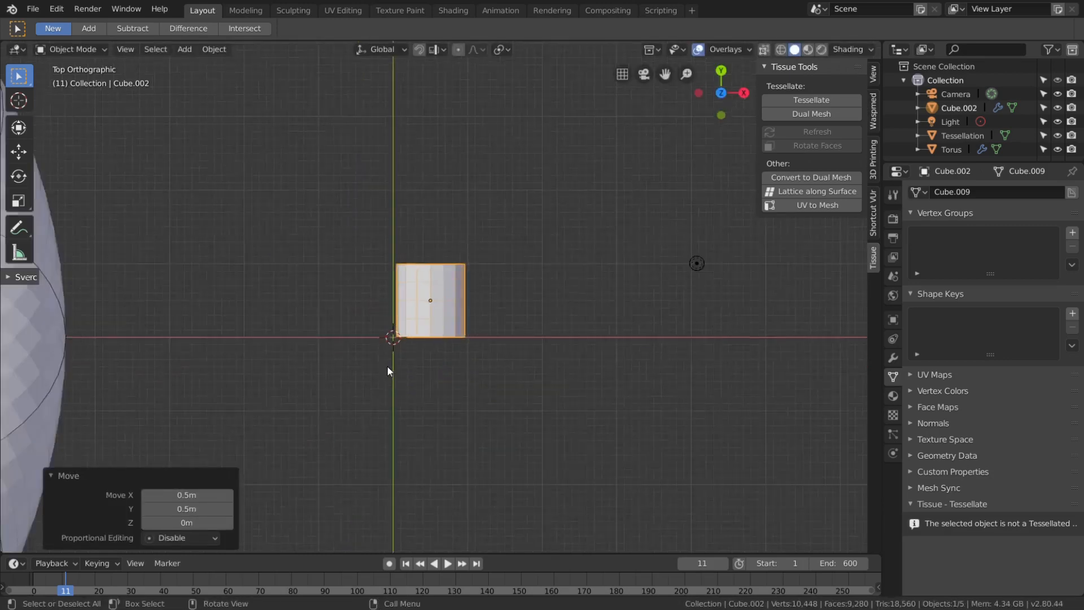
scroll(388, 367, "up", 4)
scroll(389, 367, "down", 5)
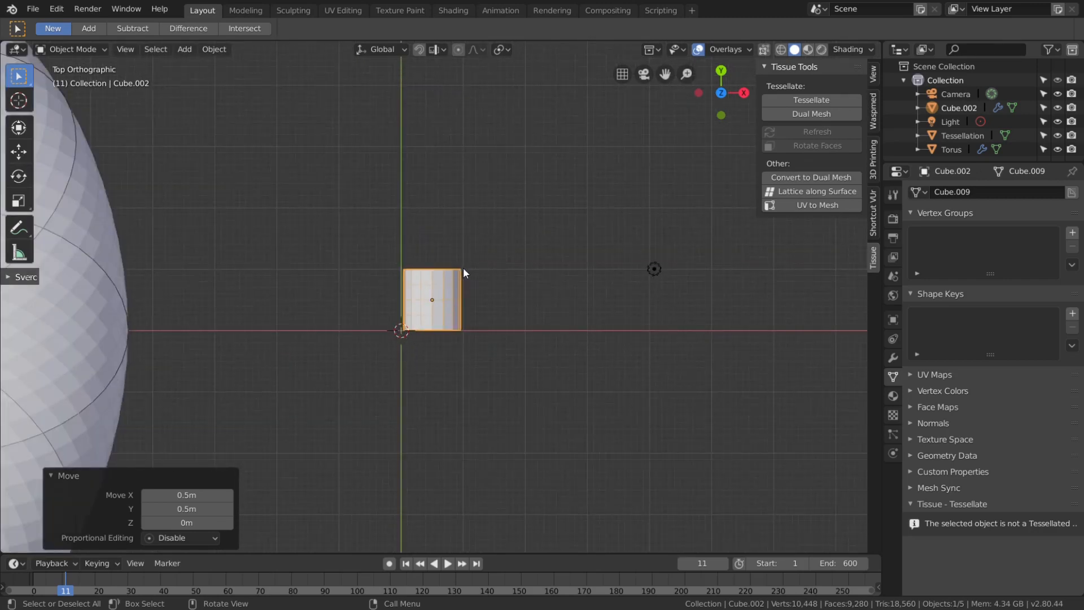
middle_click_drag(463, 273, 471, 348)
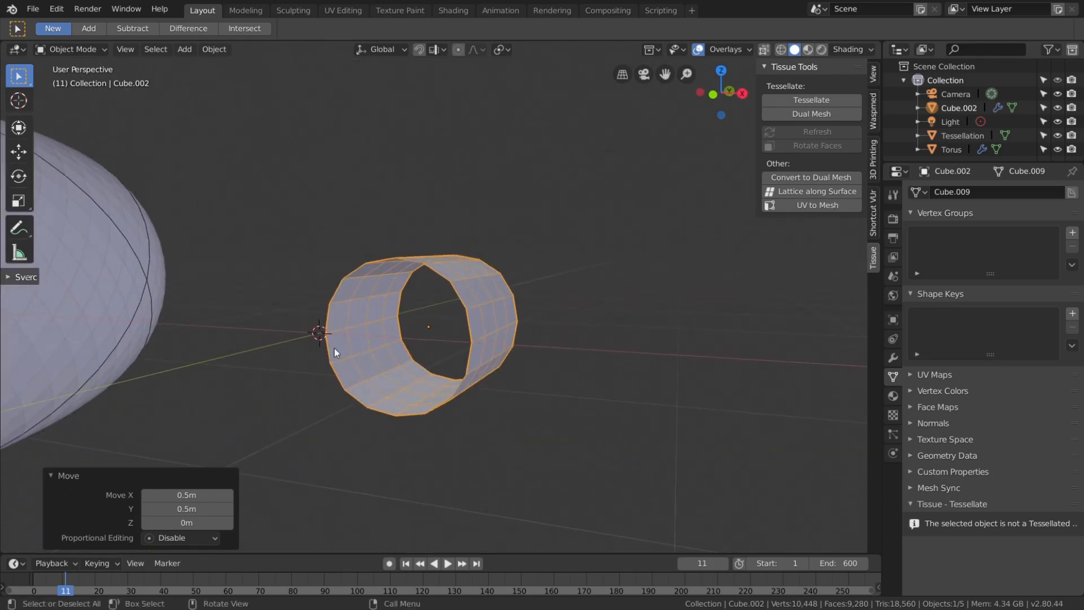
middle_click_drag(334, 348, 299, 344)
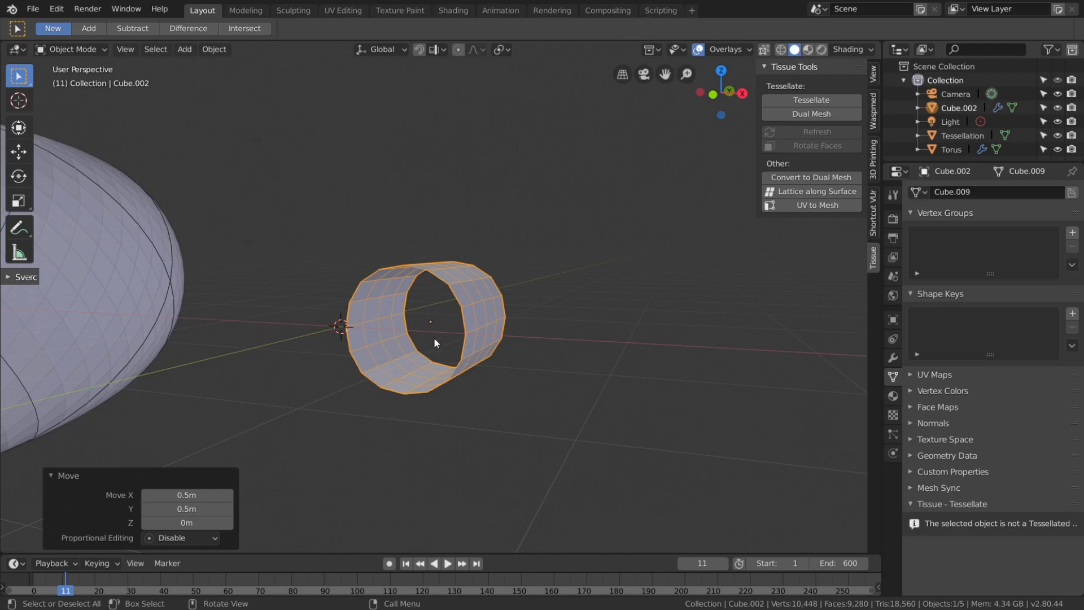
key("g")
key("z")
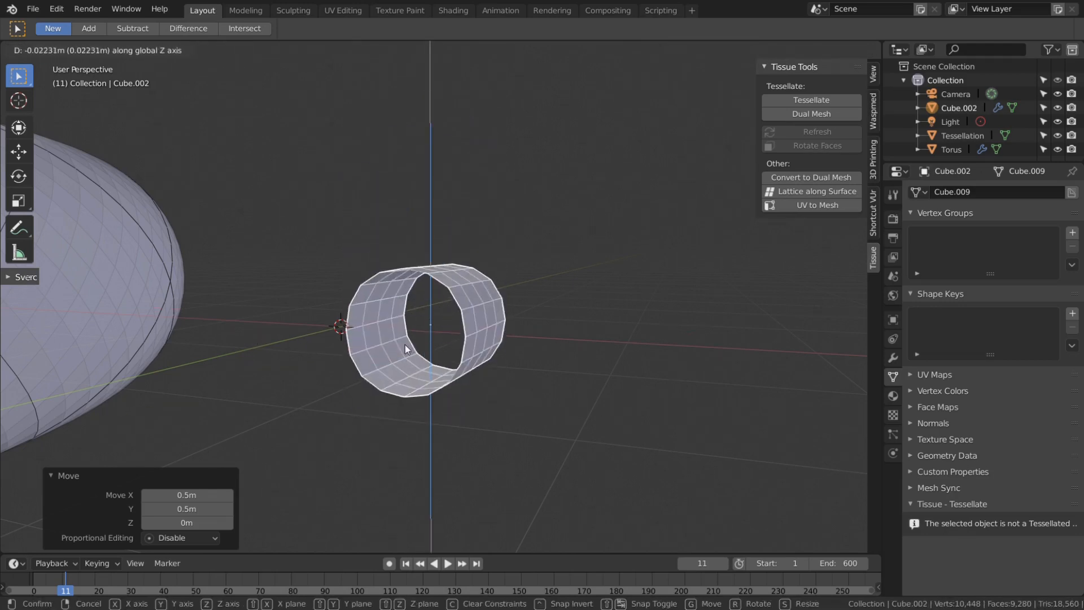
key("Escape")
Examine the outer surface of the base torus in relation to the component cylinder's height around the ground plane
middle_click_drag(435, 341, 419, 303)
scroll(504, 299, "up", 3)
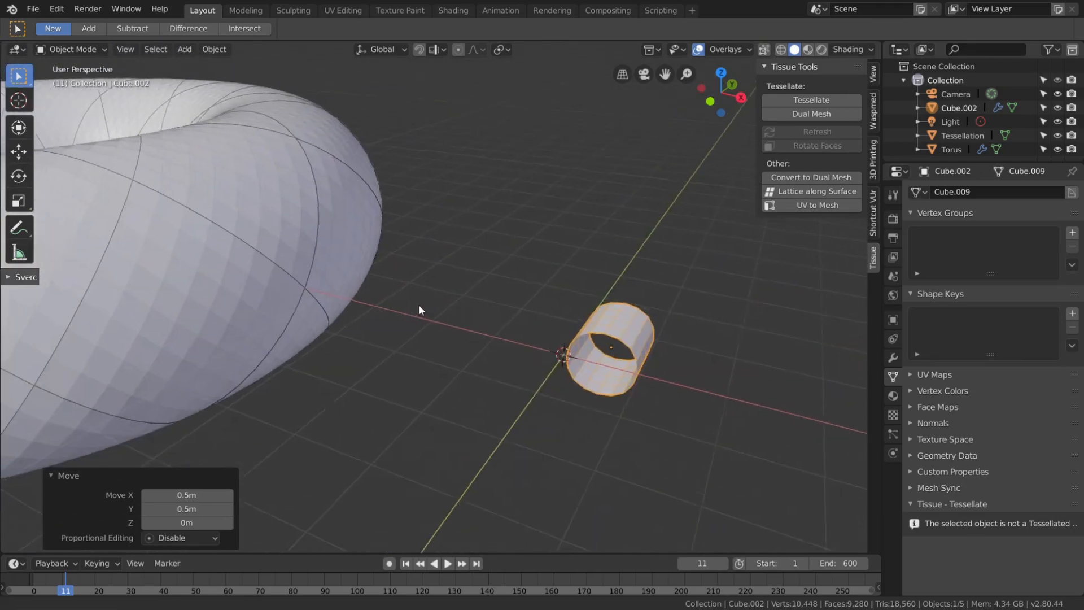
scroll(418, 304, "up", 2)
middle_click_drag(198, 272, 312, 284, "shift")
middle_click_drag(330, 210, 416, 168)
scroll(380, 226, "up", 1)
middle_click_drag(380, 227, 445, 171, "shift")
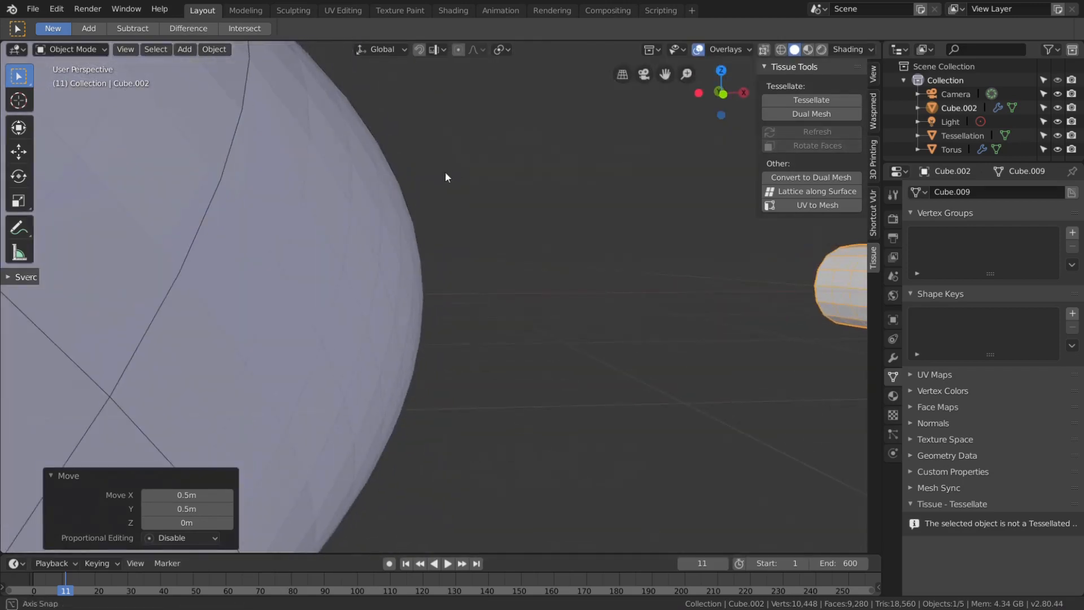
mouse_move(385, 297)
middle_mouse_down()
mouse_move(392, 289)
mouse_move(389, 303)
middle_mouse_up()
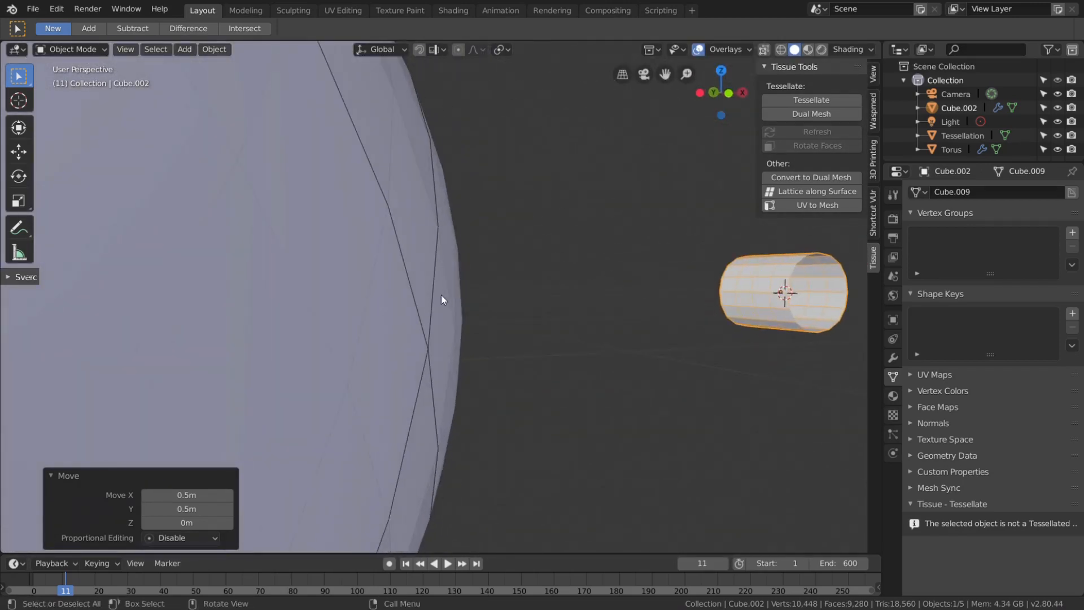
middle_click_drag(563, 309, 551, 331)
Set the tessellation's Component Coordinates to Global and inspect the spacing between its components
scroll(469, 331, "down", 5)
scroll(435, 319, "down", 1)
left_click(279, 137)
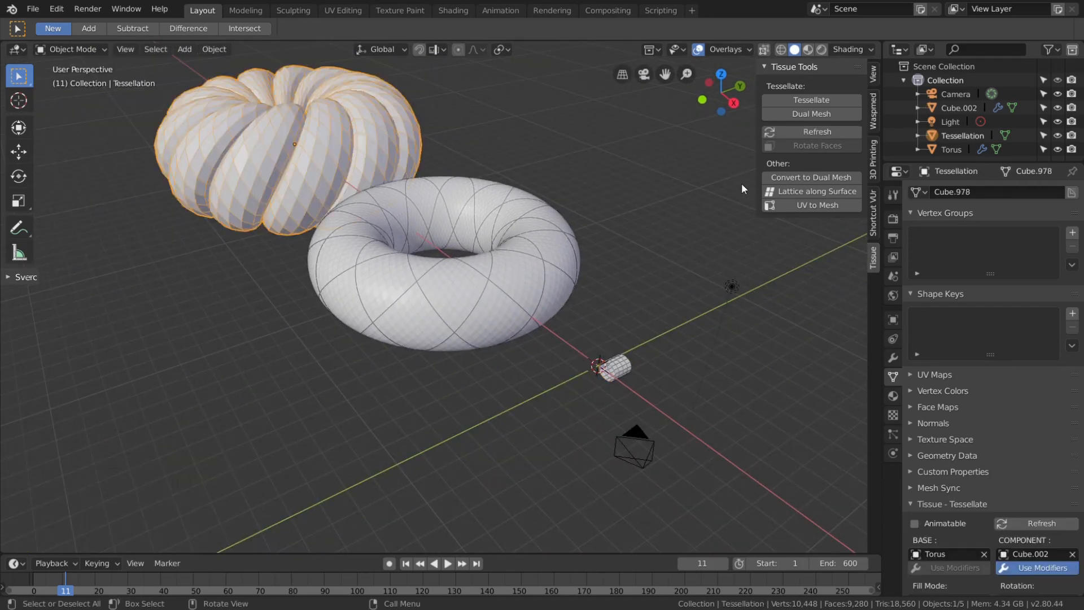
scroll(1013, 547, "down", 8)
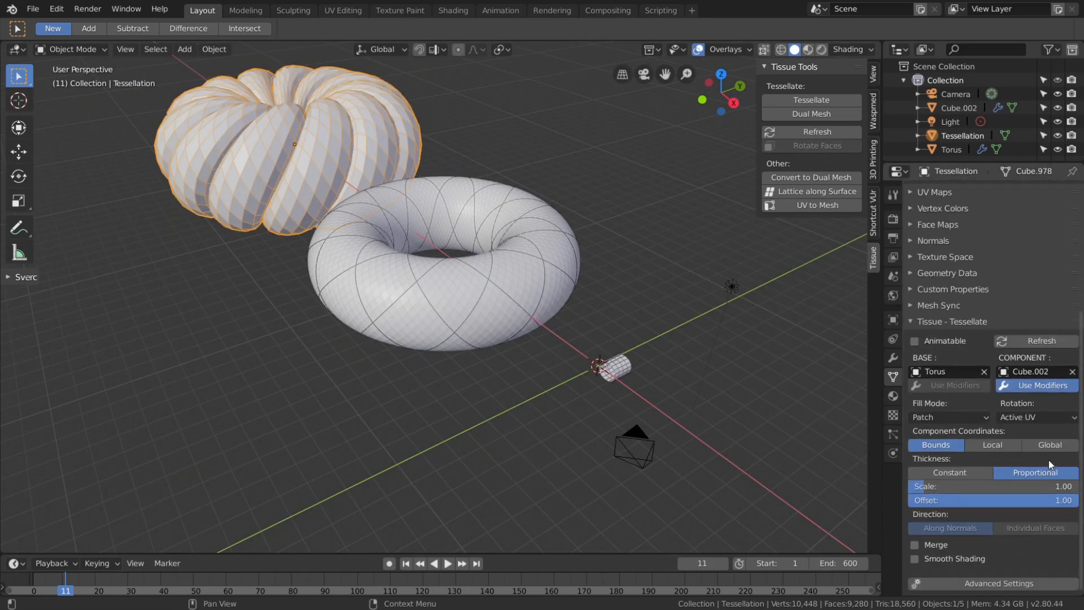
left_click(1052, 444)
middle_click_drag(550, 287, 555, 330)
middle_click_drag(312, 282, 321, 303)
middle_click_drag(277, 257, 421, 390, "shift")
scroll(375, 344, "up", 4)
scroll(375, 344, "up", 4)
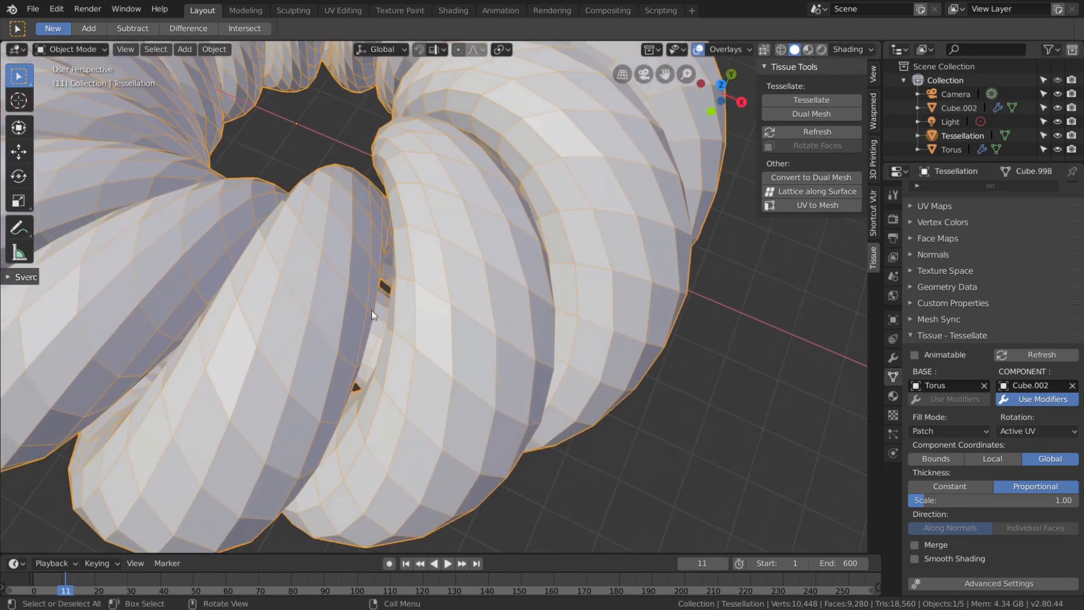
Scale the component cylinder by 0.5 along X and Z, leaving its Y length out of the scaling
scroll(372, 312, "down", 8)
middle_click_drag(658, 329, 391, 347, "shift")
scroll(391, 347, "up", 3)
middle_click_drag(567, 434, 471, 257, "shift")
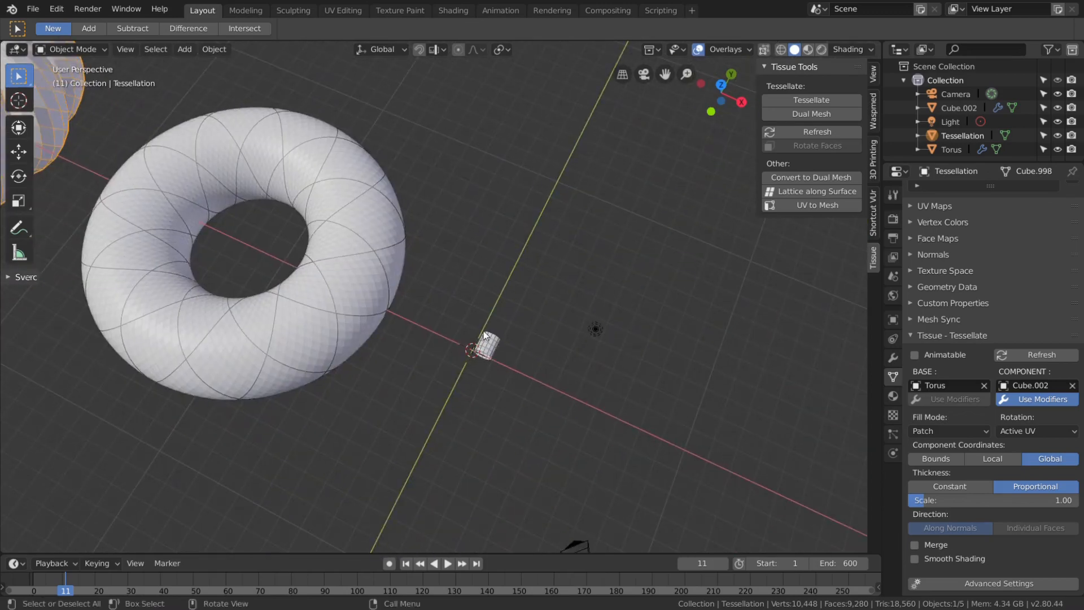
left_click(487, 342)
key("s")
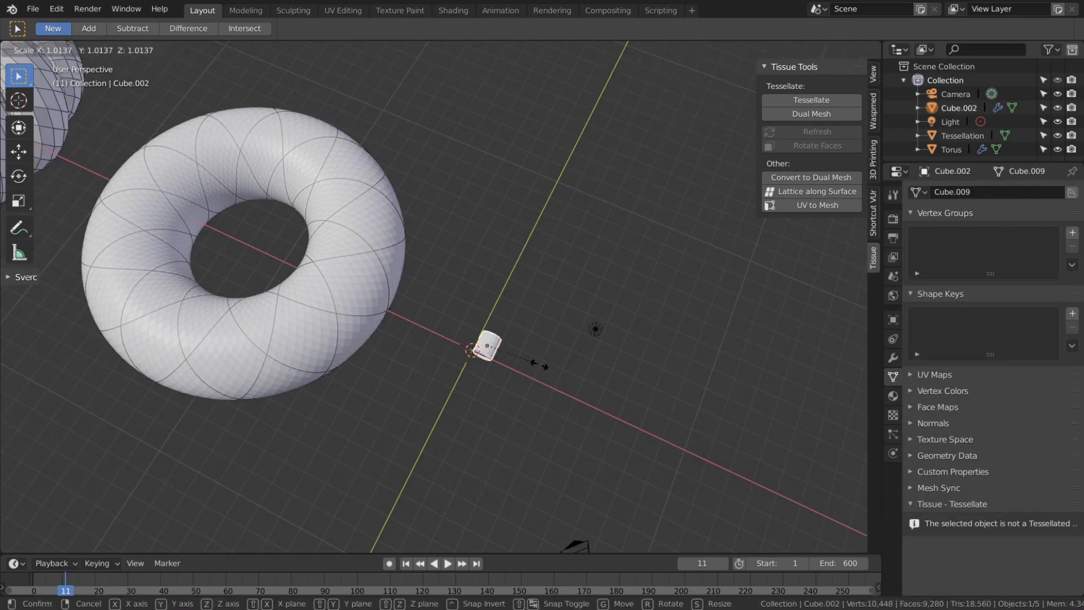
key("shift+y")
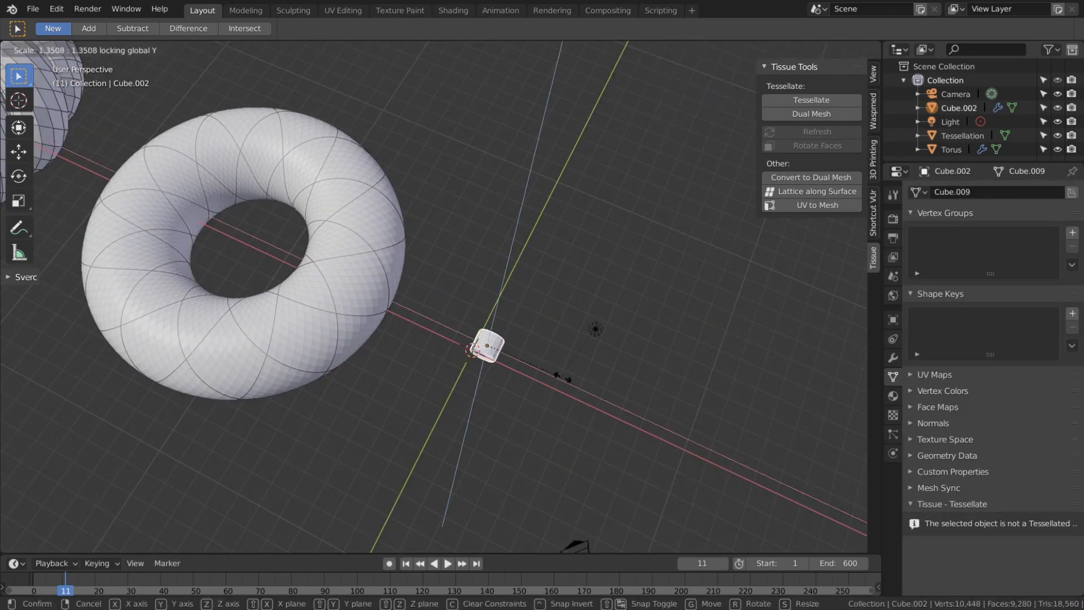
key("Return")
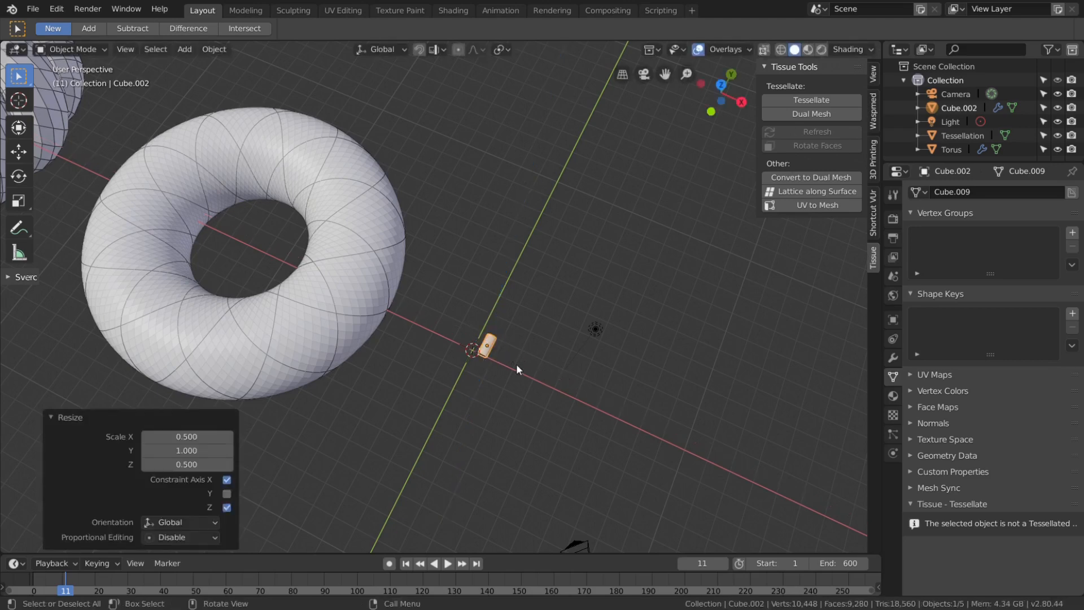
Refresh the tessellation with the thinner component cylinder and view the result from a lower angle
scroll(313, 259, "down", 3)
middle_click_drag(313, 260, 423, 254, "shift")
left_click(248, 182)
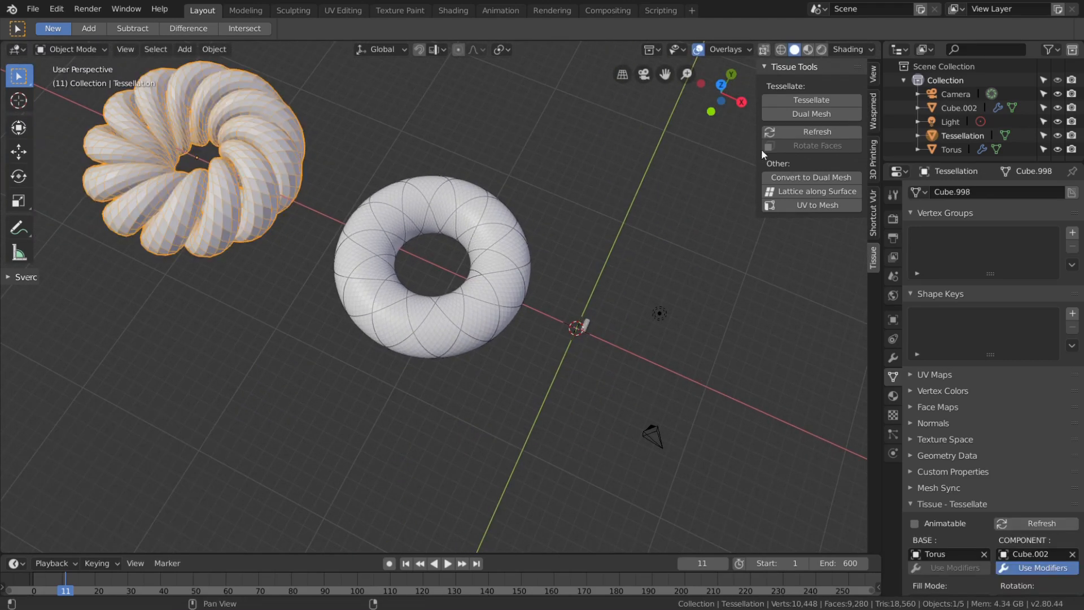
left_click(788, 131)
middle_click_drag(401, 147, 449, 308)
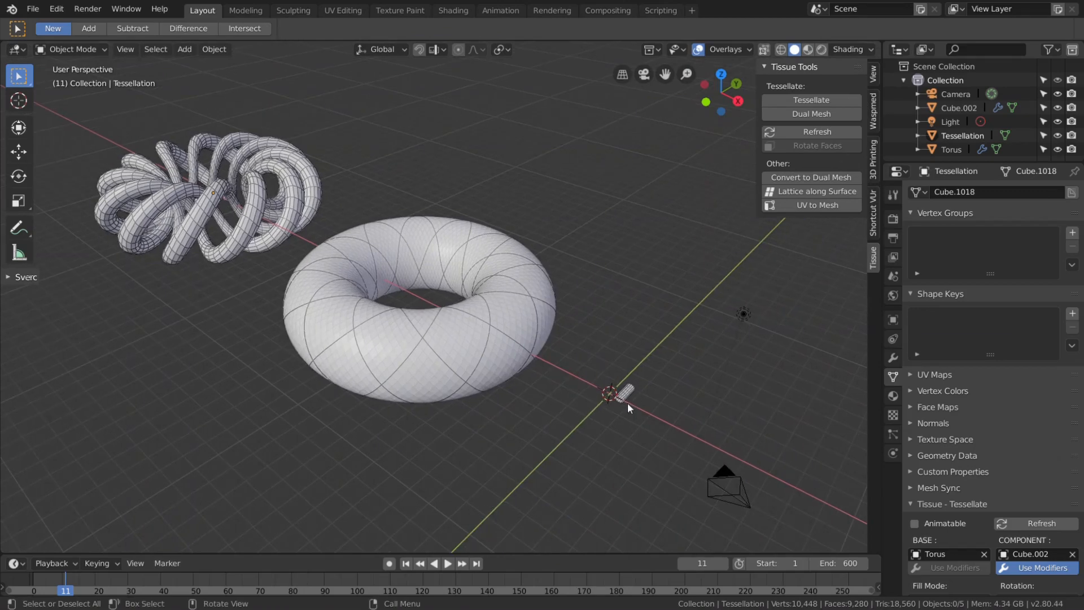
Select the component cylinder, frame it in the viewport and open its mesh in Edit Mode
scroll(628, 402, "up", 4)
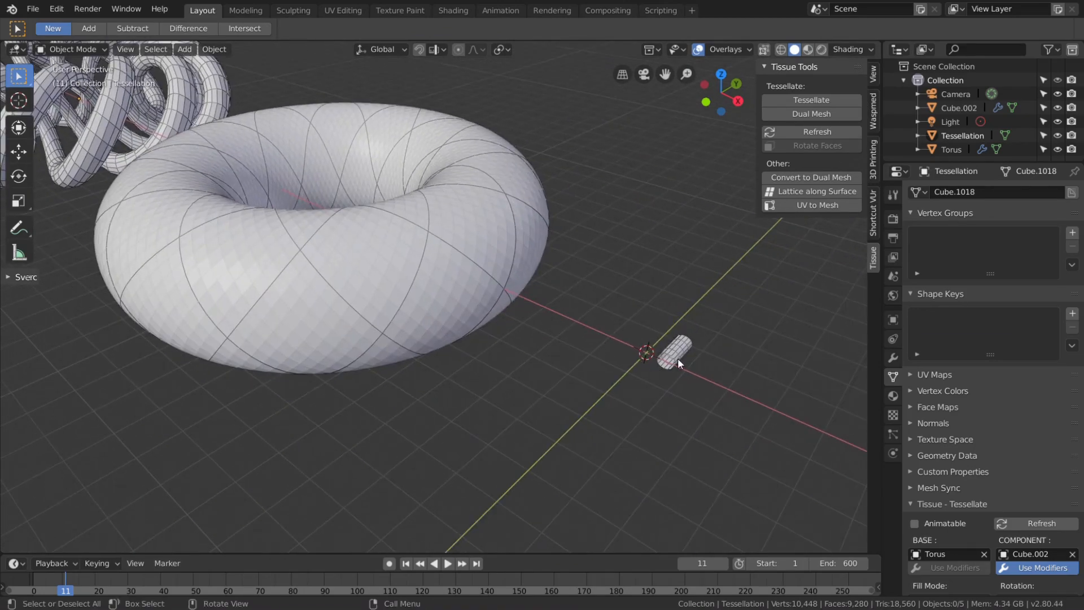
left_click(678, 358)
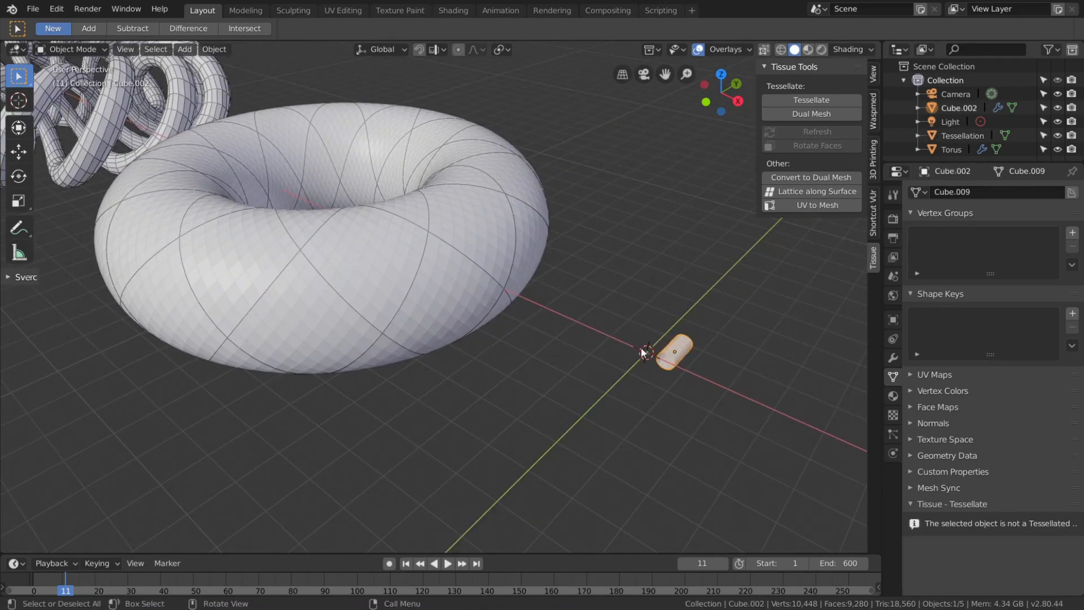
scroll(545, 313, "up", 5)
middle_click_drag(543, 336, 497, 351, "shift")
scroll(497, 351, "down", 5)
key("KP_Decimal")
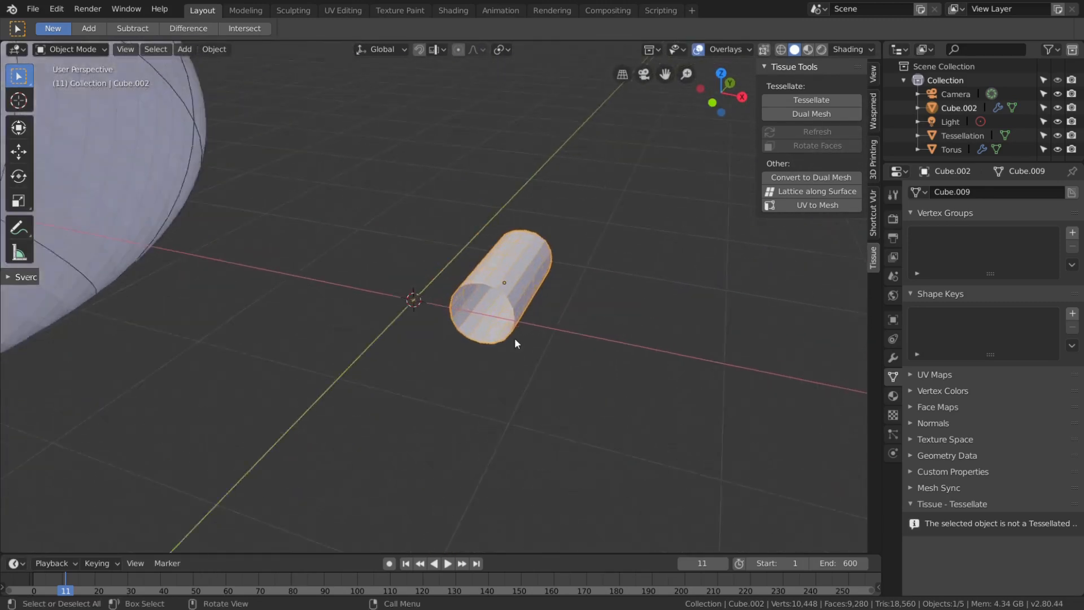
key("Tab")
middle_click_drag(520, 327, 550, 312)
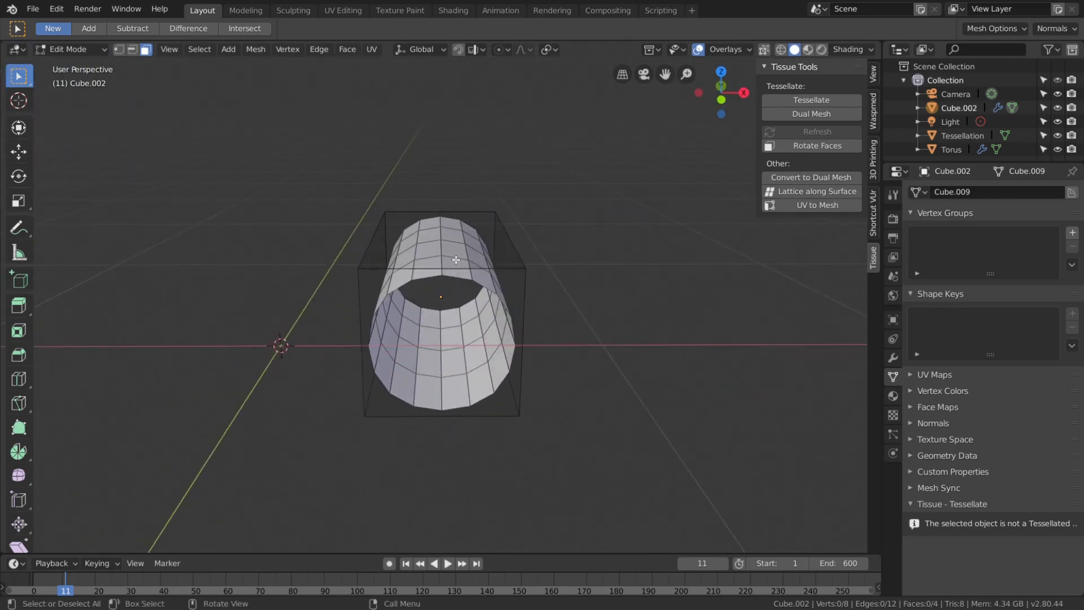
Add two lengthwise loop cuts across the upper face of the component's cage and scale them by 0.5 along X
key("ctrl+r")
scroll(450, 270, "up", 1)
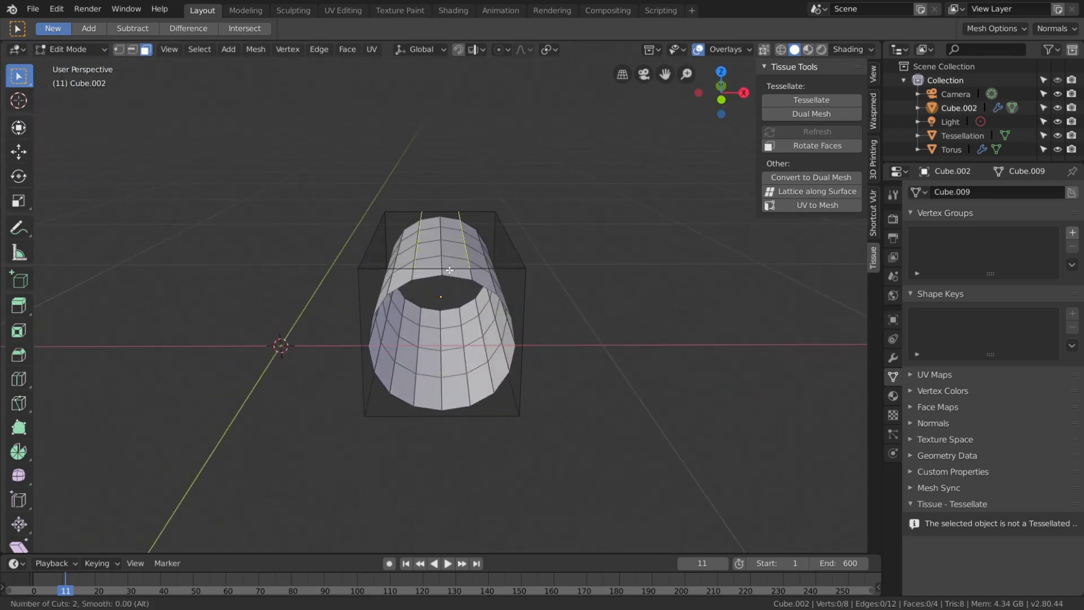
left_click(449, 270)
right_click(450, 270)
middle_click_drag(511, 293, 509, 327)
key("s")
key("x")
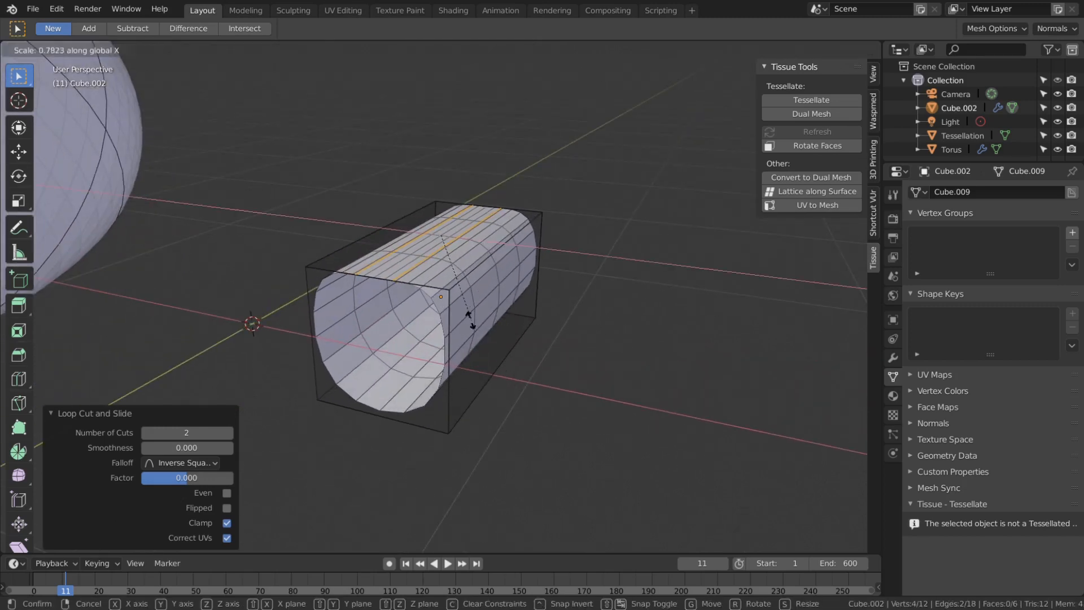
left_click(424, 287, "ctrl")
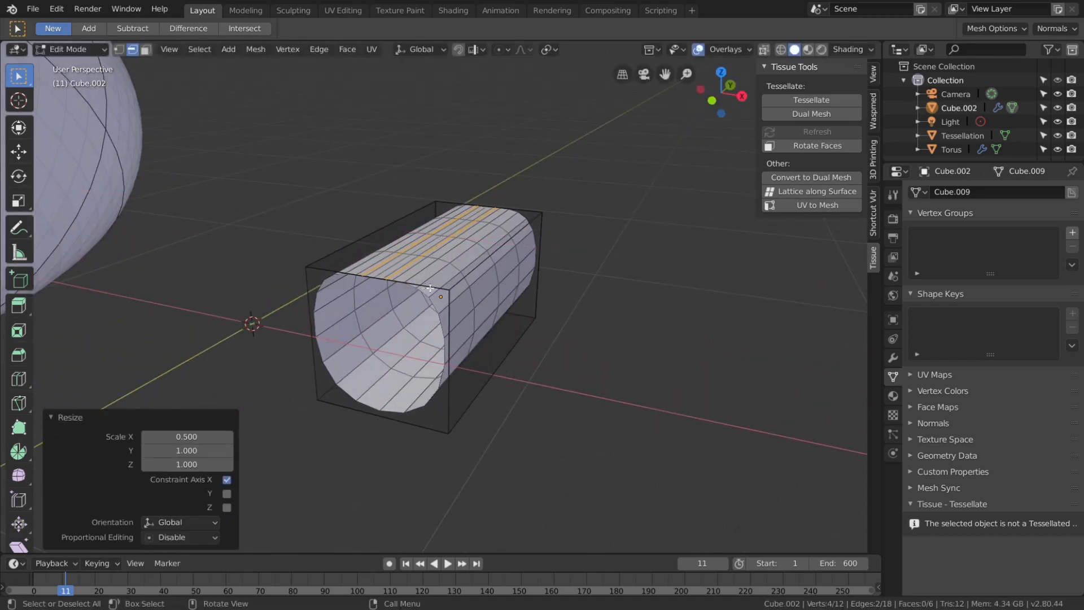
Add two lengthwise loop cuts to the cage's side face farthest from the origin and scale them by 0.5 along Z
middle_click_drag(492, 317, 485, 307)
key("ctrl+r")
scroll(439, 334, "up", 1)
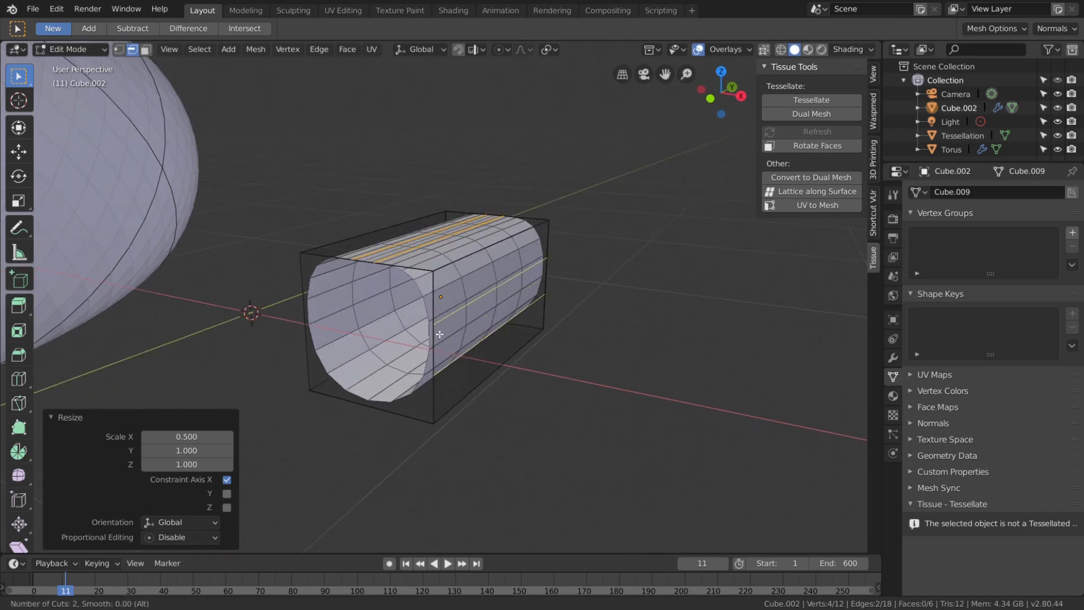
left_click(440, 334)
right_click(440, 334)
key("s")
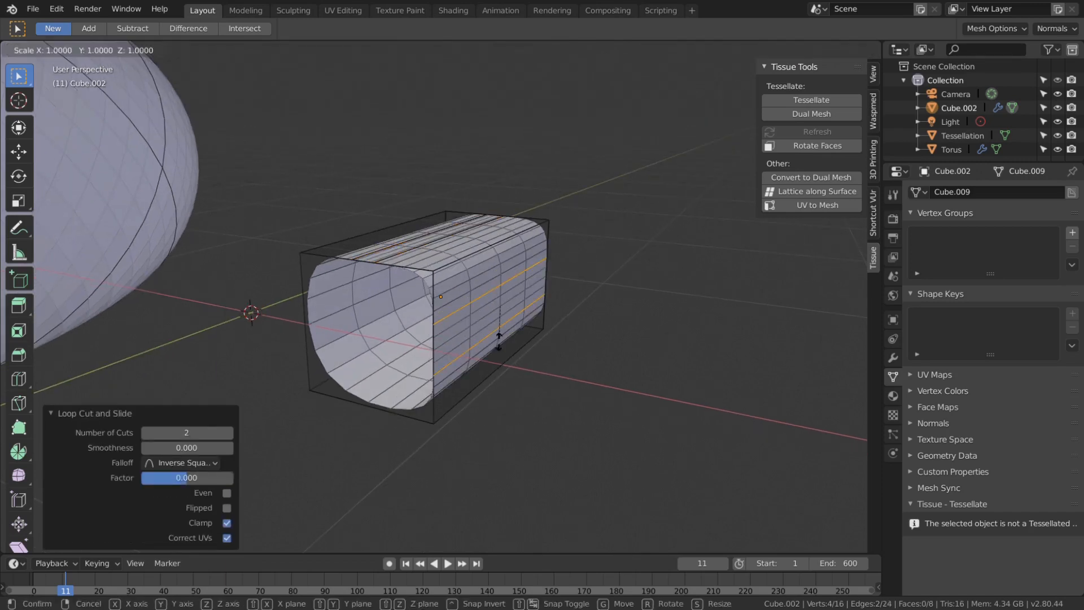
key("z")
left_click(503, 345, "ctrl")
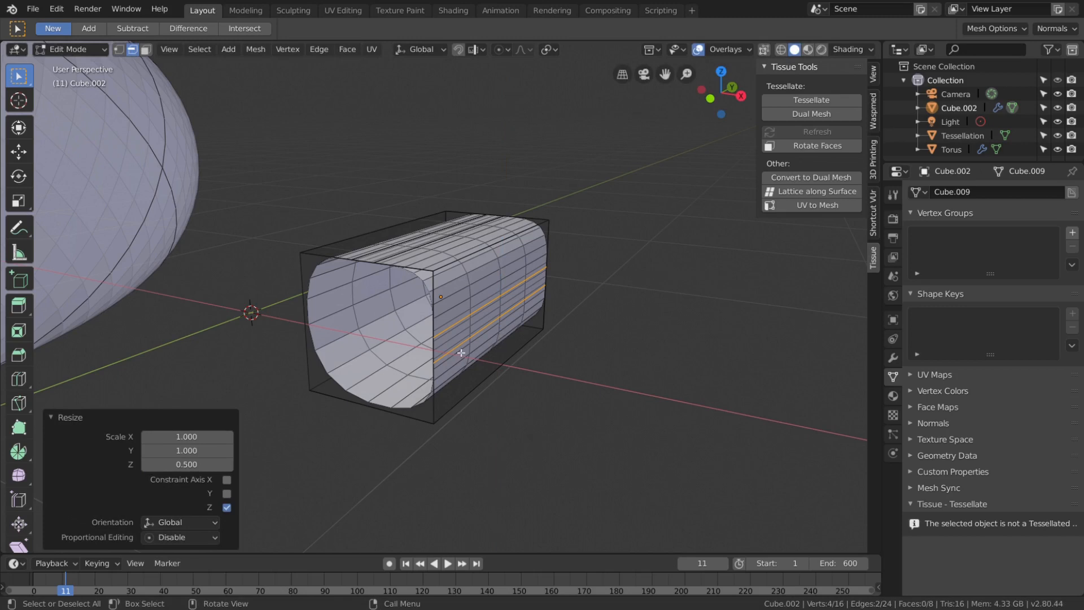
middle_click_drag(462, 353, 462, 407)
key("ctrl+r")
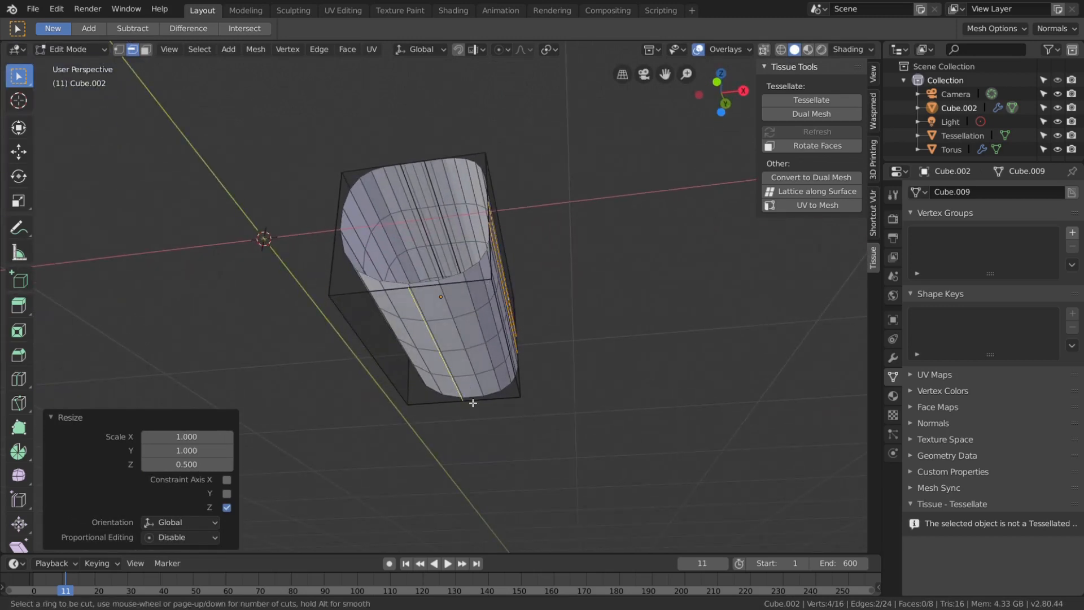
left_click(473, 402)
right_click(473, 403)
key("ctrl+z")
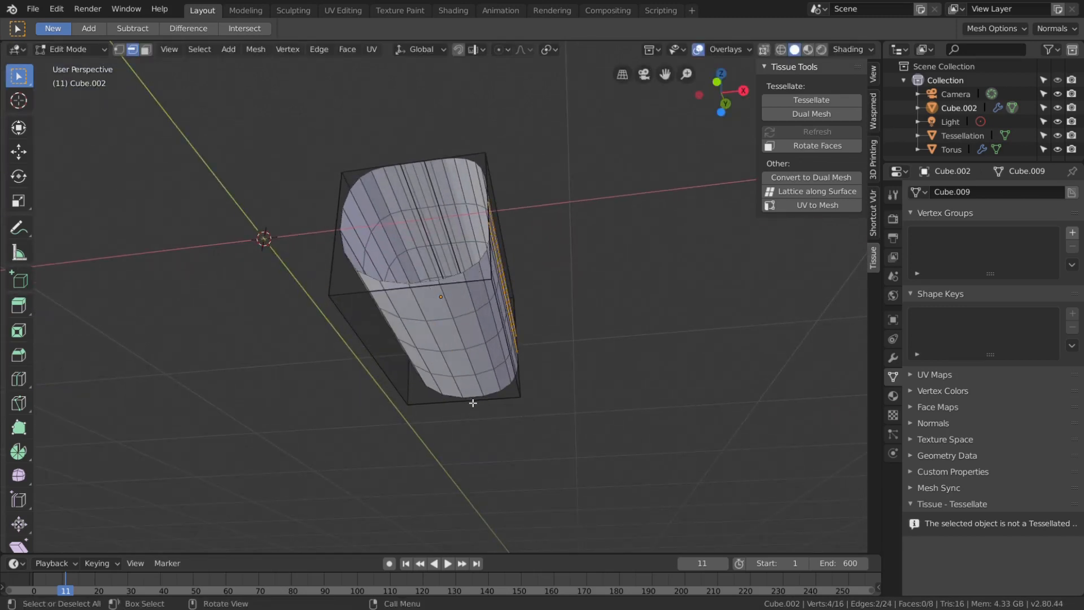
Add two lengthwise loop cuts to the underside of the component's cage and scale them by 0.5 along X
key("ctrl+r")
left_click(473, 403)
right_click(472, 403)
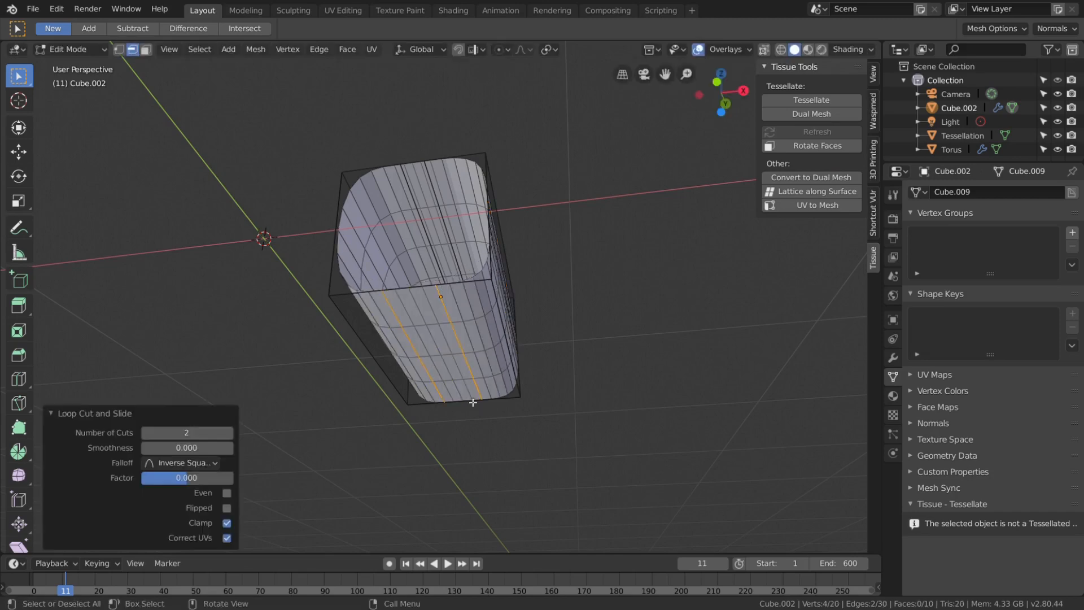
type("sx.5")
key("Return")
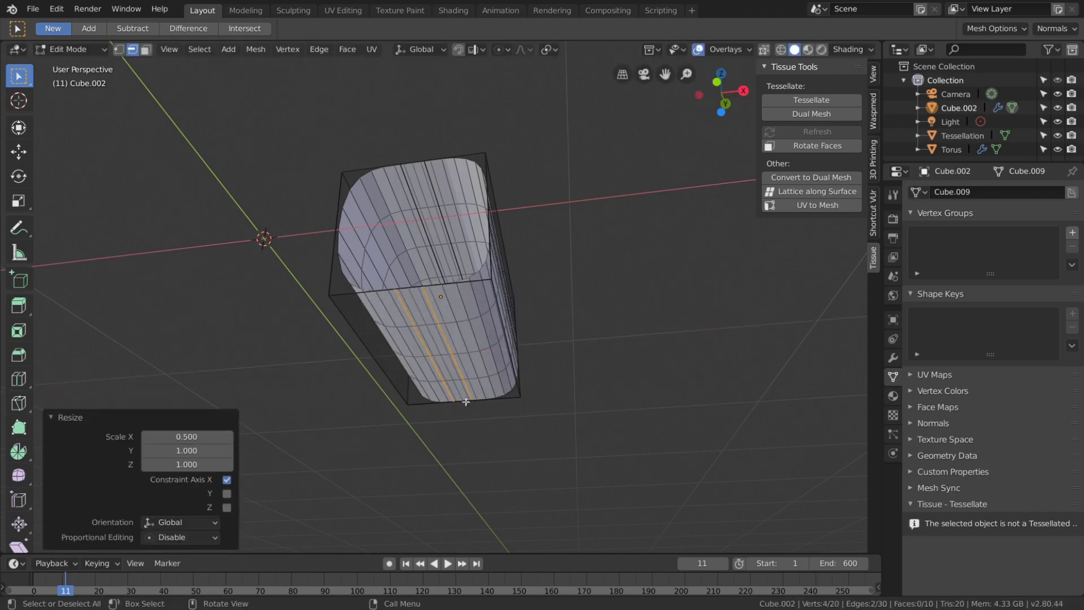
Add two lengthwise loop cuts to the remaining side face of the cage and scale them by 0.5 along Z
middle_click_drag(469, 402, 489, 310)
key("ctrl+r")
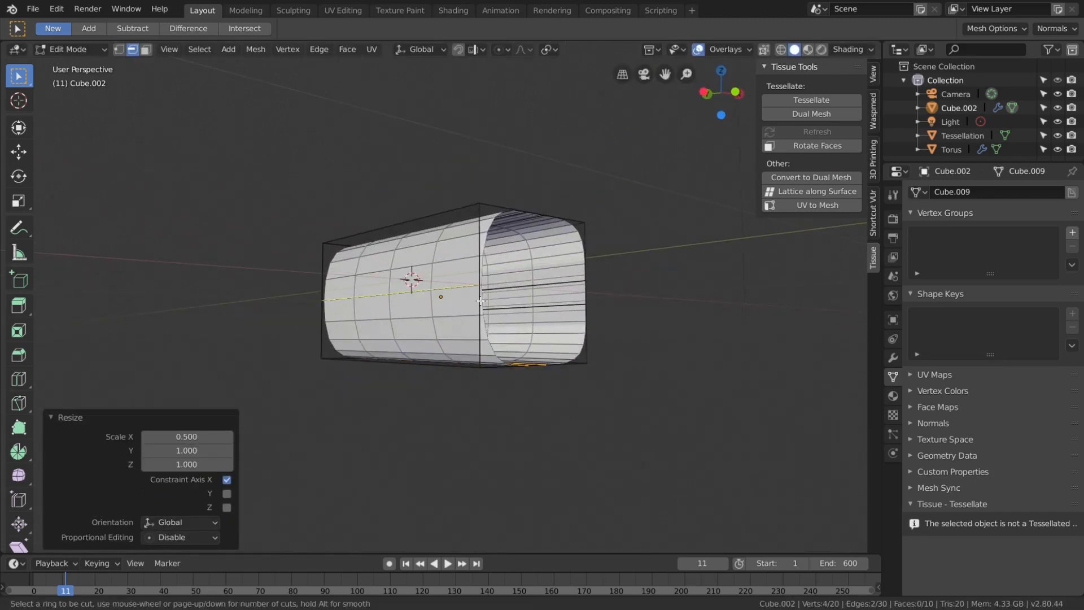
left_click(480, 300)
right_click(480, 300)
type("sz")
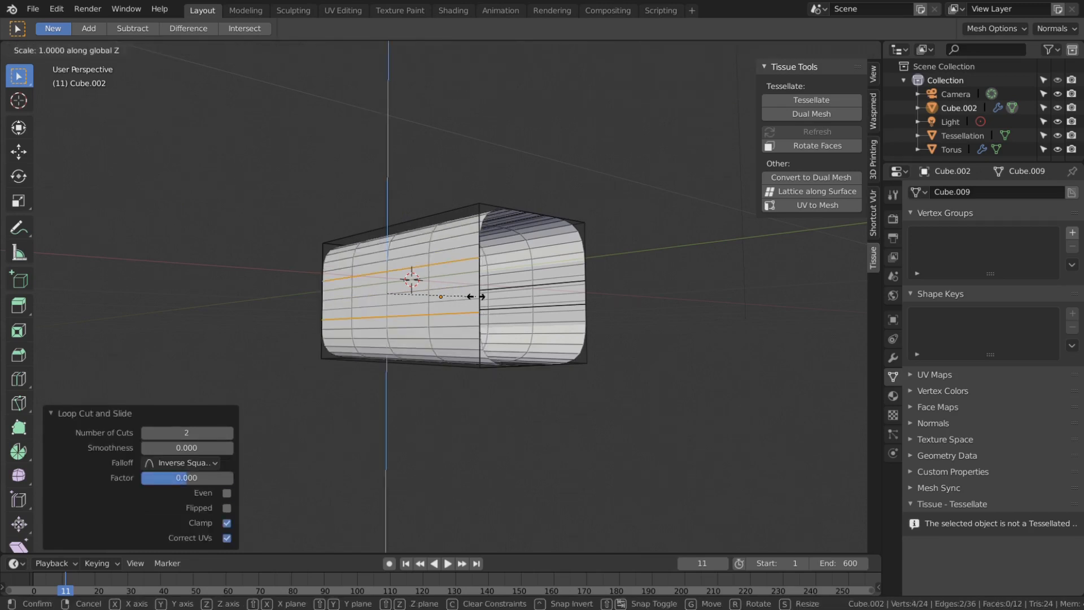
type(".5")
key("Return")
Select the narrow middle strip on each of the component's four long sides and delete those faces
key("3")
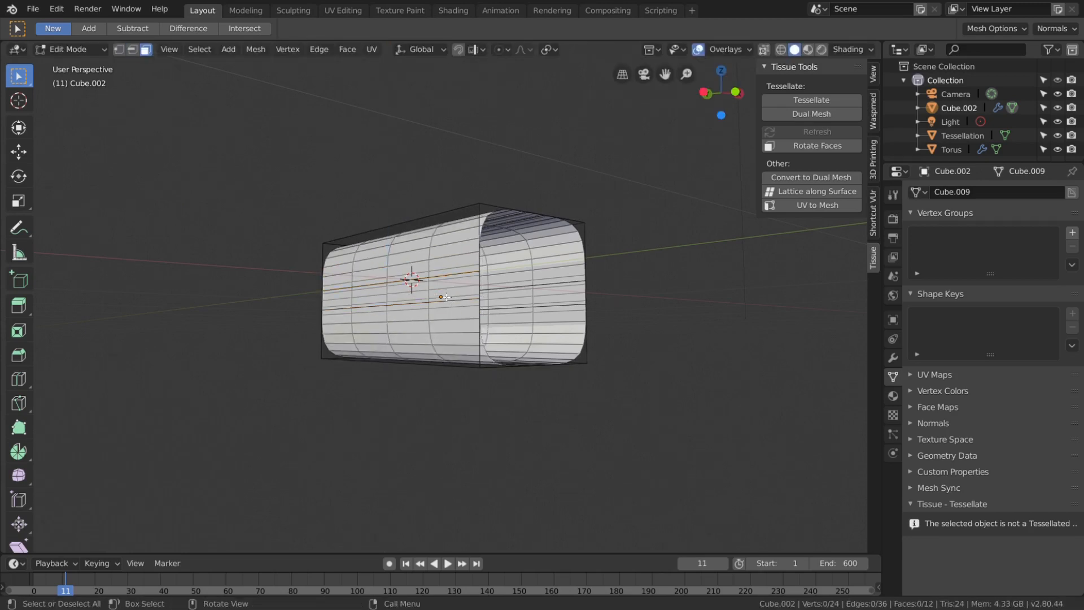
left_click(436, 296)
middle_click_drag(437, 295, 398, 334)
left_click(462, 266, "shift")
middle_click_drag(492, 308, 463, 253)
left_click(479, 315, "shift")
left_click(422, 329, "shift")
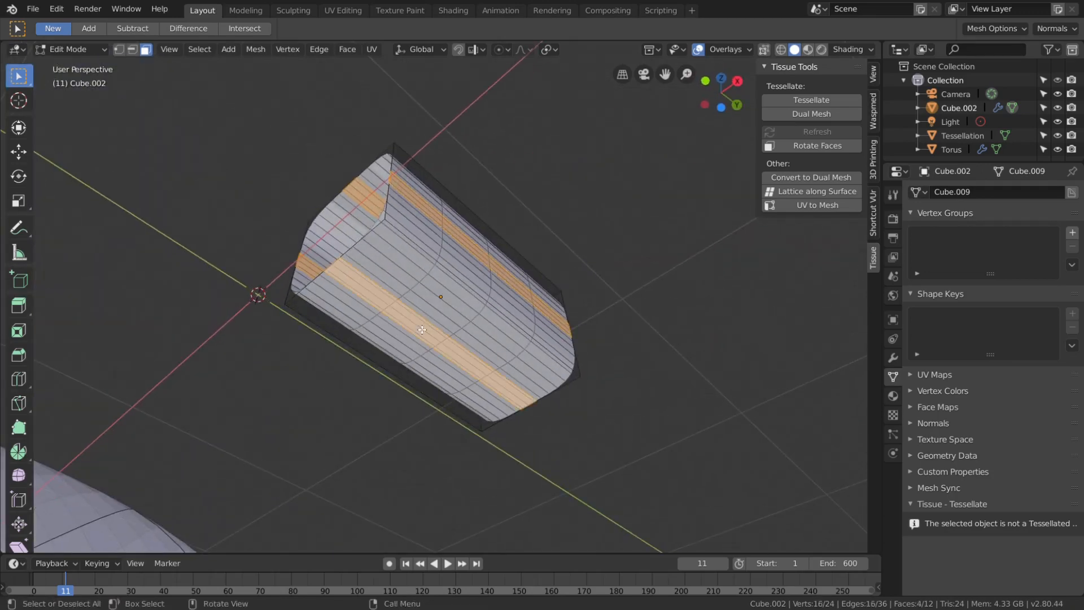
key("x")
left_click(417, 327)
Return the component to Object Mode and set its Subdivision Surface modifier to Simple
middle_click_drag(424, 328, 492, 355, "alt")
key("Tab")
left_click(892, 358)
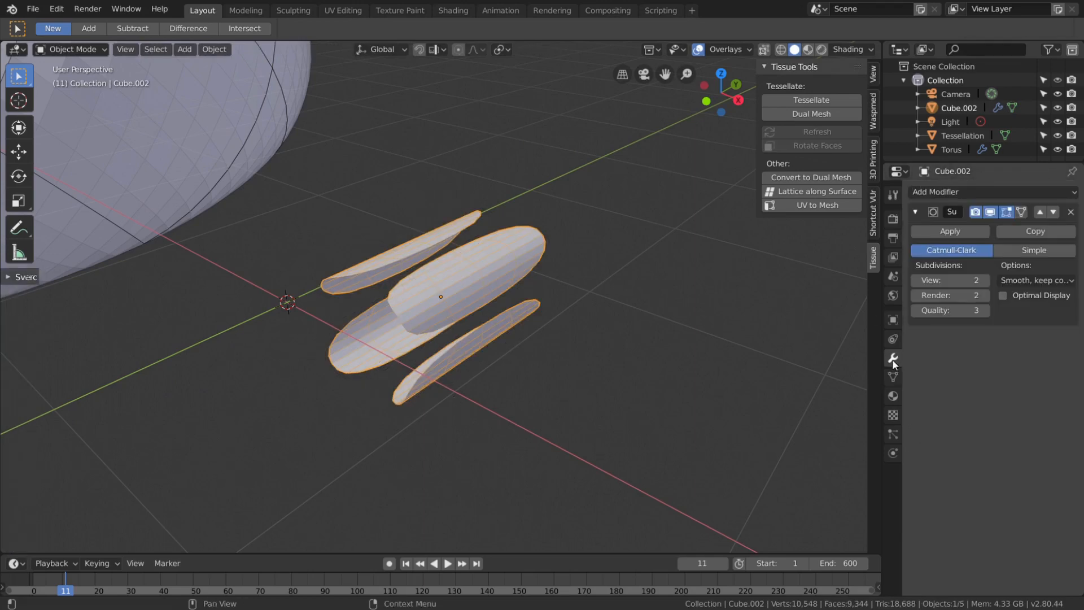
left_click(1026, 252)
Select the tessellation and refresh it with the component's four separate corner strips
scroll(233, 285, "down", 10)
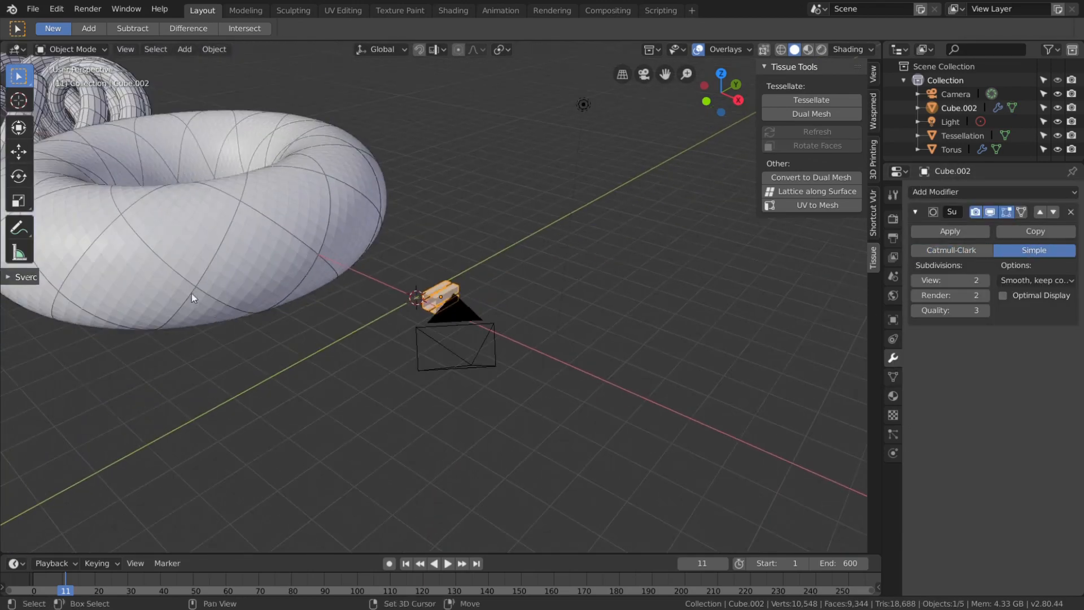
middle_click_drag(191, 293, 441, 387, "shift")
left_click(207, 206)
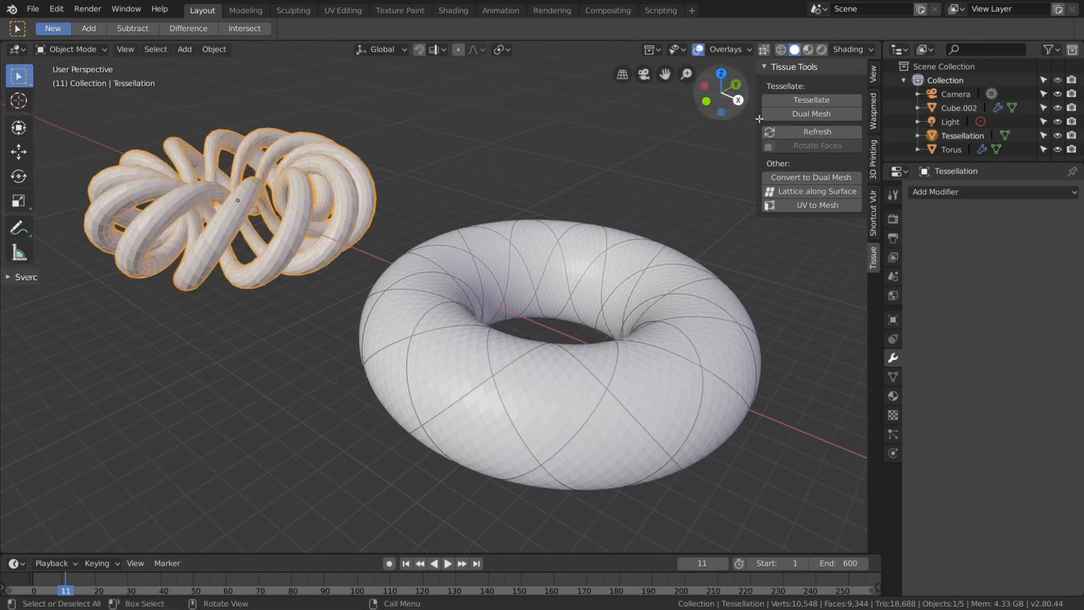
left_click(796, 133)
left_click(490, 164)
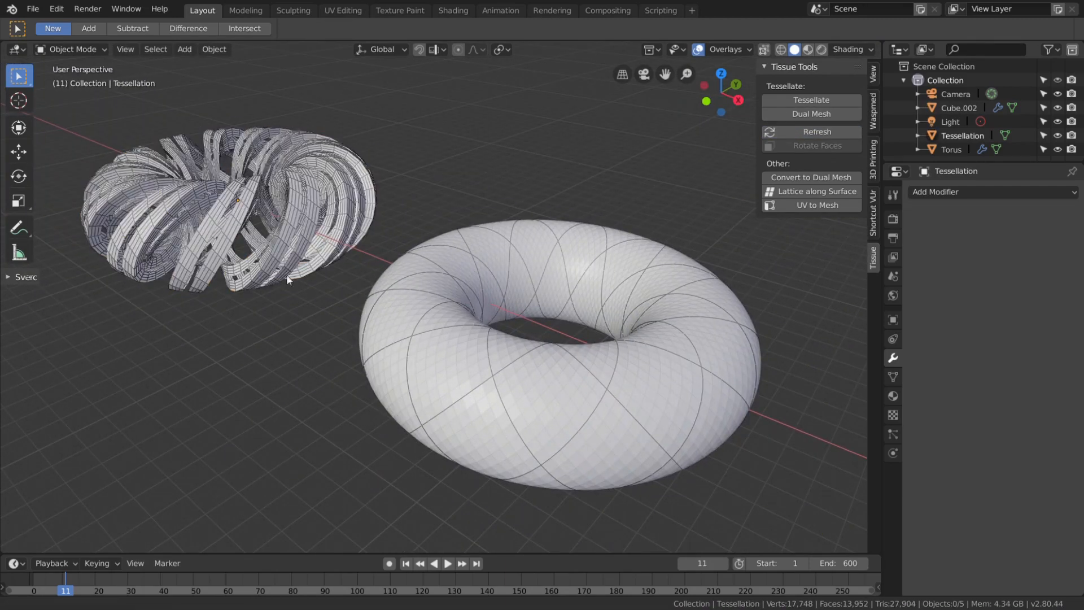
Examine the curved strips of the refreshed tessellation up close from several angles
middle_click_drag(204, 252, 318, 317, "shift")
scroll(317, 317, "up", 3)
left_click(296, 279)
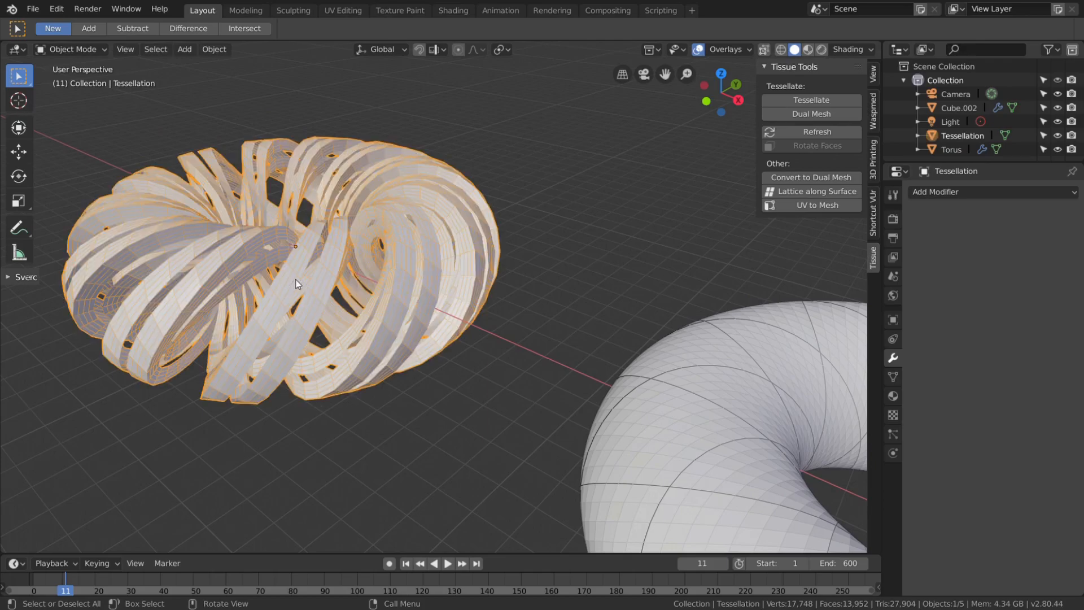
key("KP_Decimal")
left_click(254, 487)
scroll(338, 374, "up", 3)
middle_click_drag(338, 375, 409, 299)
middle_click_drag(443, 248, 471, 272)
left_click(670, 251)
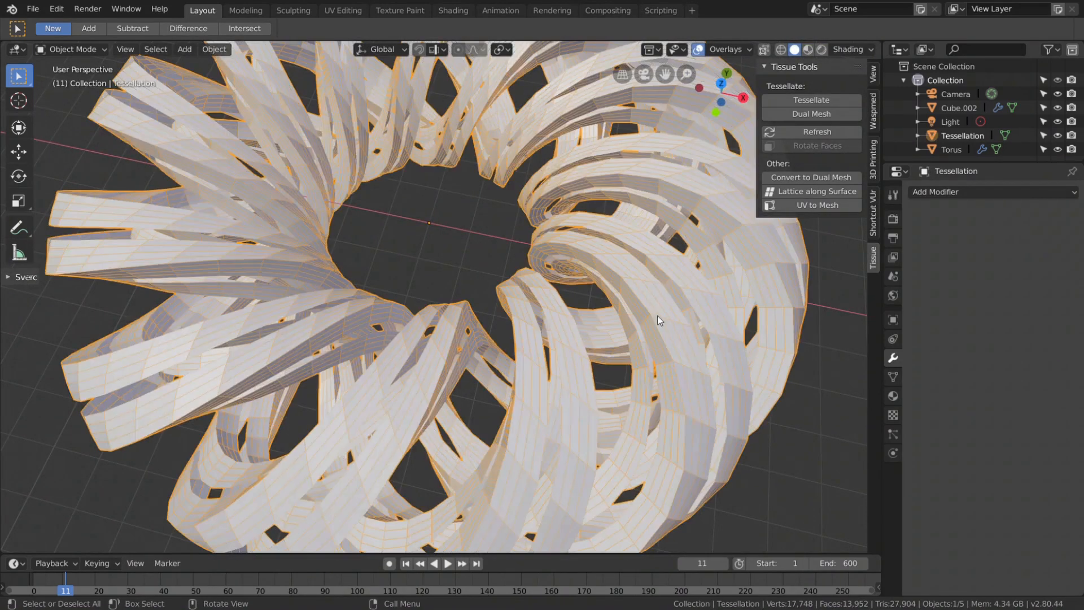
middle_click_drag(658, 315, 819, 333)
Add a Solidify modifier followed by a Subdivision Surface modifier to the tessellation
left_click(975, 192)
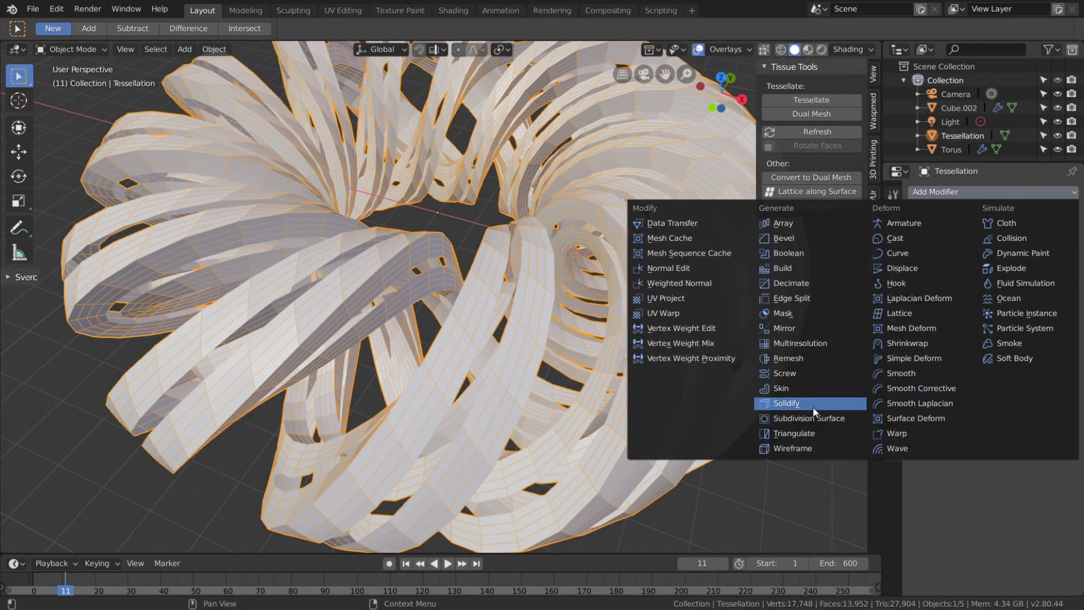
left_click(812, 403)
left_click(995, 194)
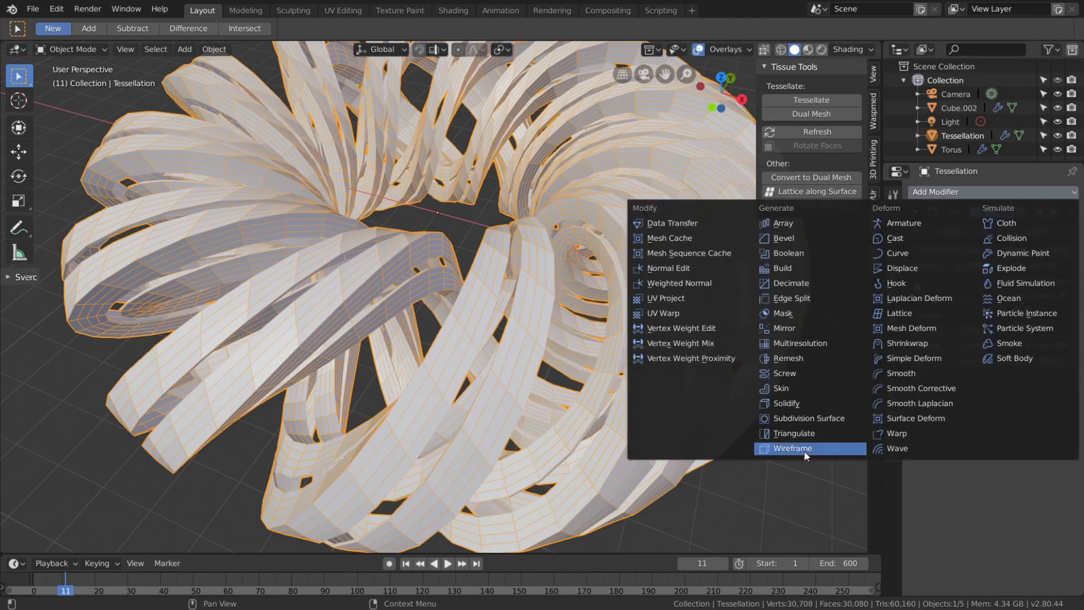
left_click(815, 418)
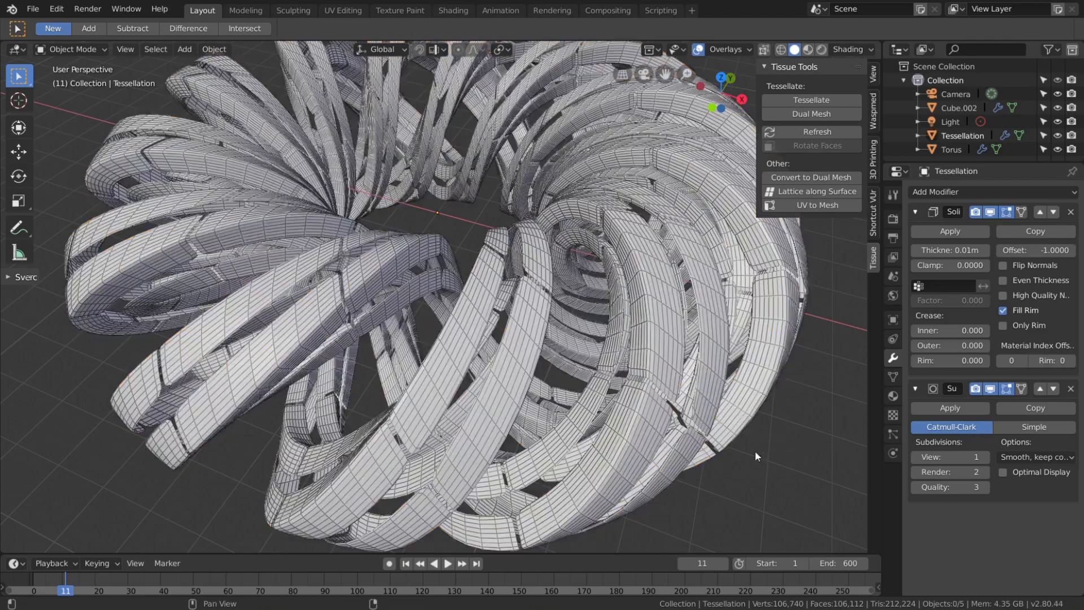
Inspect the thickened tessellation and turn off the wireframe overlay in the viewport
scroll(700, 368, "down", 5)
scroll(573, 335, "up", 5)
left_click(558, 332)
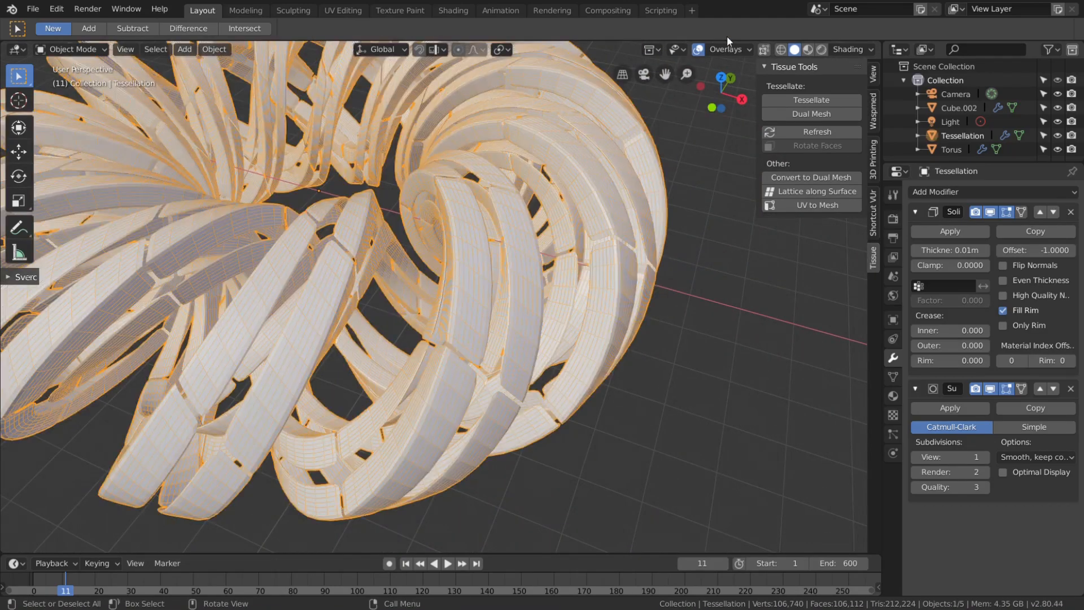
left_click(734, 49)
left_click(643, 293)
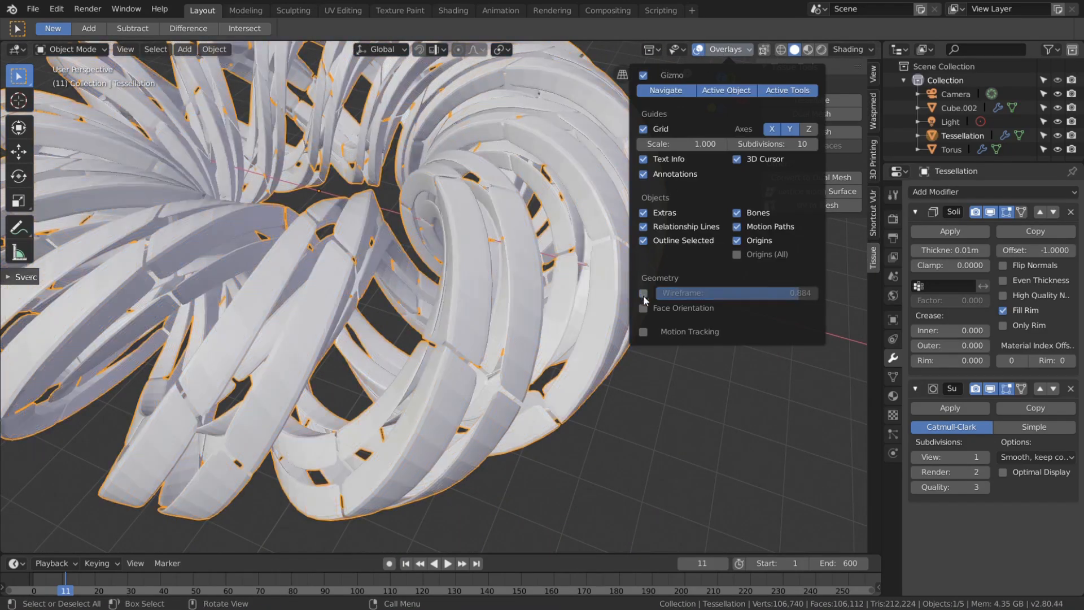
Select the four-strip component and scale it by about 1.568 along X and Z, excluding Y
left_click(641, 364)
scroll(612, 343, "down", 6)
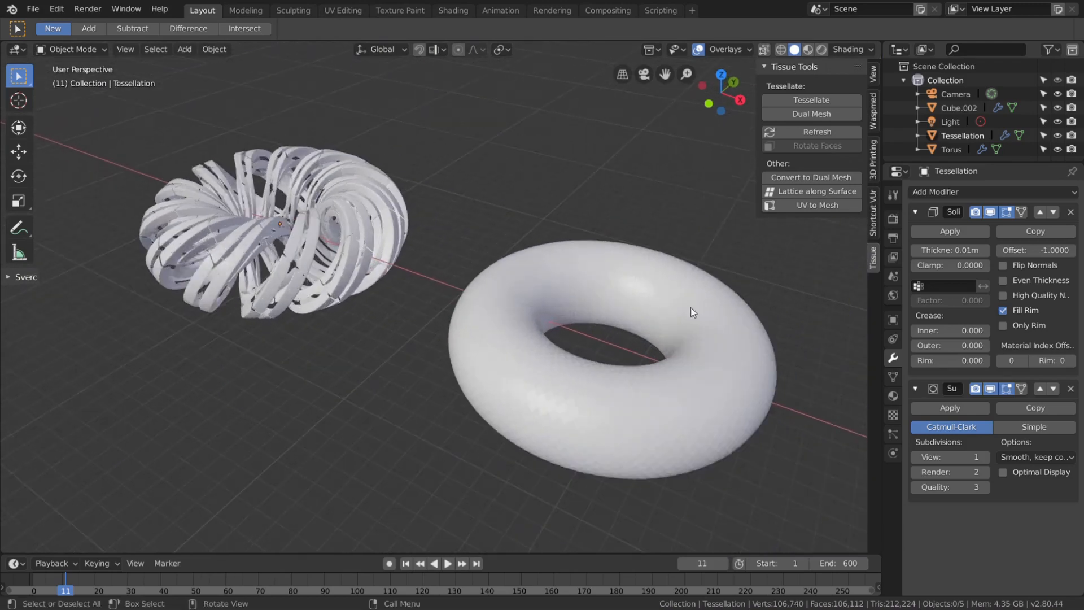
middle_click_drag(691, 308, 505, 260, "shift")
left_click(685, 399)
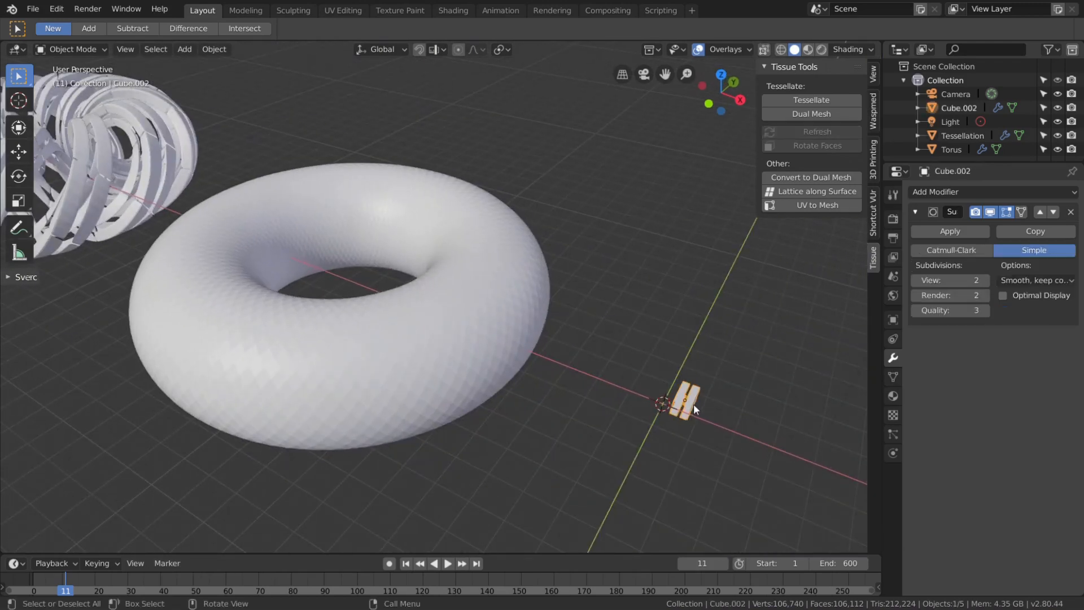
key("KP_Decimal")
scroll(464, 260, "up", 5)
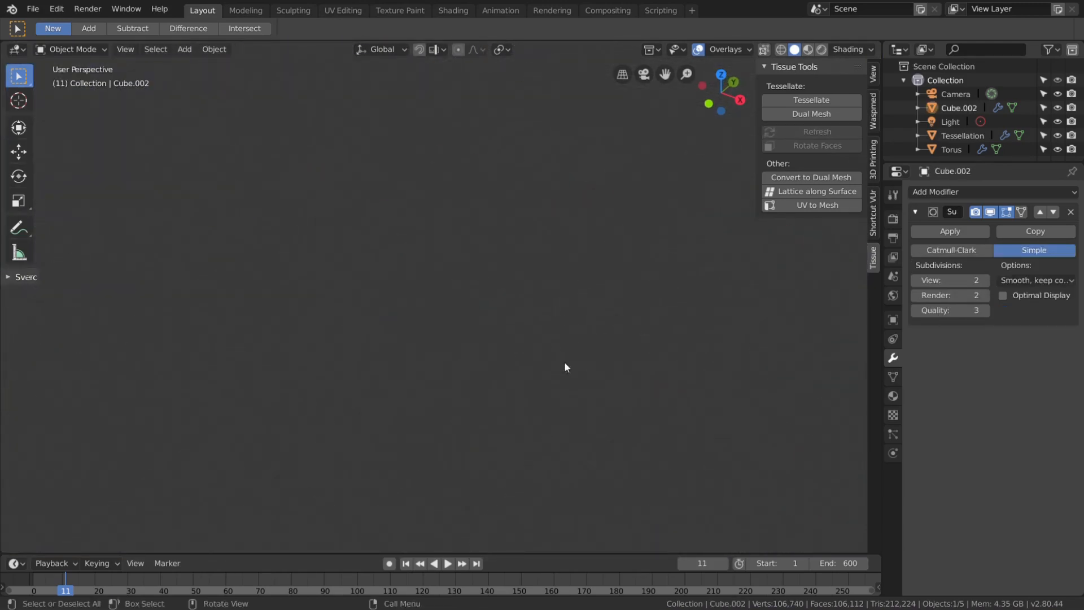
key("KP_Decimal")
middle_click_drag(602, 354, 571, 348)
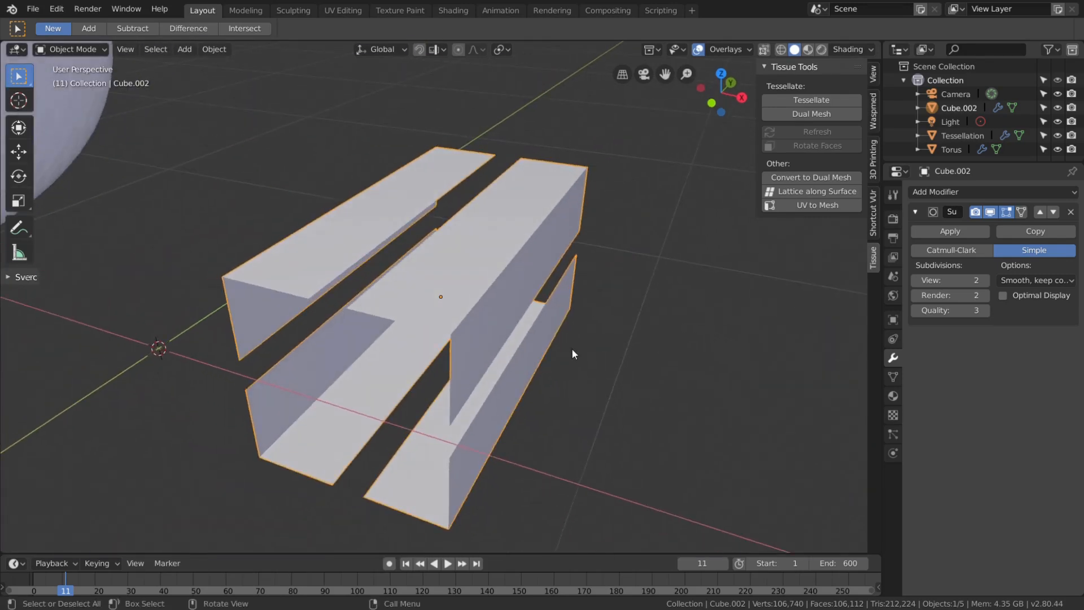
key("s")
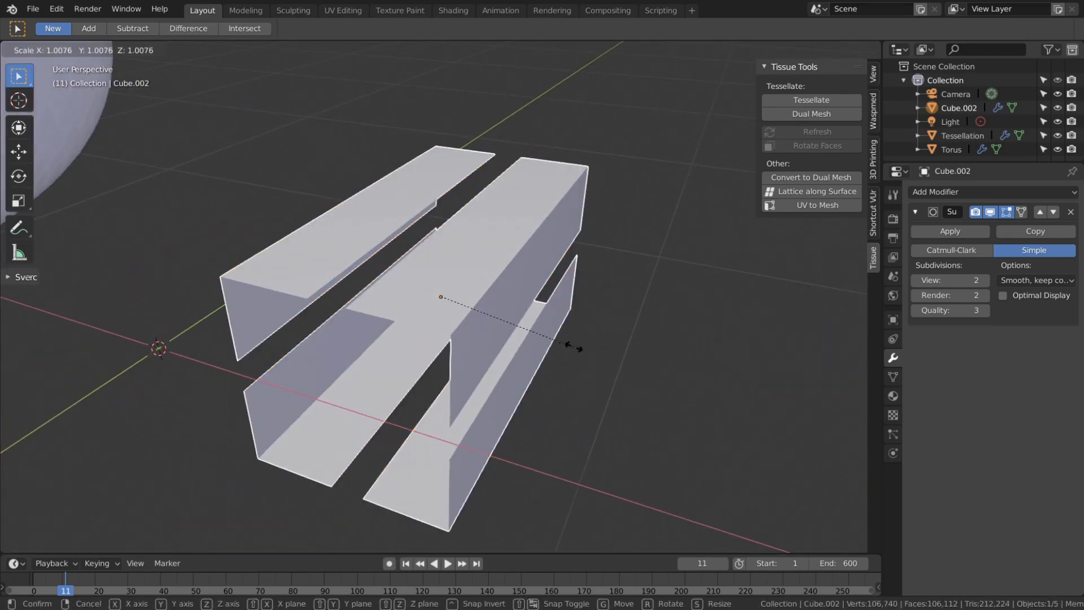
key("shift+y")
left_click(632, 399)
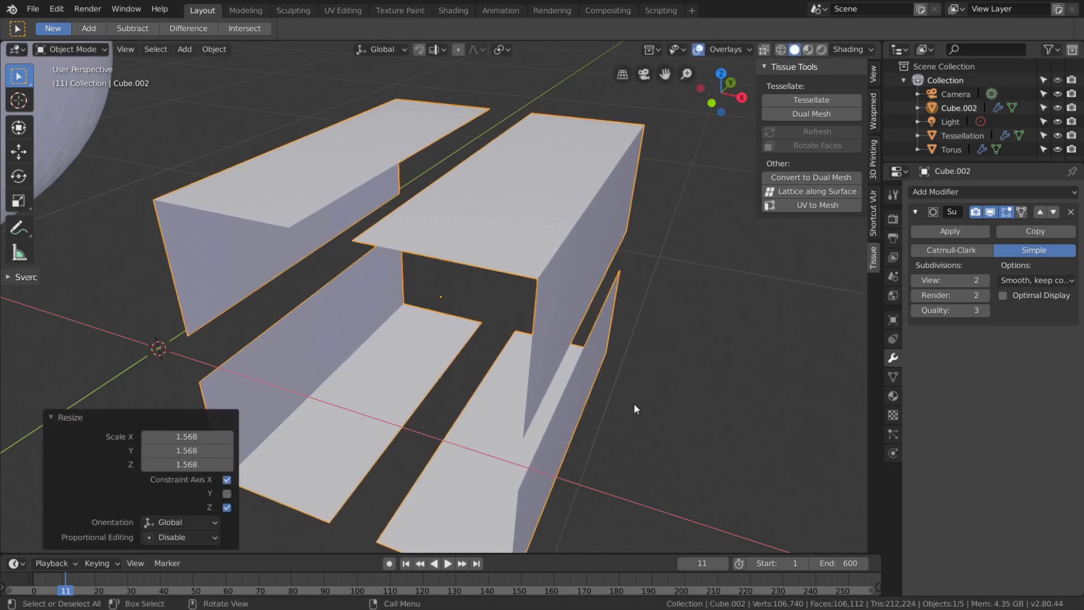
Select the tessellation and refresh it with the enlarged component
scroll(565, 361, "down", 10)
scroll(430, 279, "down", 4)
middle_click_drag(430, 279, 526, 271, "shift")
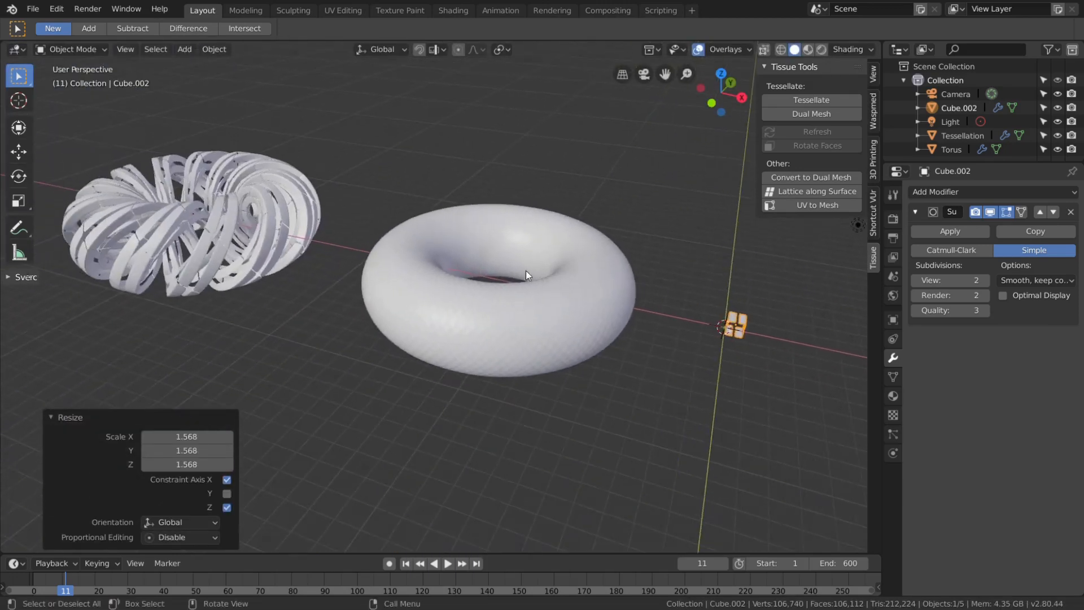
left_click(208, 209)
left_click(781, 127)
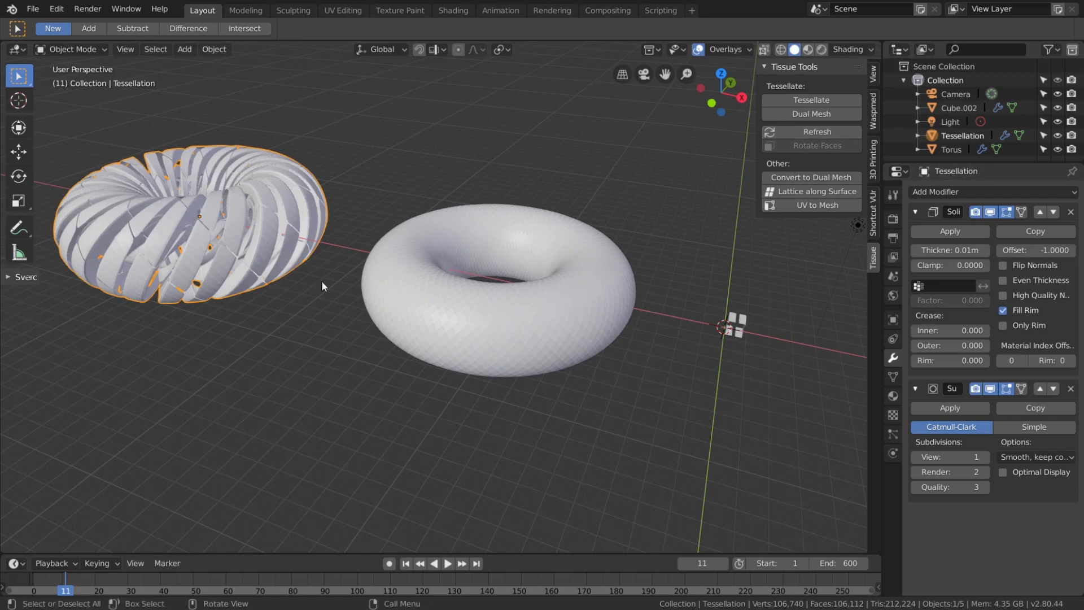
Set the thickness of the tessellation's Solidify modifier to 0.1 m
scroll(450, 274, "up", 3)
scroll(343, 270, "up", 3)
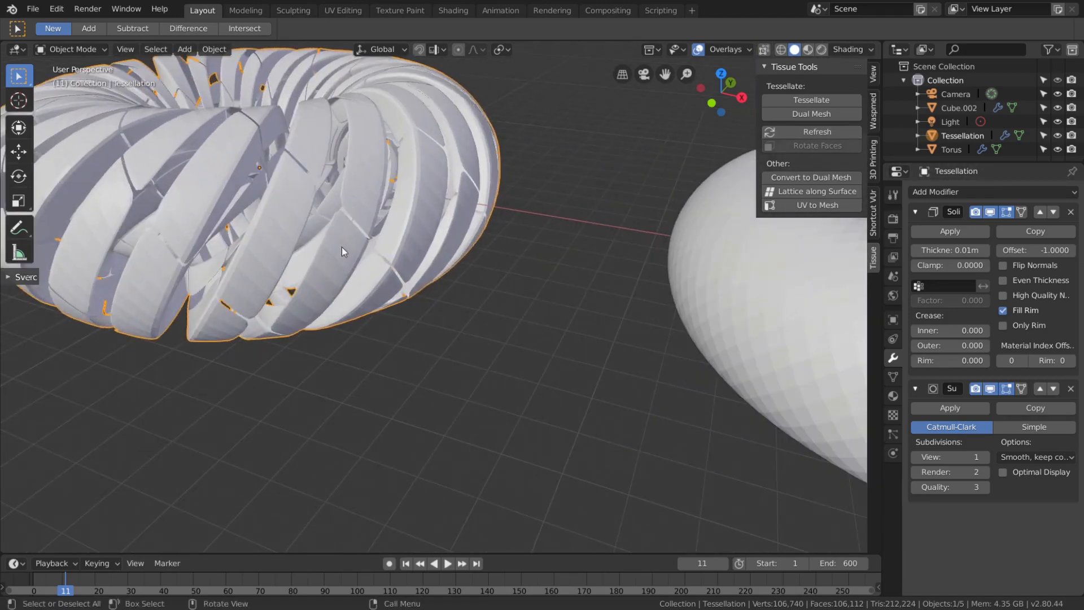
key("KP_Decimal")
scroll(678, 286, "up", 3)
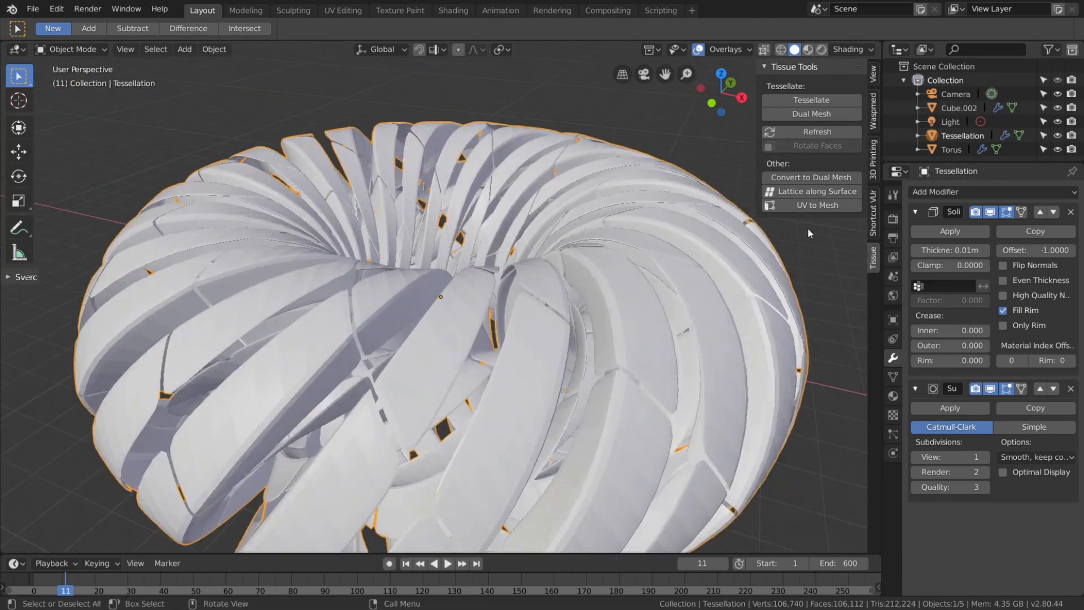
left_click(968, 249)
type(".1")
key("Return")
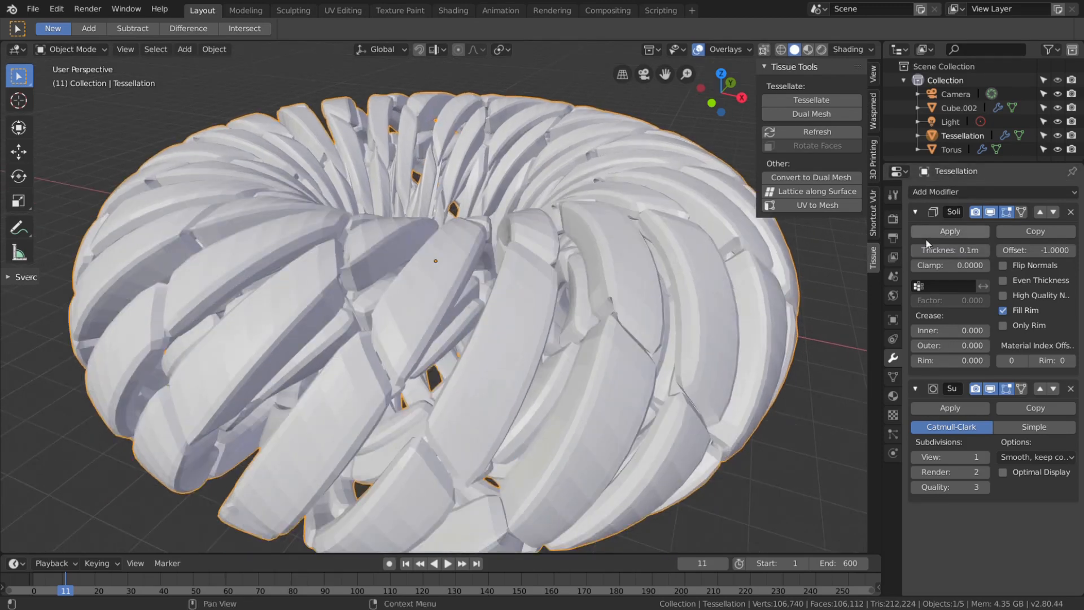
Set the thickness of the tessellation's Solidify modifier to 0.03 m
left_click(960, 250)
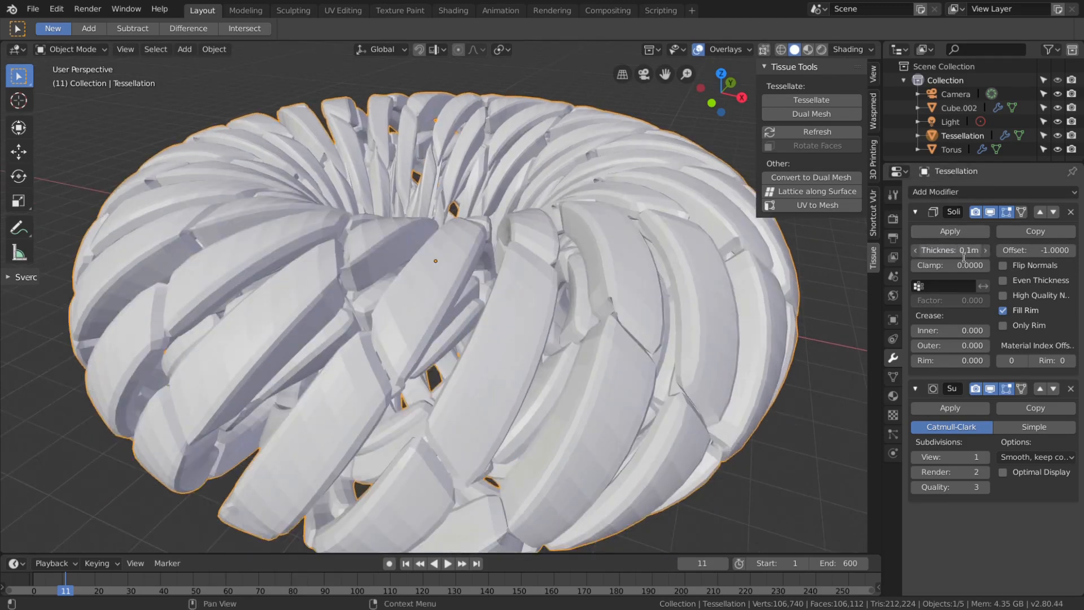
key("Left")
key("Left")
type("03")
key("Return")
scroll(459, 237, "down", 4)
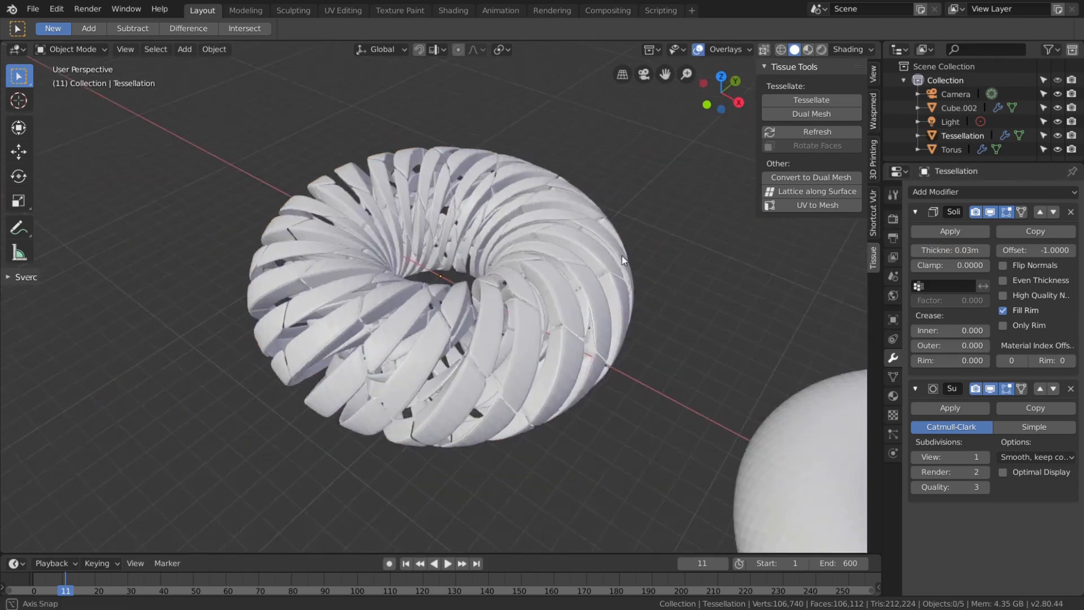
Apply Shade Smooth to the tessellation object and refresh it to check whether the shading persists
scroll(460, 311, "up", 4)
left_click(459, 311)
right_click(167, 202)
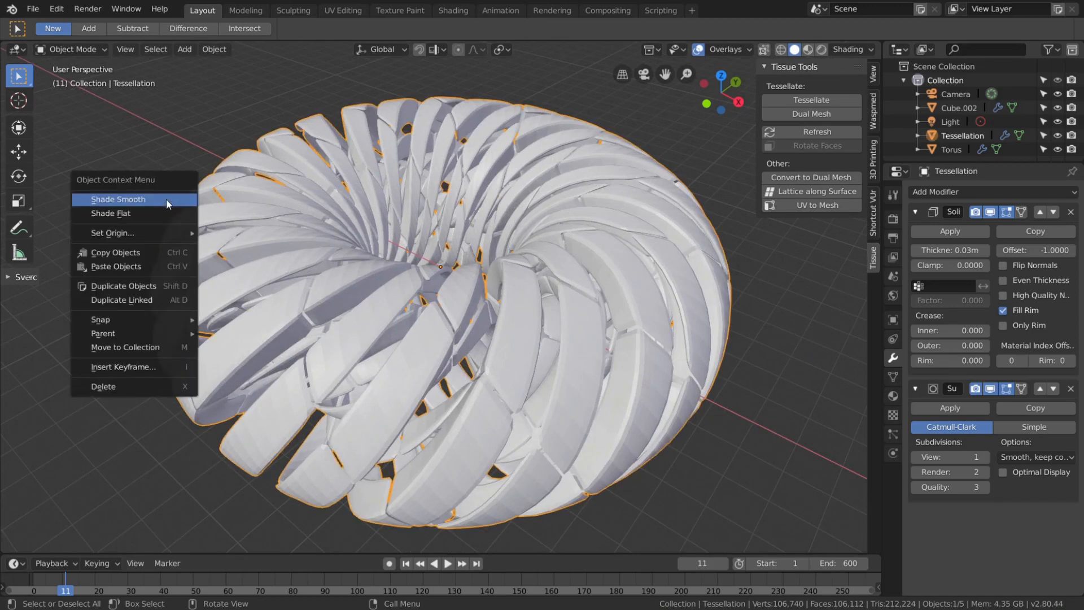
left_click(118, 200)
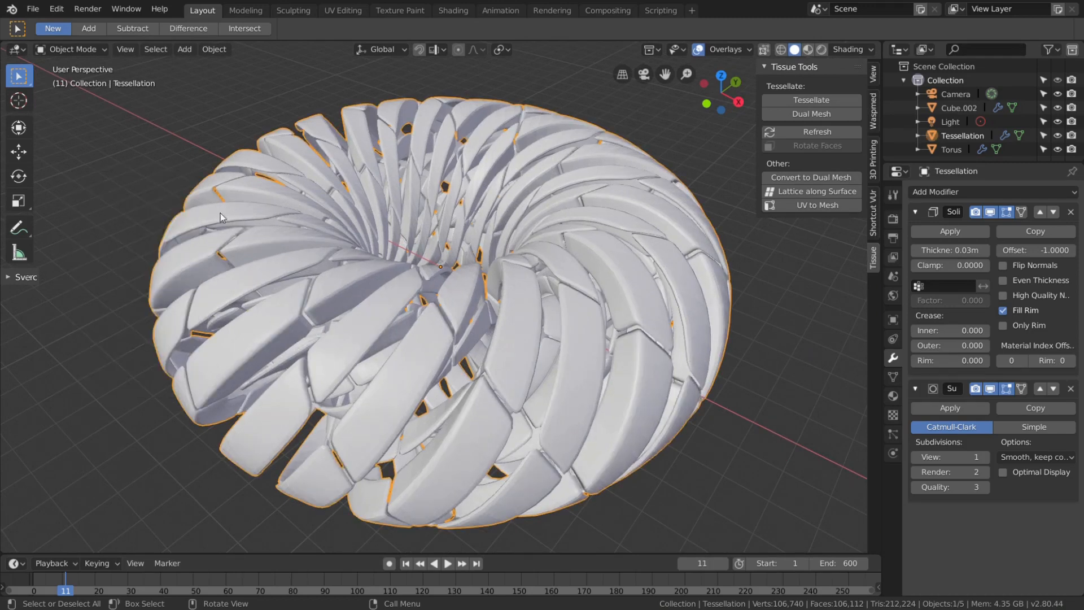
scroll(482, 214, "down", 5)
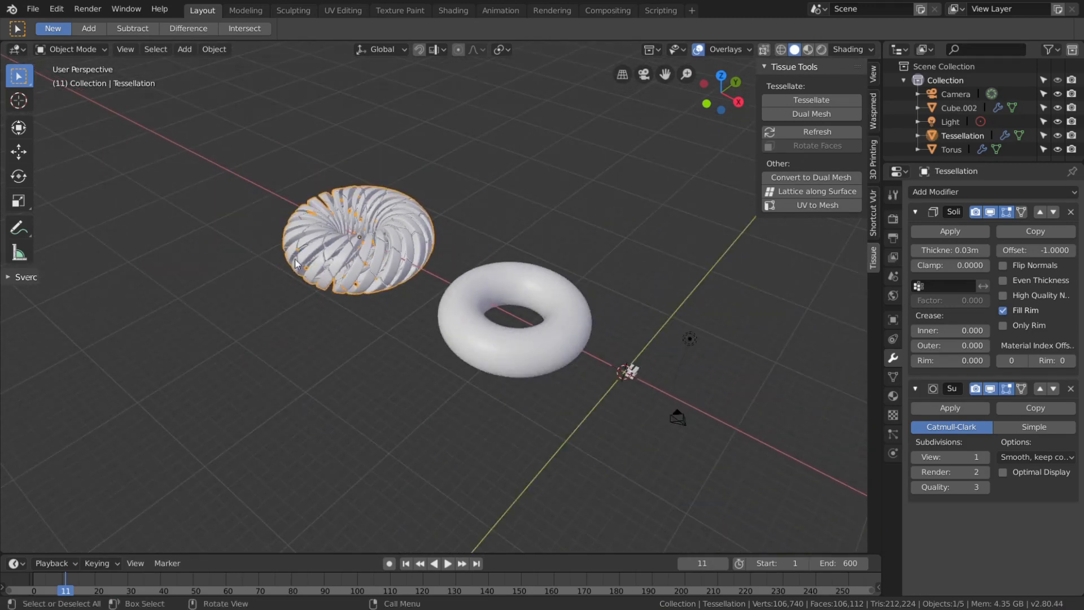
scroll(296, 264, "up", 1)
left_click(805, 133)
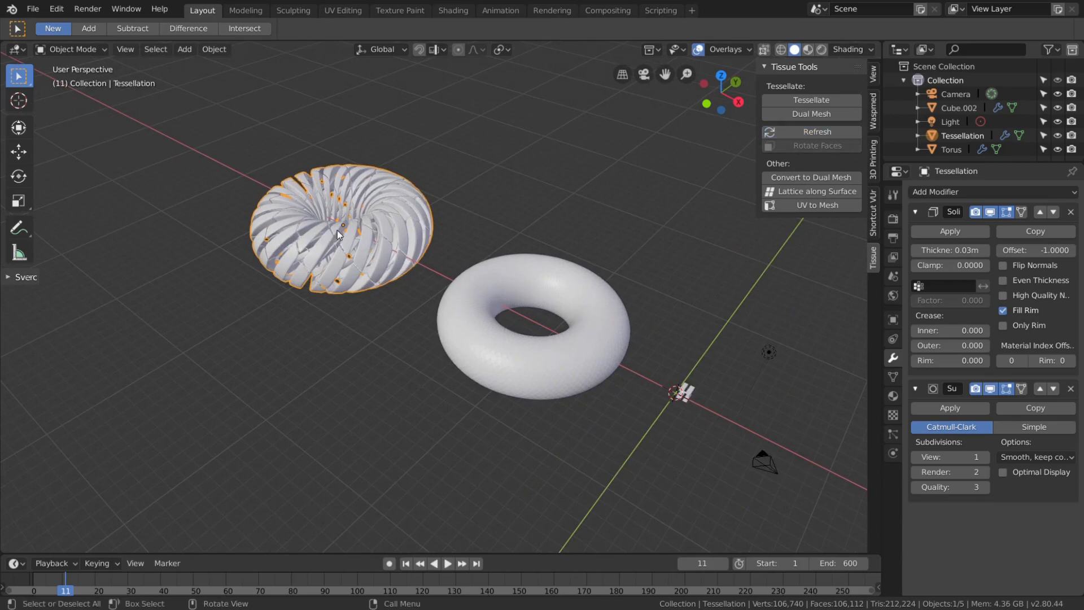
scroll(337, 230, "up", 7)
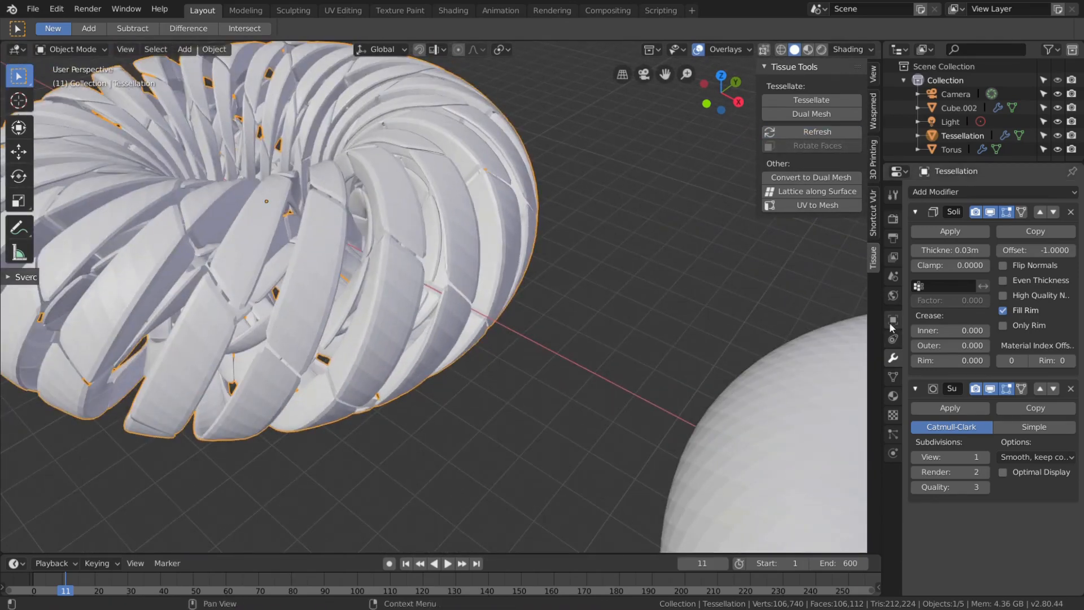
Enable Smooth Shading and Merge in the tessellation's Tissue Tessellate settings
left_click(892, 377)
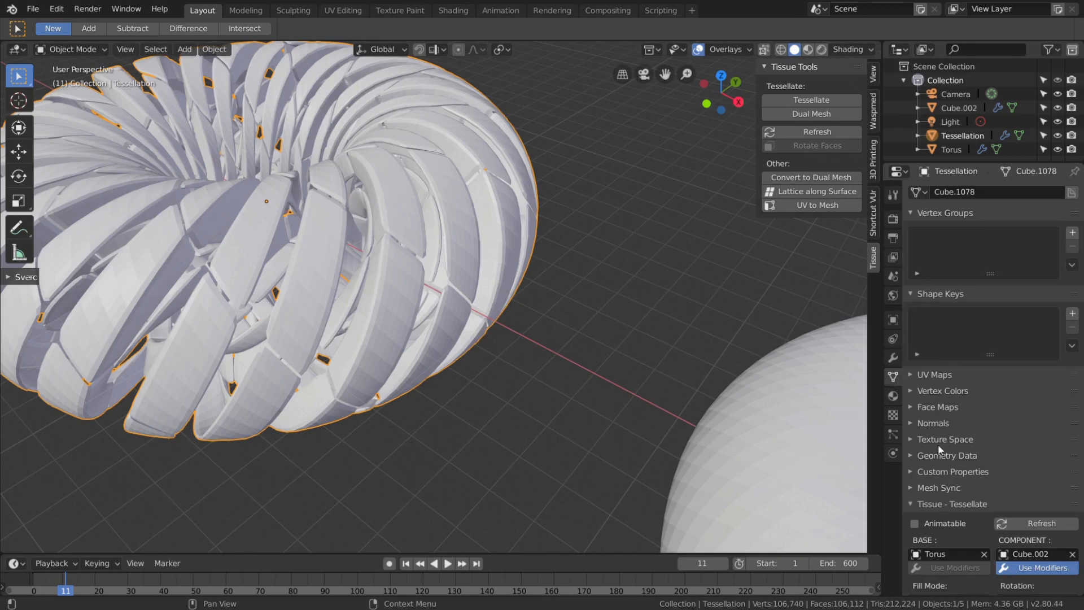
scroll(938, 466, "down", 6)
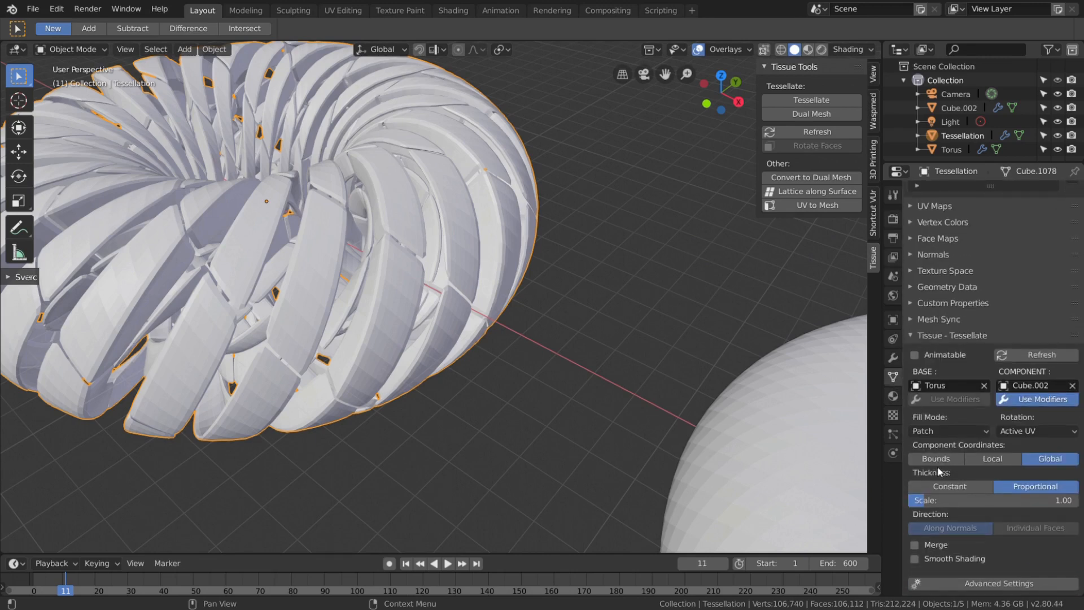
left_click(915, 558)
left_click(620, 189)
mouse_move(620, 189)
middle_mouse_down()
mouse_move(563, 208)
mouse_move(503, 261)
mouse_move(487, 314)
mouse_move(501, 286)
mouse_move(859, 457)
middle_mouse_up()
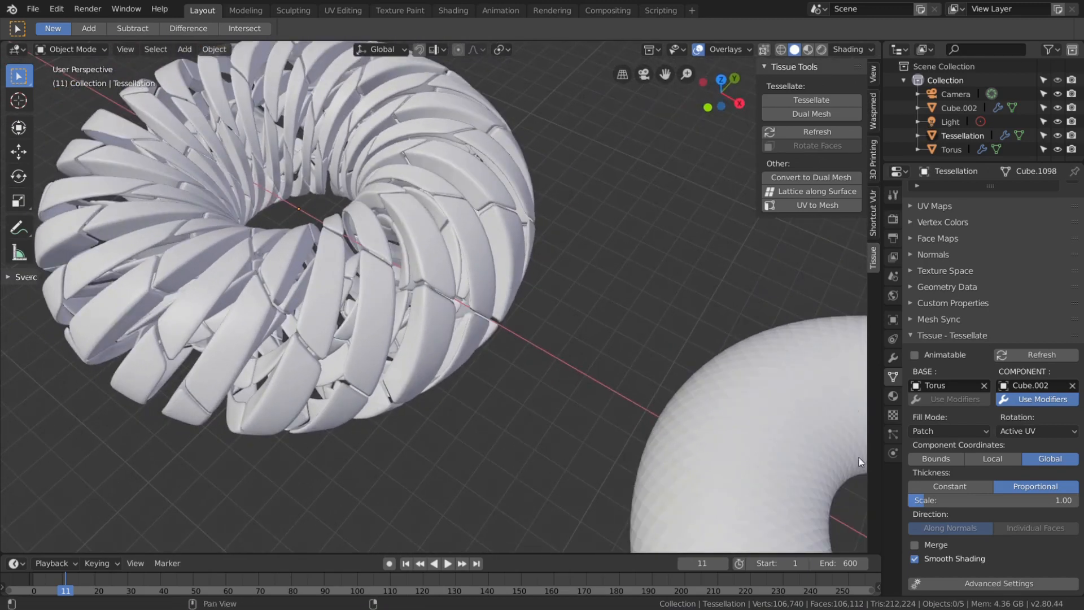
left_click(915, 545)
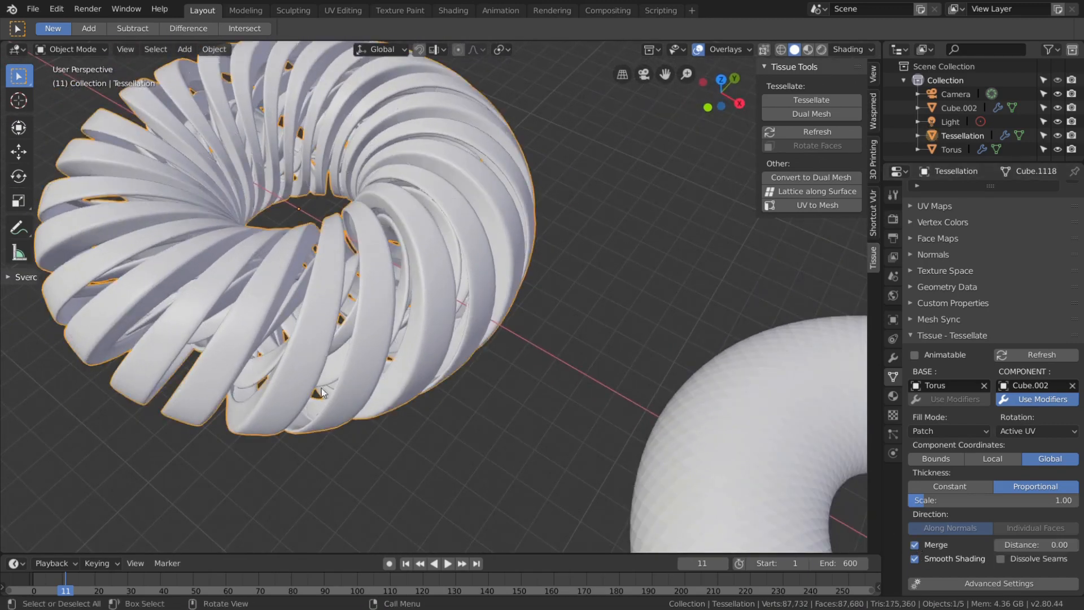
middle_click_drag(339, 305, 497, 210)
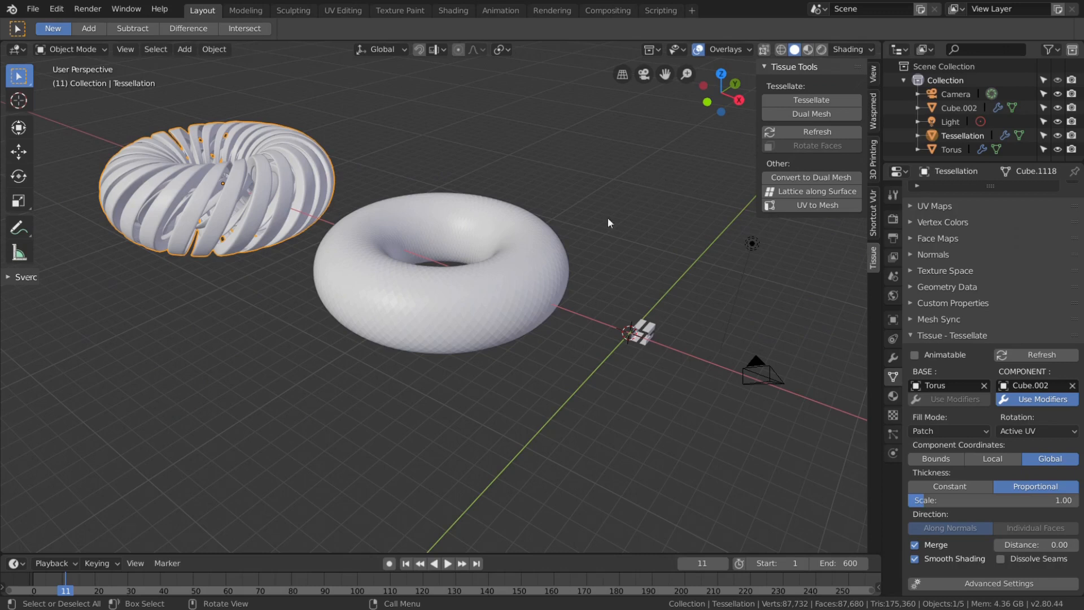
Make the tessellation Animatable and return to frame 1 of the timeline
left_click(915, 356)
left_click(406, 563)
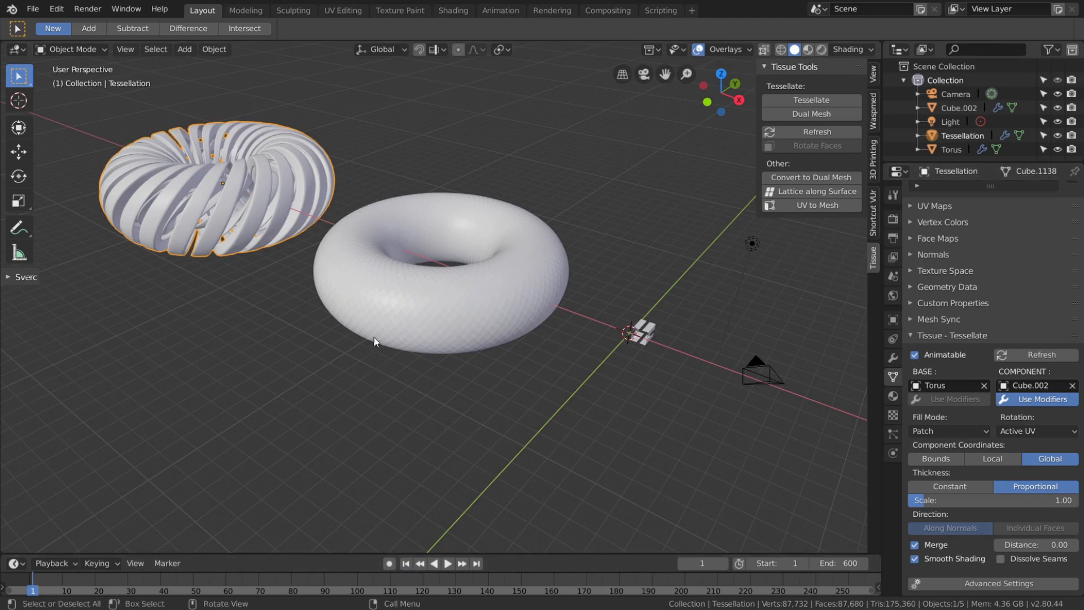
middle_click_drag(492, 258, 490, 262)
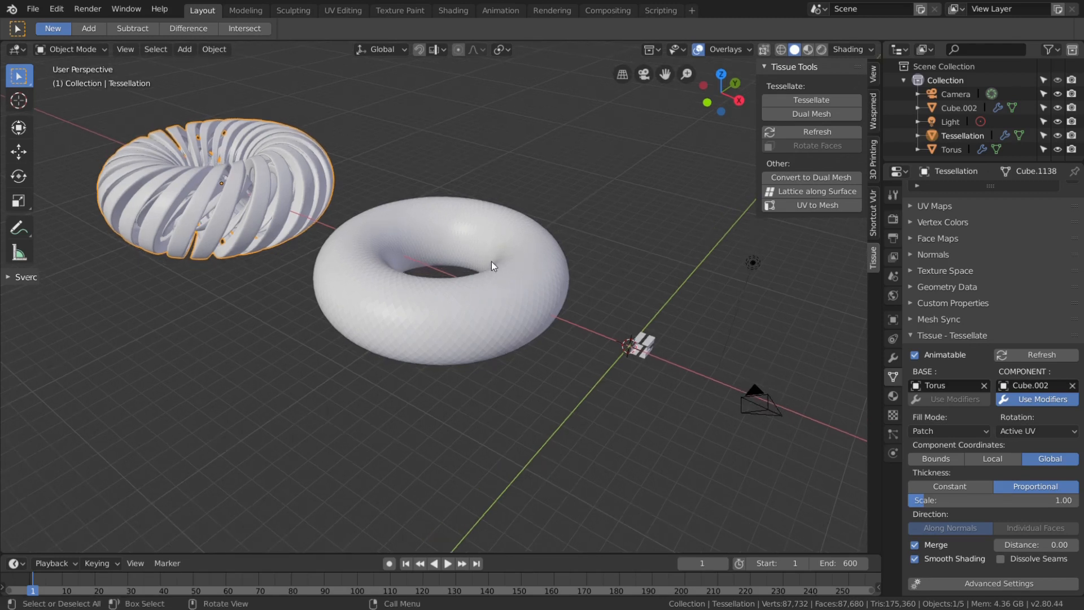
Step five frames forward and five frames back to check how the animatable tessellation updates
key("Right")
key("Right")
key("Right")
key("Right")
key("Right")
key("Left")
key("Left")
key("Left")
key("Left")
key("Left")
Select the four-strip component, view it from the top and insert a LocRotScale keyframe at frame 1
scroll(618, 322, "up", 3)
left_click(710, 341)
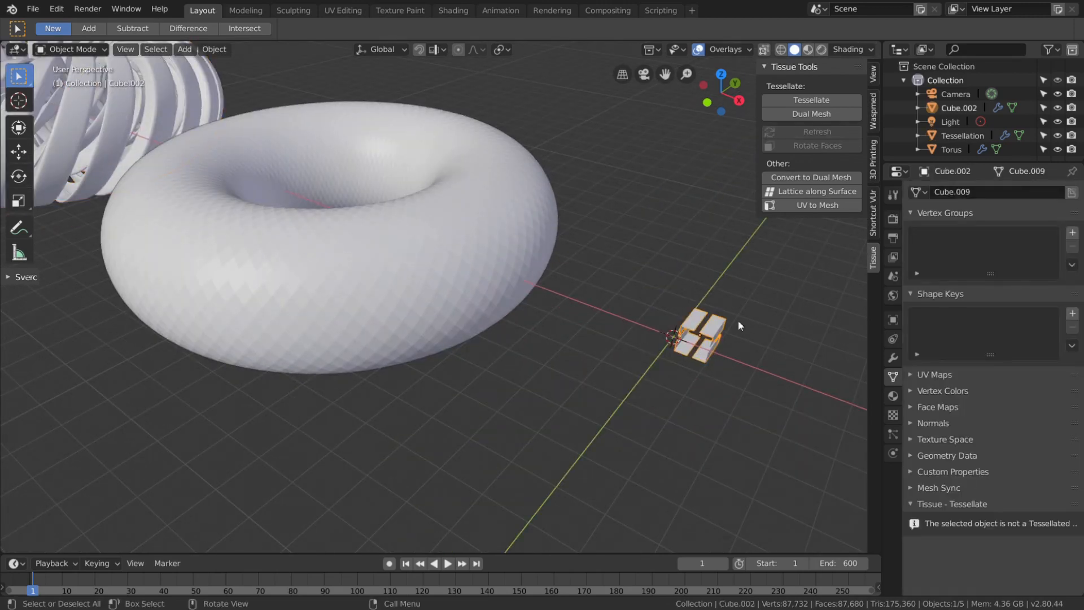
key("KP_Decimal")
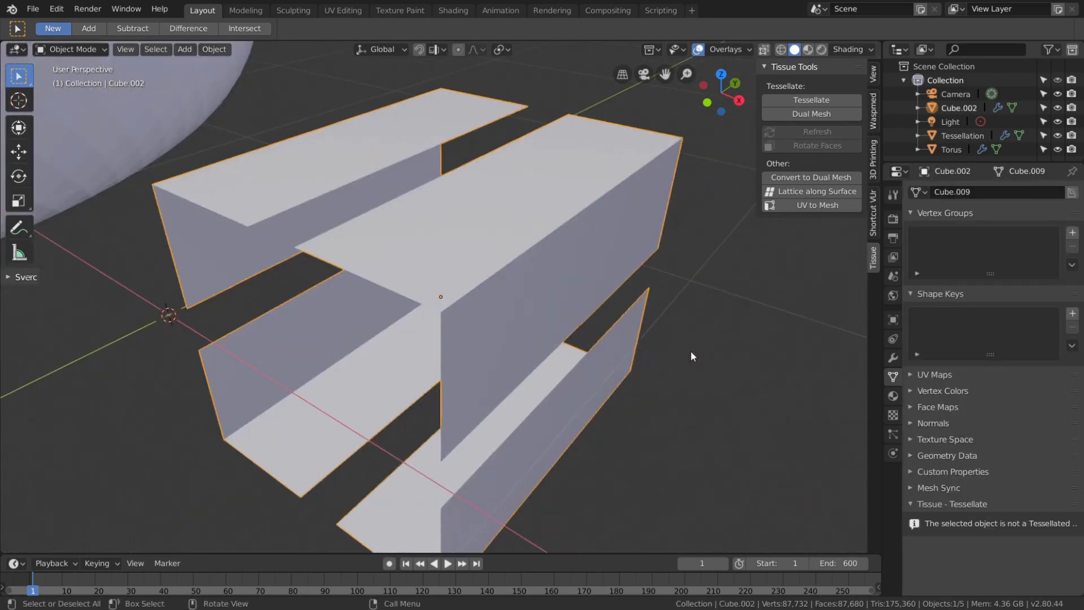
key("KP_7")
middle_click_drag(622, 334, 588, 346, "shift")
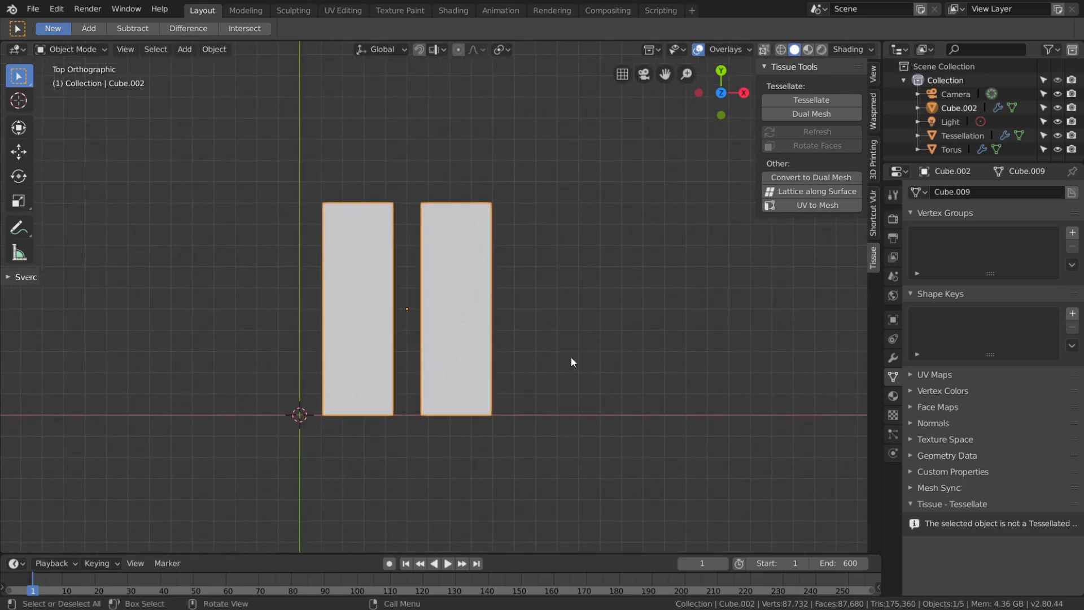
key("i")
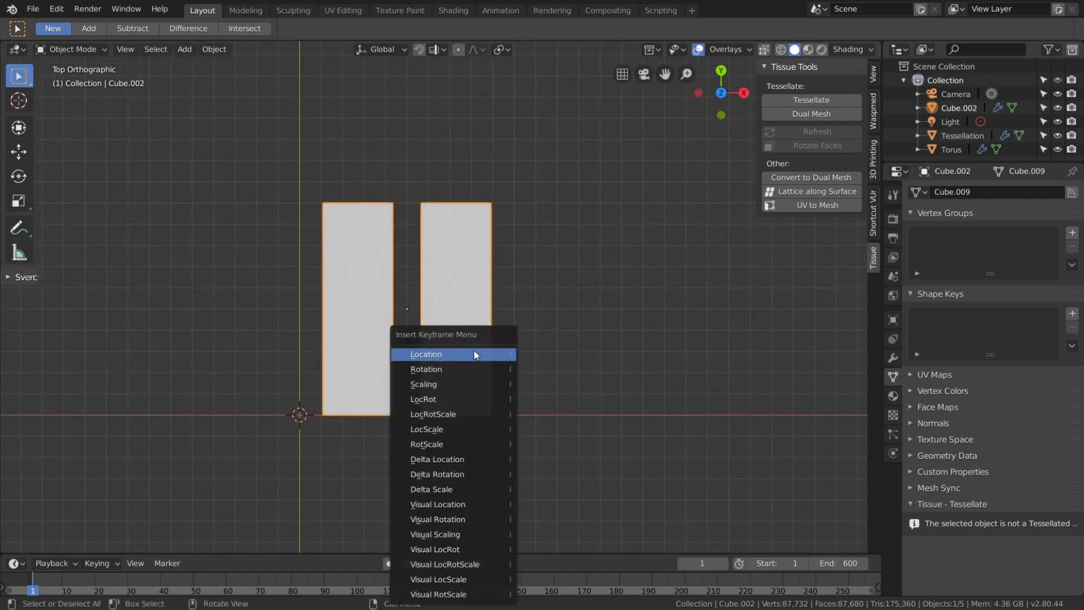
left_click(480, 415)
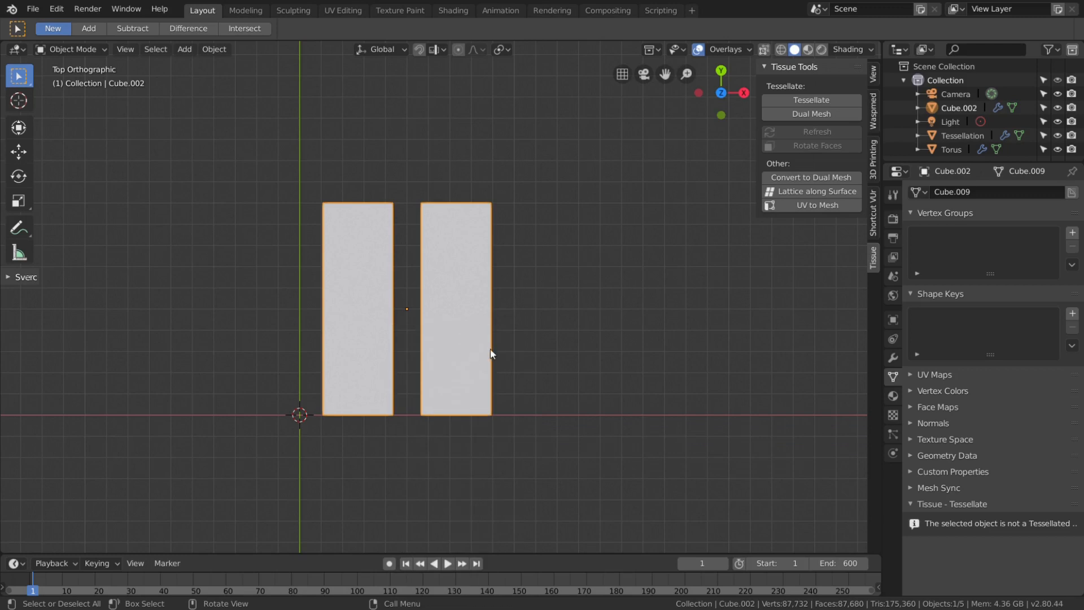
key("i")
left_click(474, 409)
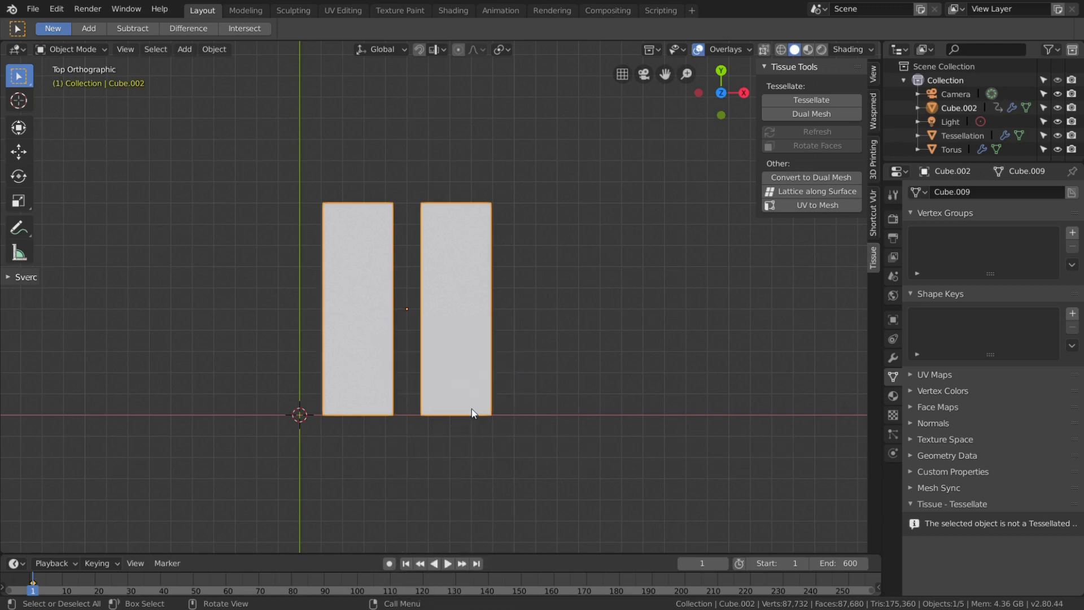
Go to frame 50 and rotate the component 90° about the global X axis
left_click(709, 564)
type("50")
key("Return")
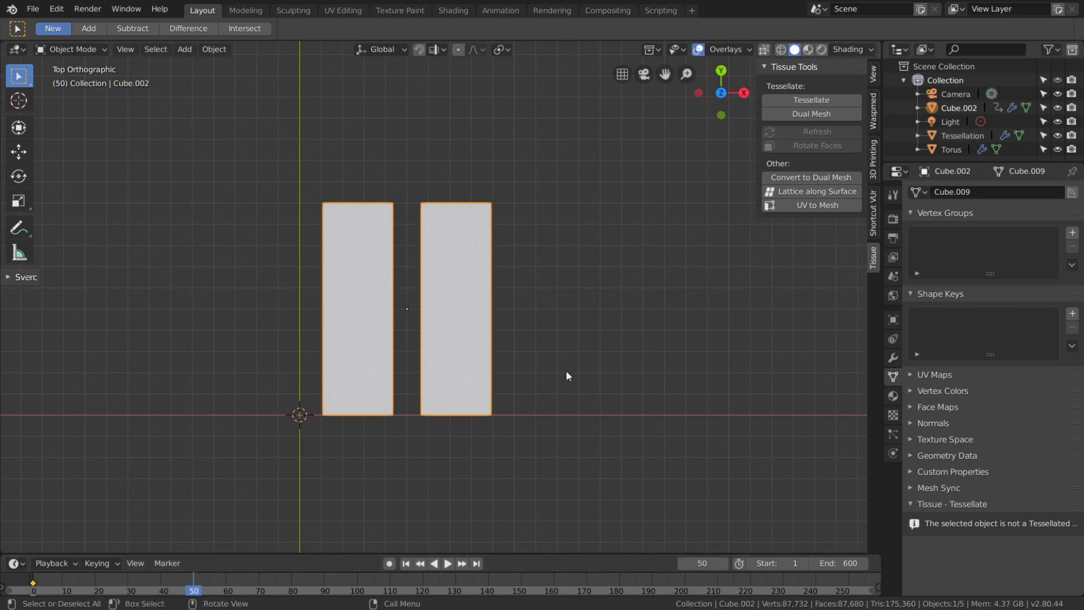
middle_click_drag(558, 374, 502, 307)
type("rx90")
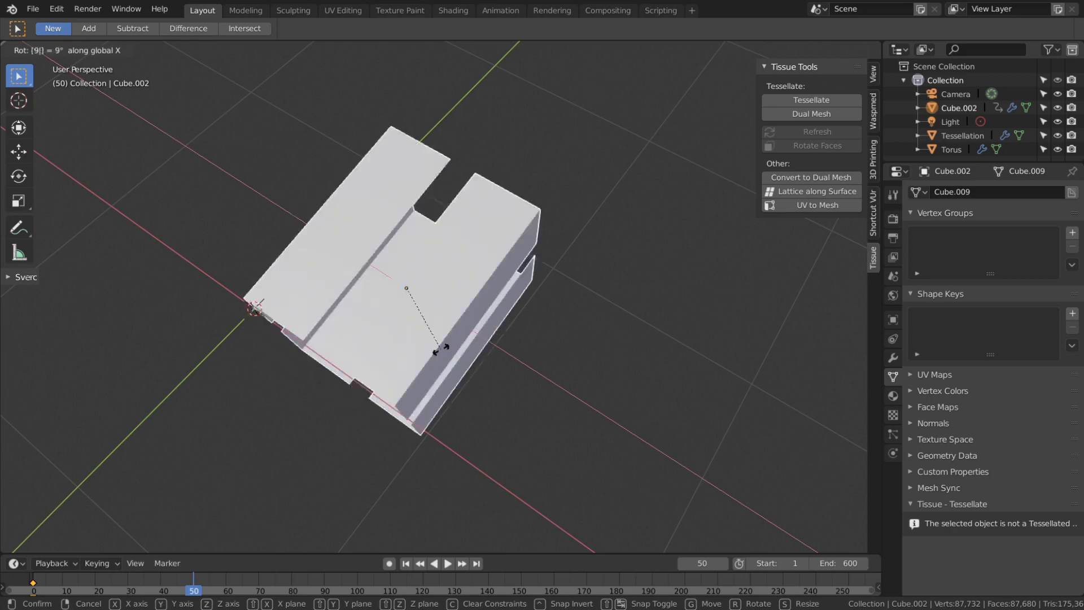
key("Return")
Insert a LocRotScale keyframe for the rotated component at frame 50 and return to the first frame
key("i")
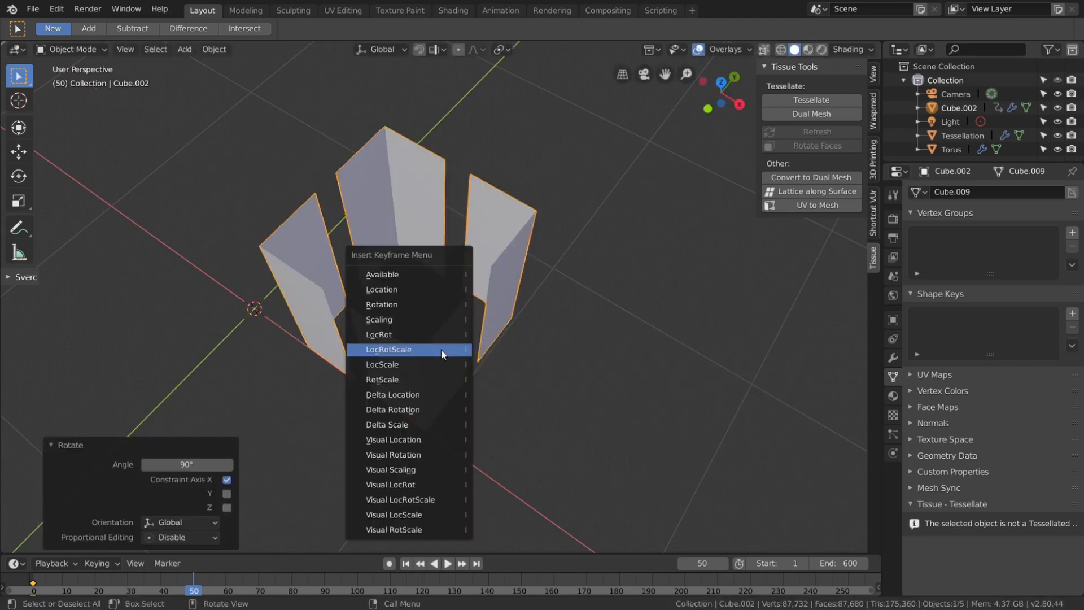
left_click(442, 349)
left_click(405, 564)
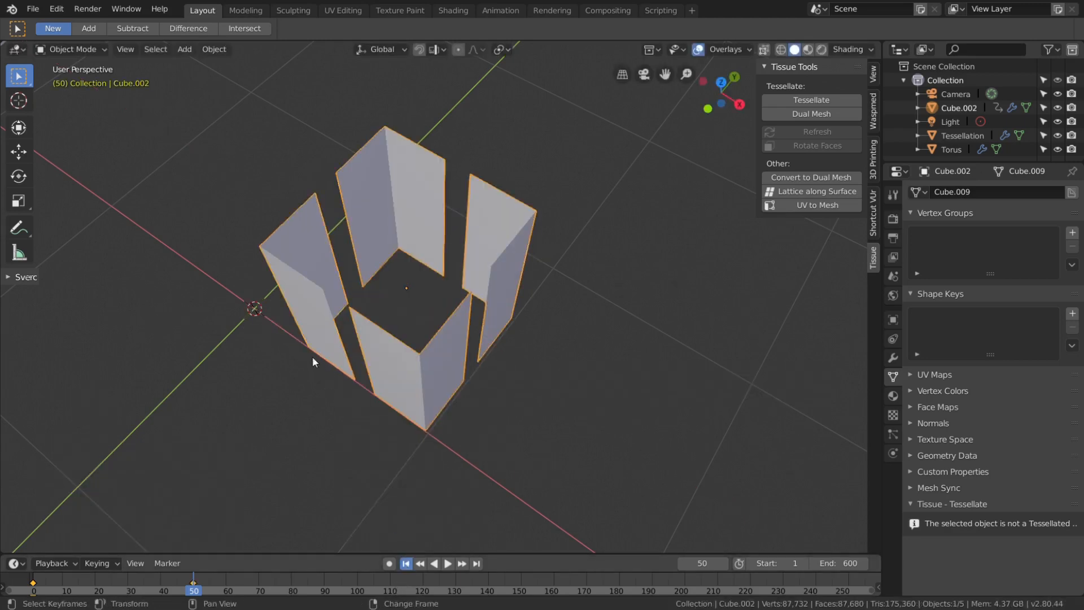
Play the animation from frame 1 to check how the tessellated torus changes with its rotating component, and pause it
scroll(293, 317, "down", 5)
scroll(292, 320, "down", 8)
middle_click_drag(279, 285, 475, 412, "shift")
middle_click_drag(476, 412, 460, 344)
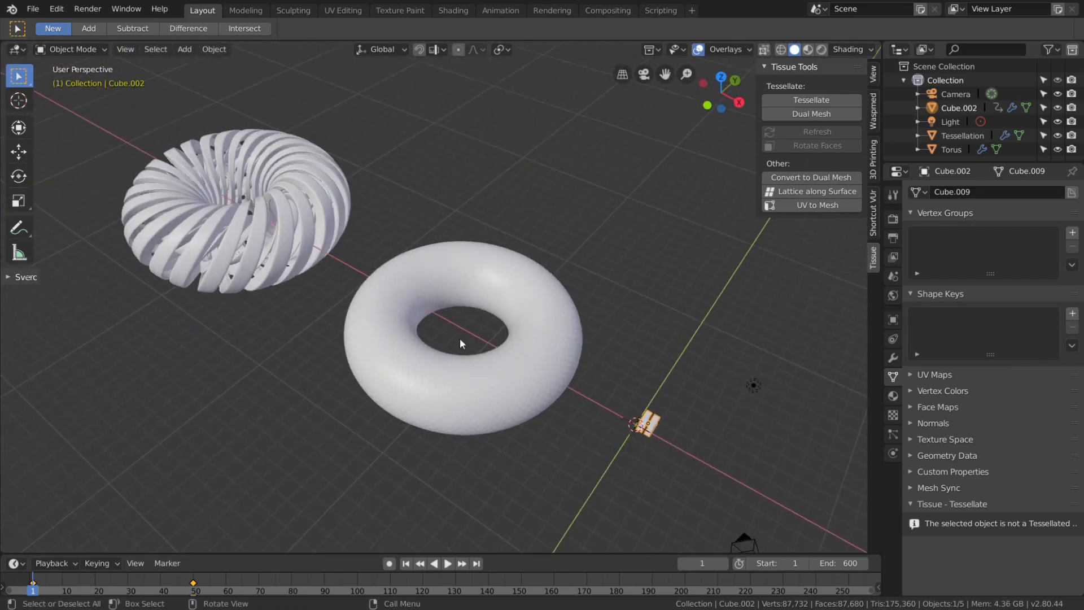
left_click(448, 563)
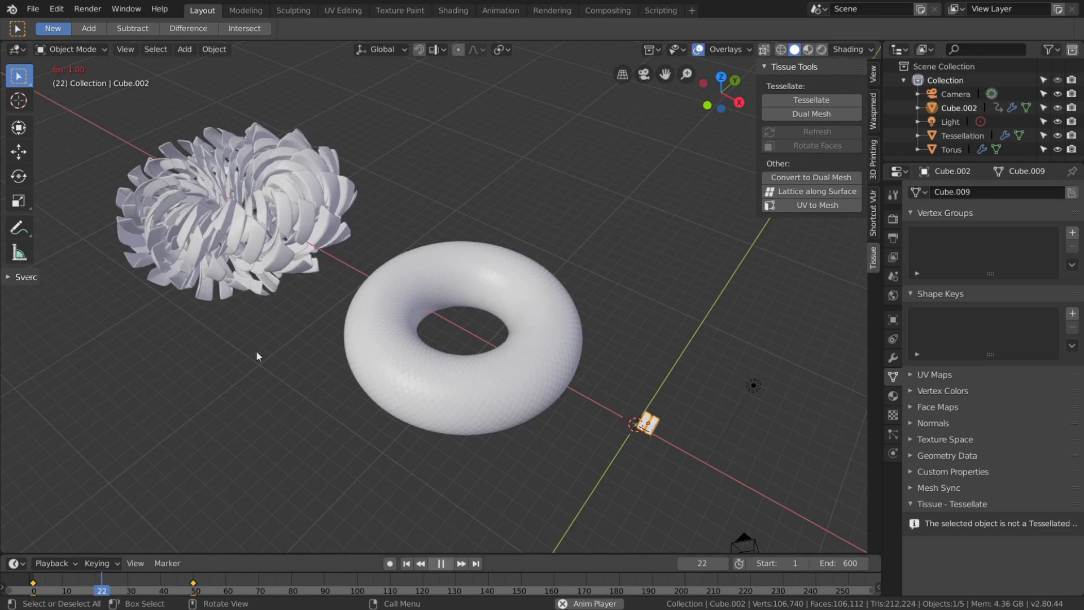
key("space")
Frame the tessellated torus in close-up and play the animation from frame 22 to examine its strips, cancelling the playback at the end
scroll(258, 306, "up", 5)
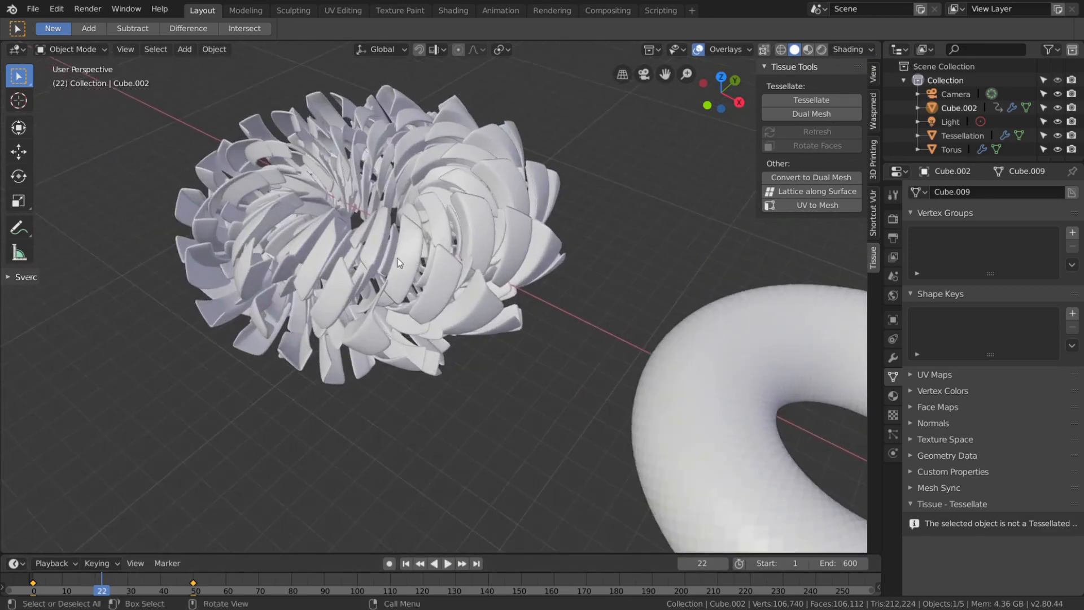
scroll(447, 398, "down", 3)
middle_click_drag(407, 335, 471, 452, "shift")
scroll(470, 418, "up", 2)
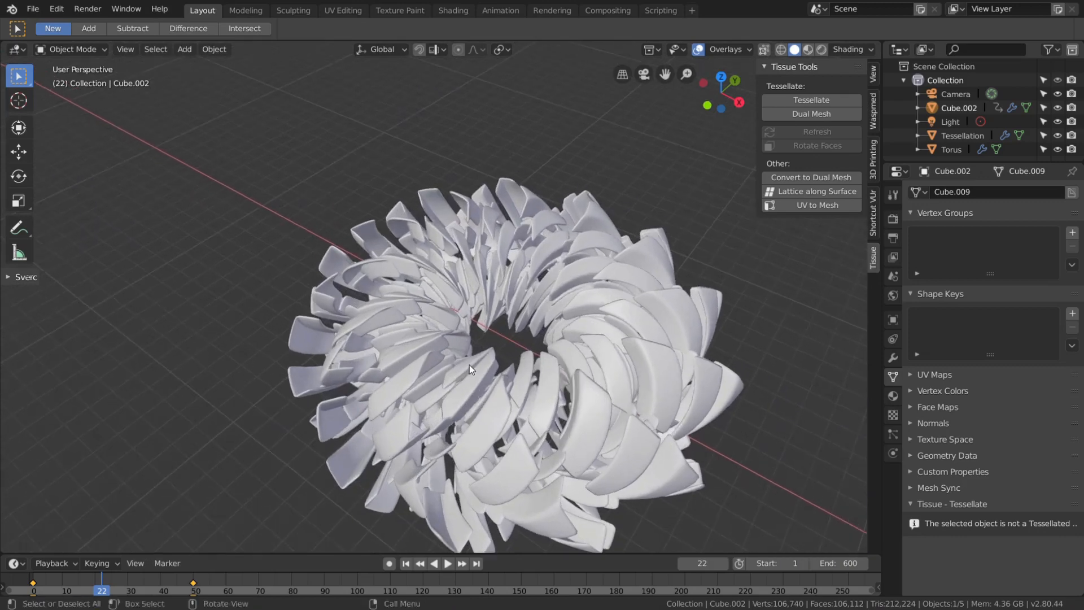
middle_click_drag(556, 382, 438, 469, "shift")
middle_click_drag(396, 505, 408, 377)
left_click(448, 564)
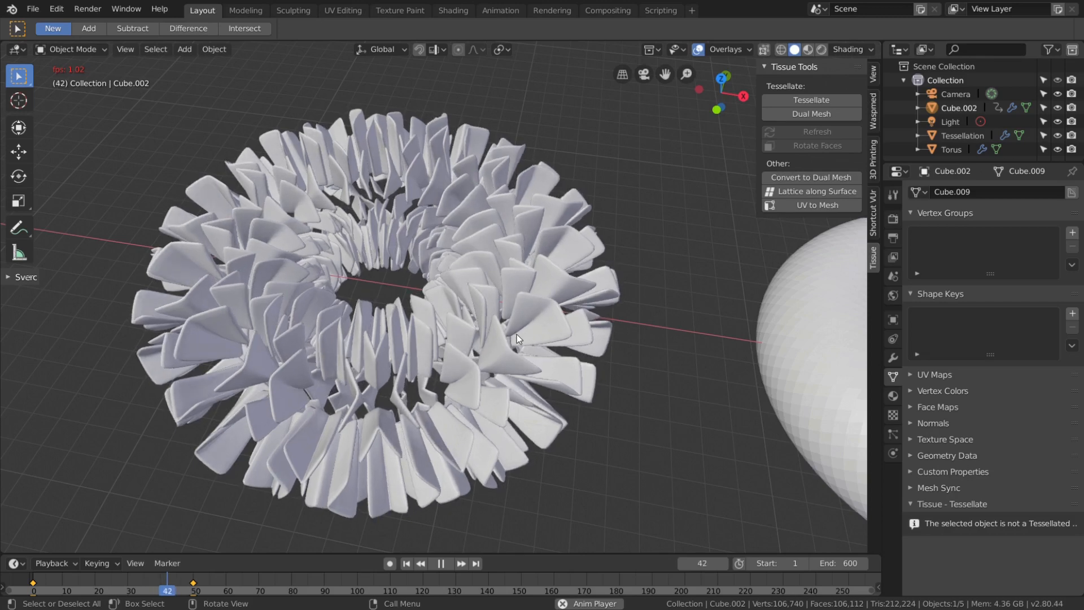
key("Escape")
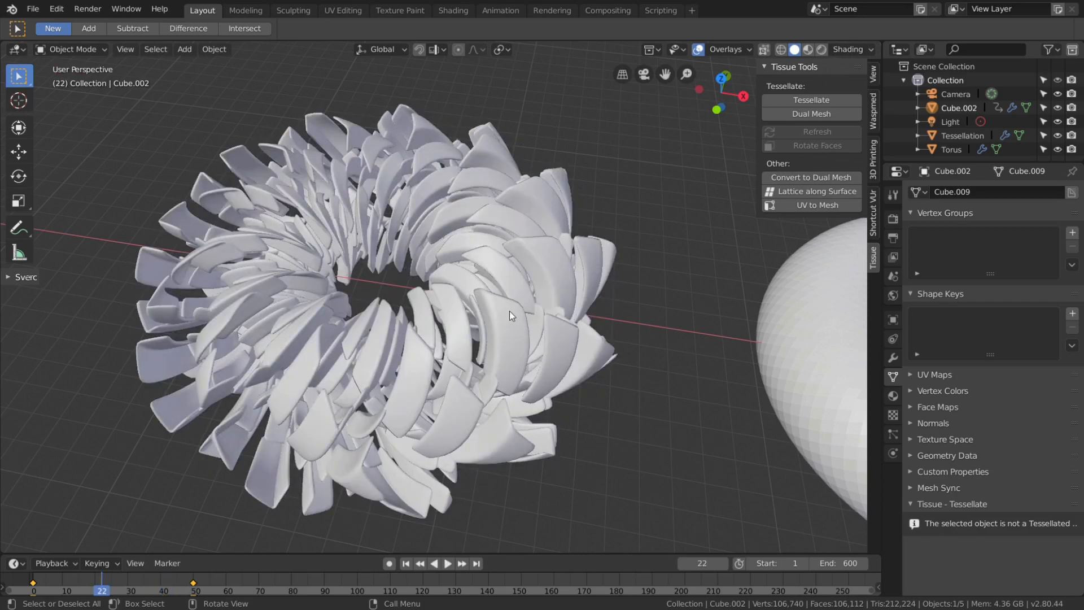
Turn off the viewport display of the tessellated torus's Subdivision modifier and replay the animation to test its speed
left_click(509, 311)
left_click(893, 358)
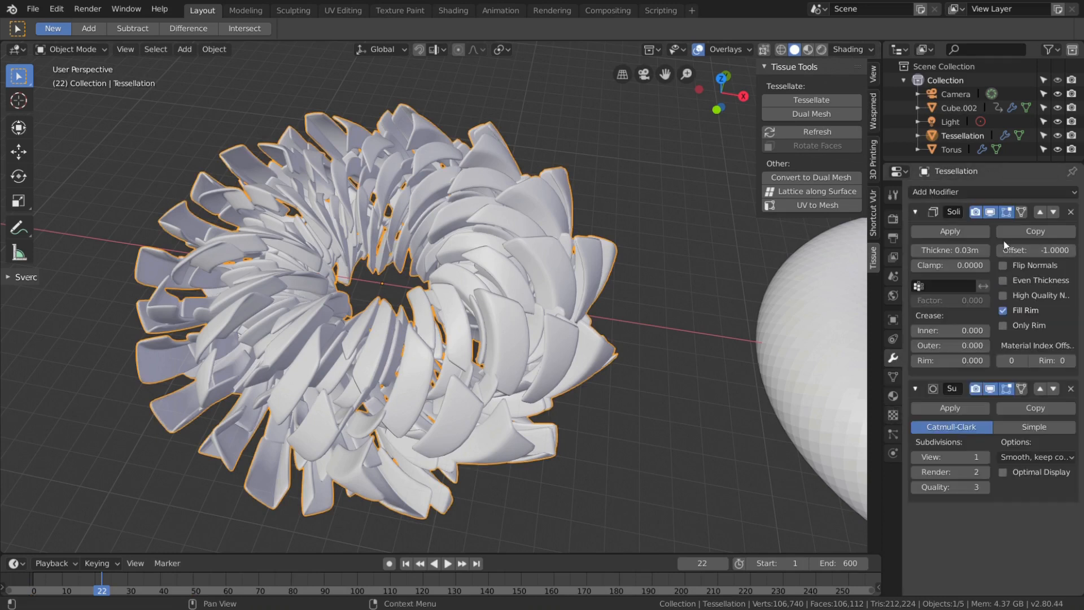
left_click(991, 389)
left_click(448, 564)
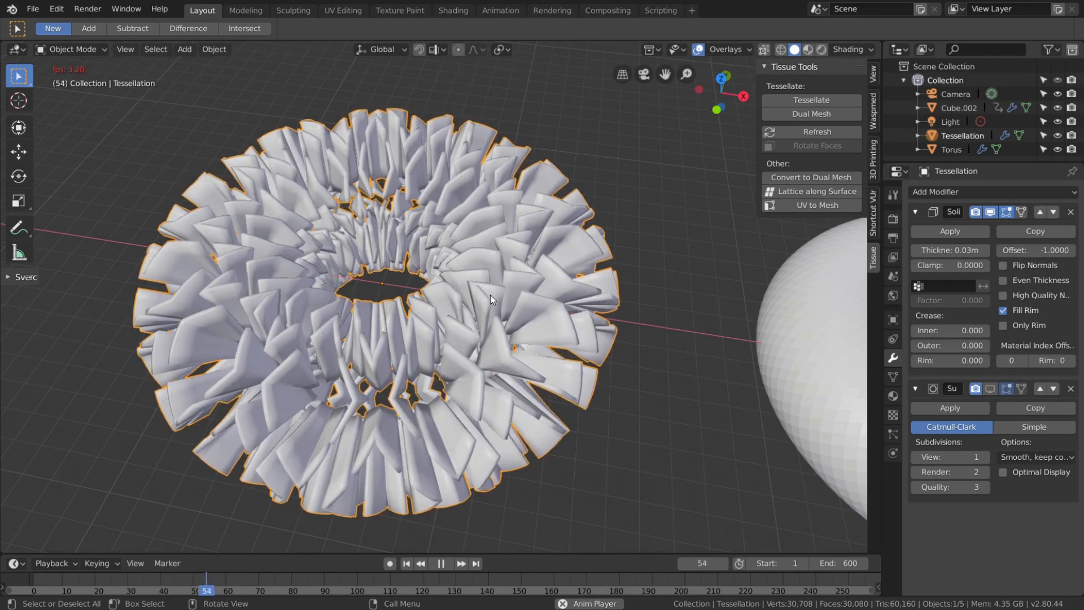
key("Escape")
Go to frame 50 and select the four-strip component beside the plain torus
mouse_move(509, 294)
middle_mouse_down()
mouse_move(628, 310)
mouse_move(517, 290)
middle_mouse_up()
scroll(638, 315, "down", 6)
scroll(513, 334, "up", 4)
middle_click_drag(510, 372, 556, 279)
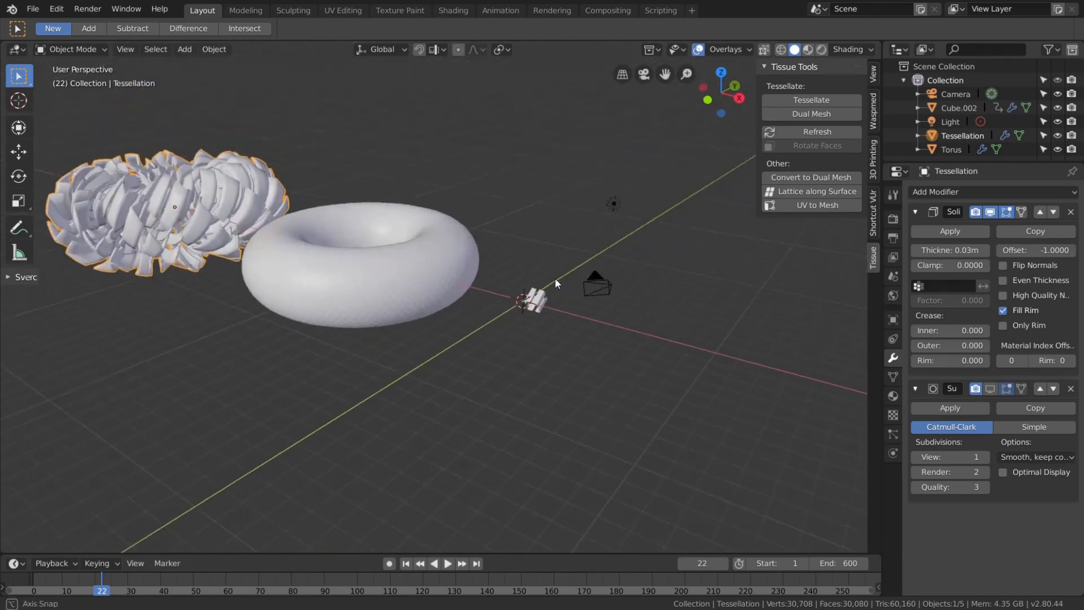
scroll(558, 280, "up", 4)
scroll(599, 297, "up", 2)
middle_click_drag(638, 295, 519, 290, "shift")
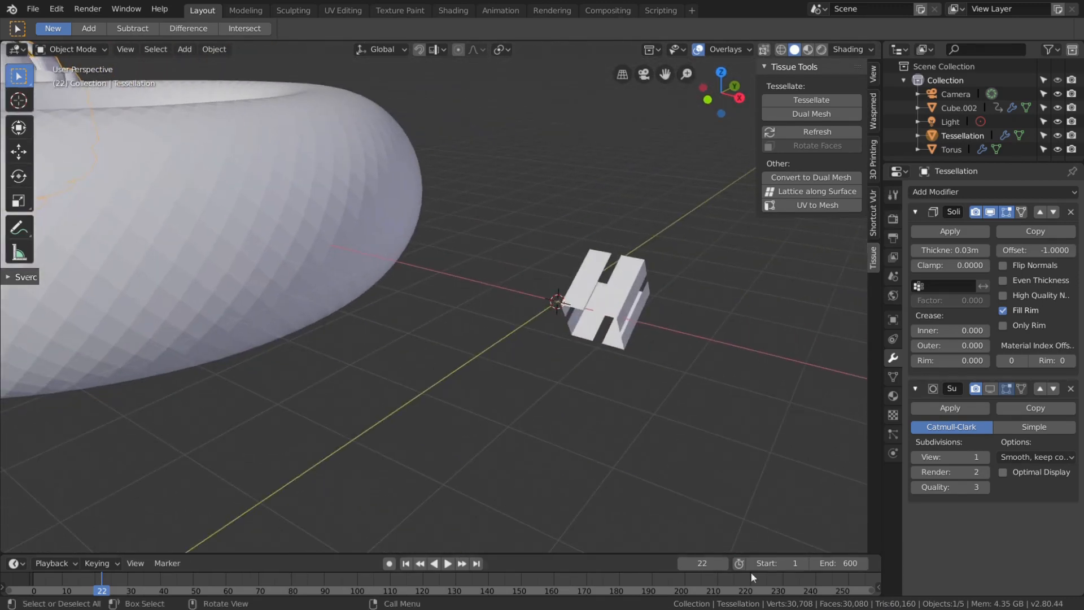
key("Return")
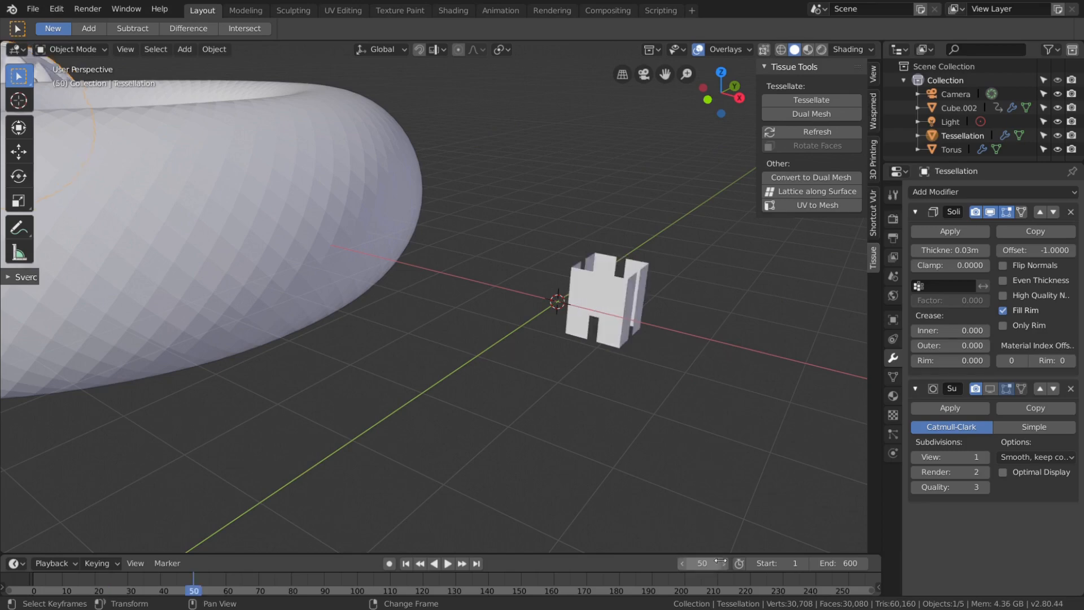
middle_click_drag(624, 281, 582, 308)
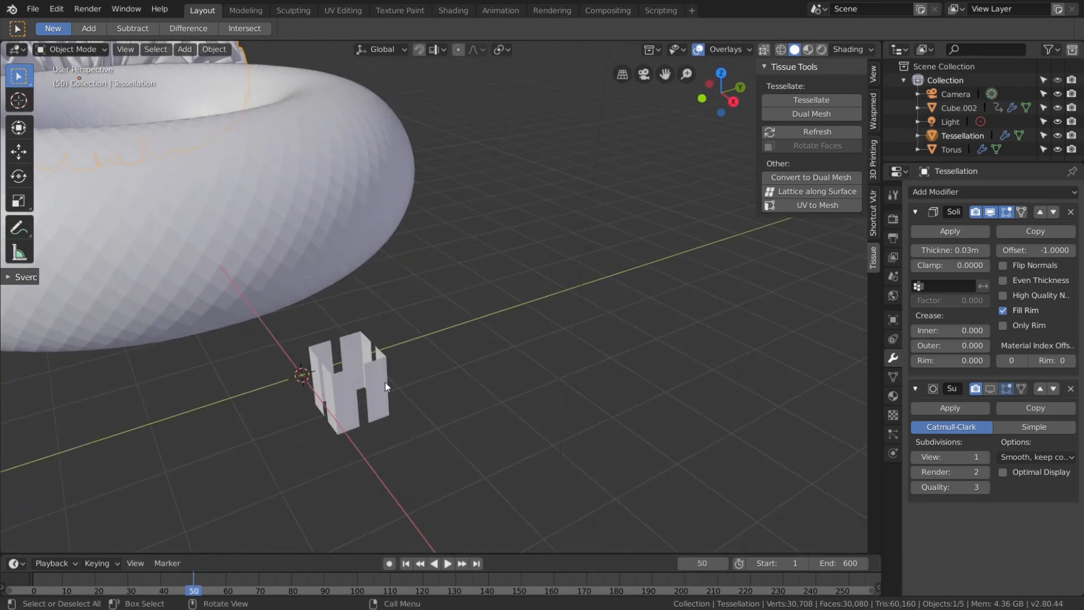
left_click(377, 382)
scroll(382, 390, "down", 3)
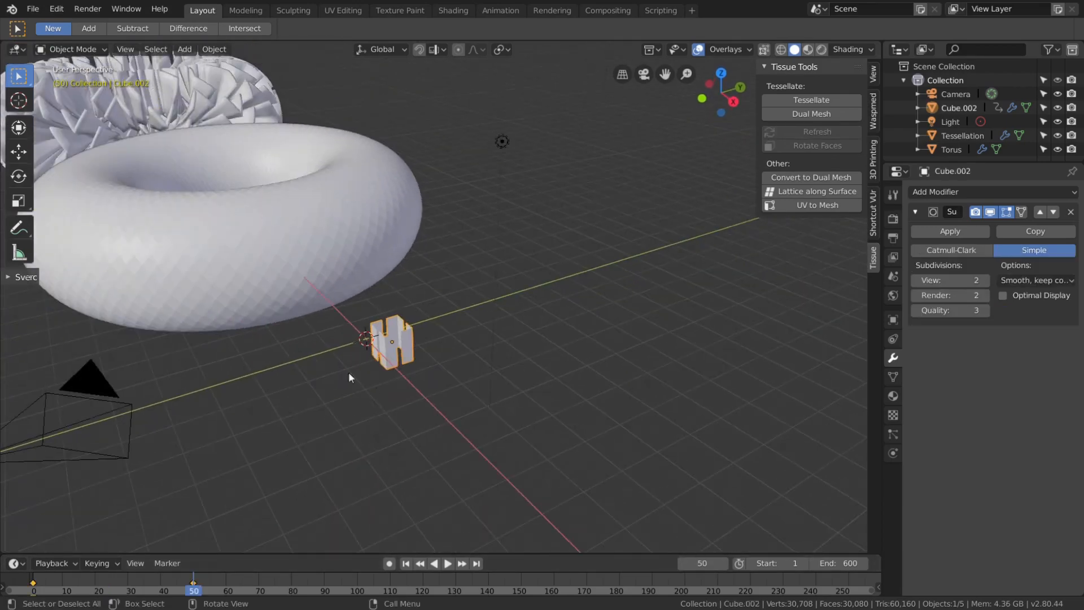
middle_click_drag(321, 288, 517, 338, "shift")
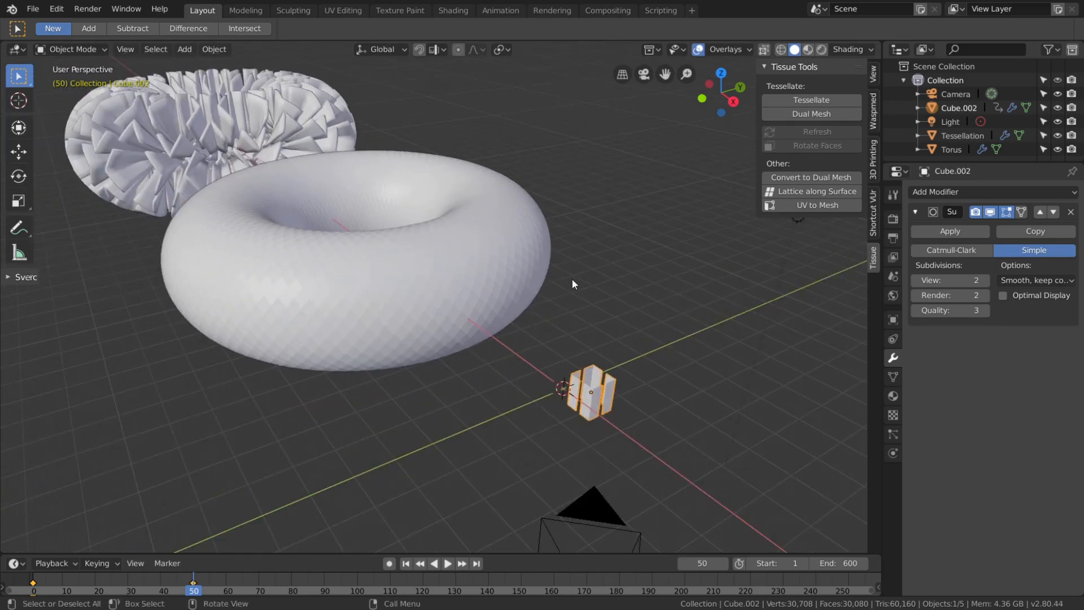
Go to frame 100 and rotate the four-strip component 90° about the global Y axis
scroll(643, 335, "up", 1)
middle_click_drag(643, 335, 560, 302, "shift")
scroll(581, 348, "up", 1)
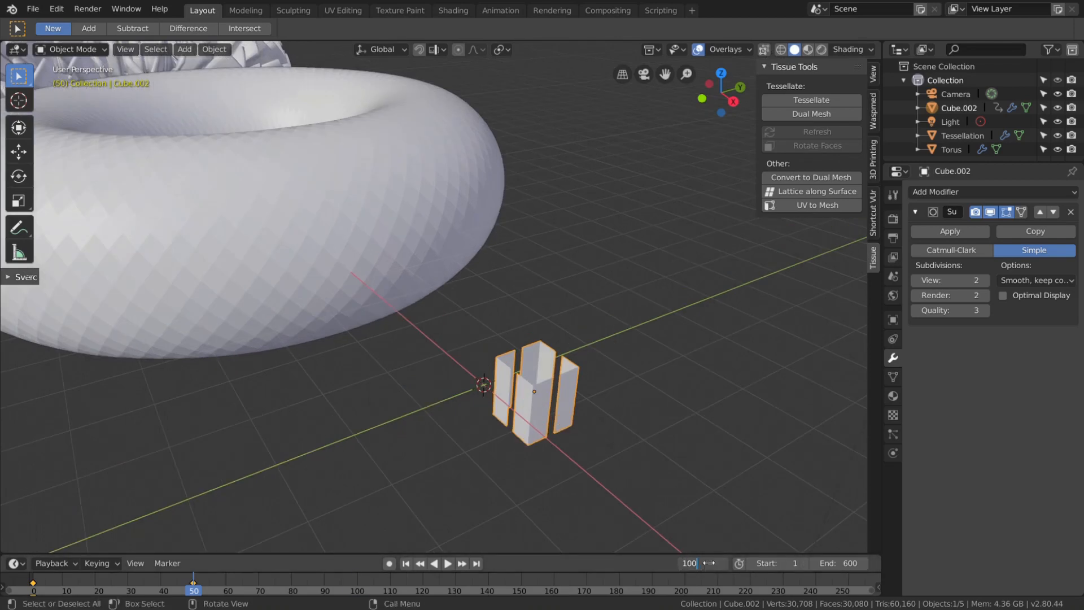
key("Return")
key("r")
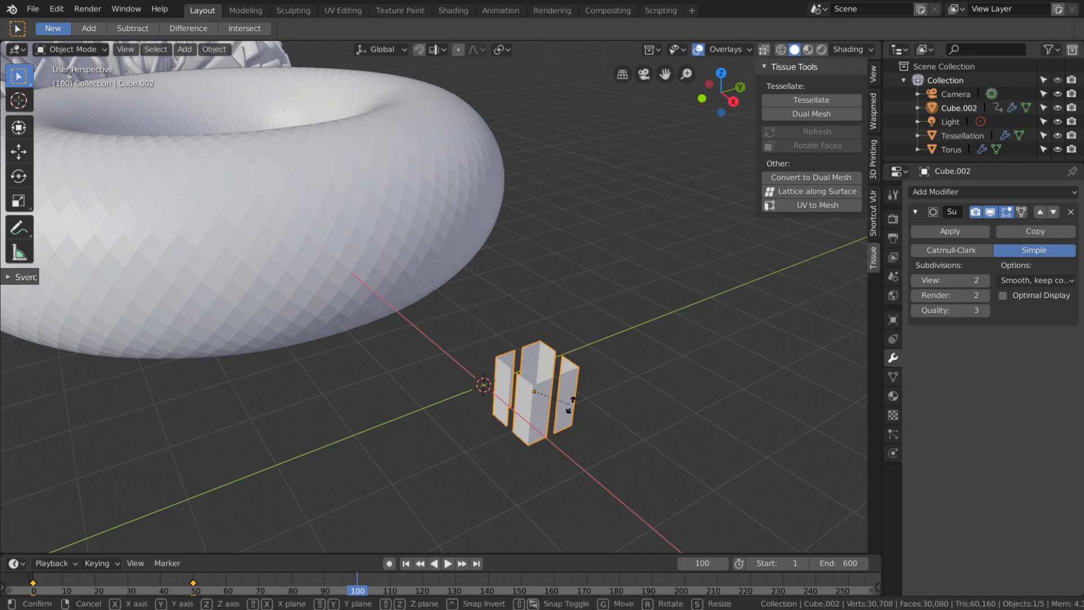
key("y")
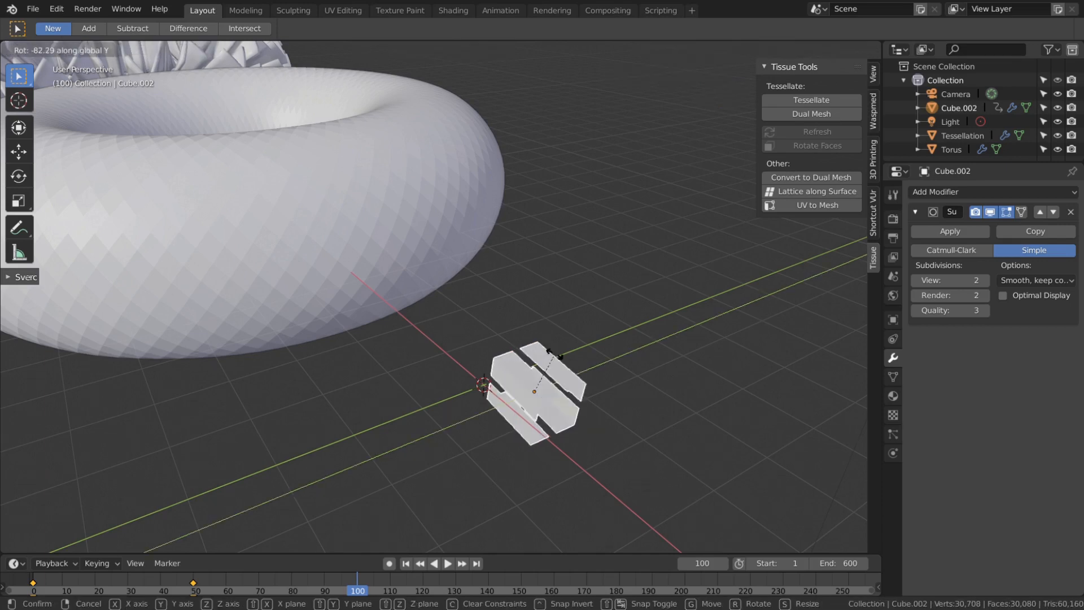
key("Return")
Scale the component by 0.3 along global Y and Z, keeping X locked, and insert a keyframe at frame 100
key("s")
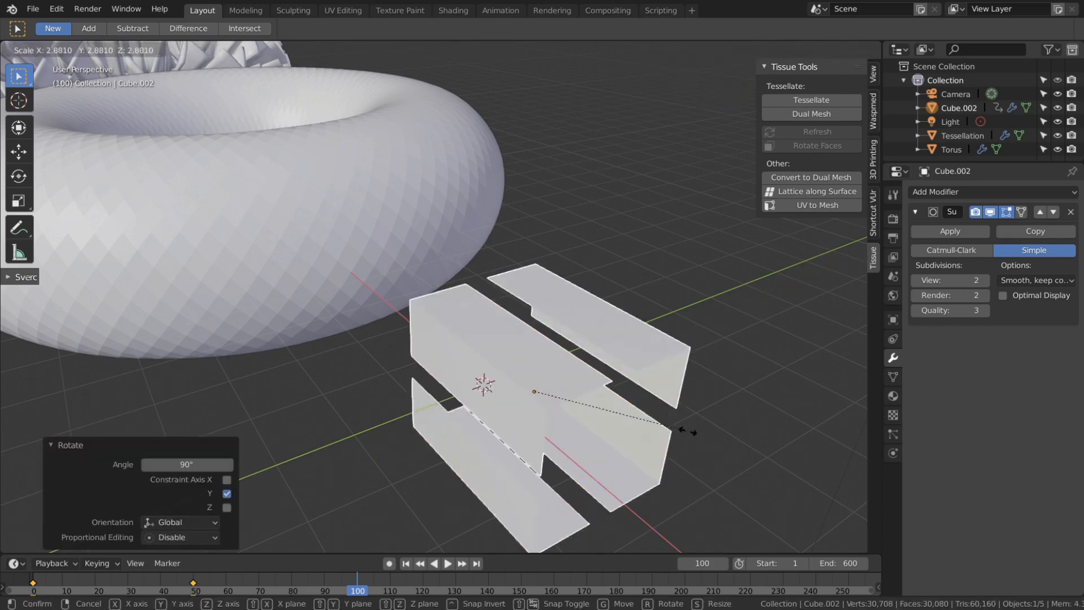
key("shift+x")
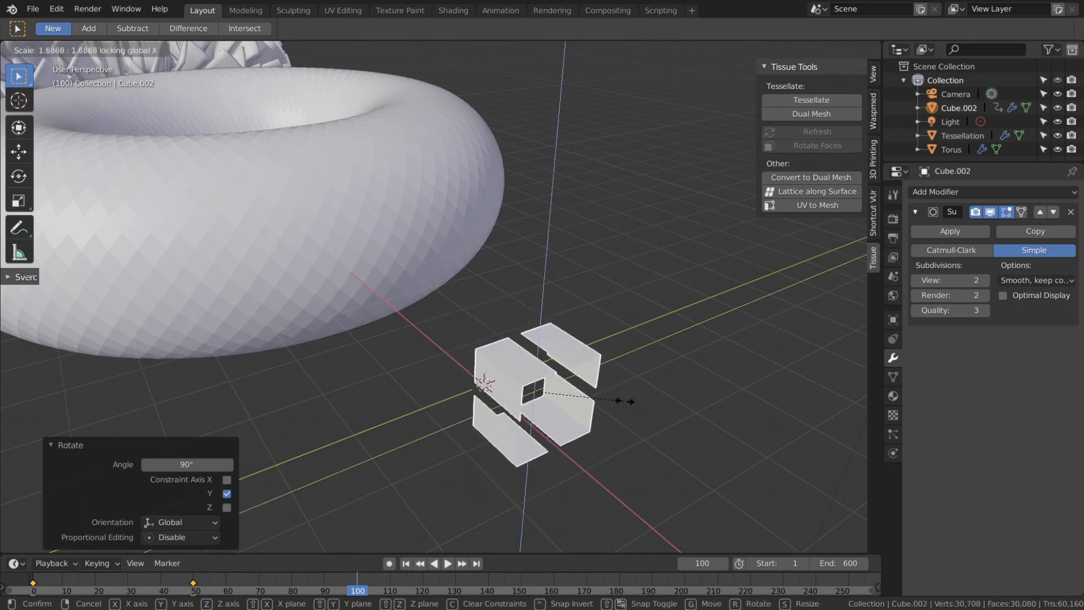
type("0.")
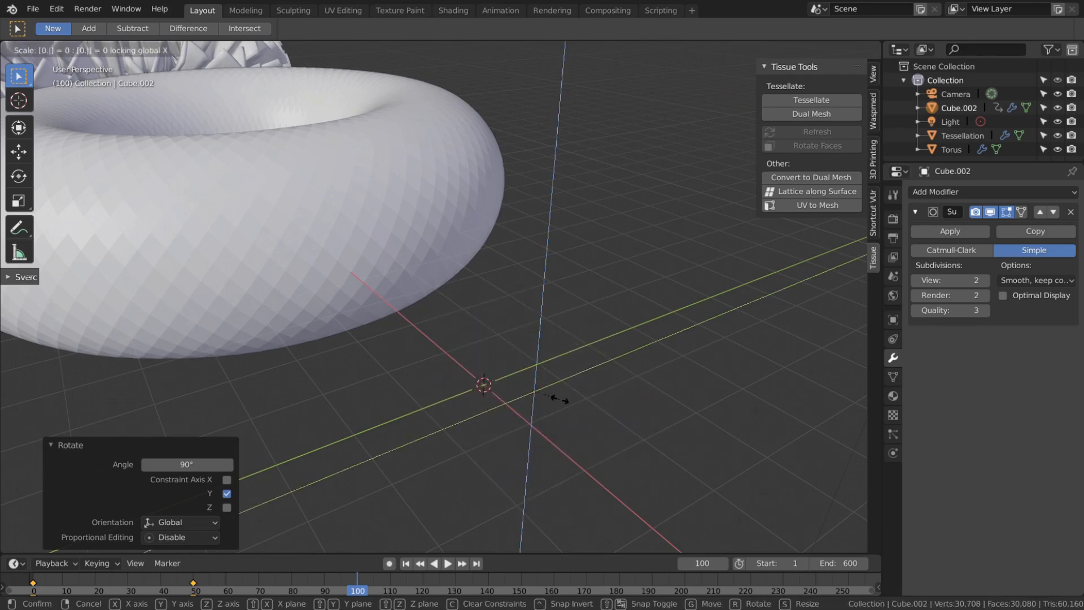
type("3")
key("Return")
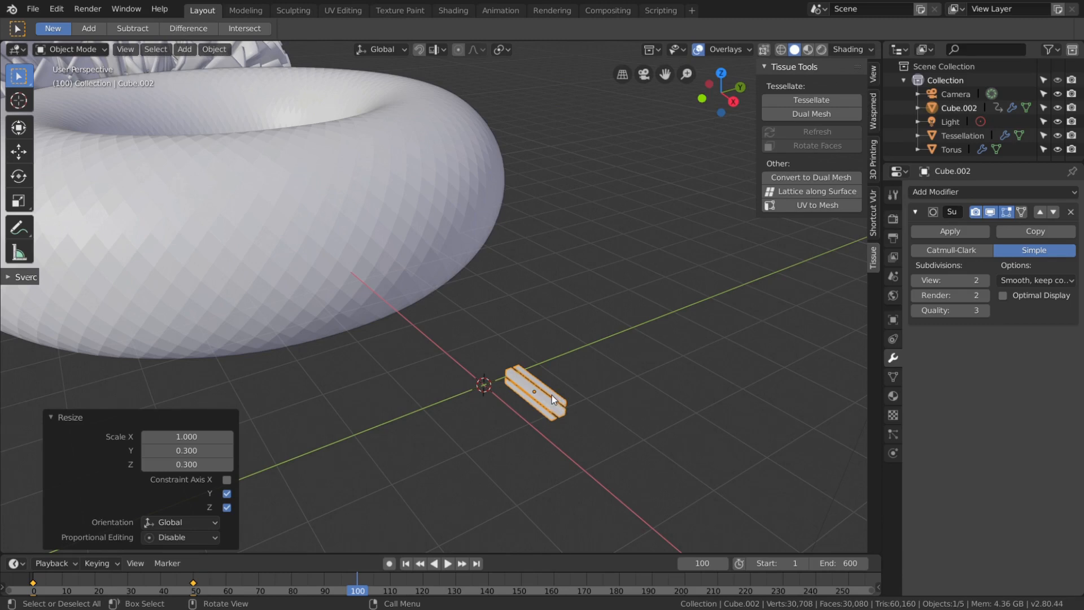
key("i")
left_click(551, 395)
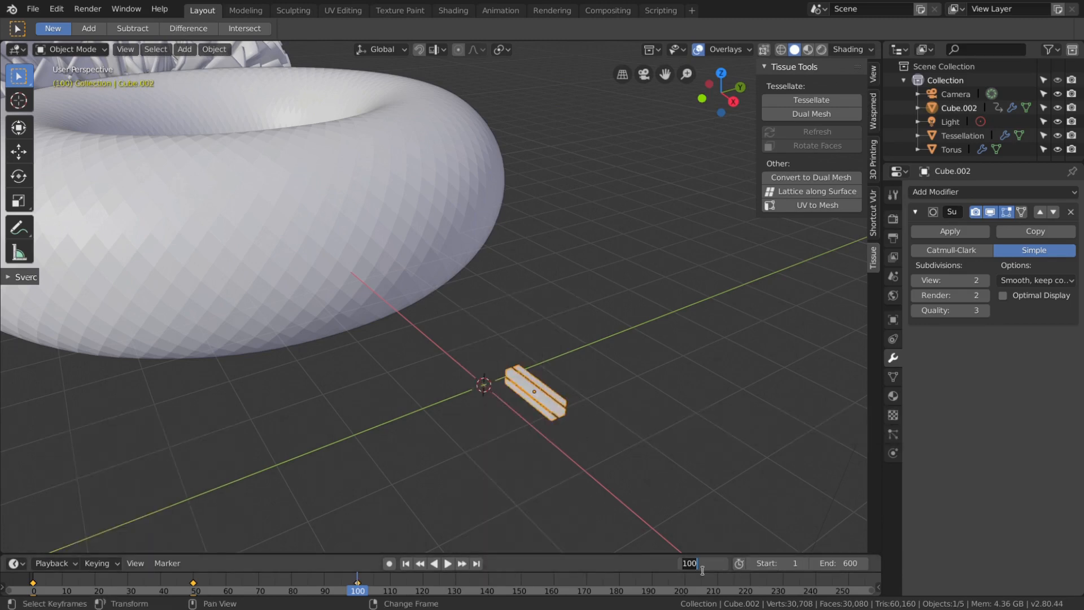
At frame 150, move the component 9 m along the global X axis and insert a LocRotScale keyframe
key("Return")
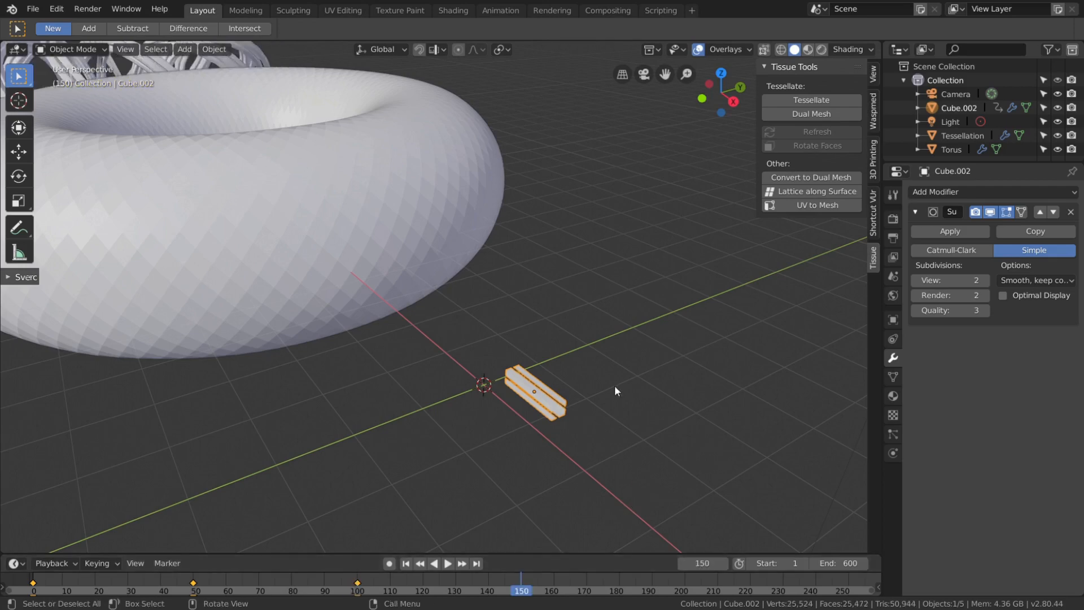
scroll(615, 385, "up", 4)
scroll(592, 376, "down", 8)
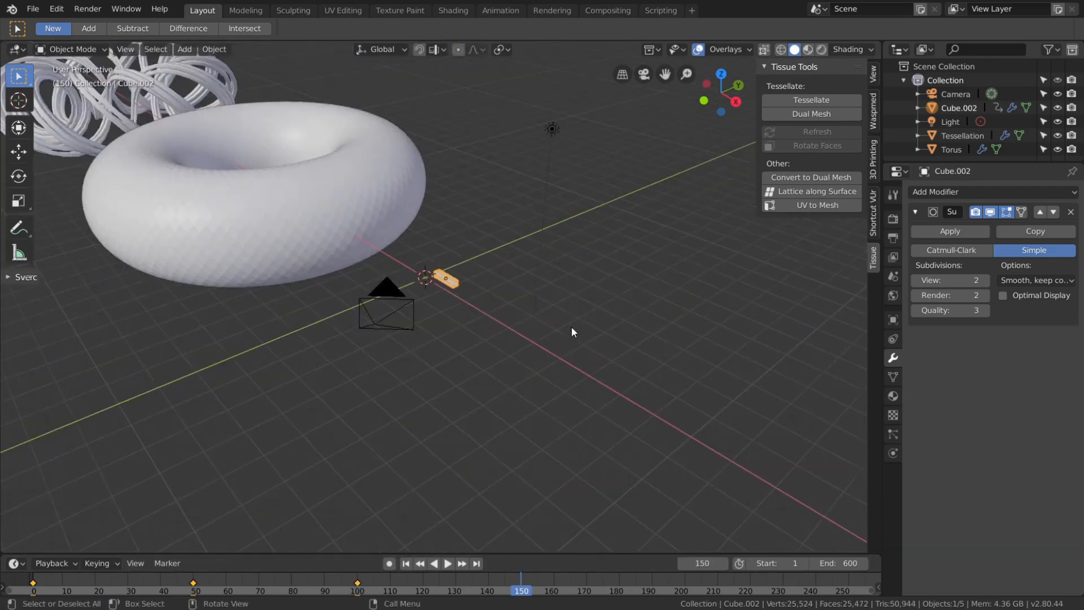
middle_click_drag(571, 331, 562, 368)
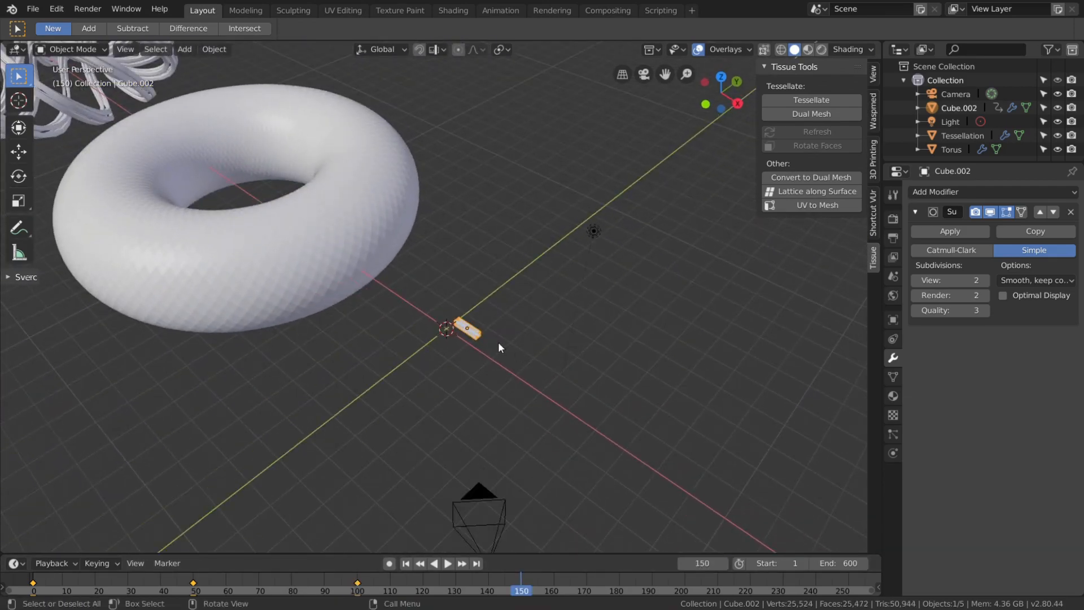
key("g")
key("x")
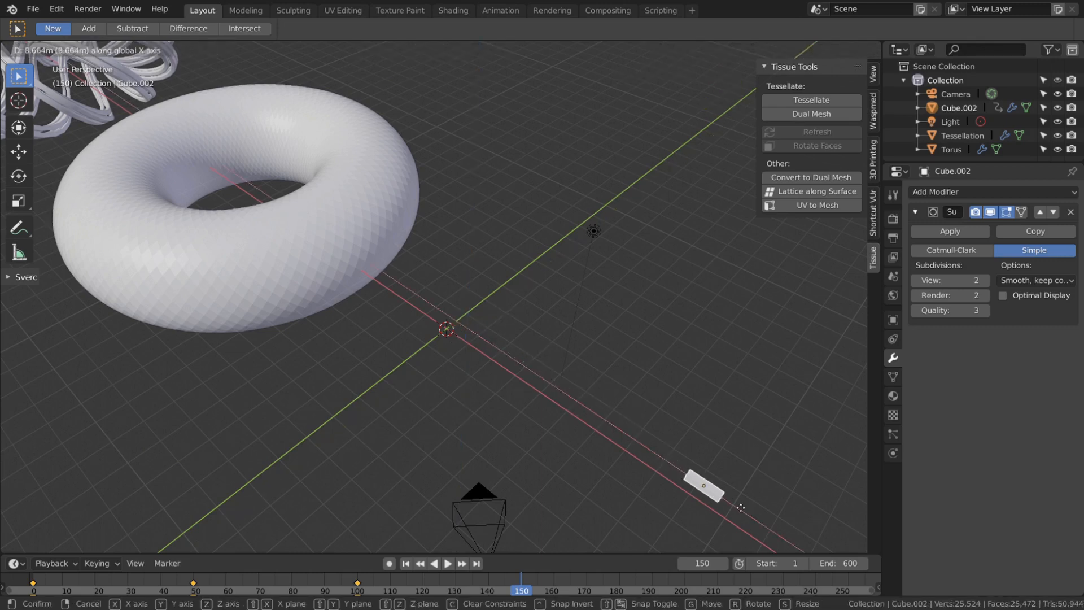
key("Return")
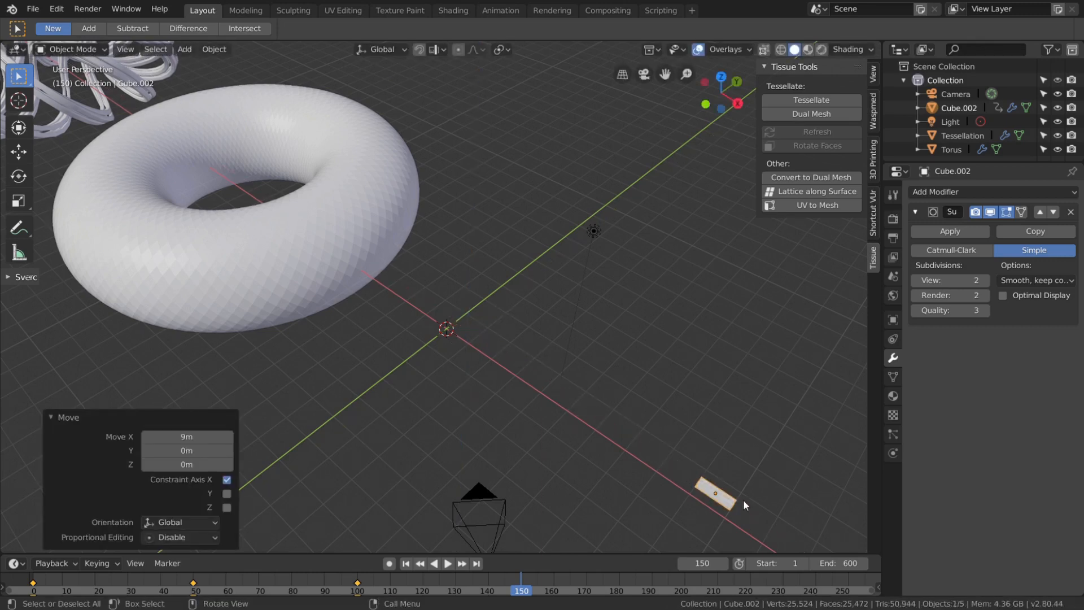
key("i")
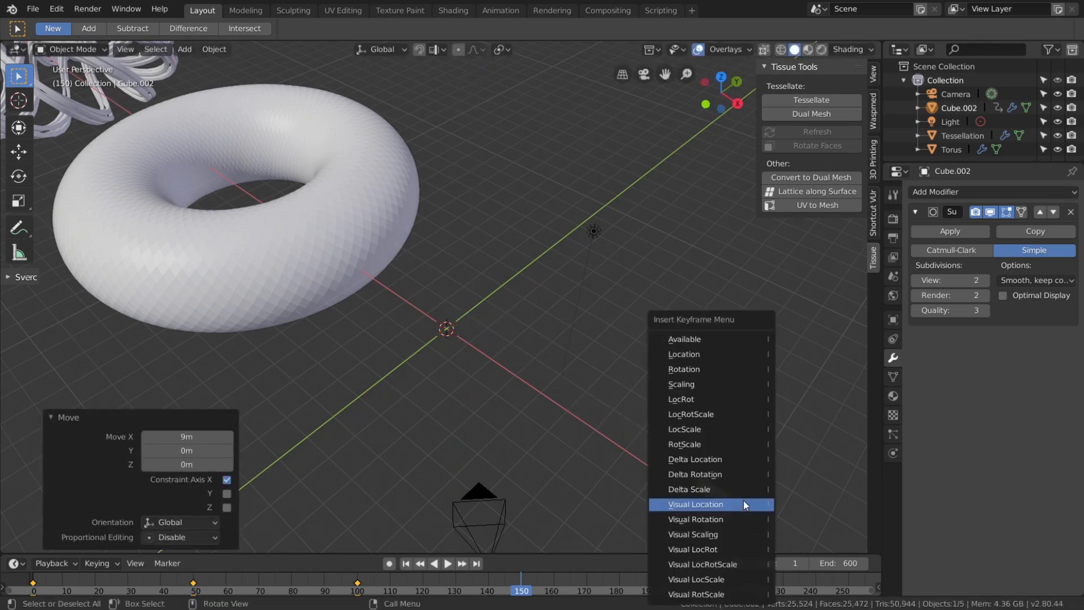
left_click(715, 414)
Play the animation from frame 87 past frame 150 to examine how the tessellation deforms, and cancel the playback
scroll(473, 327, "down", 4)
middle_click_drag(362, 293, 520, 351, "shift")
scroll(521, 352, "up", 4)
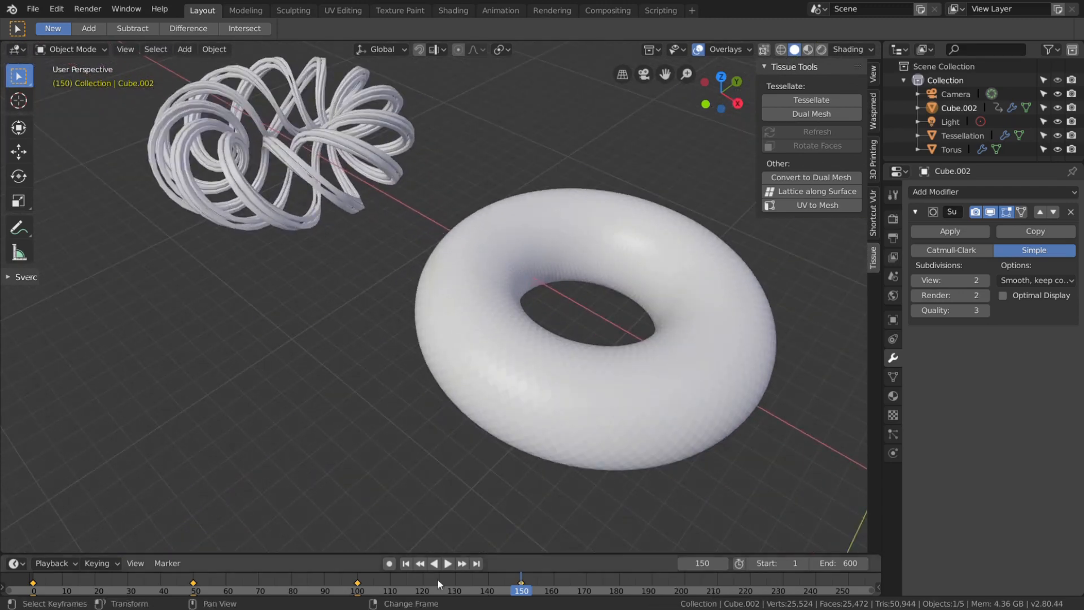
left_click(314, 580)
middle_click_drag(350, 451, 422, 351)
scroll(481, 348, "up", 2)
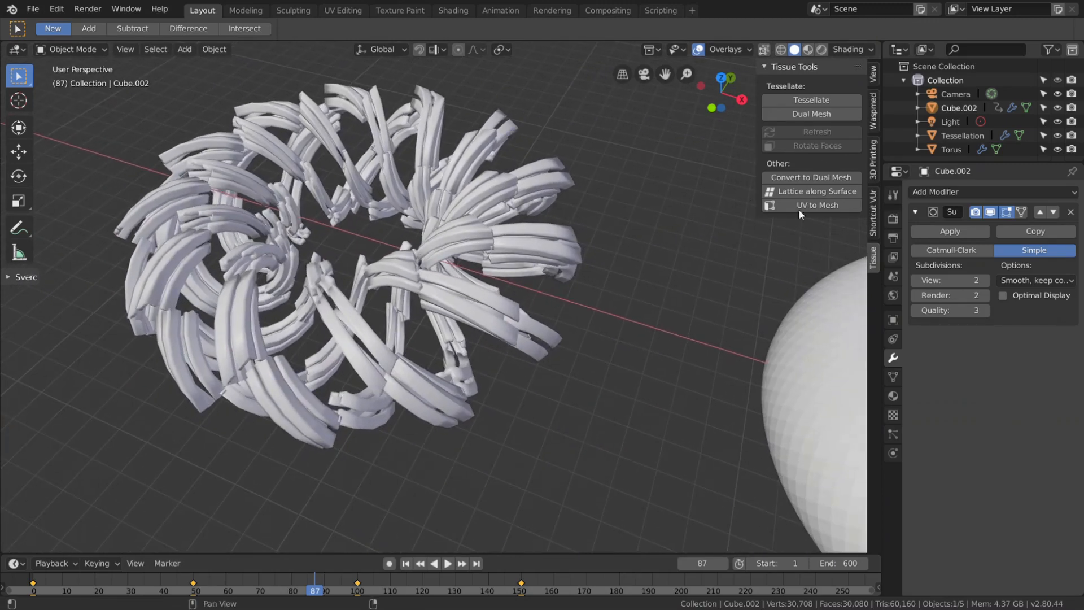
left_click(449, 563)
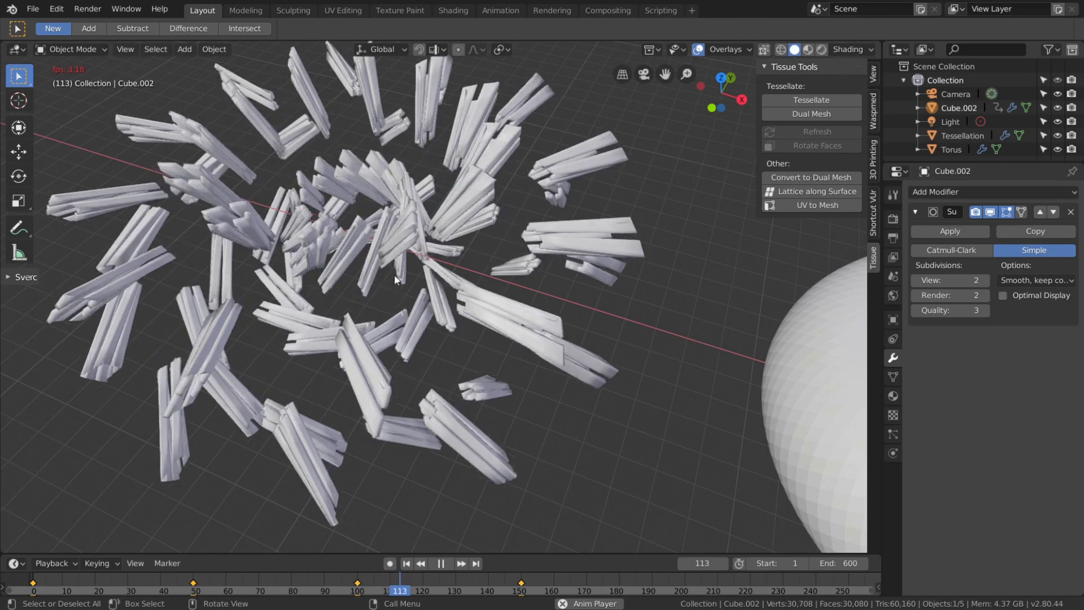
scroll(394, 275, "down", 6)
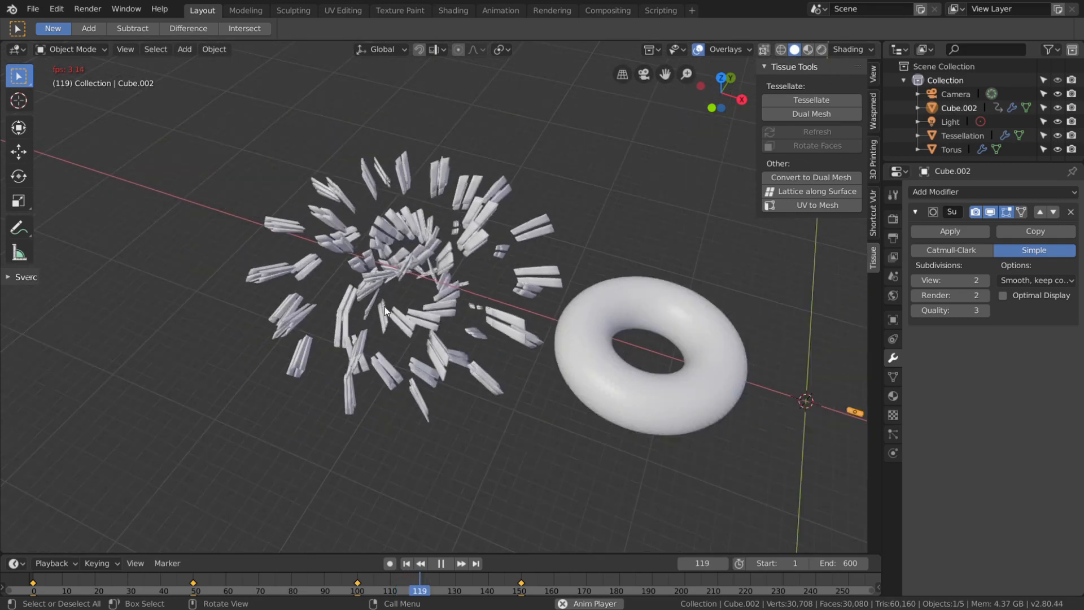
middle_click_drag(421, 274, 427, 262)
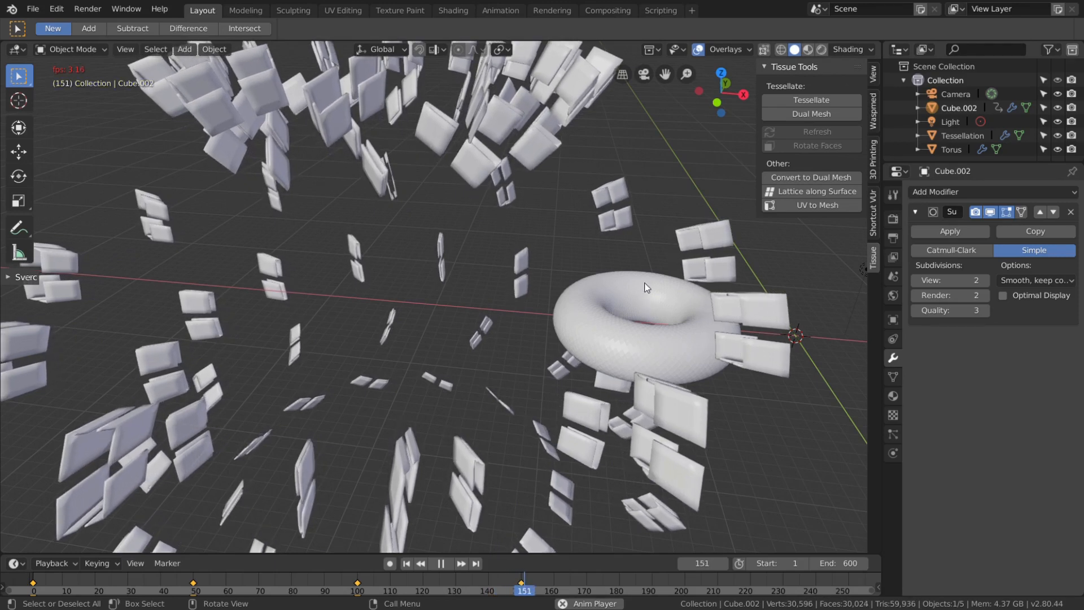
key("Escape")
Go to frame 200 and move the four-strip component -9 m along the global X axis
scroll(649, 273, "down", 2)
middle_click_drag(652, 272, 462, 330, "shift")
scroll(462, 329, "up", 3)
scroll(460, 324, "up", 3)
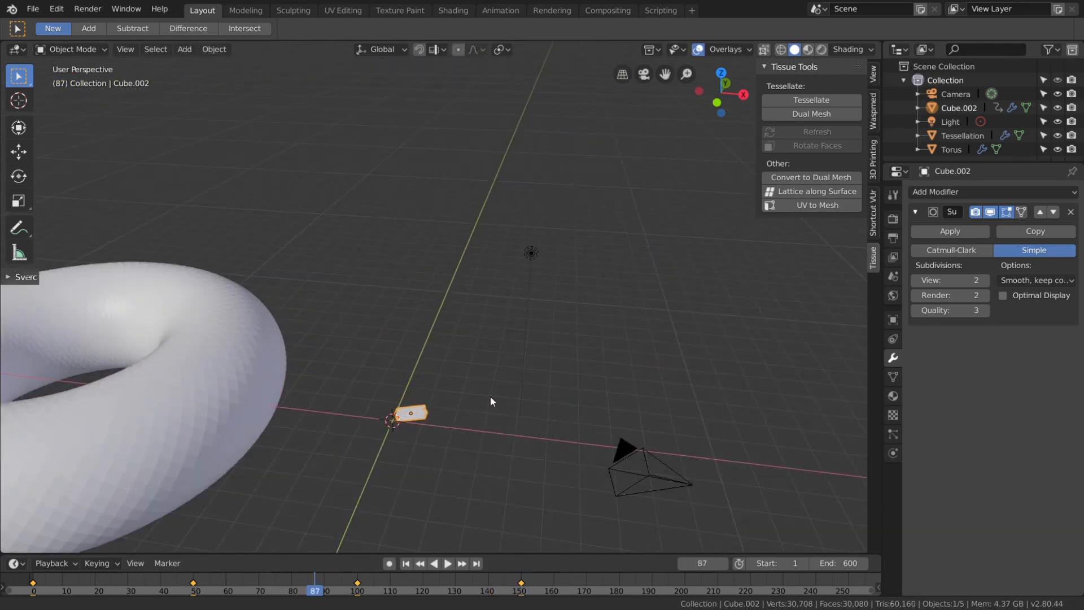
middle_click_drag(490, 395, 473, 282, "shift")
middle_click_drag(473, 282, 480, 331)
scroll(482, 331, "up", 7)
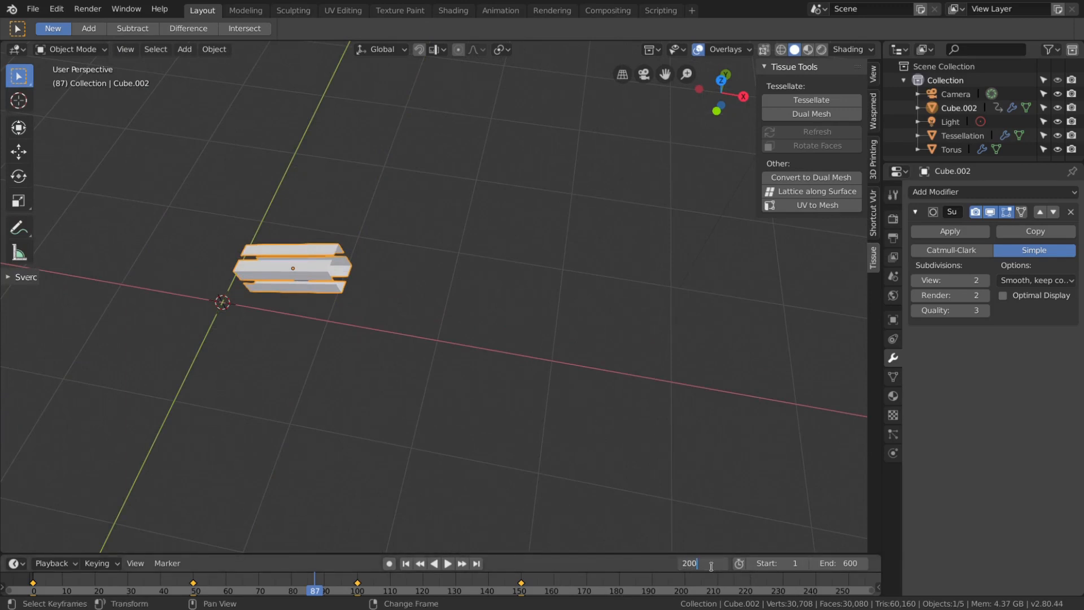
key("Return")
scroll(299, 337, "down", 5)
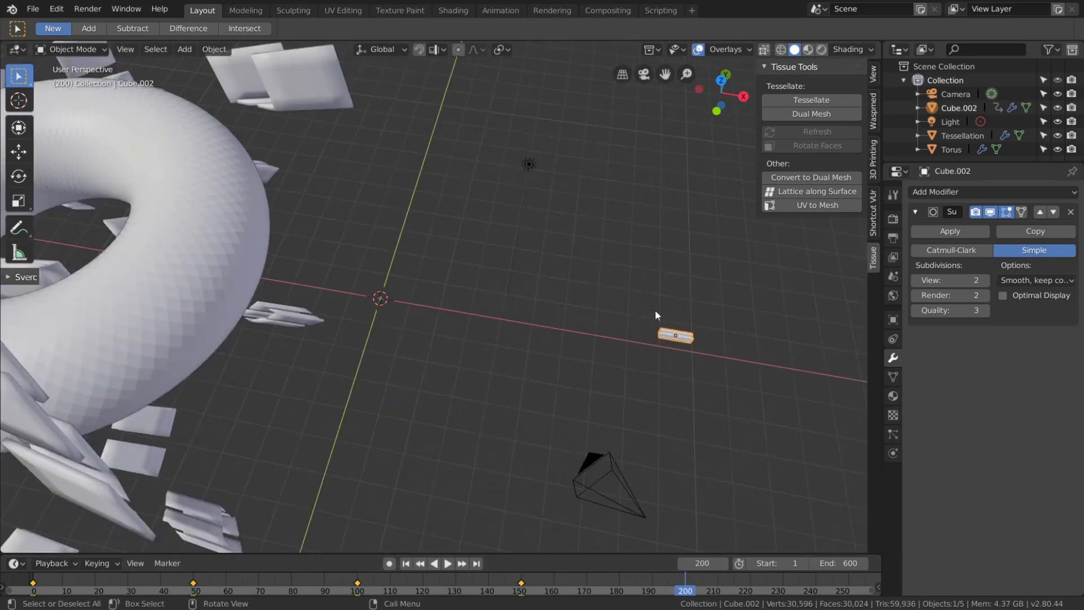
key("g")
key("x")
left_click(399, 331)
Rotate the component 90° about the global Z axis and insert a keyframe at frame 200
scroll(420, 290, "up", 8)
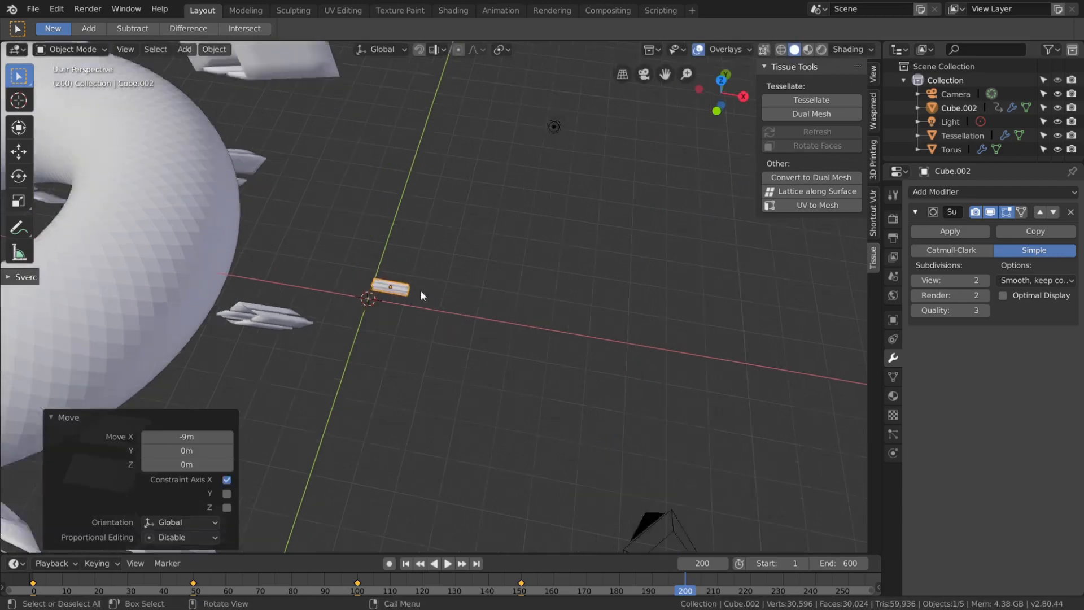
middle_click_drag(402, 300, 535, 322, "shift")
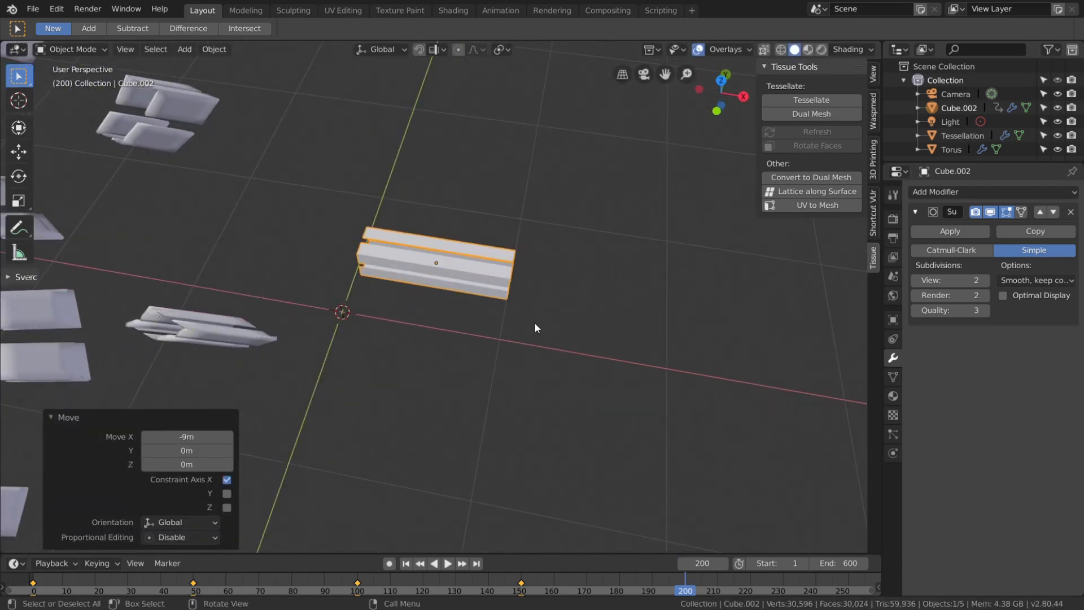
key("r")
type("z")
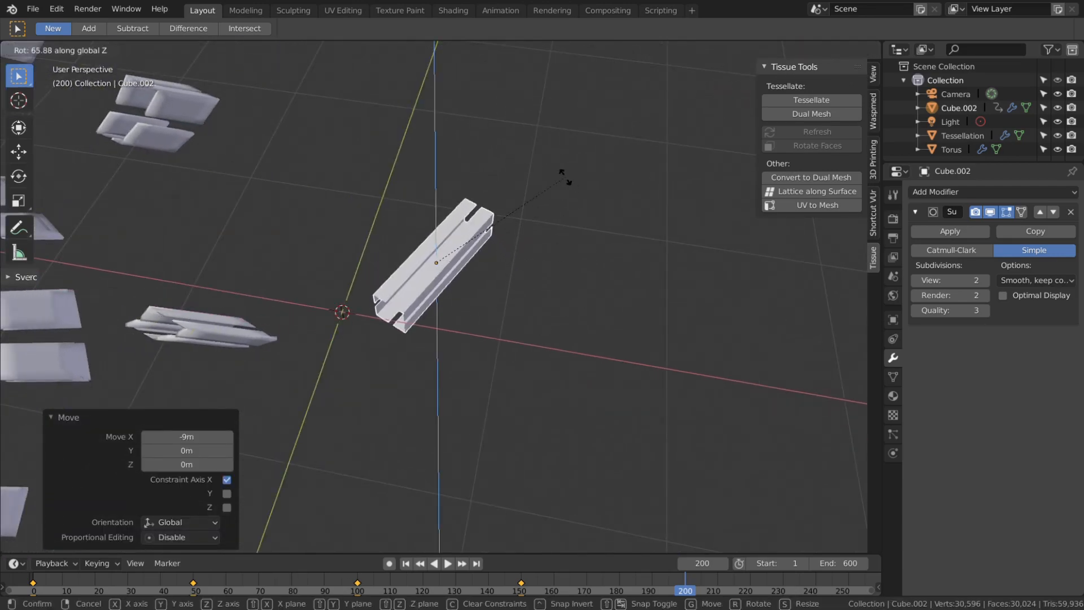
type("90")
key("Return")
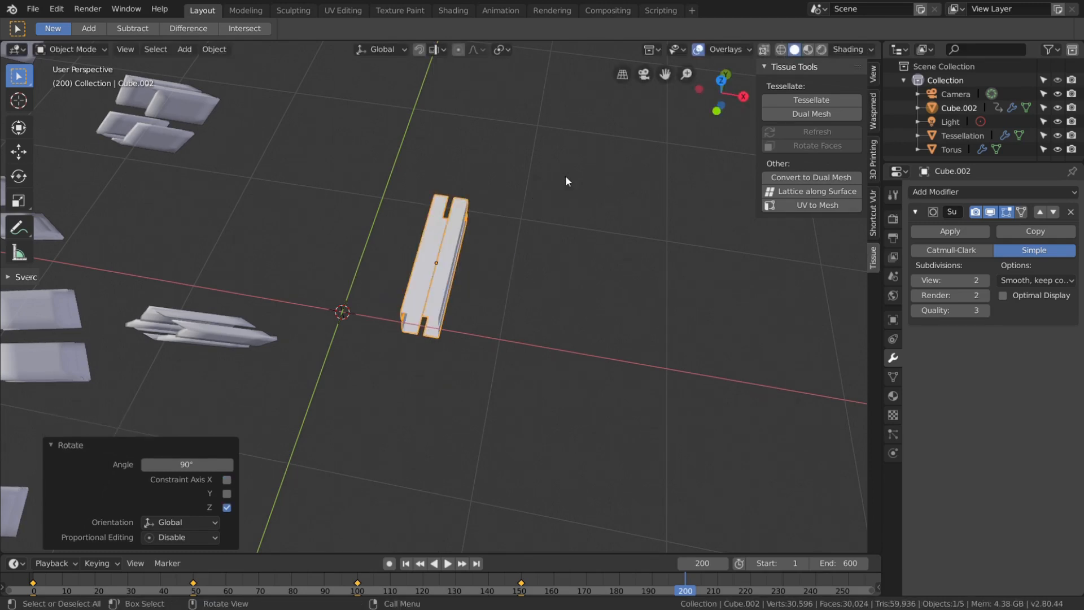
key("i")
left_click(564, 175)
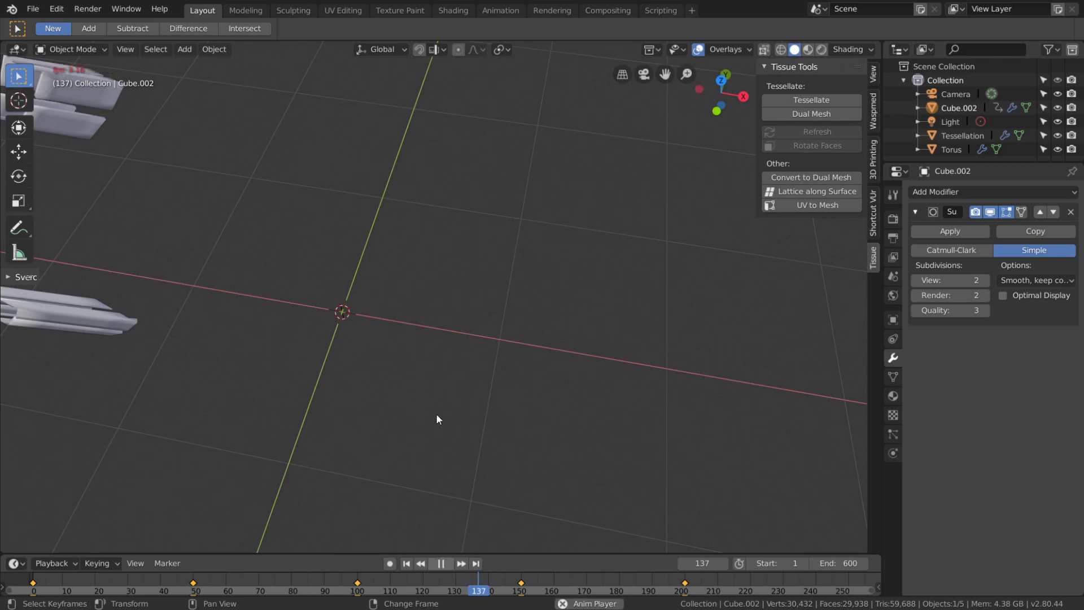
Play the animation past frame 200 to examine how the tessellation deforms, and pause it at frame 210
scroll(330, 338, "down", 15)
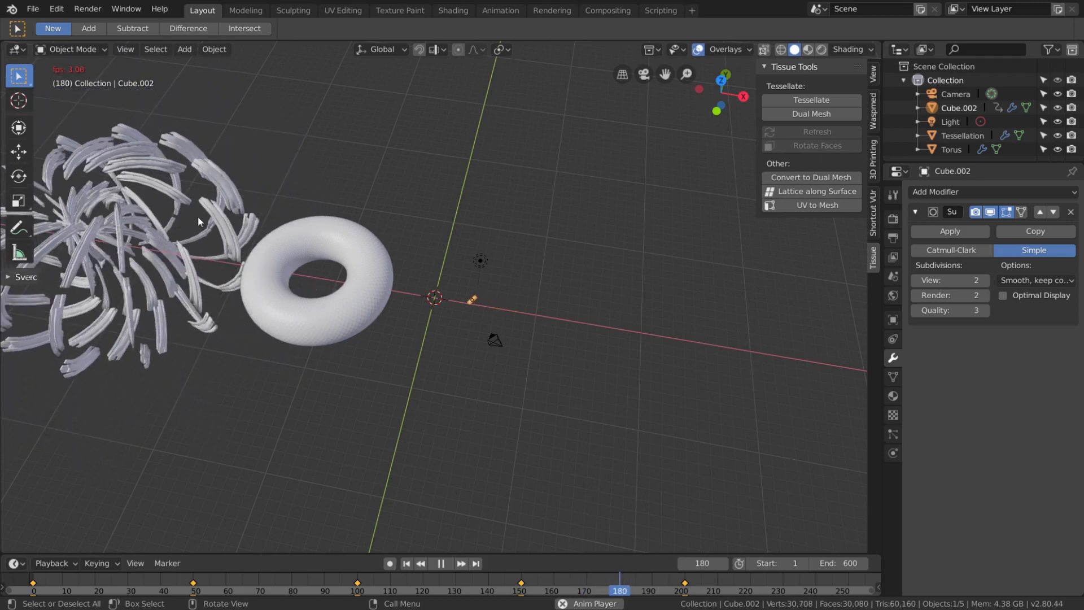
middle_click_drag(197, 215, 419, 218, "shift")
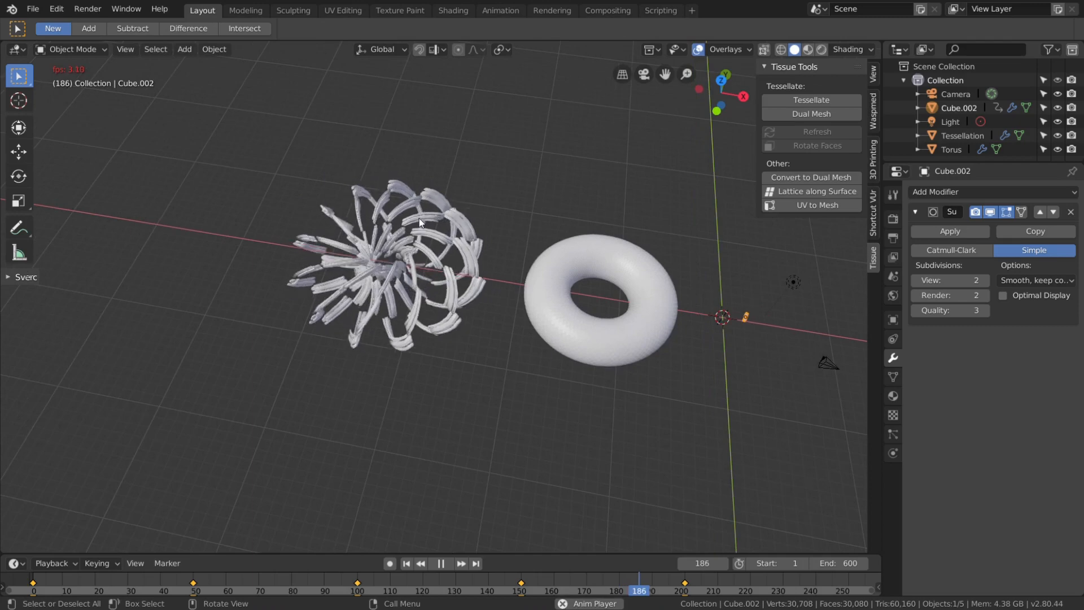
scroll(417, 217, "up", 5)
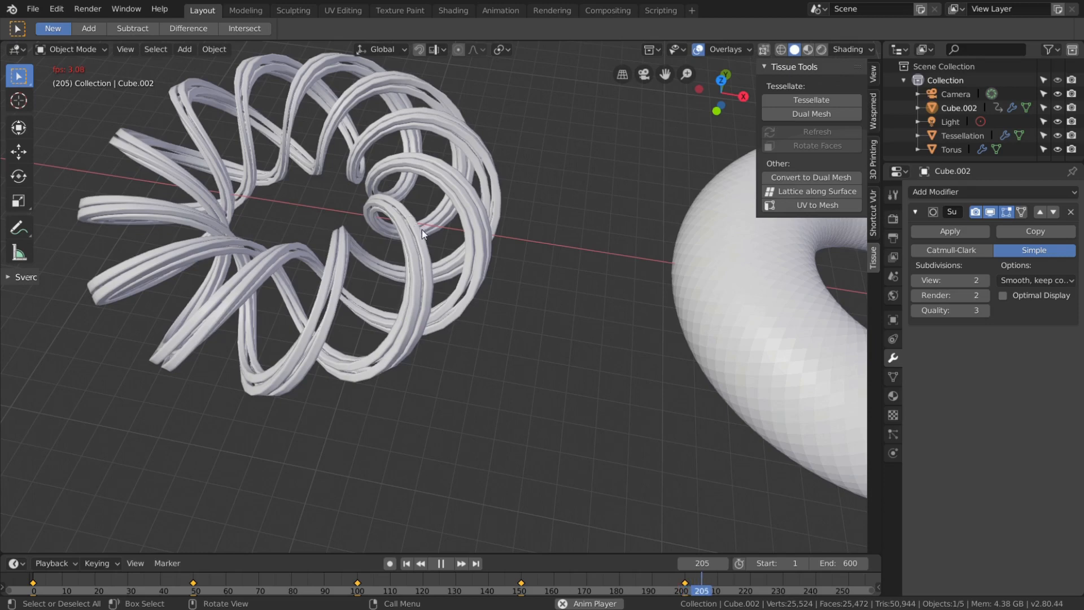
left_click(441, 563)
Examine the tessellated strips beside the base torus from several angles at frame 210
middle_click_drag(472, 453, 396, 321)
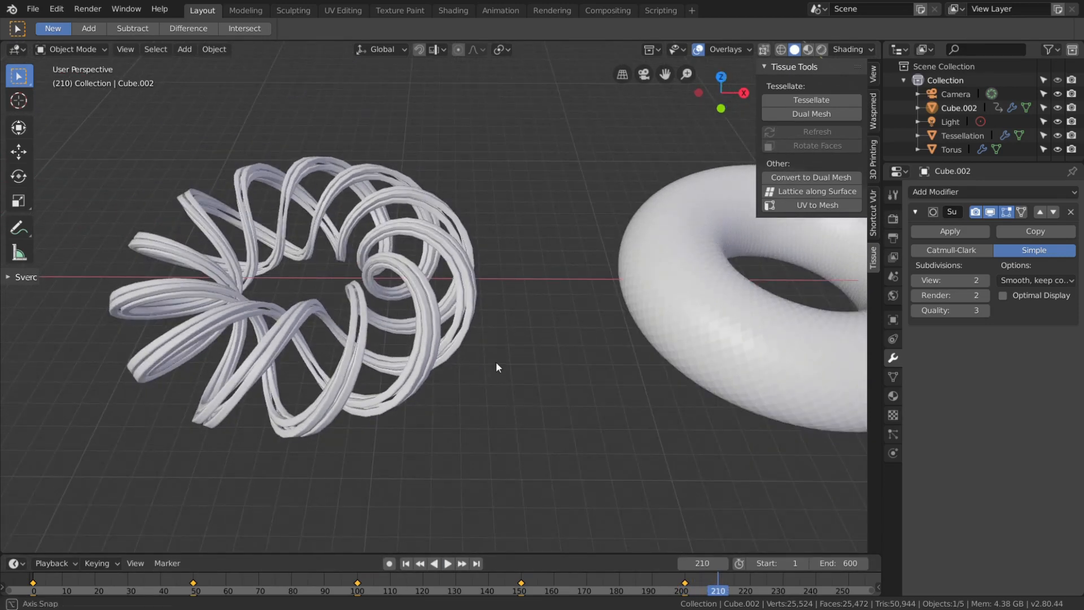
middle_click_drag(496, 364, 626, 359)
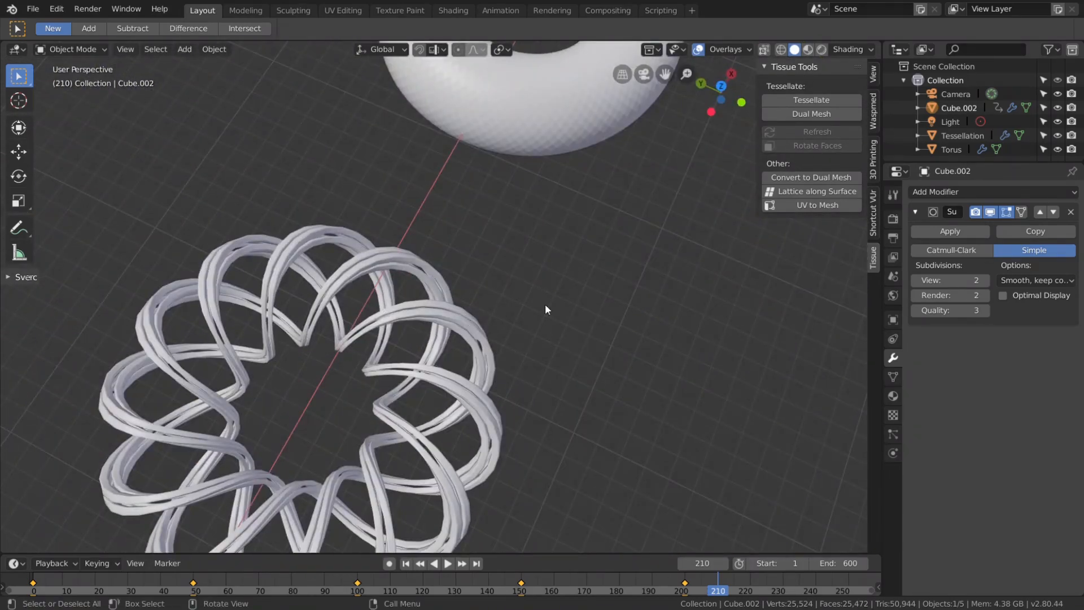
middle_click_drag(545, 305, 480, 321)
scroll(480, 320, "down", 4)
middle_click_drag(716, 266, 581, 283)
scroll(580, 282, "down", 3)
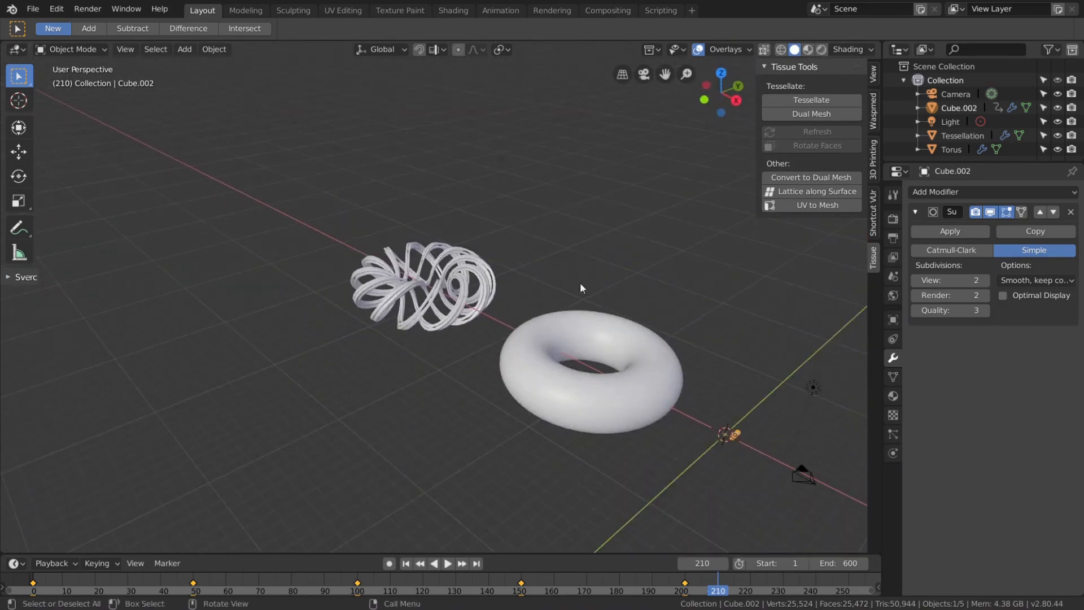
middle_click_drag(383, 362, 585, 327)
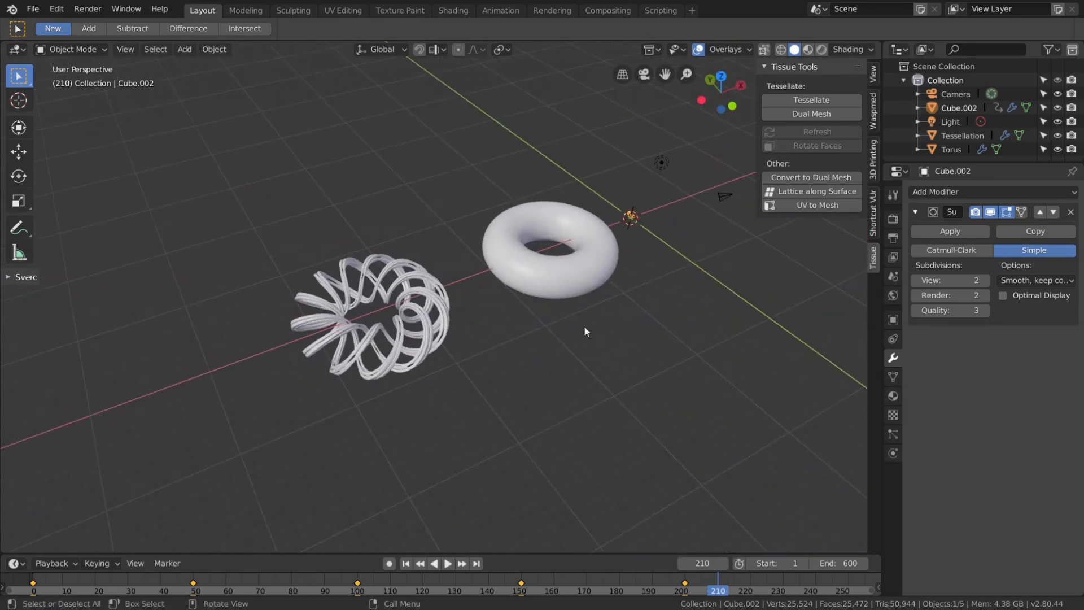
scroll(627, 220, "up", 3)
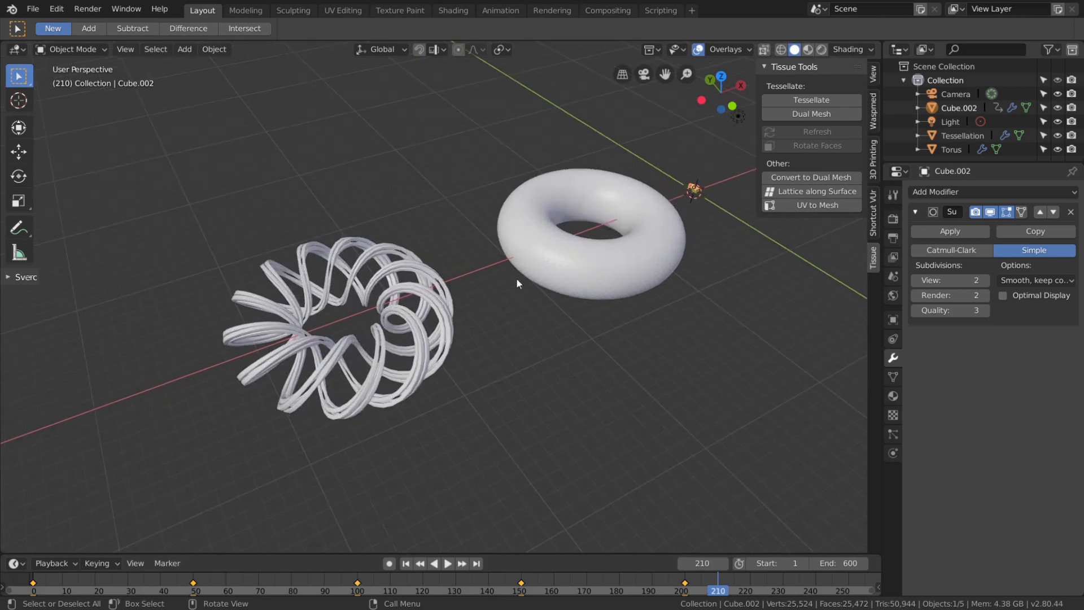
scroll(519, 255, "up", 2)
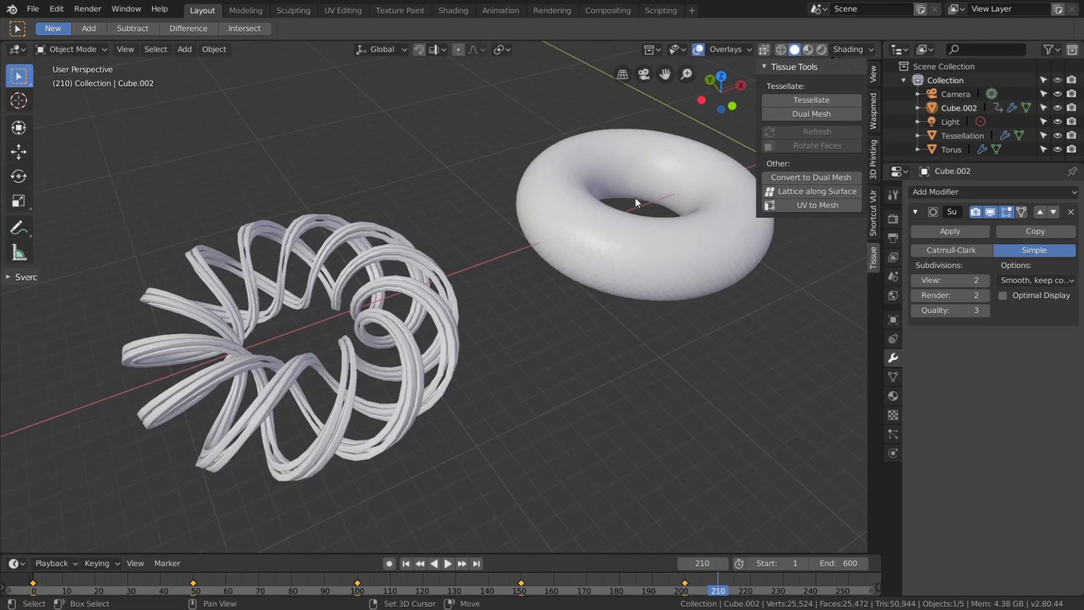
Select the base torus between the tessellation and the component
middle_click_drag(634, 197, 465, 290, "shift")
middle_click_drag(666, 297, 614, 308)
middle_click_drag(849, 328, 733, 301, "shift")
scroll(671, 324, "up", 2)
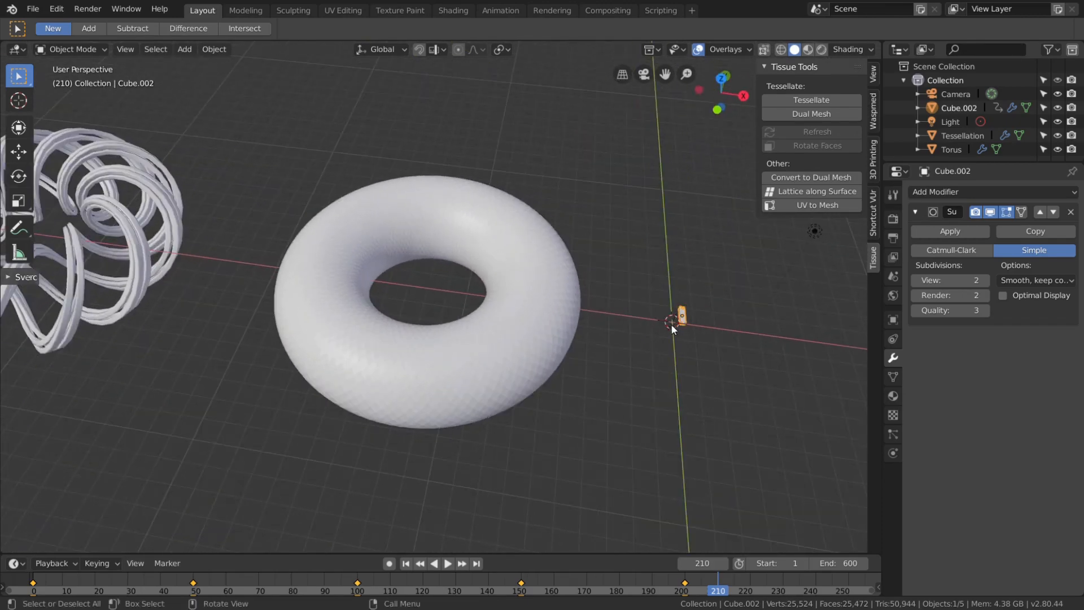
middle_click_drag(642, 319, 584, 294)
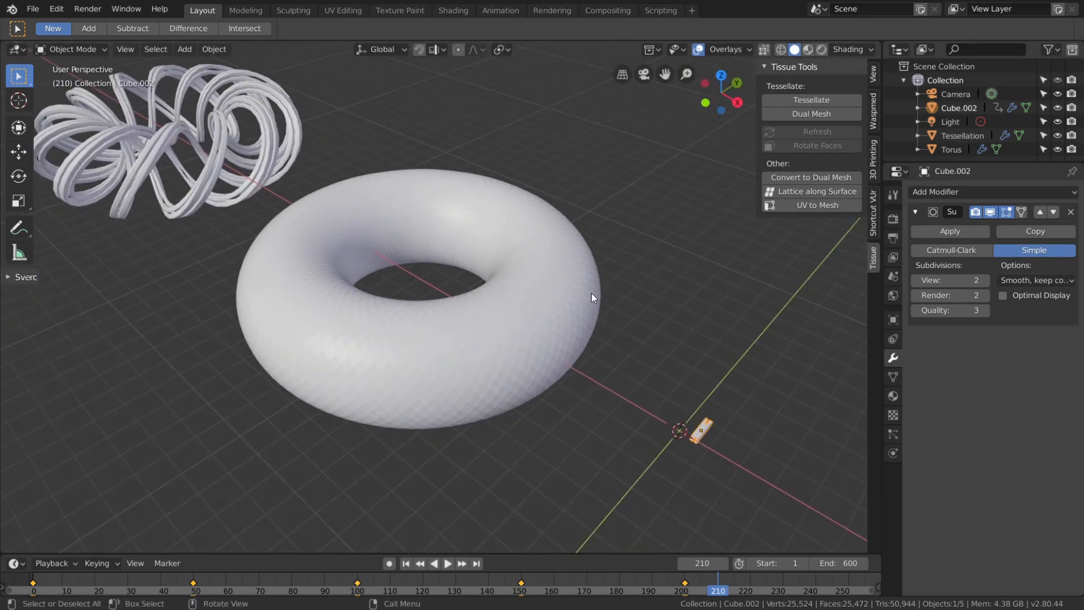
left_click(386, 337)
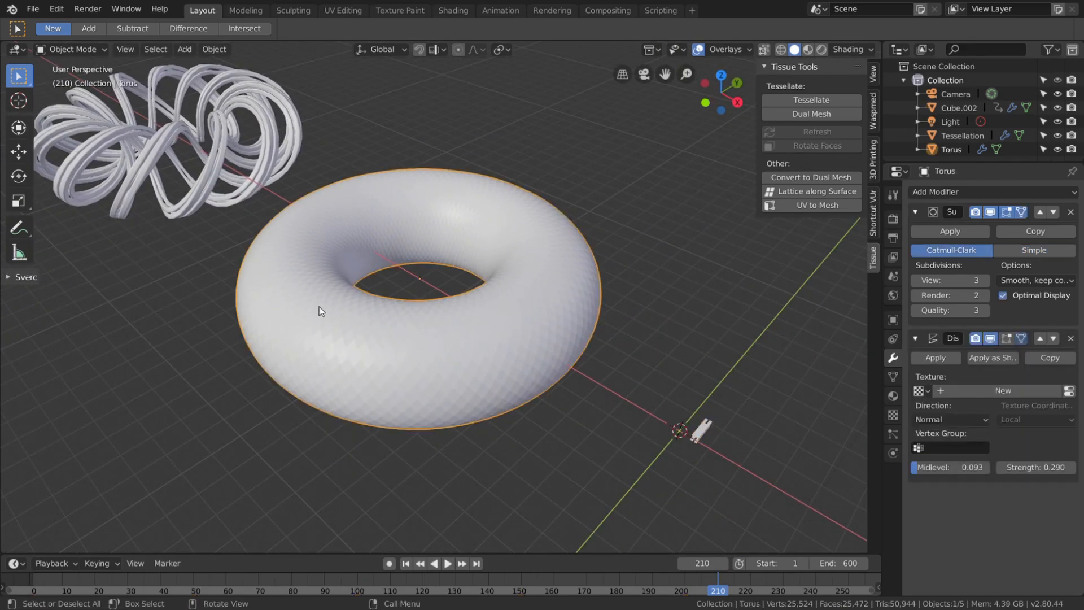
Compare the selected torus with its tessellation and the small component from different viewpoints
middle_click_drag(175, 261, 323, 345, "shift")
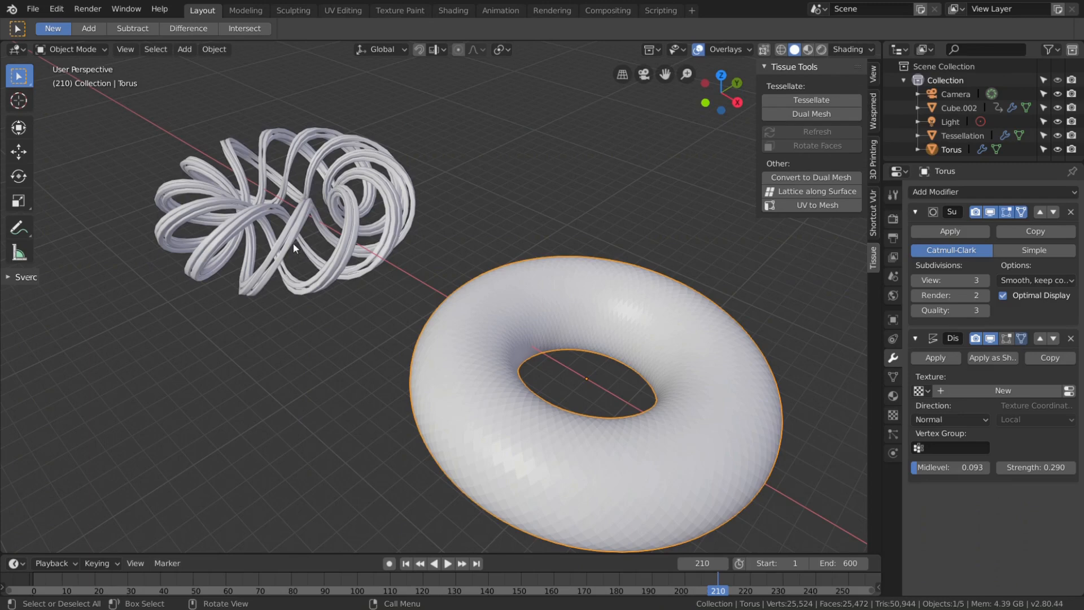
middle_click_drag(332, 272, 307, 239, "shift")
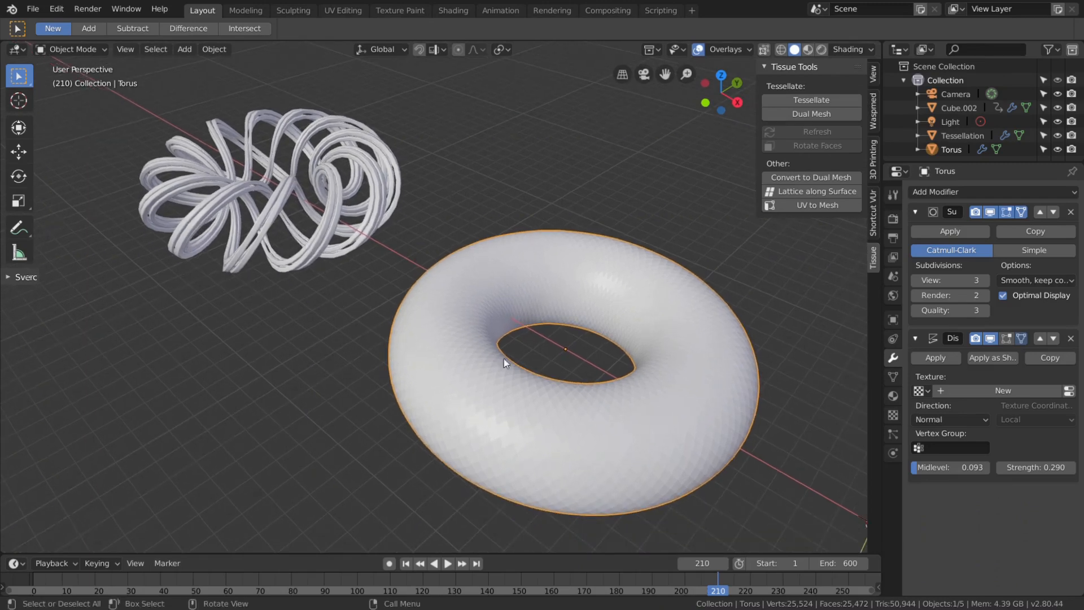
middle_click_drag(475, 312, 556, 313)
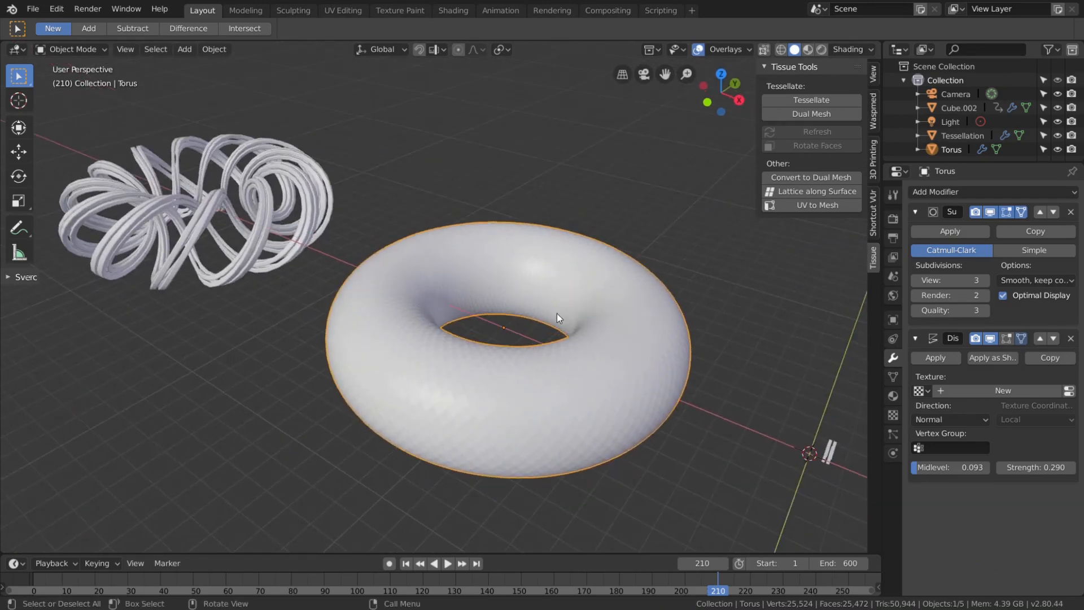
scroll(591, 313, "down", 2)
middle_click_drag(672, 362, 570, 321, "shift")
scroll(571, 321, "up", 3)
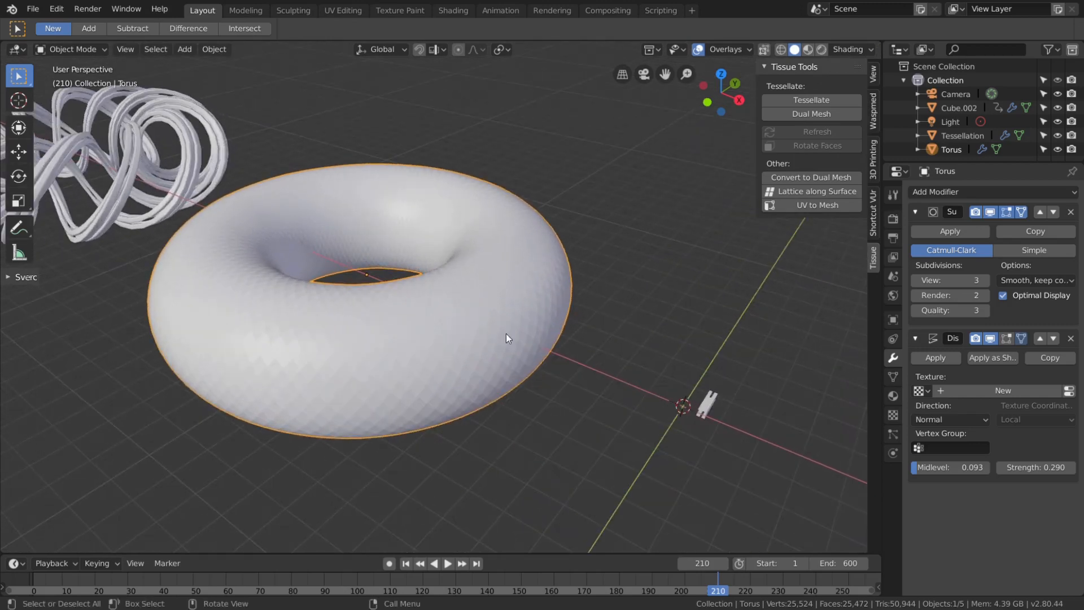
middle_click_drag(444, 314, 510, 331, "shift")
scroll(508, 333, "down", 1)
middle_click_drag(364, 302, 468, 341, "shift")
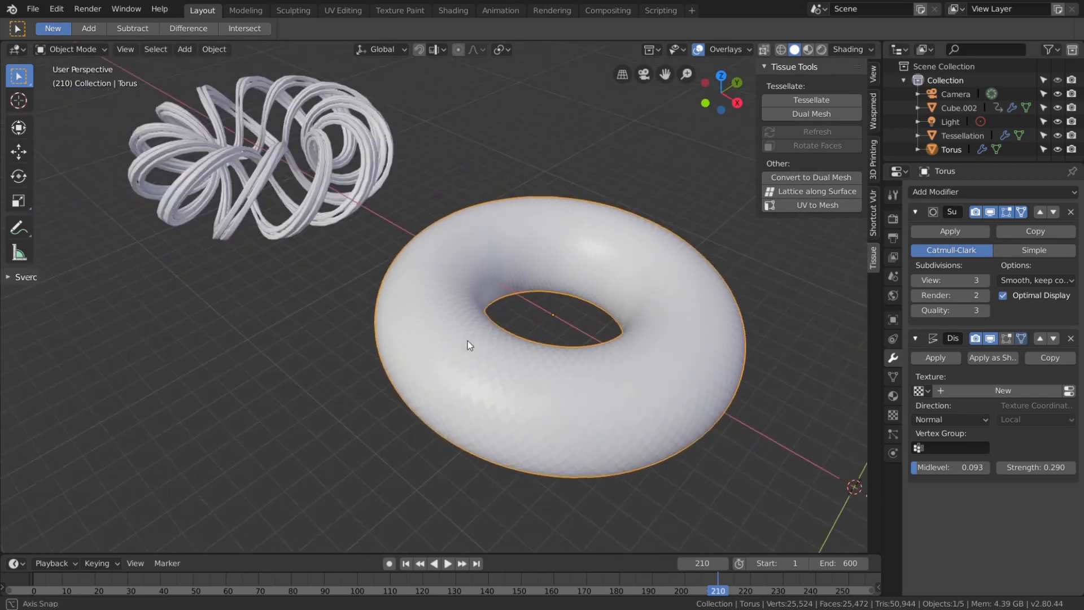
middle_click_drag(706, 320, 618, 283)
scroll(670, 279, "down", 2)
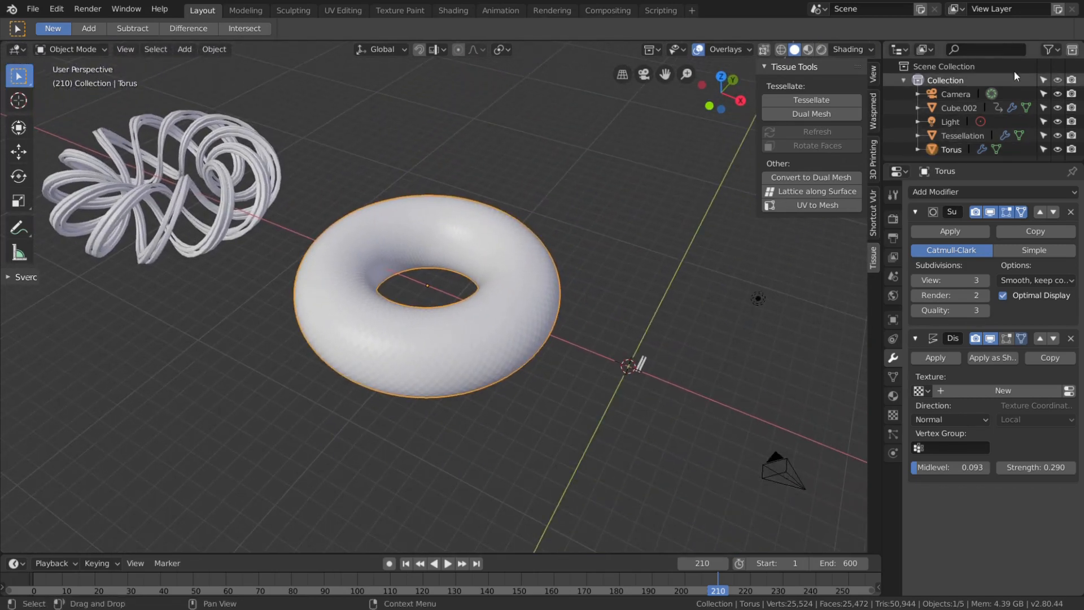